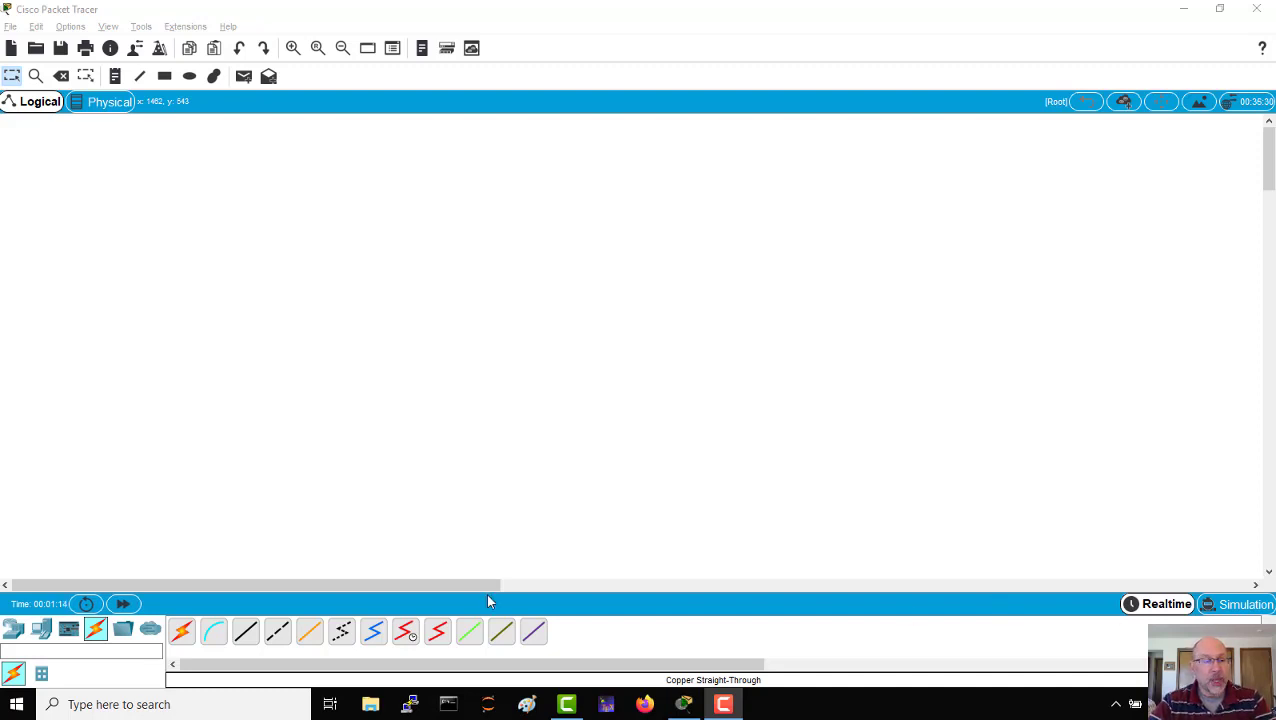
# Place four generic PCs in the workspace, two in a column on one side and two on the other.
pyautogui.click(42, 630)
pyautogui.moveTo(181, 630); pyautogui.dragTo(184, 278)
pyautogui.moveTo(181, 630); pyautogui.dragTo(168, 406)
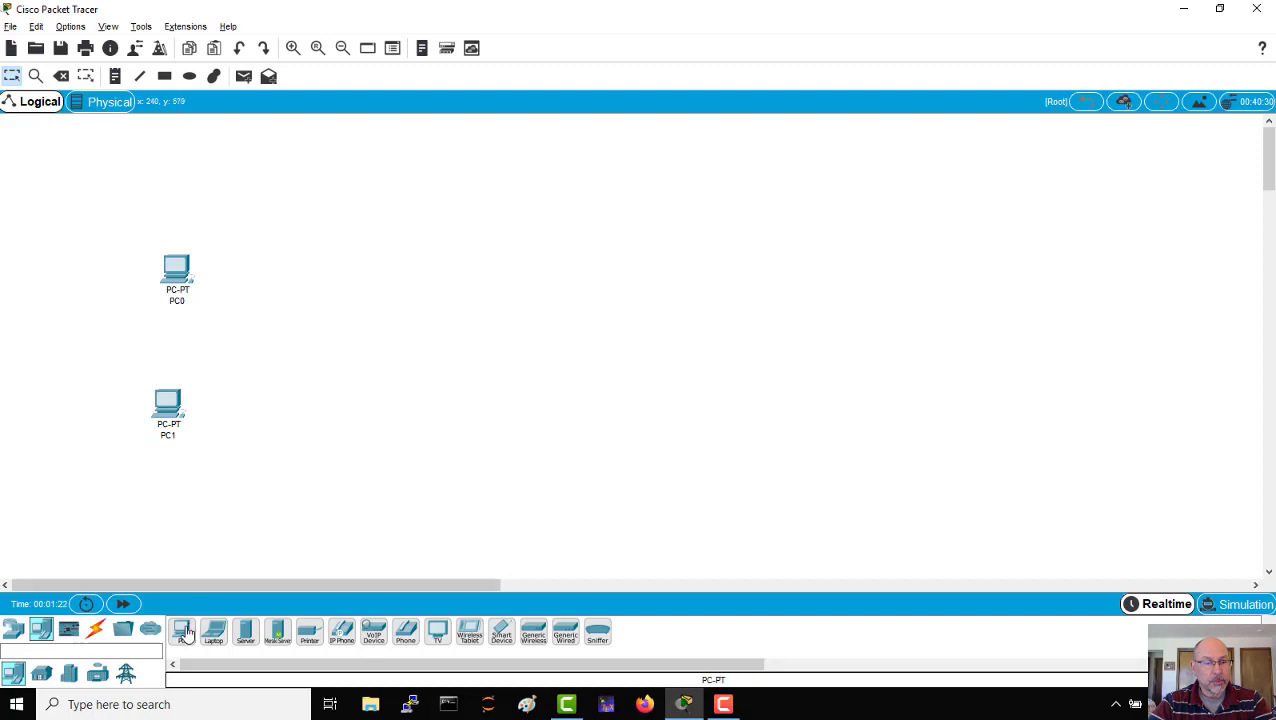
pyautogui.moveTo(186, 636); pyautogui.dragTo(456, 277)
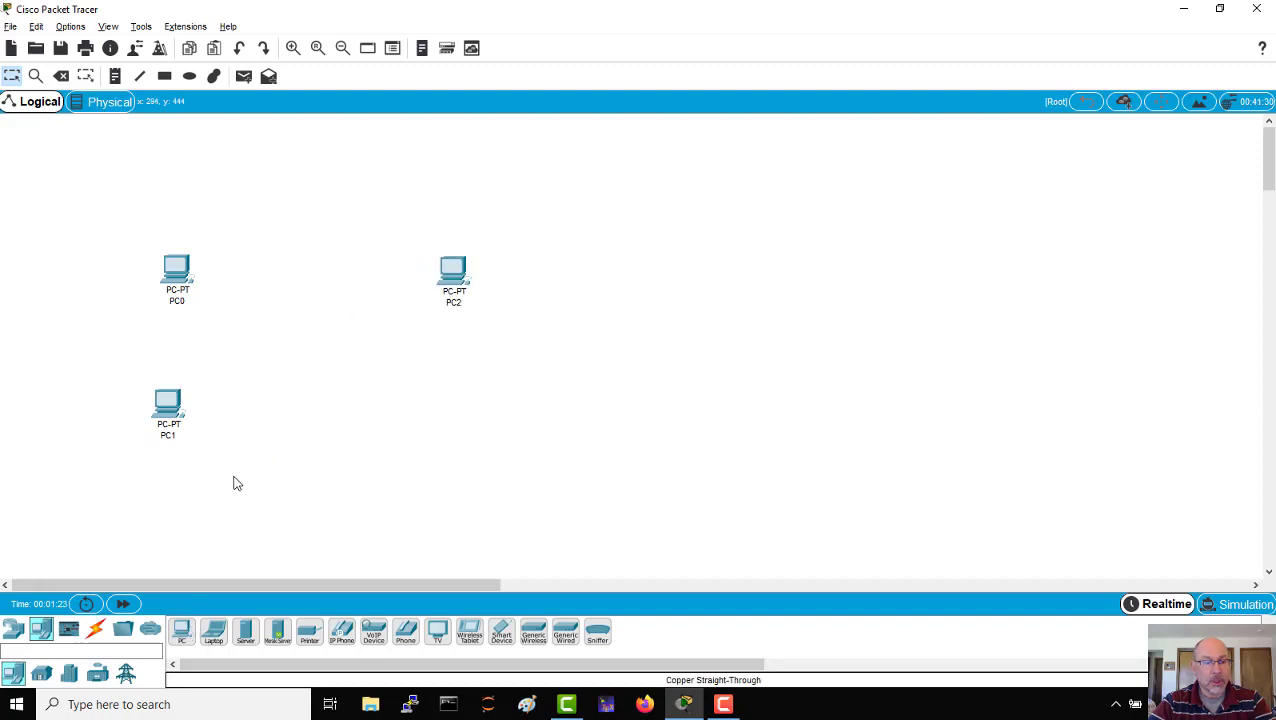
pyautogui.moveTo(181, 632); pyautogui.dragTo(445, 420)
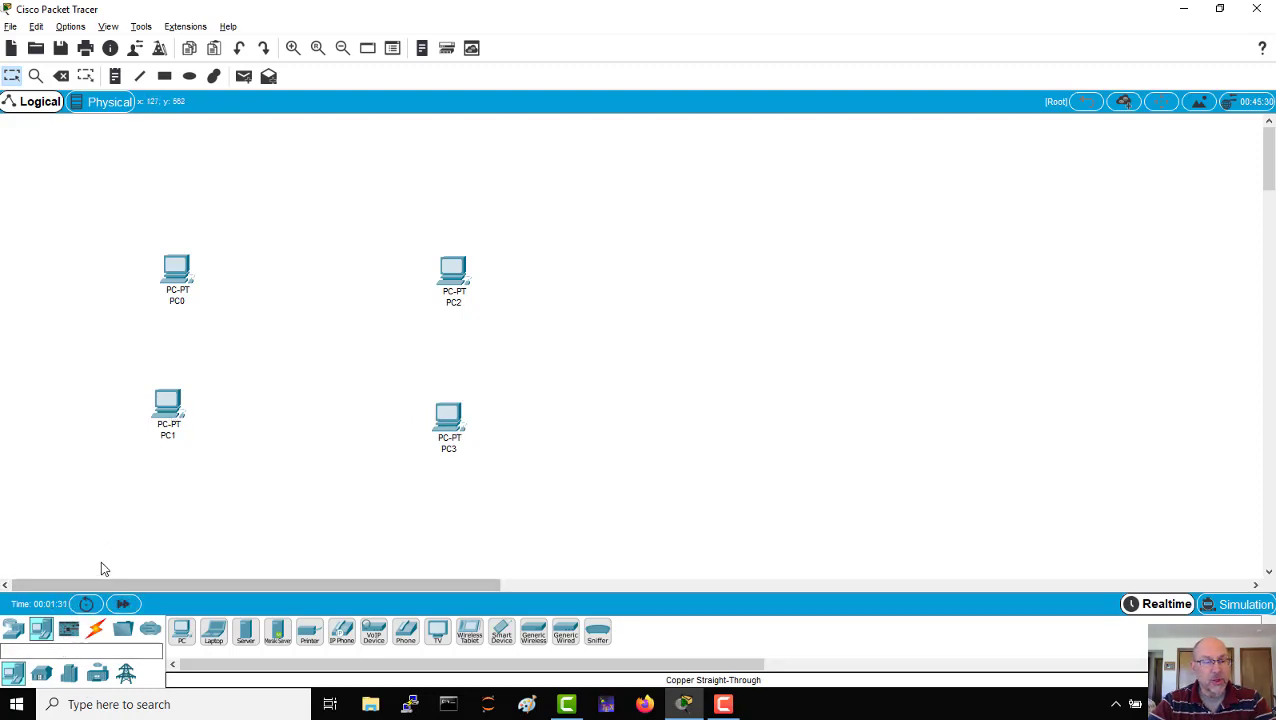
# Add a 2811 router in the middle of the PCs and a 2960 switch on either side of it.
pyautogui.click(13, 632)
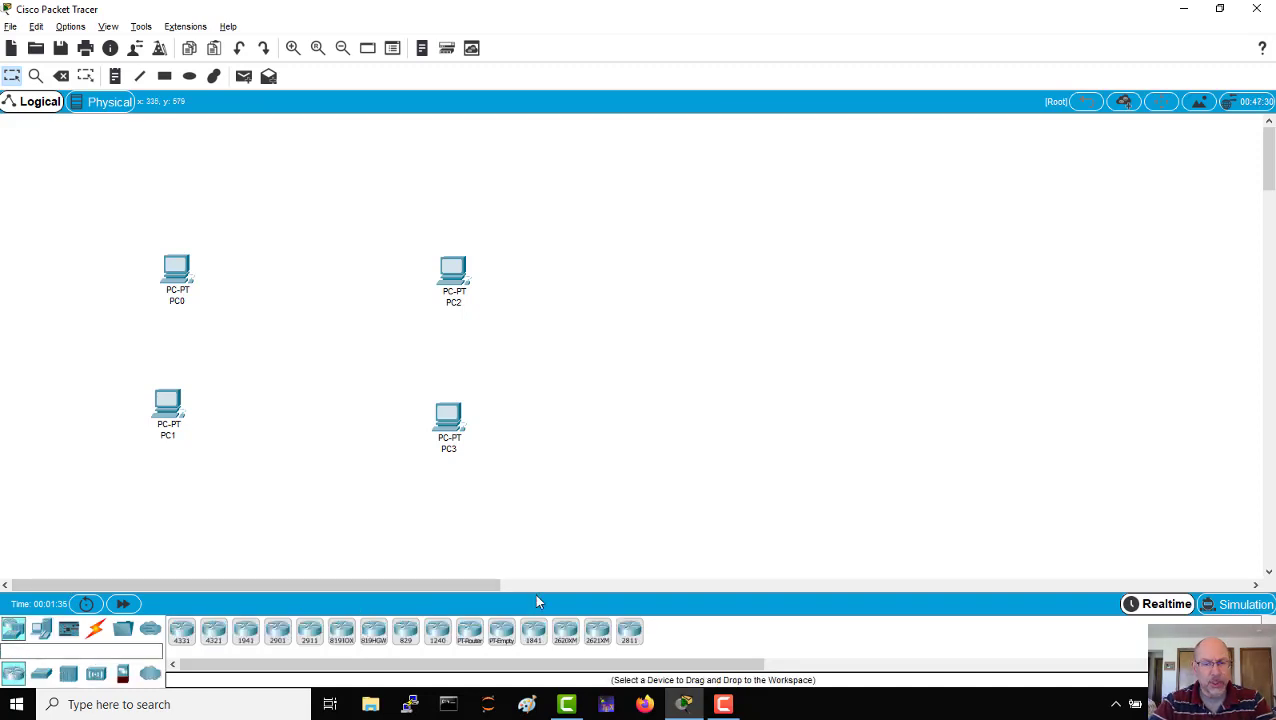
pyautogui.moveTo(527, 548); pyautogui.dragTo(317, 352)
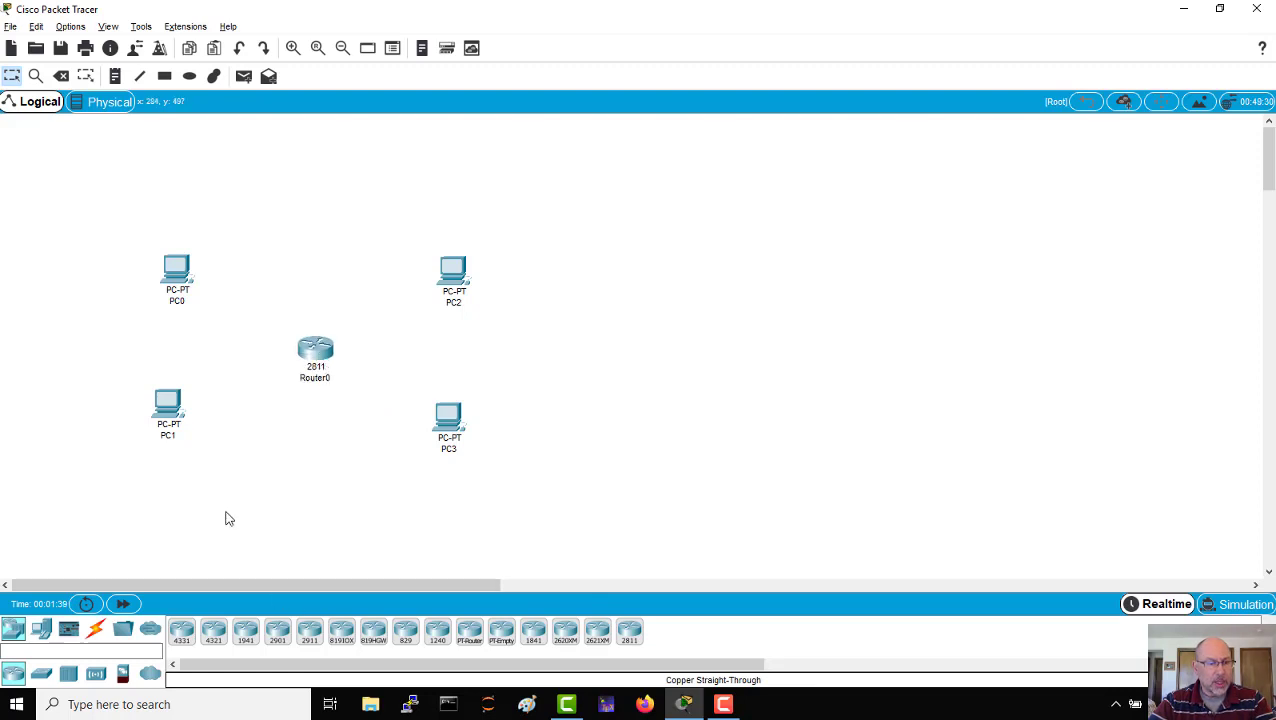
pyautogui.click(41, 673)
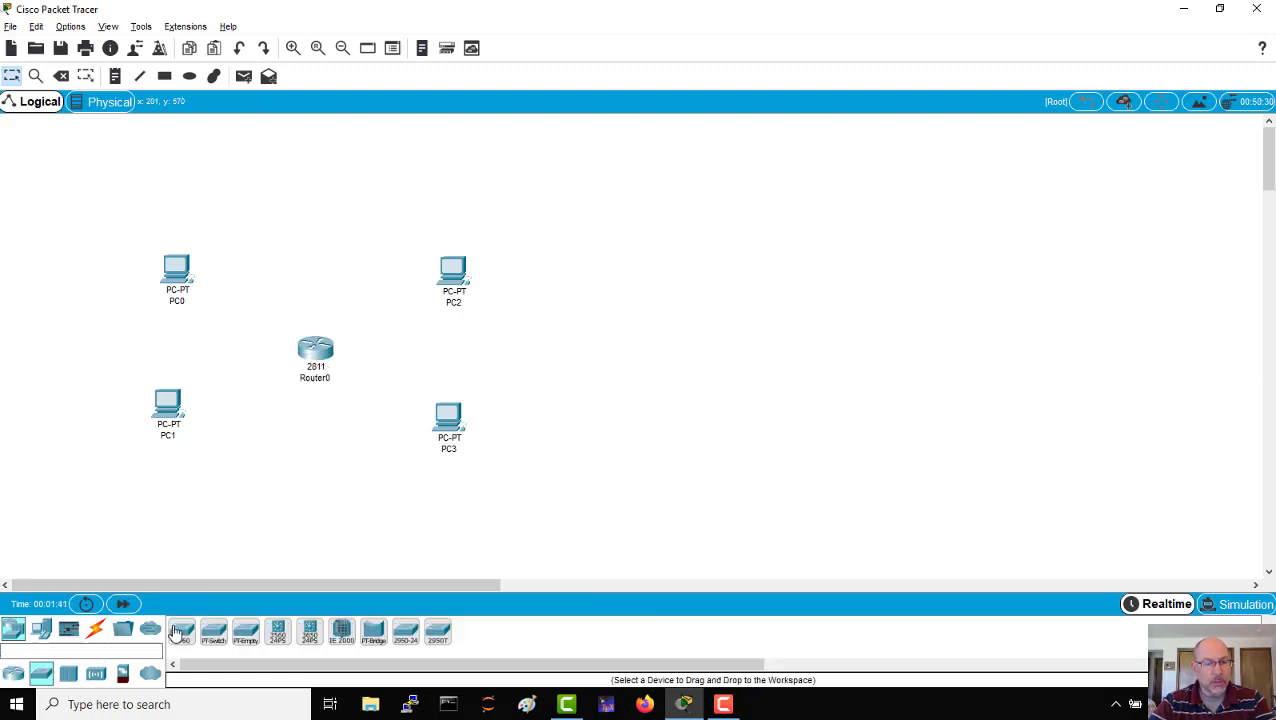
pyautogui.moveTo(176, 632); pyautogui.dragTo(242, 356)
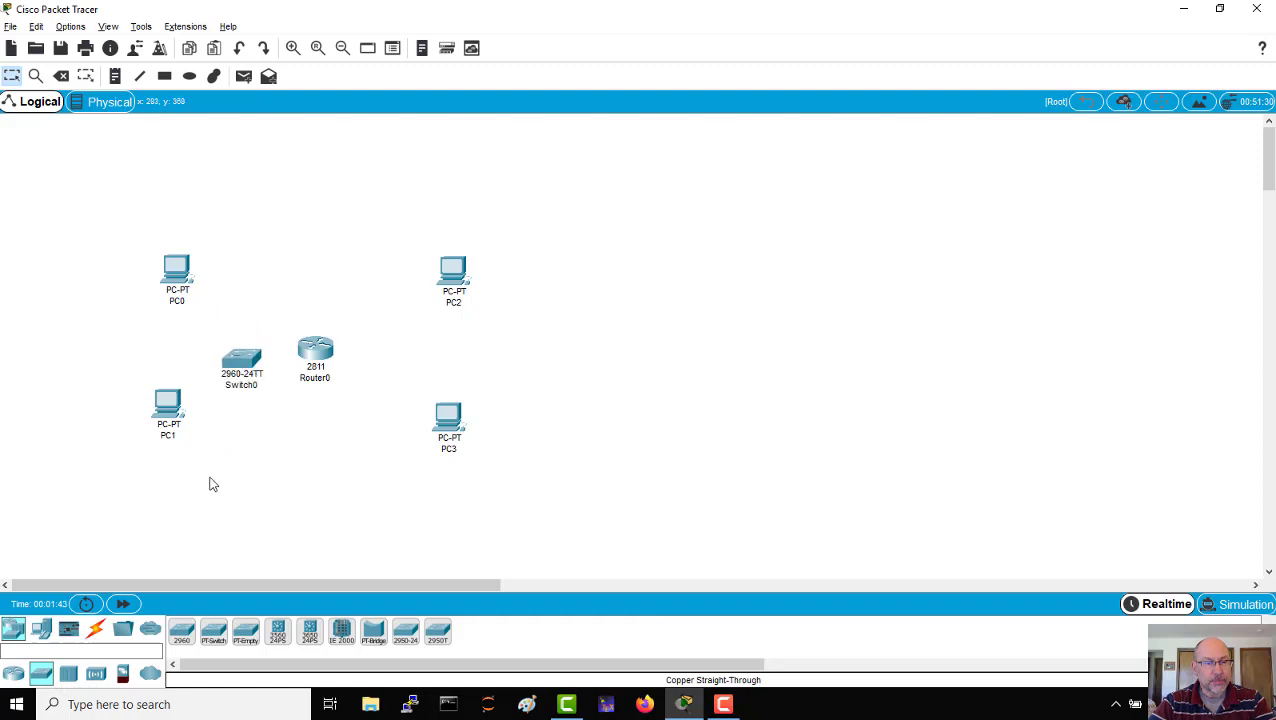
pyautogui.moveTo(181, 630); pyautogui.dragTo(387, 368)
# Rearrange the devices so PC0 and PC1 sit above Switch0, PC2 and PC3 above Switch1, and Router0 between the two switches.
pyautogui.moveTo(172, 268); pyautogui.dragTo(84, 190)
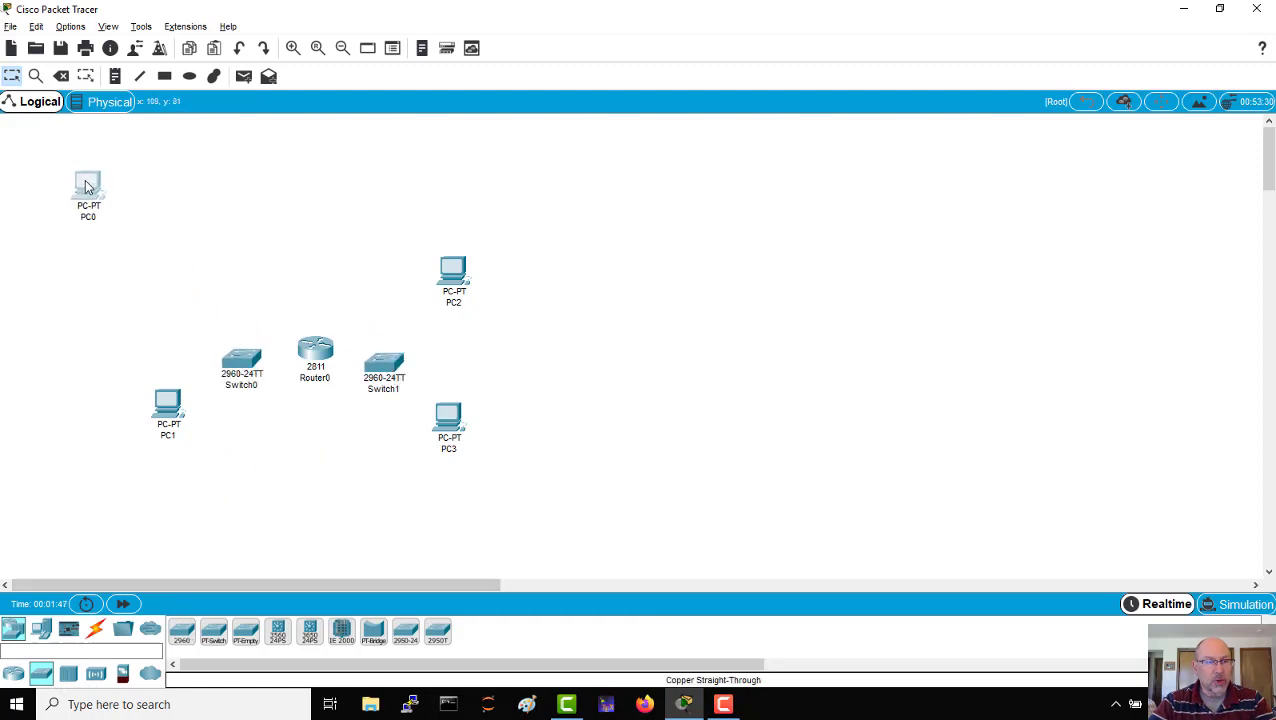
pyautogui.moveTo(170, 412); pyautogui.dragTo(185, 203)
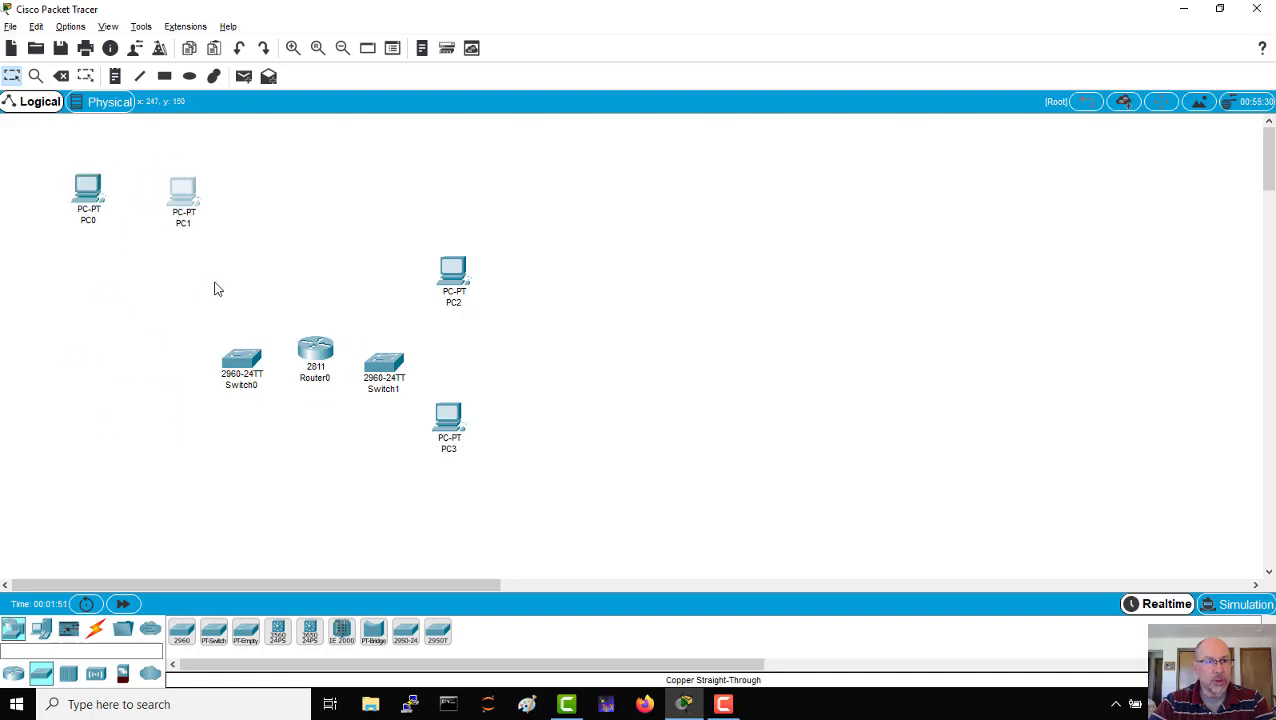
pyautogui.moveTo(230, 346); pyautogui.dragTo(122, 276)
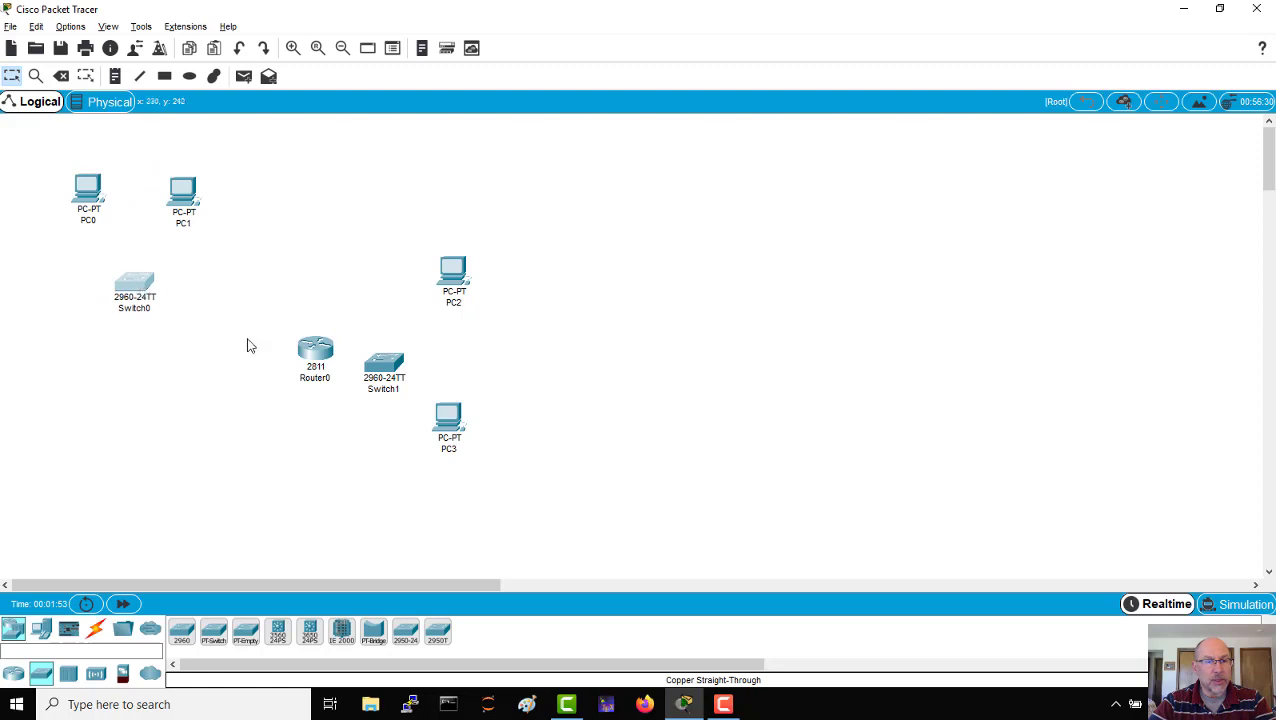
pyautogui.moveTo(318, 350); pyautogui.dragTo(283, 289)
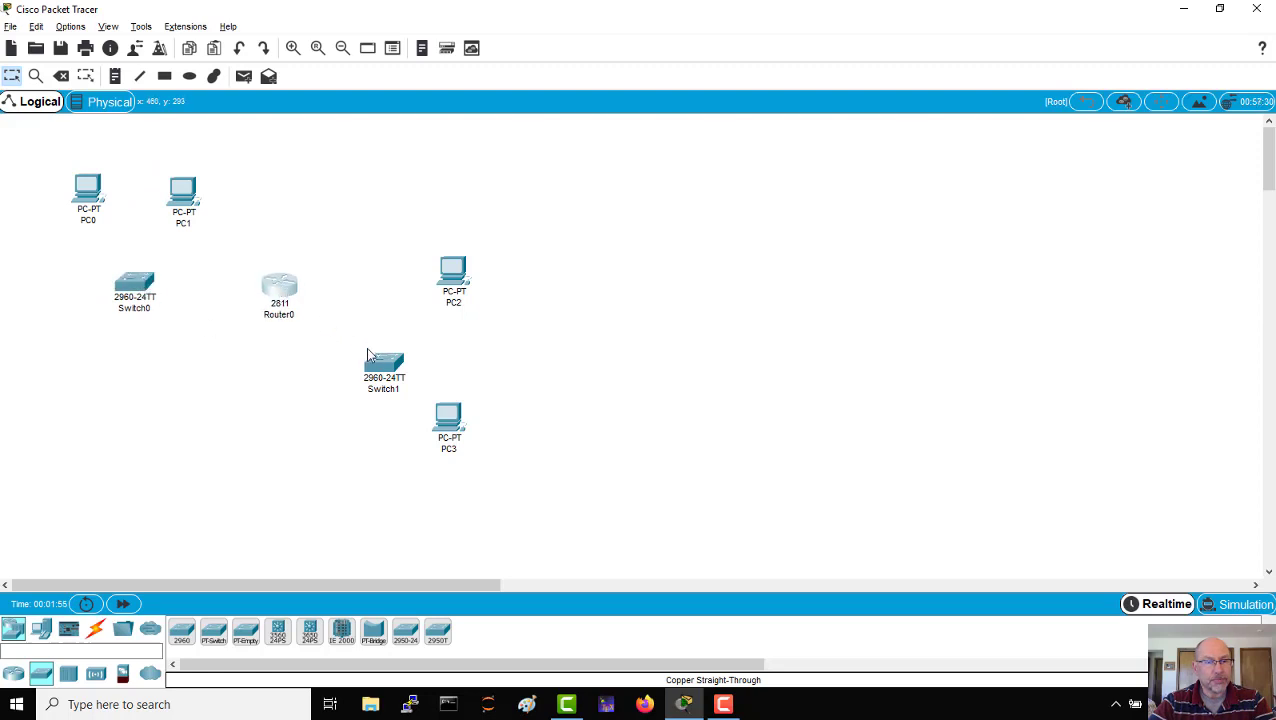
pyautogui.moveTo(370, 357); pyautogui.dragTo(363, 197)
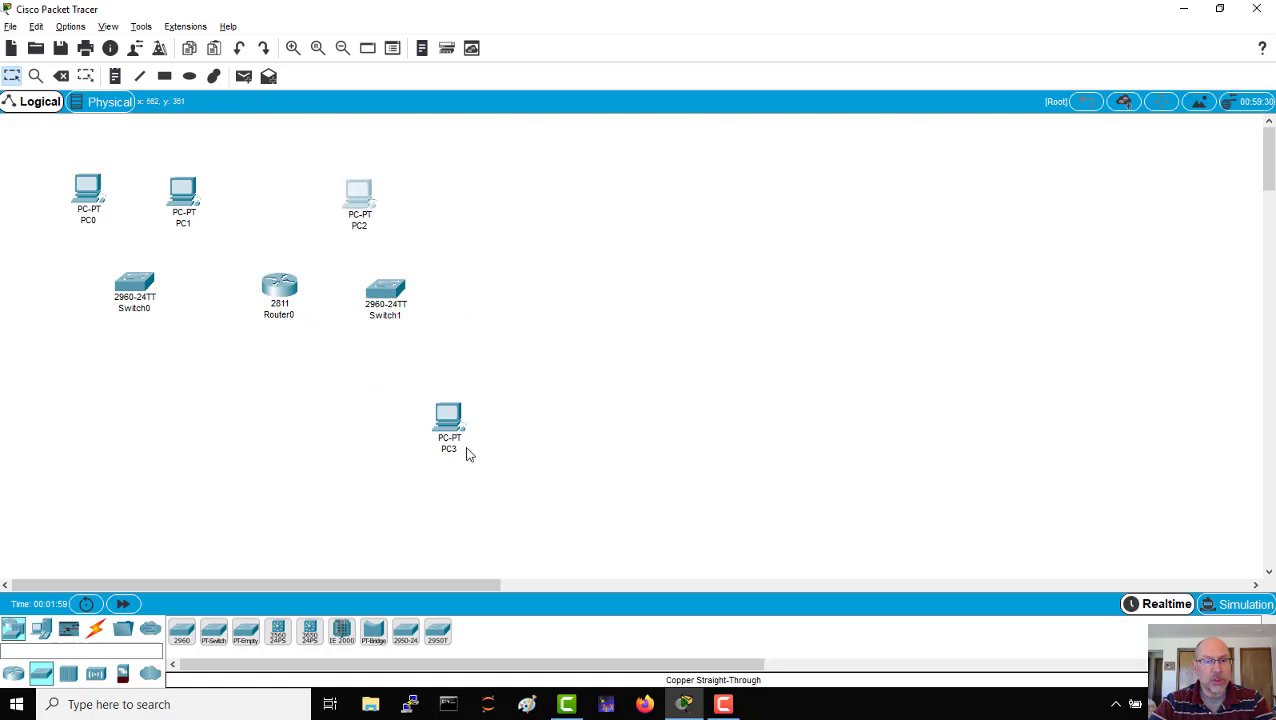
pyautogui.moveTo(443, 418); pyautogui.dragTo(454, 192)
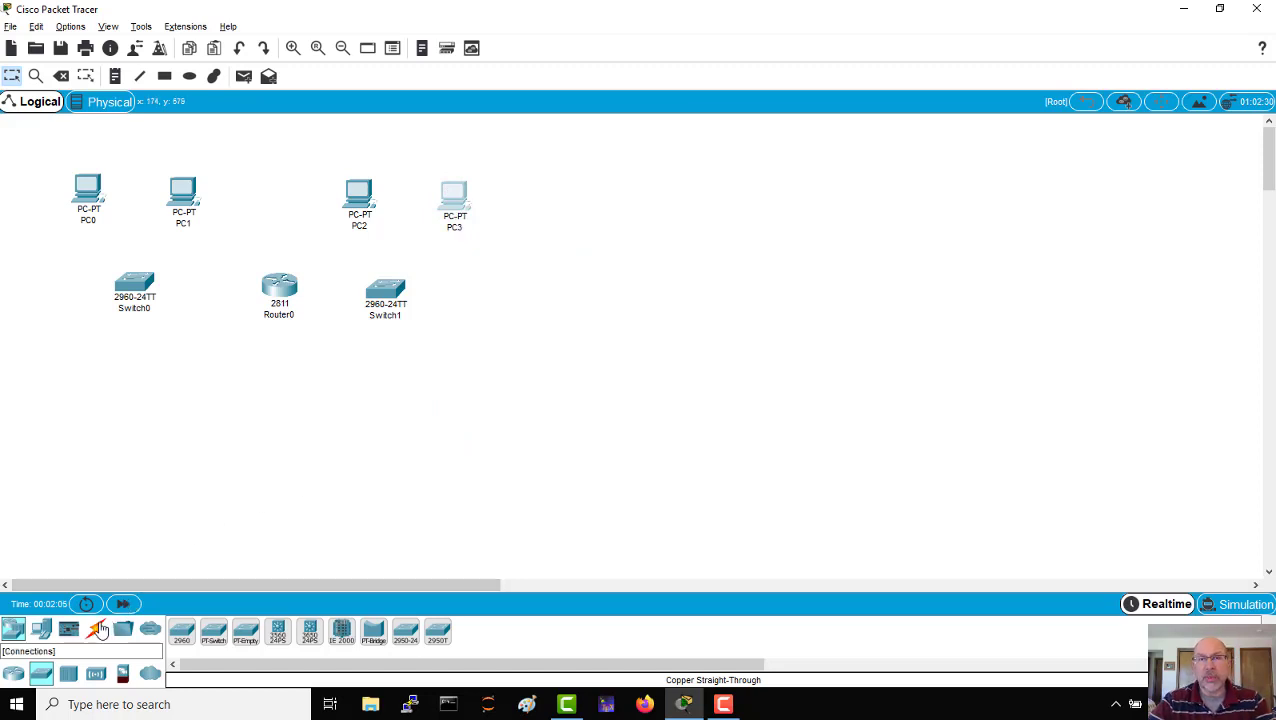
# Connect PC0's FastEthernet0 to Switch0's FastEthernet0/1 with a copper straight-through cable.
pyautogui.click(98, 628)
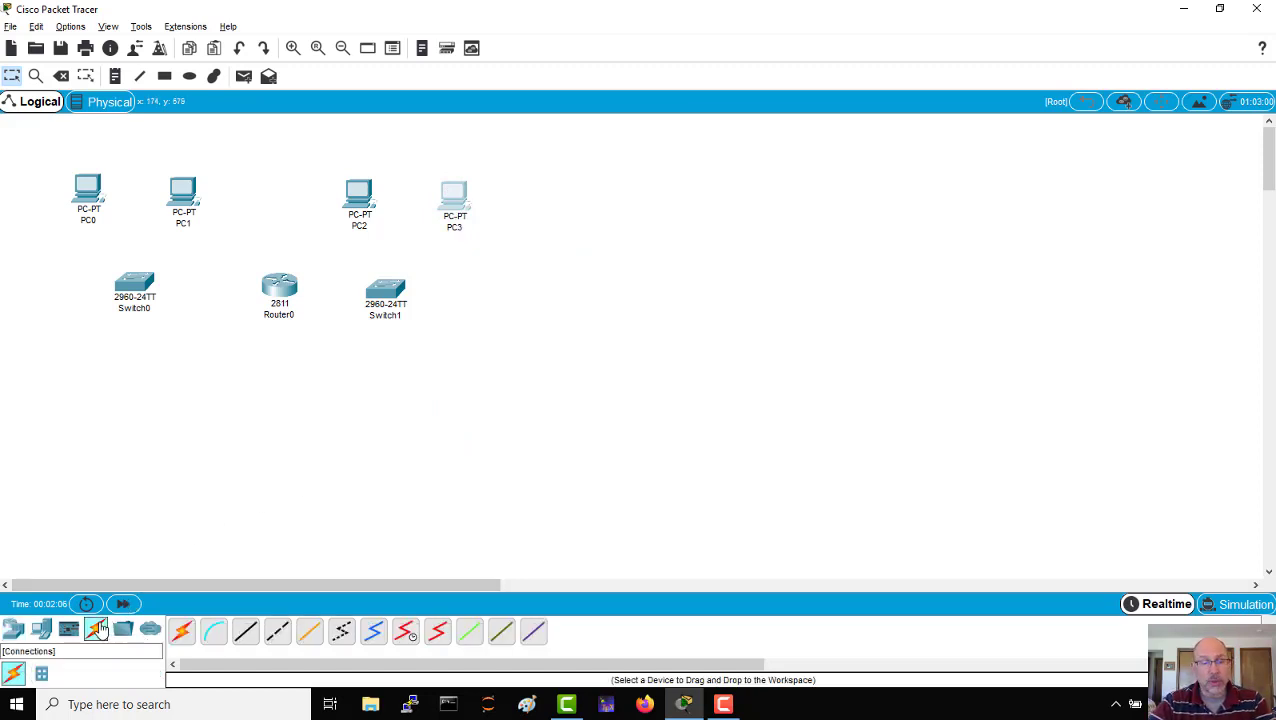
pyautogui.click(247, 634)
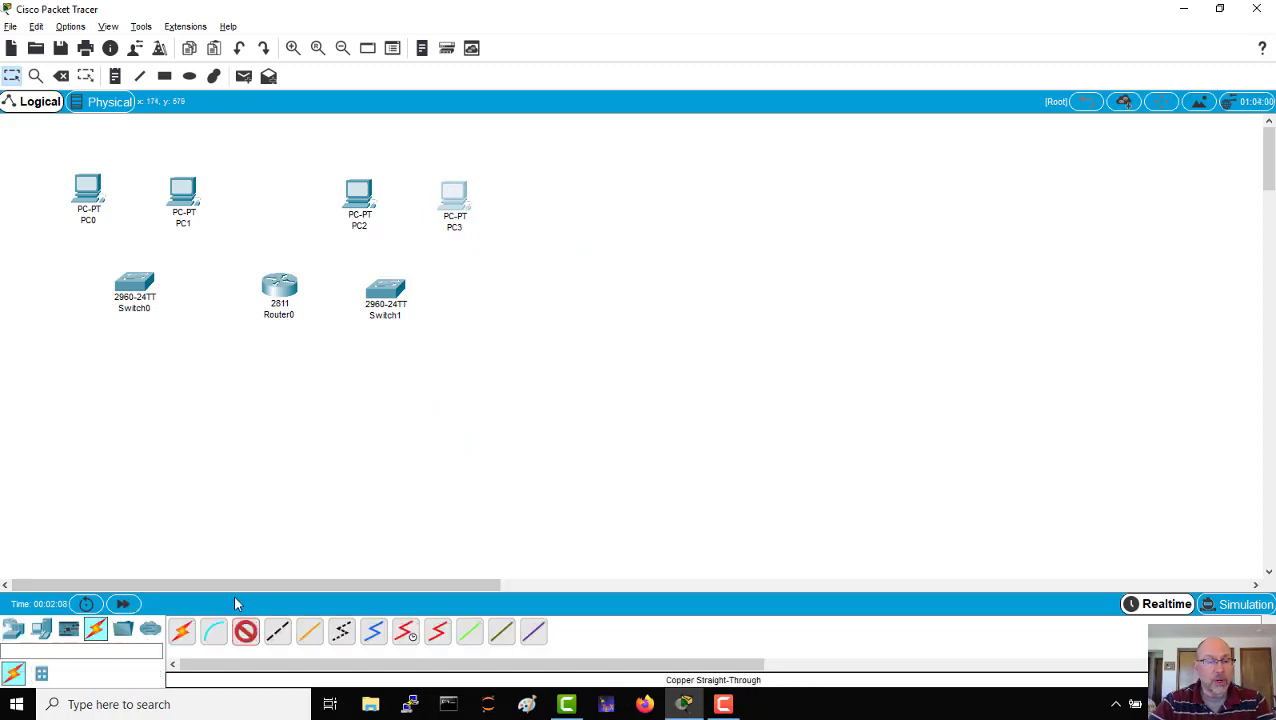
pyautogui.click(89, 190)
pyautogui.click(125, 247)
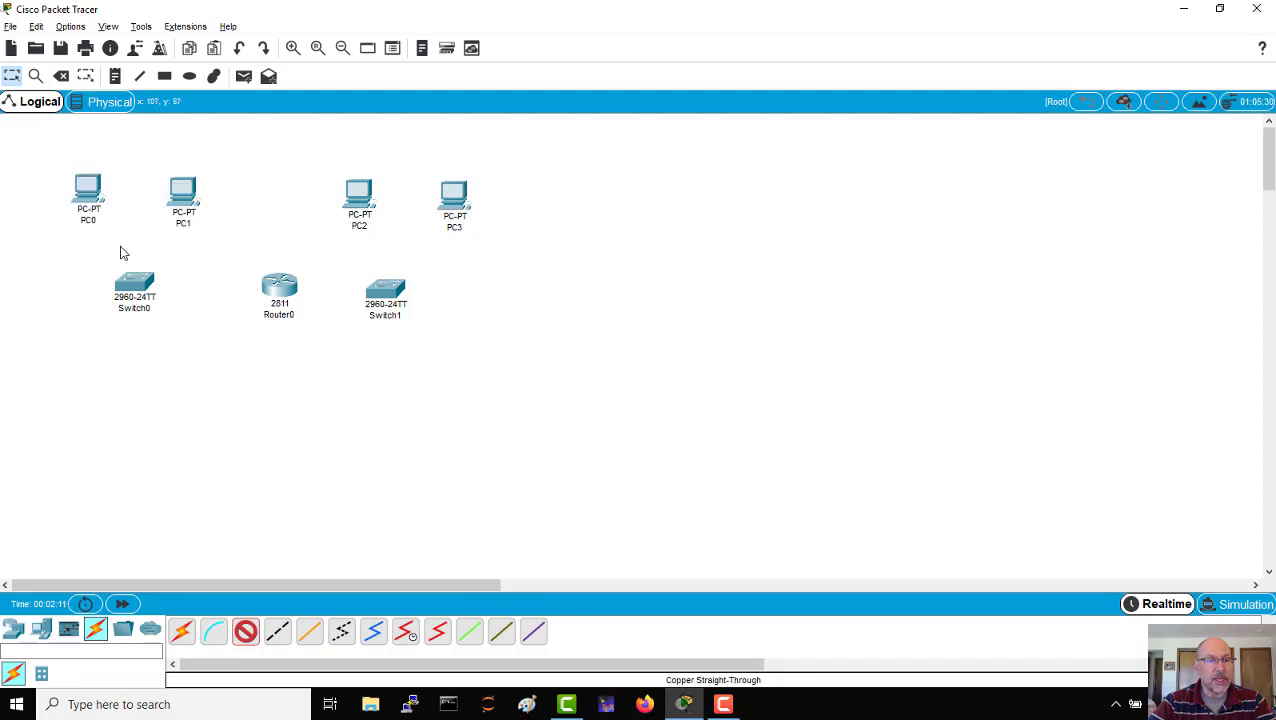
pyautogui.click(130, 280)
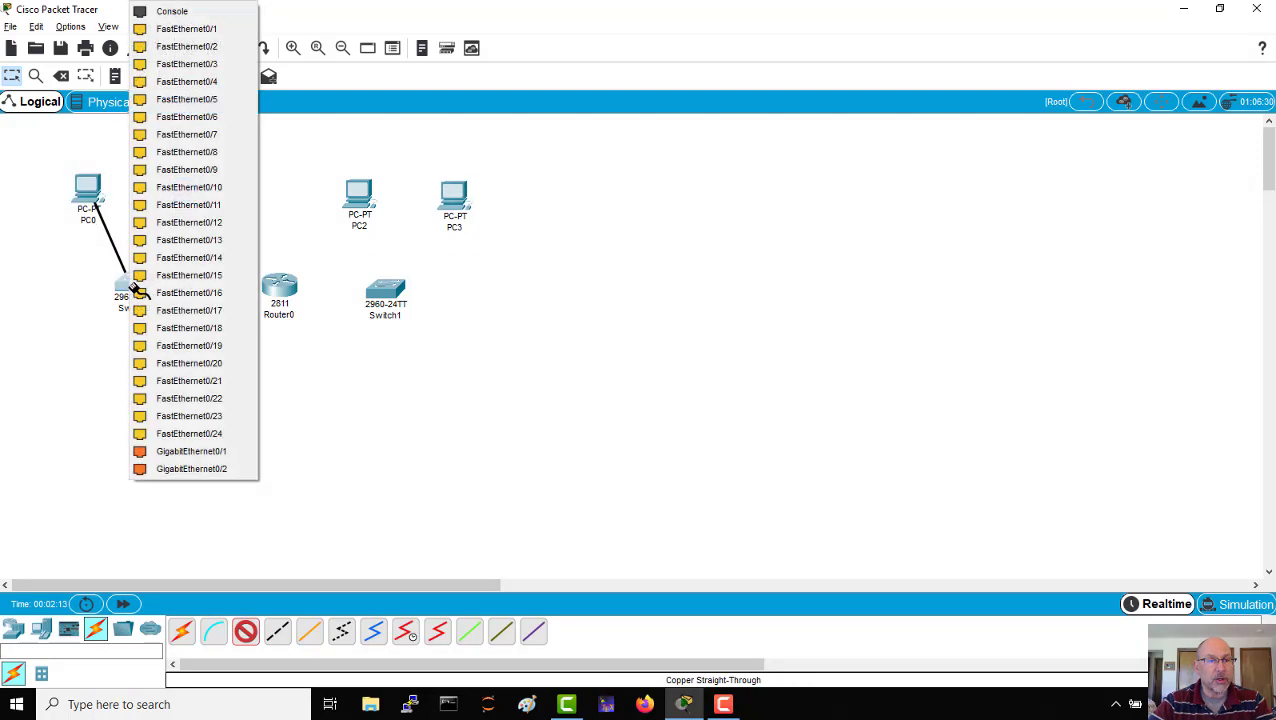
pyautogui.click(182, 30)
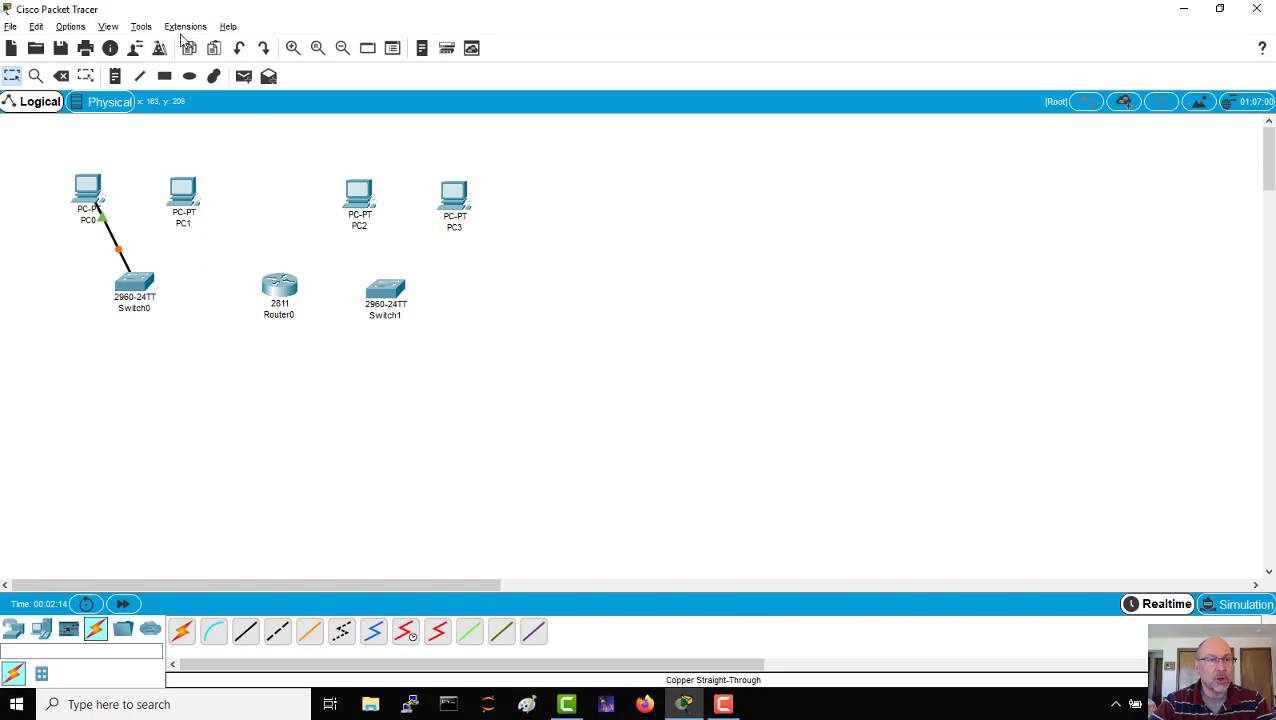
# Connect PC1's FastEthernet0 to Switch0's FastEthernet0/2 with a copper straight-through cable.
pyautogui.click(181, 195)
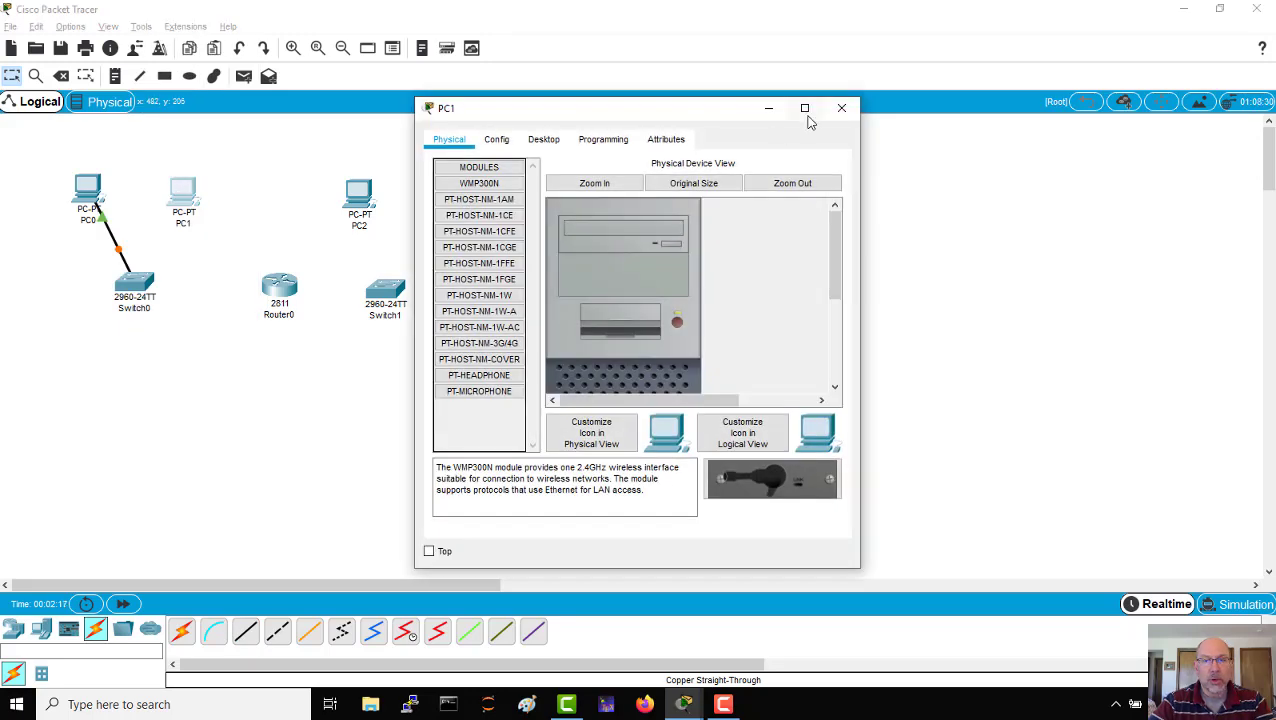
pyautogui.click(846, 111)
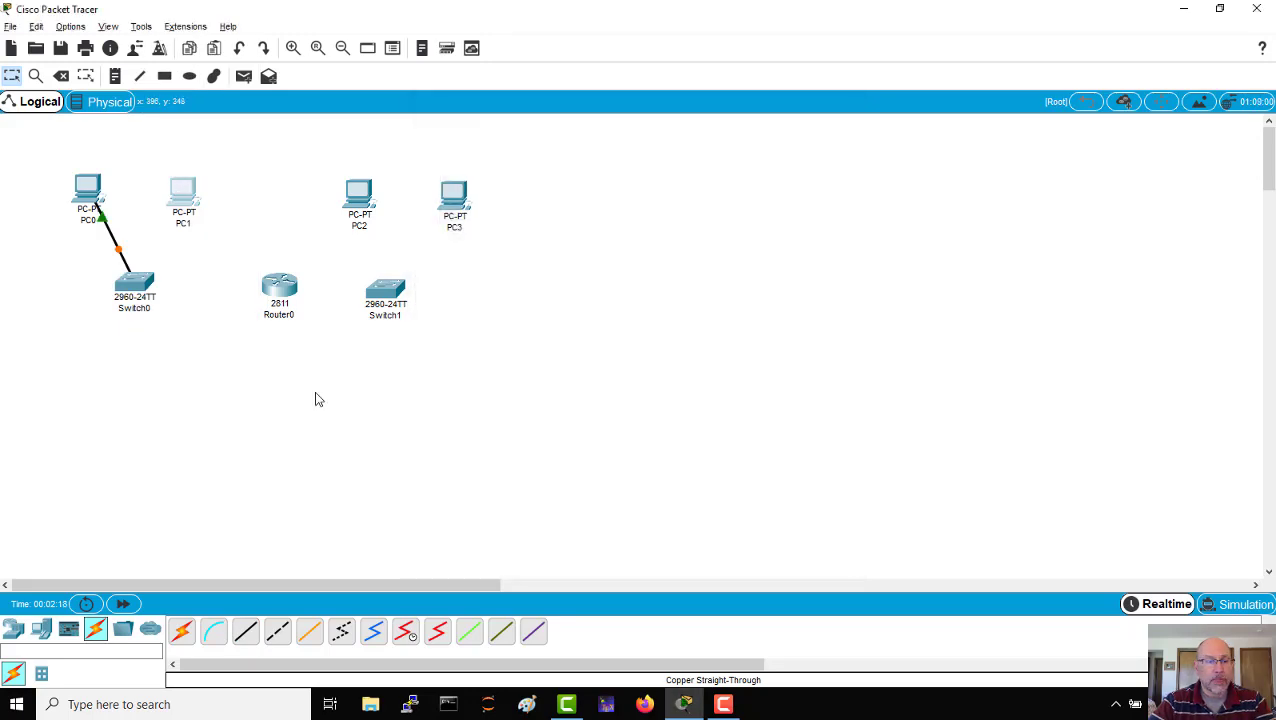
pyautogui.click(250, 632)
pyautogui.click(181, 196)
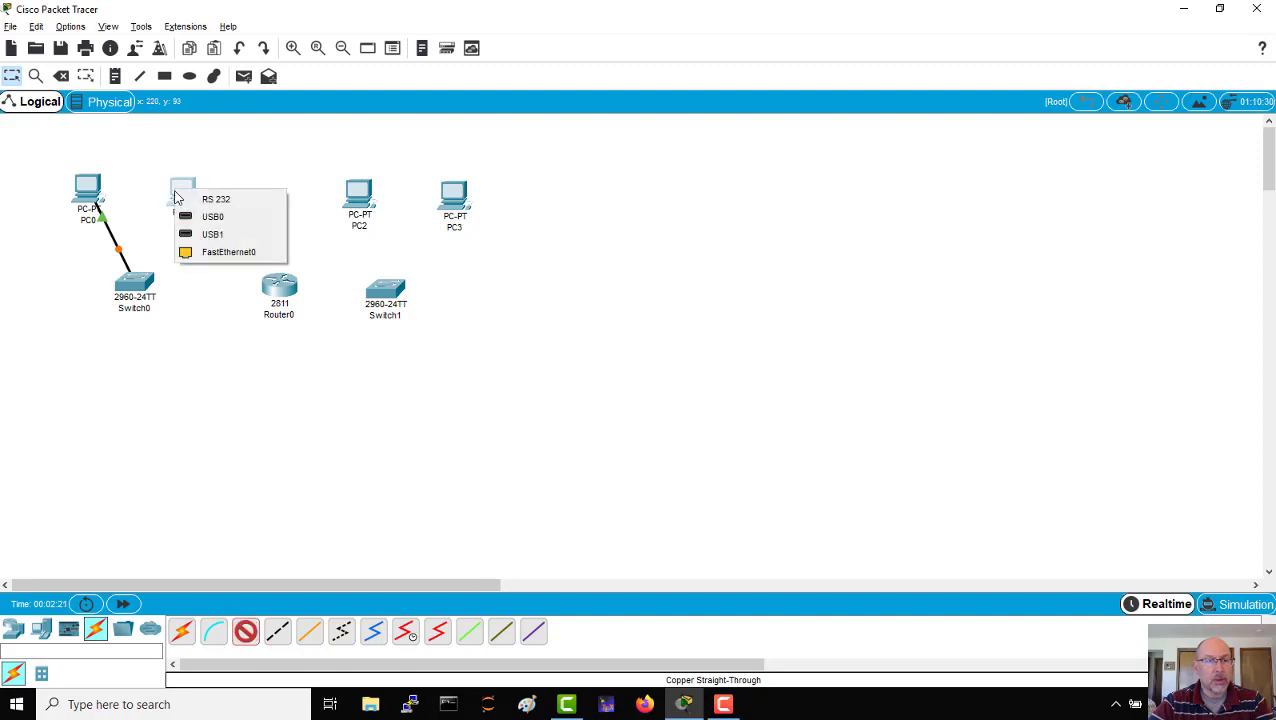
pyautogui.click(218, 260)
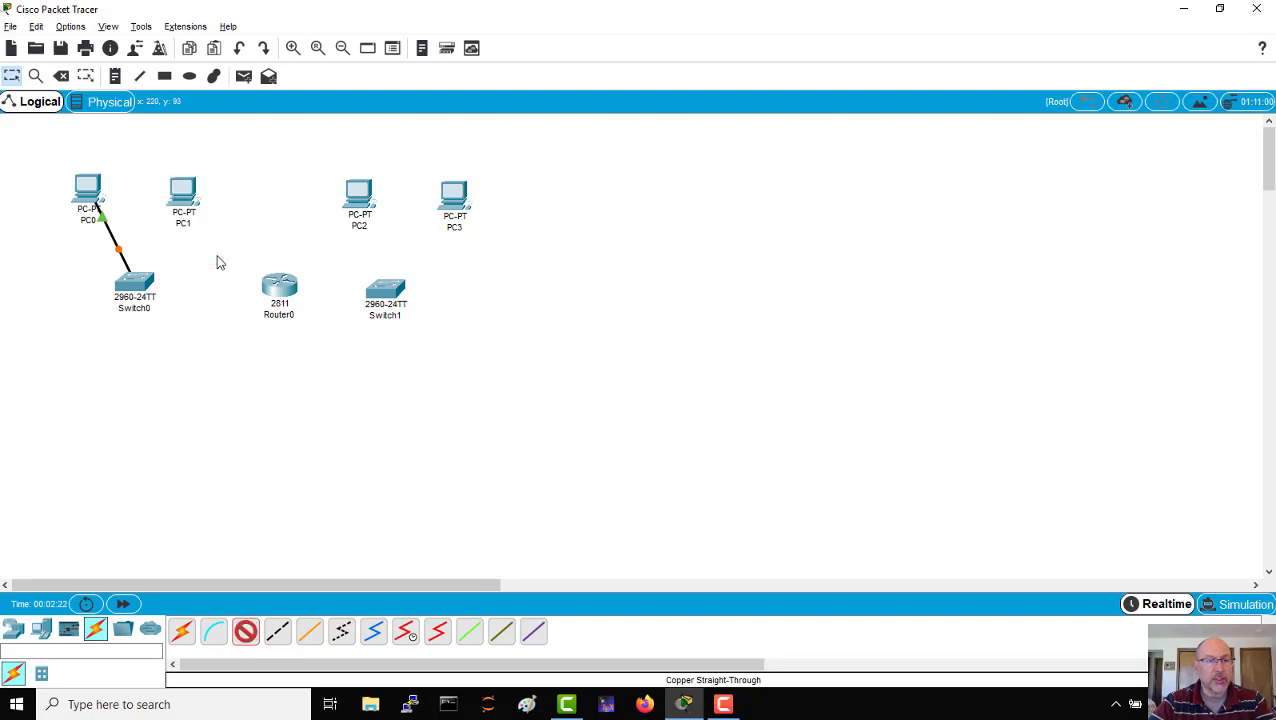
pyautogui.click(142, 289)
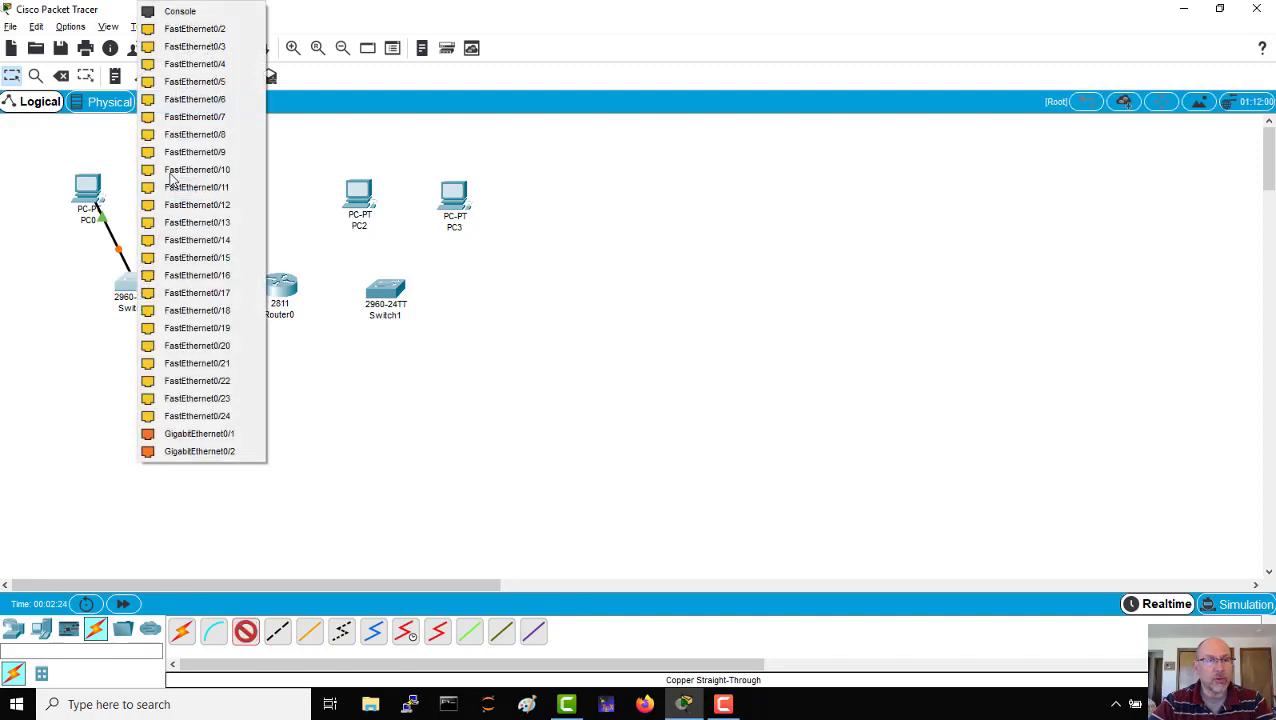
pyautogui.click(192, 30)
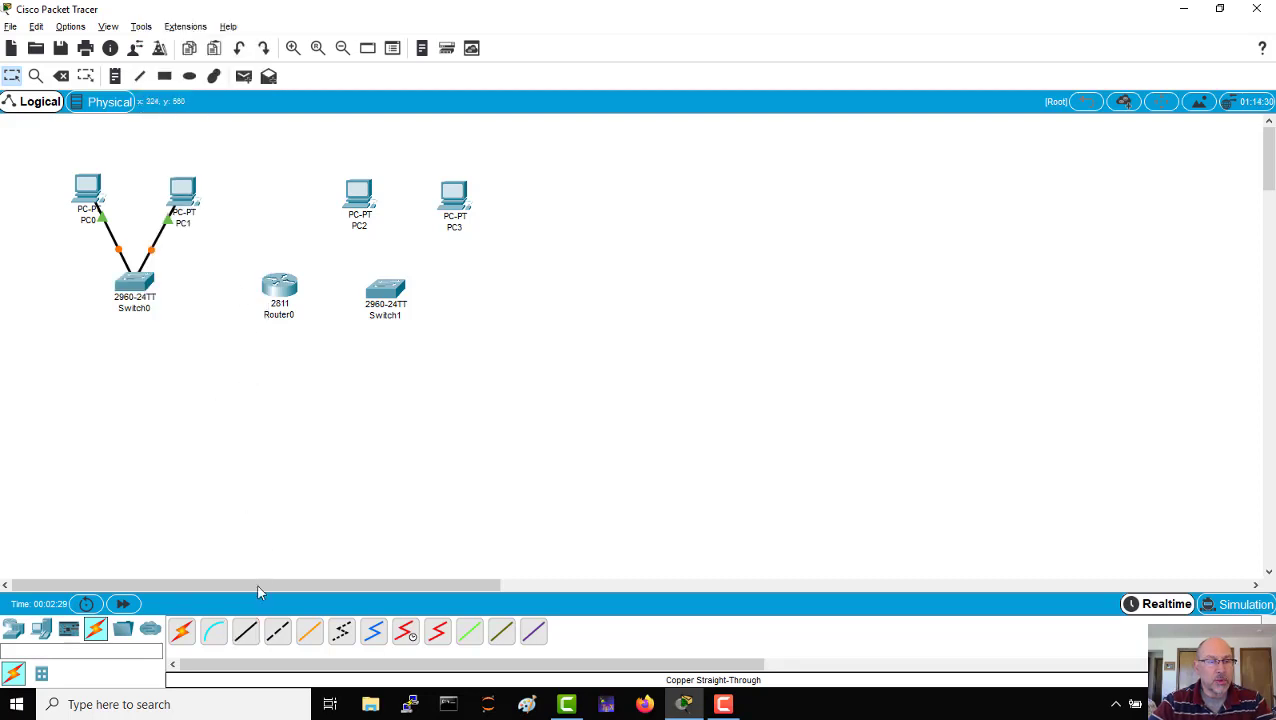
# Connect Router0's FastEthernet0/0 to Switch0's FastEthernet0/24 with a copper straight-through cable.
pyautogui.click(245, 631)
pyautogui.click(282, 288)
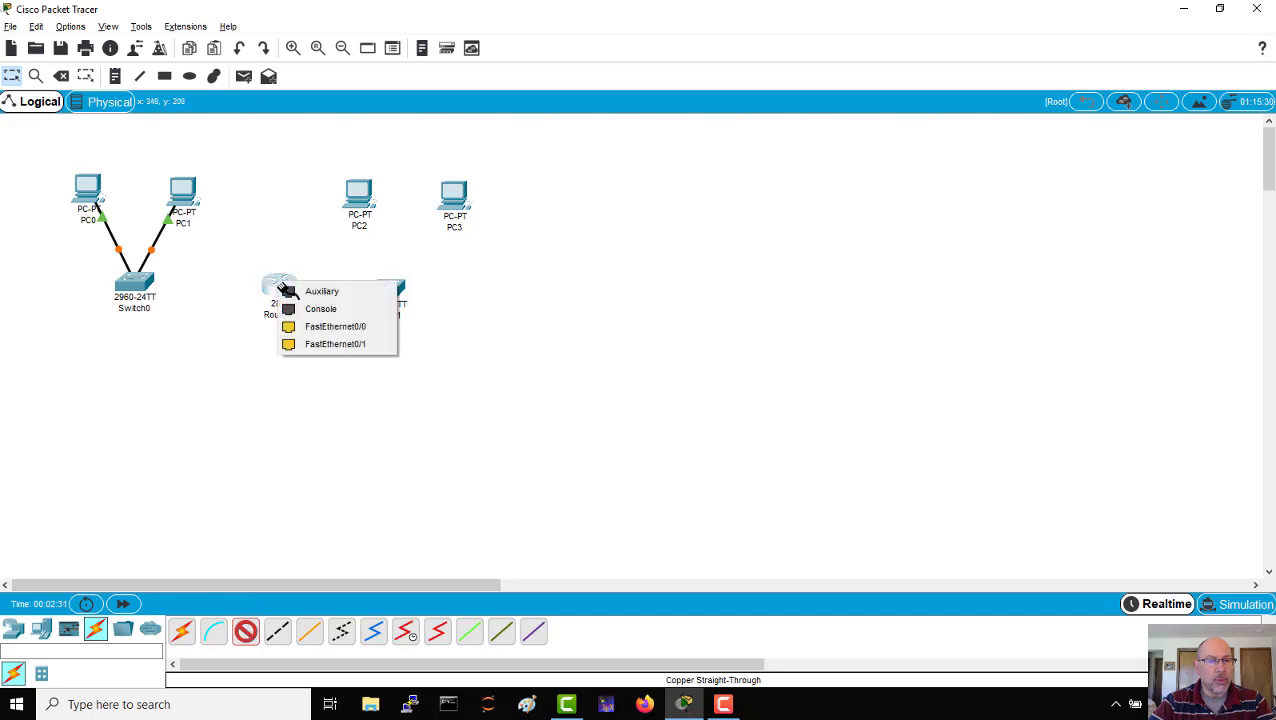
pyautogui.click(314, 327)
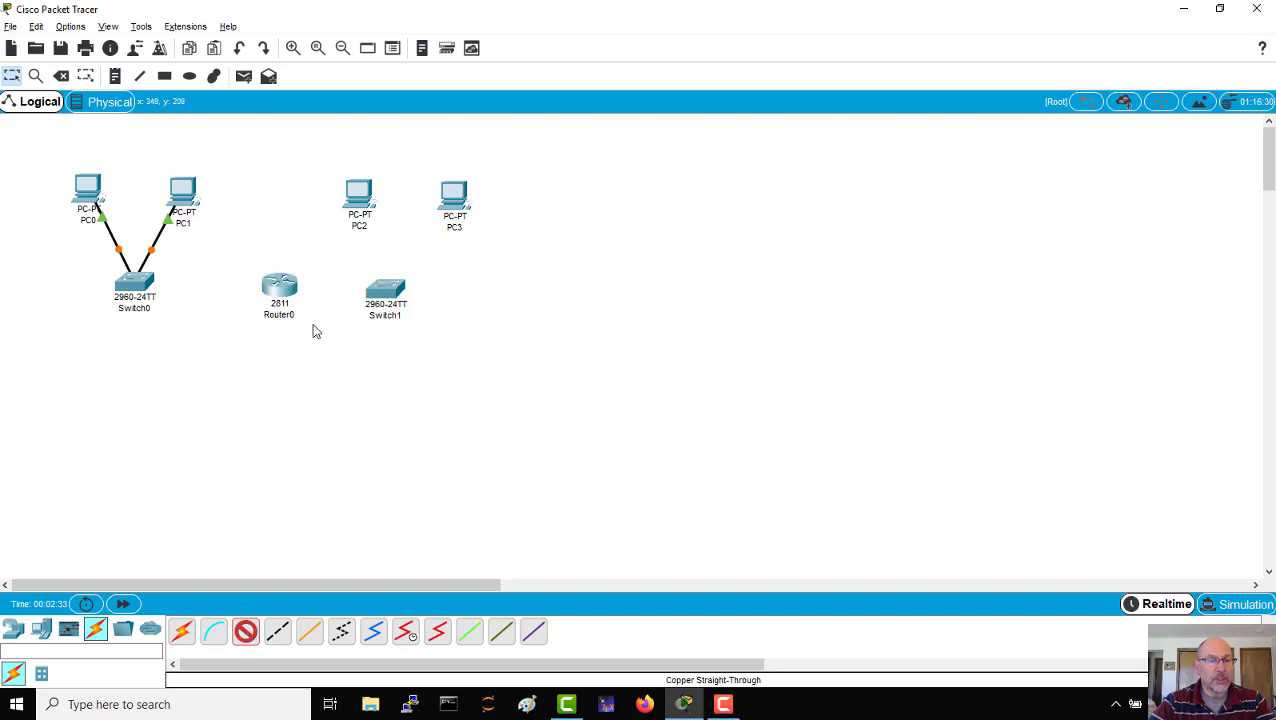
pyautogui.click(141, 287)
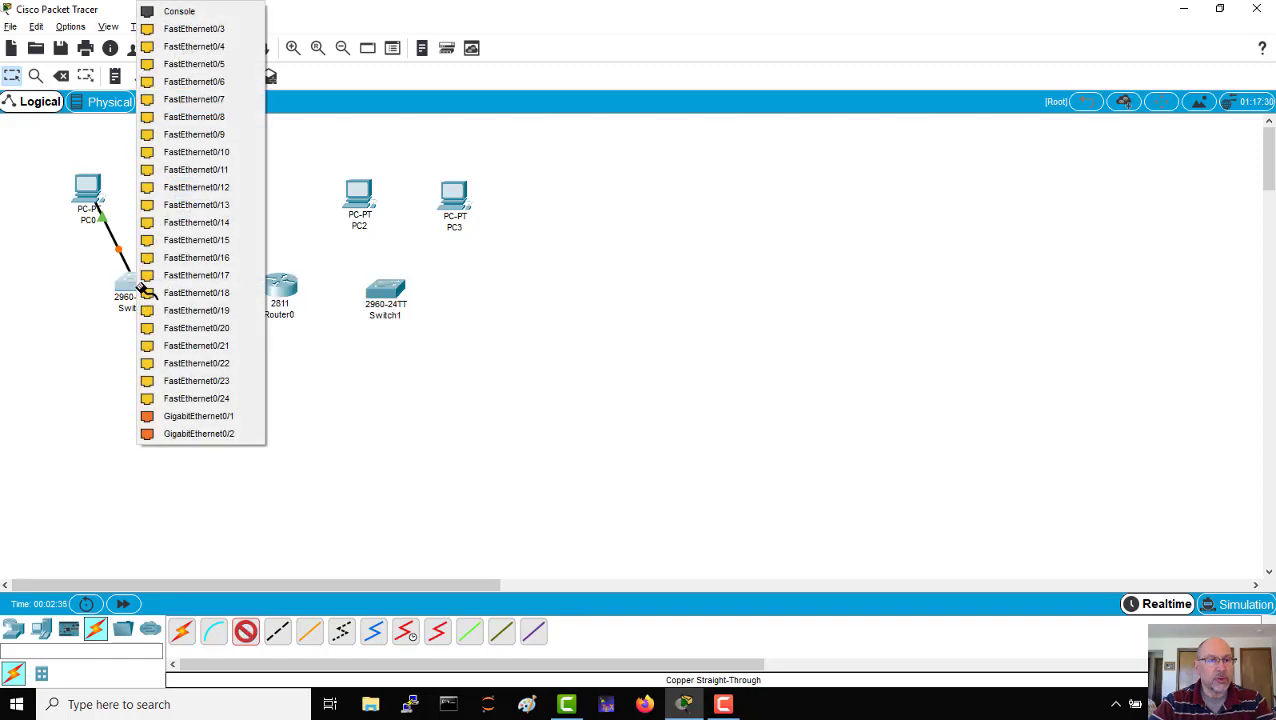
pyautogui.click(188, 398)
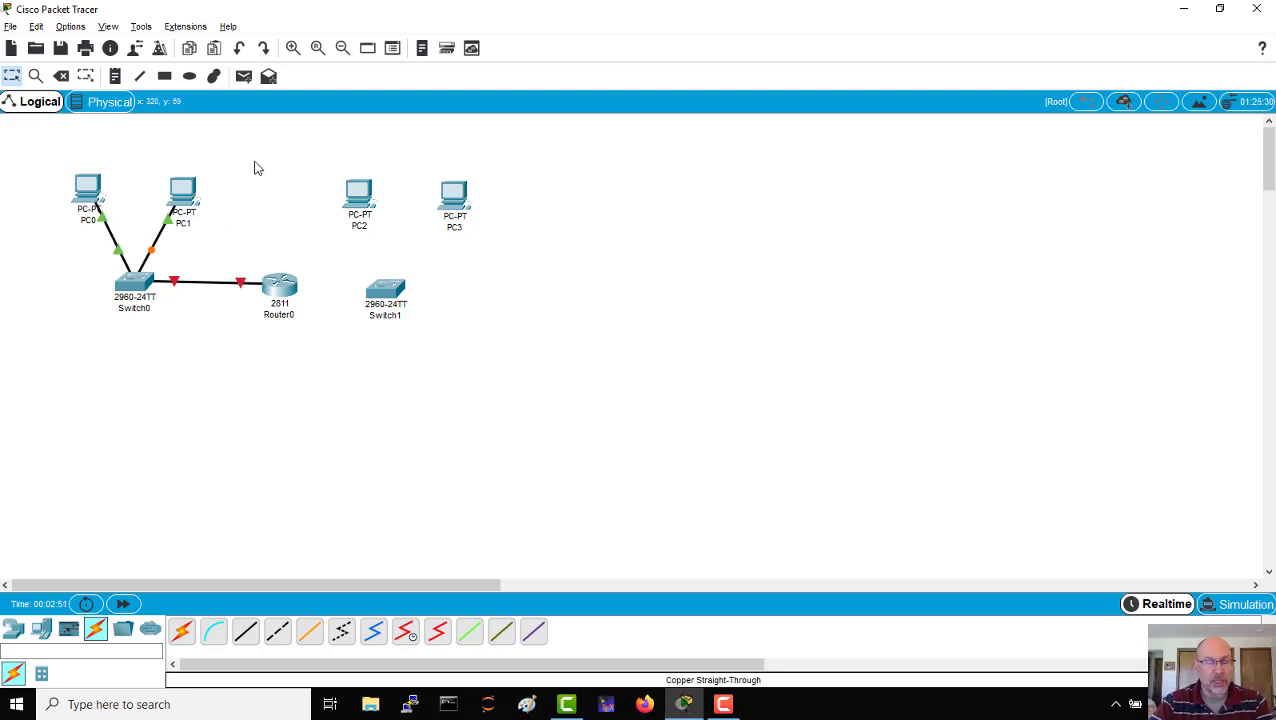
# Connect Router0's FastEthernet0/1 to Switch1's FastEthernet0/24 with a copper straight-through cable.
pyautogui.click(247, 631)
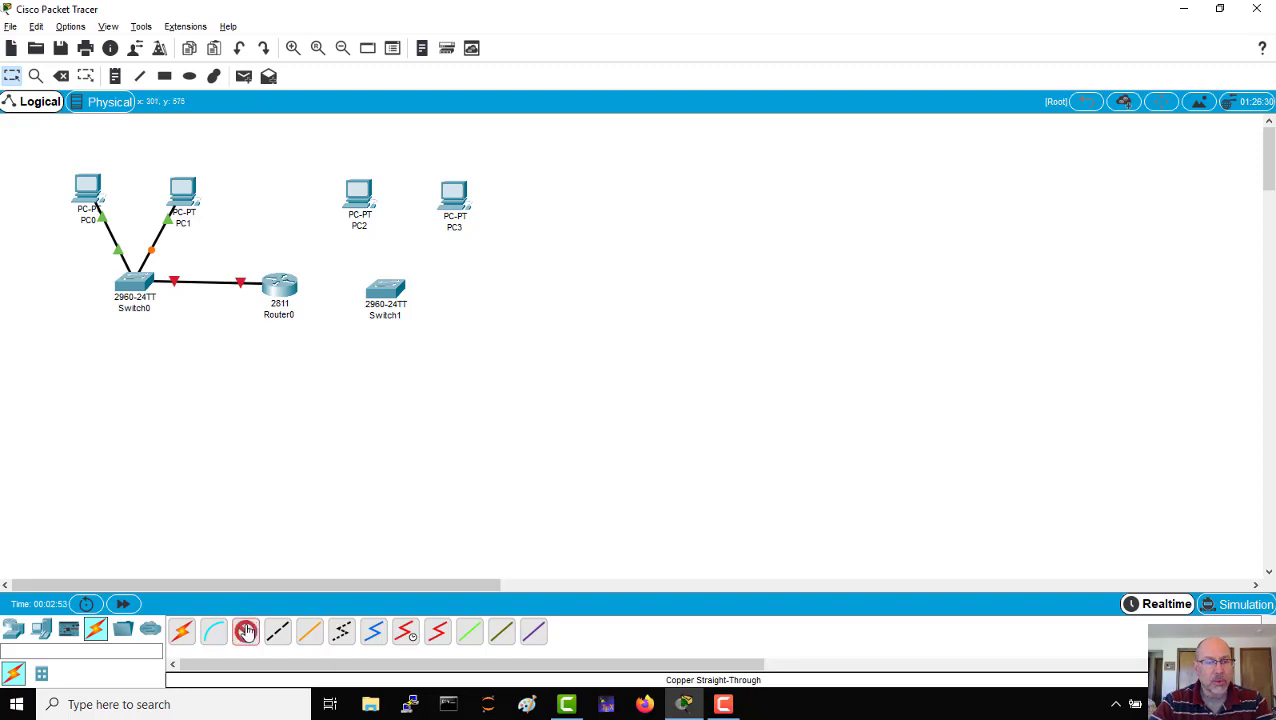
pyautogui.click(287, 287)
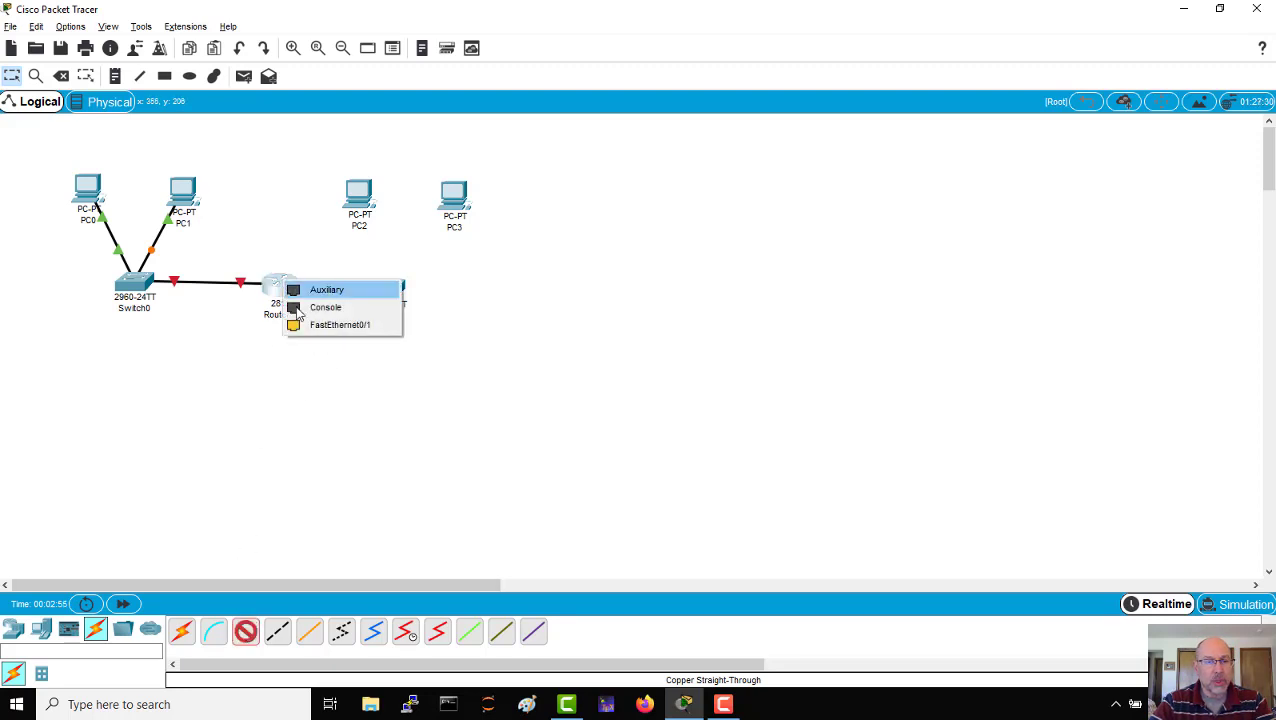
pyautogui.click(305, 324)
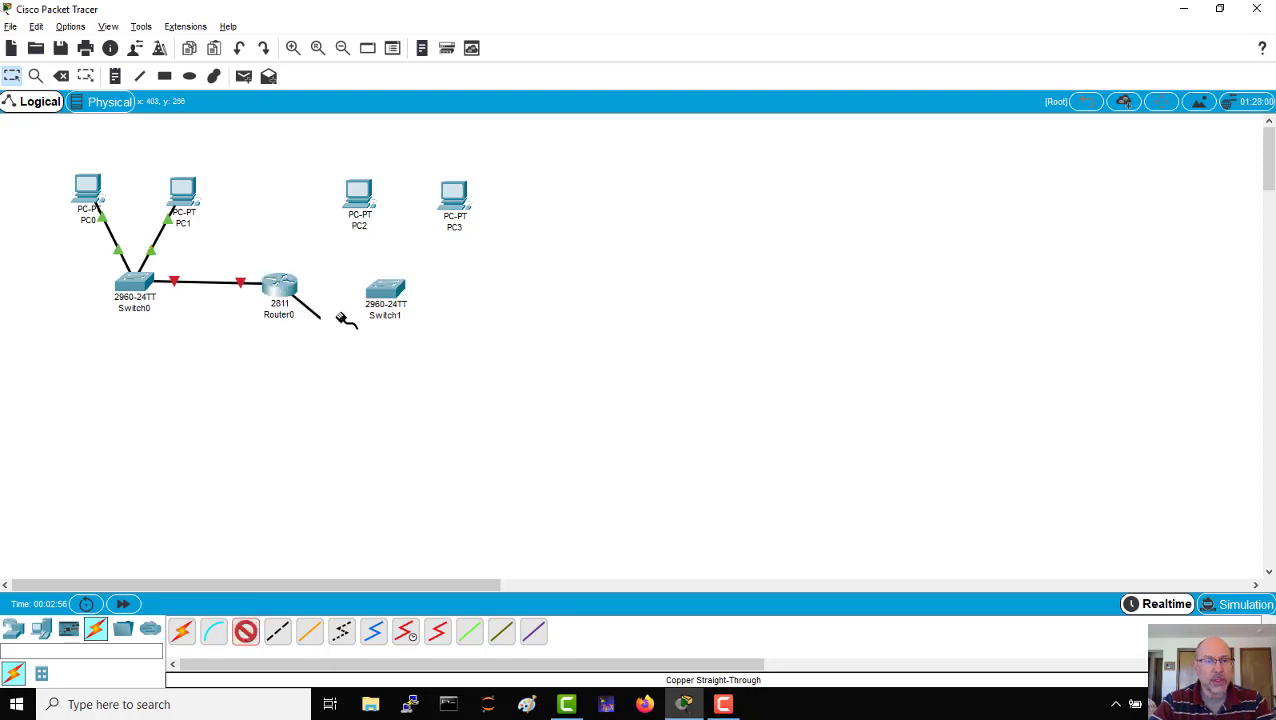
pyautogui.click(389, 291)
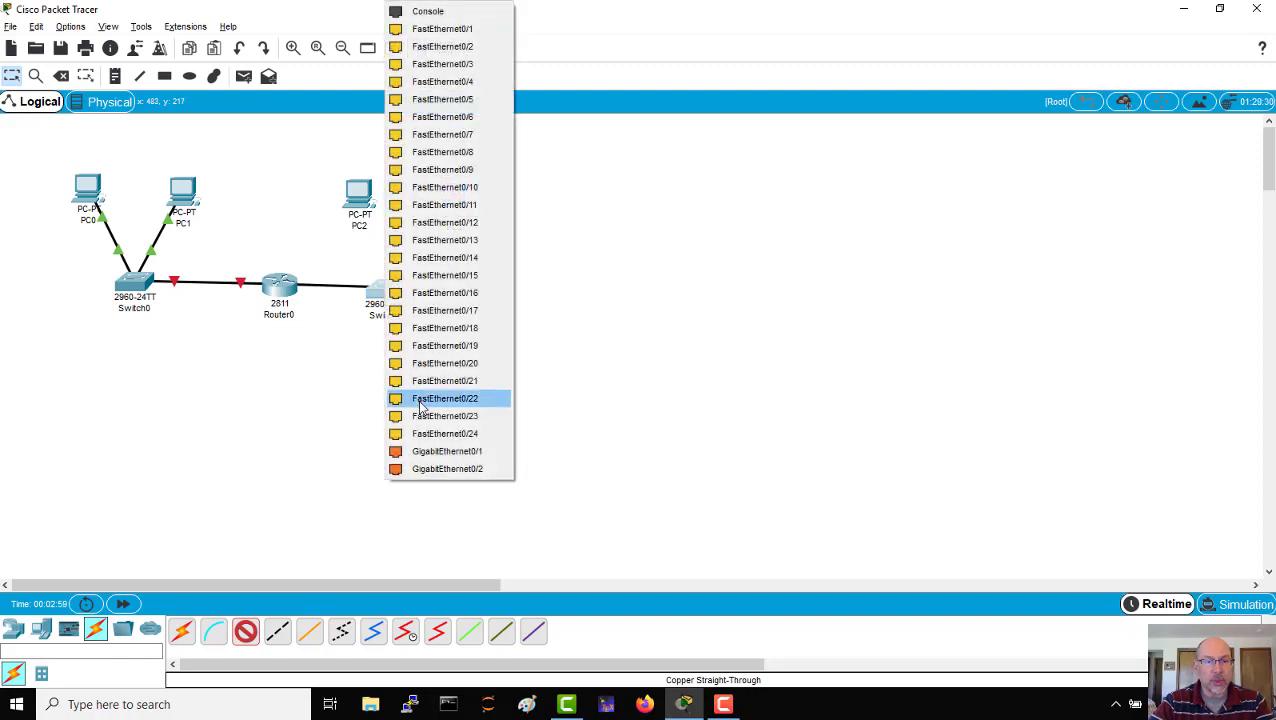
pyautogui.click(423, 433)
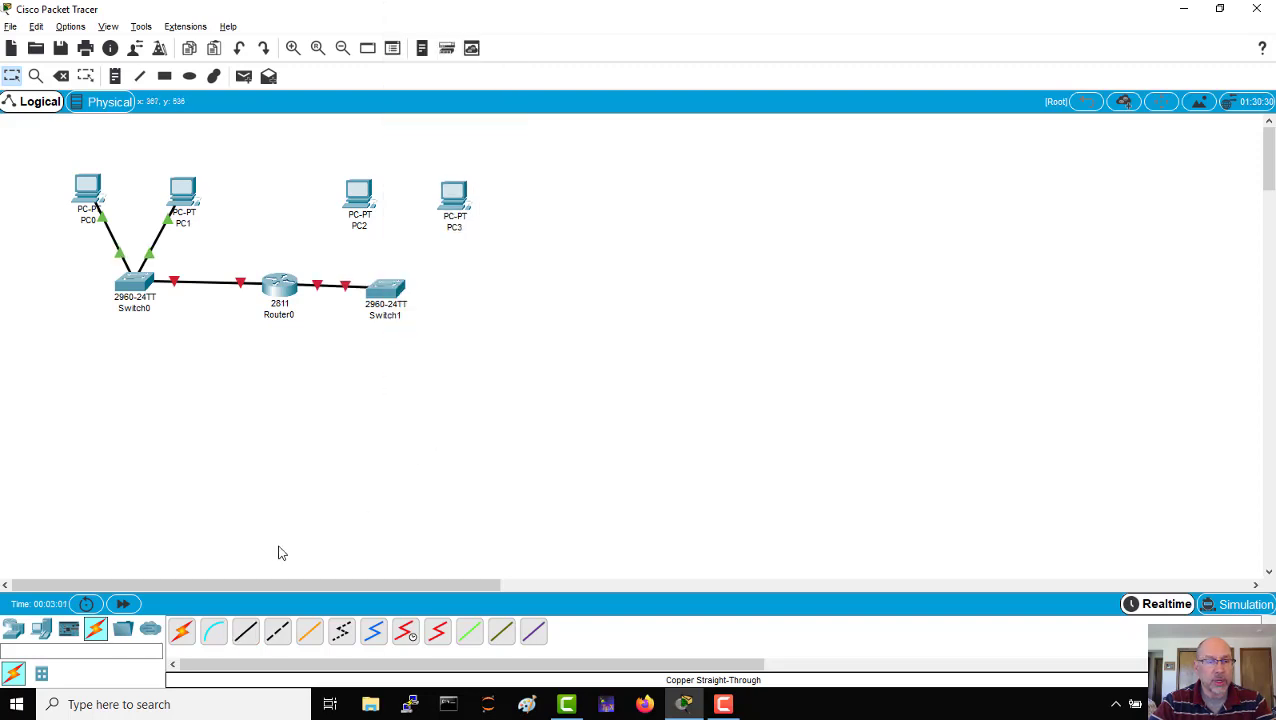
# Connect PC2's FastEthernet0 to Switch1's FastEthernet0/1 with a copper straight-through cable.
pyautogui.click(245, 631)
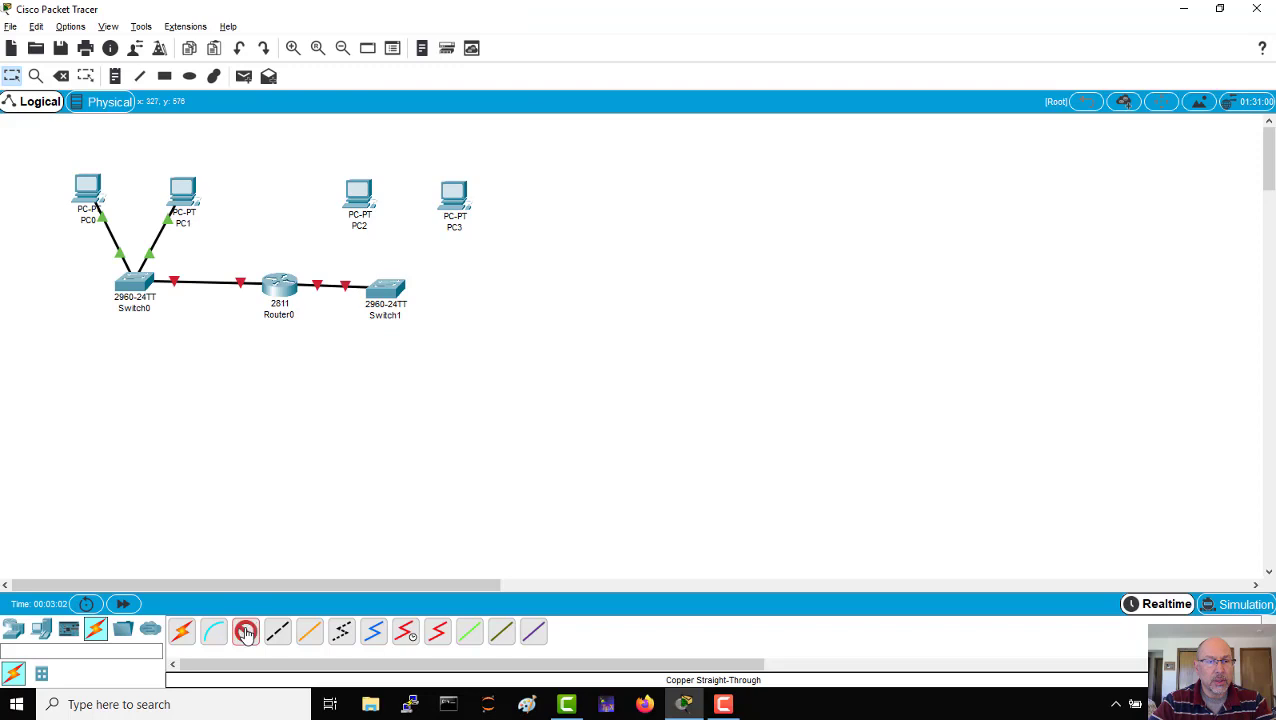
pyautogui.click(360, 194)
pyautogui.click(404, 251)
pyautogui.click(387, 290)
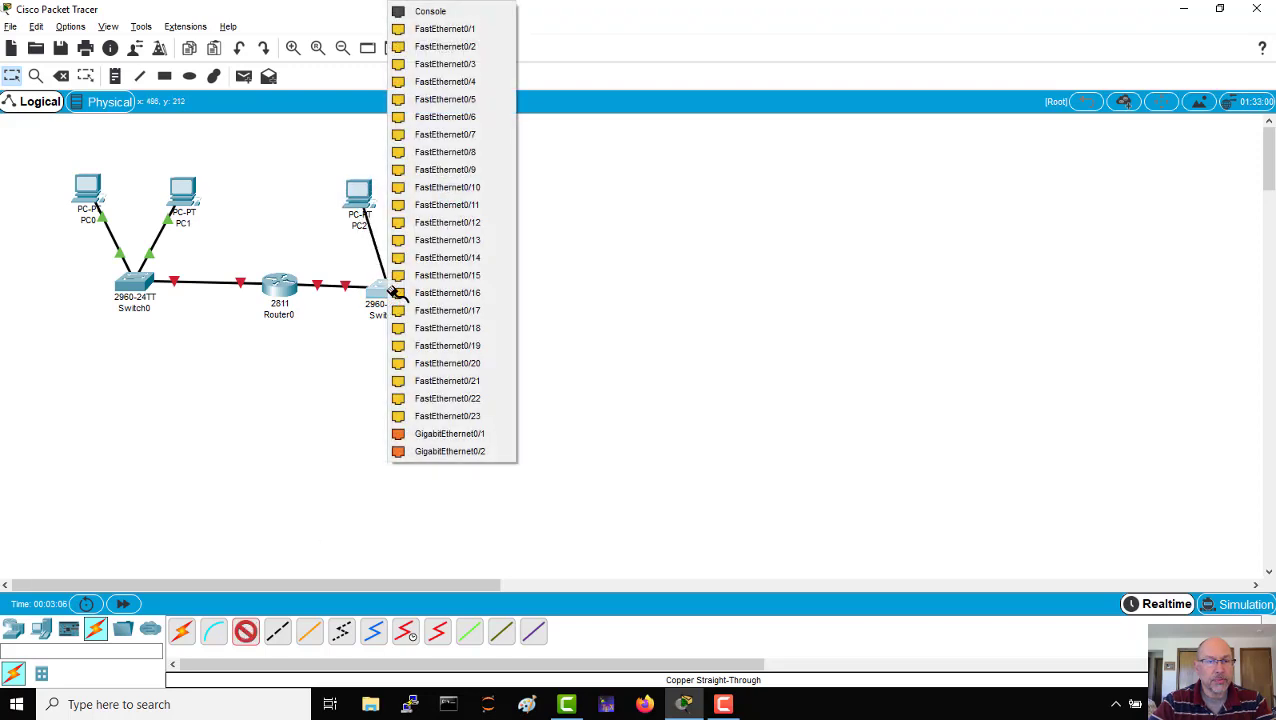
pyautogui.click(441, 29)
# Connect PC3's FastEthernet0 to Switch1's FastEthernet0/2 with a copper straight-through cable.
pyautogui.click(247, 634)
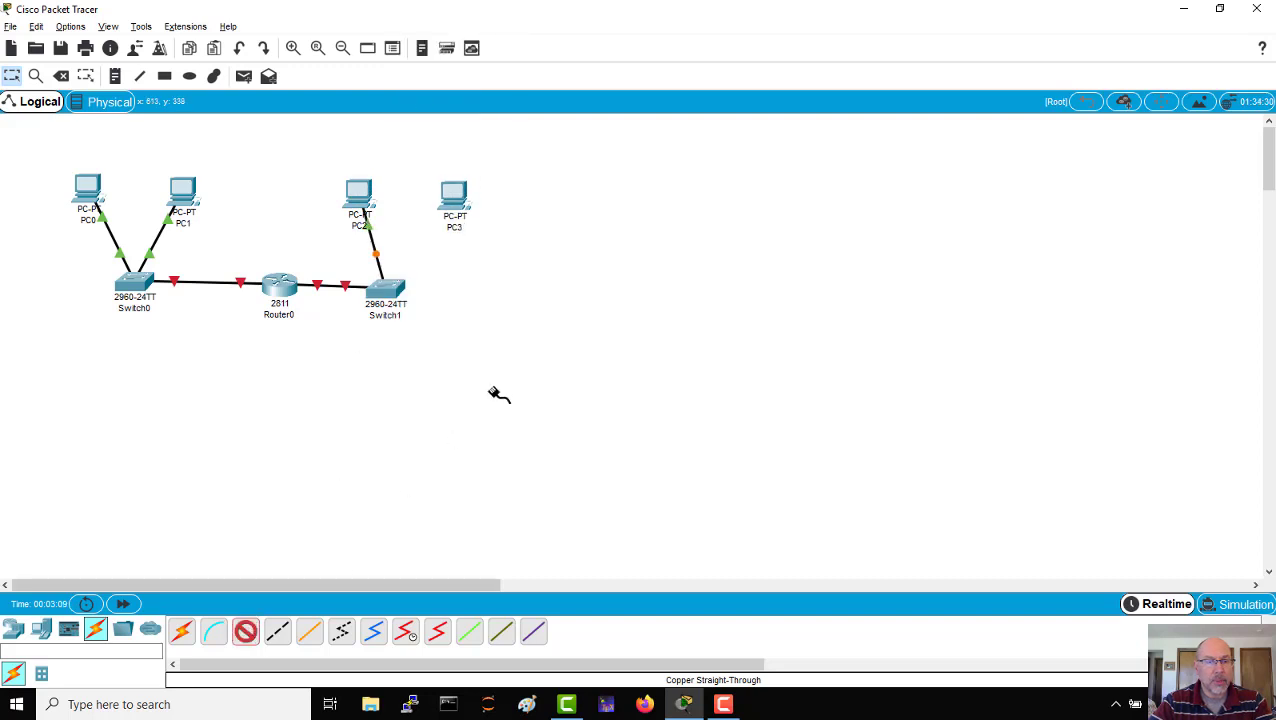
pyautogui.click(455, 195)
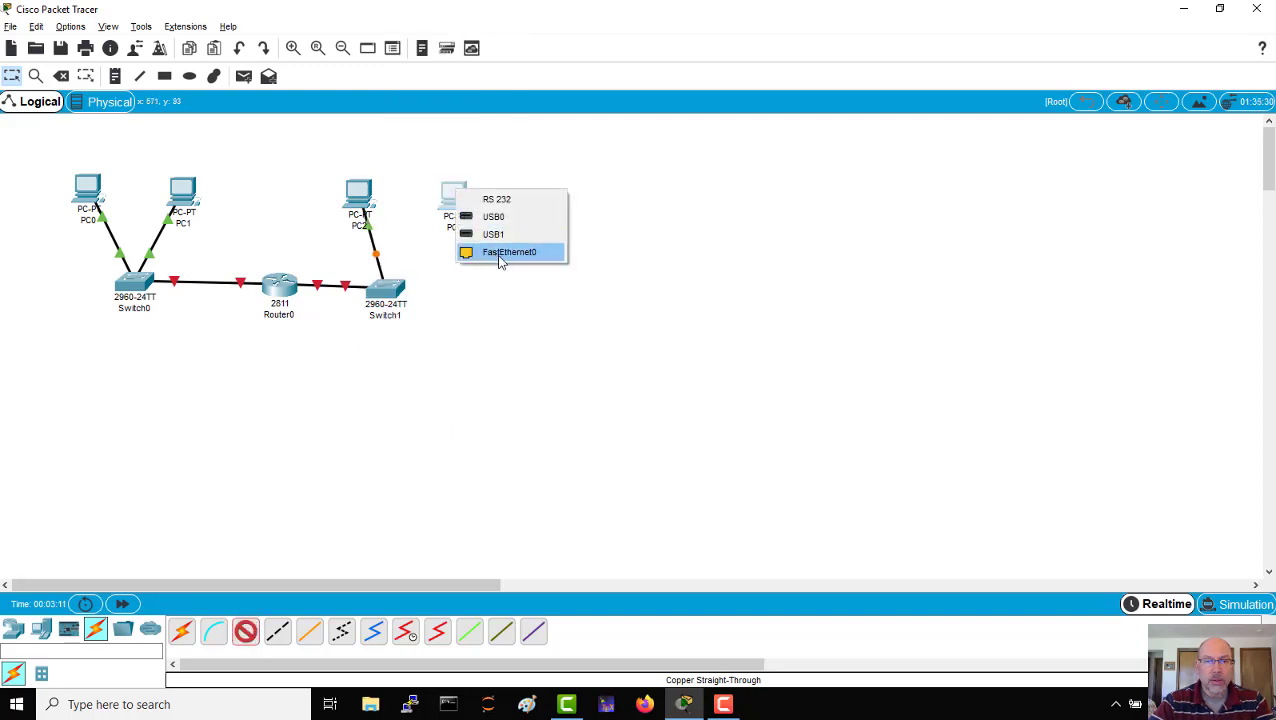
pyautogui.click(498, 253)
pyautogui.click(400, 295)
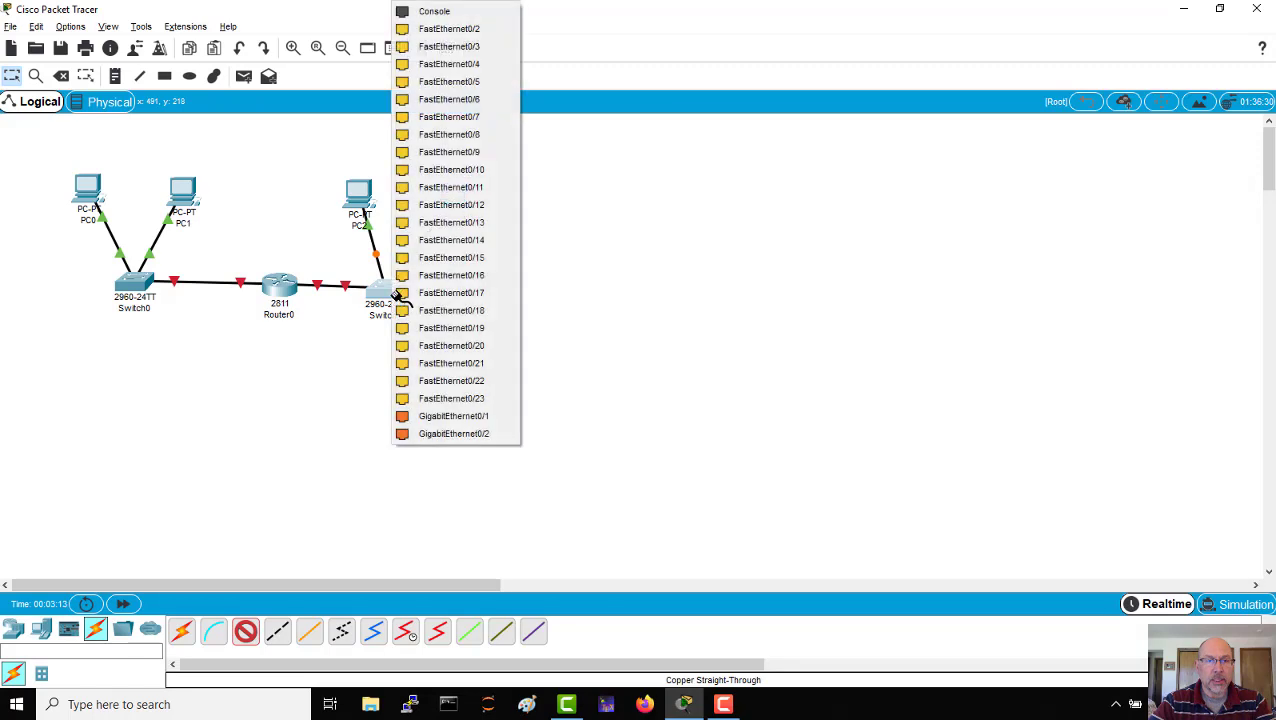
pyautogui.click(450, 30)
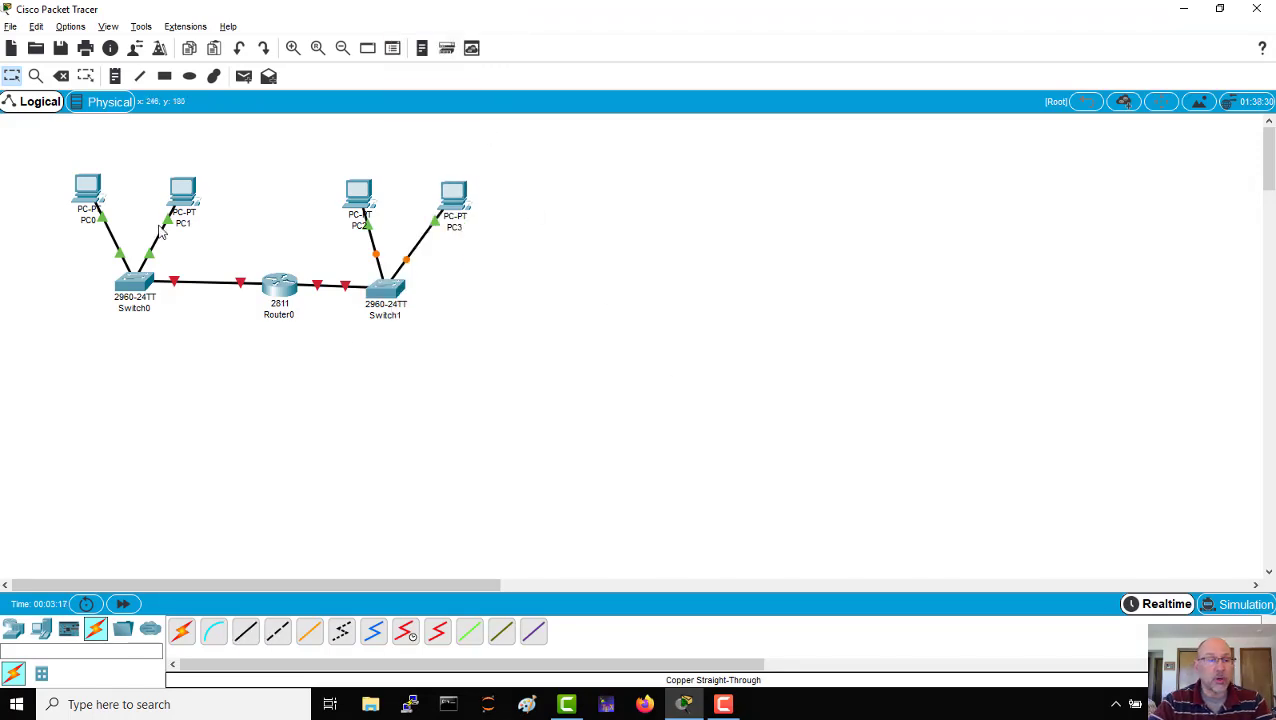
# Set PC0's static IPv4 gateway to 192.168.1.254 in its configuration.
pyautogui.click(92, 195)
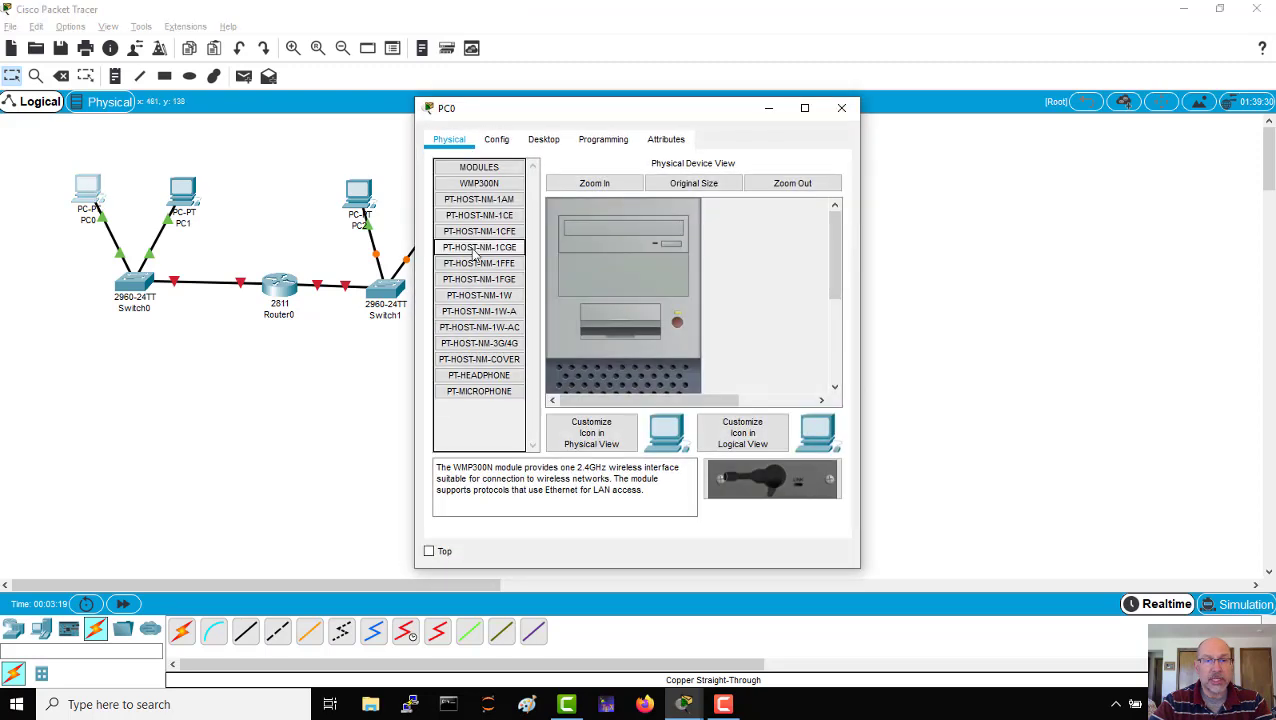
pyautogui.click(499, 144)
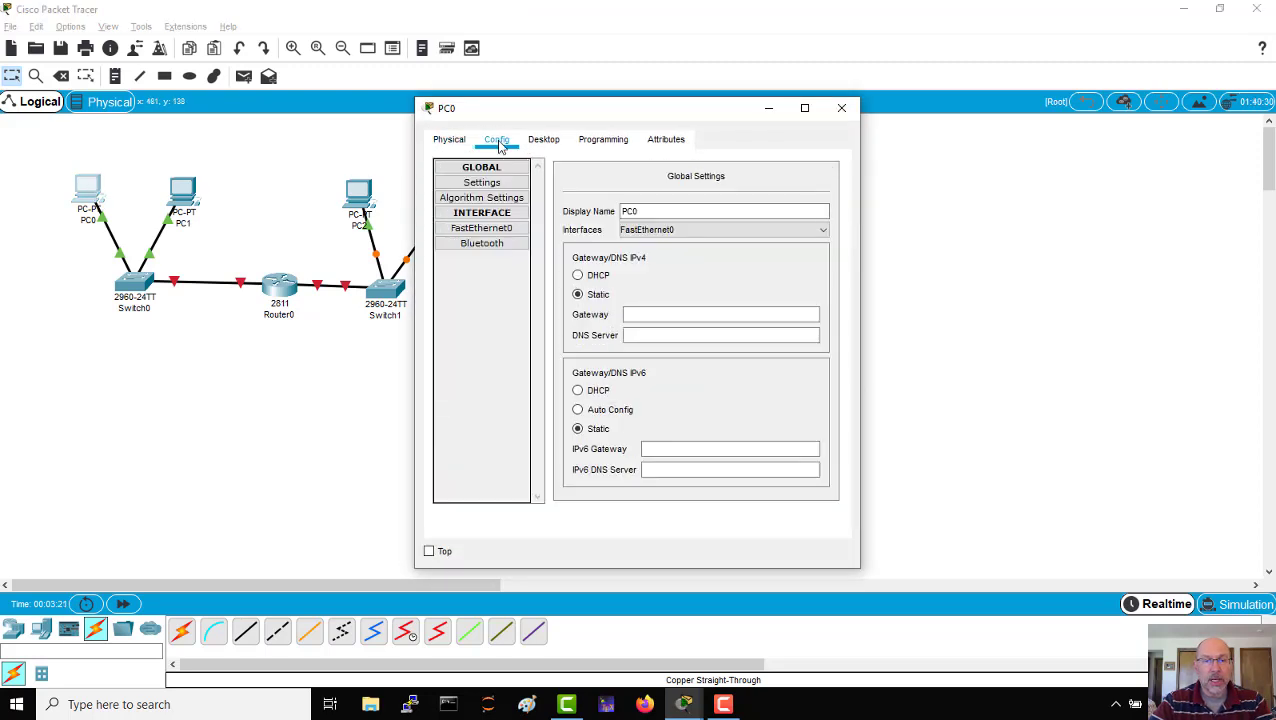
pyautogui.click(629, 314)
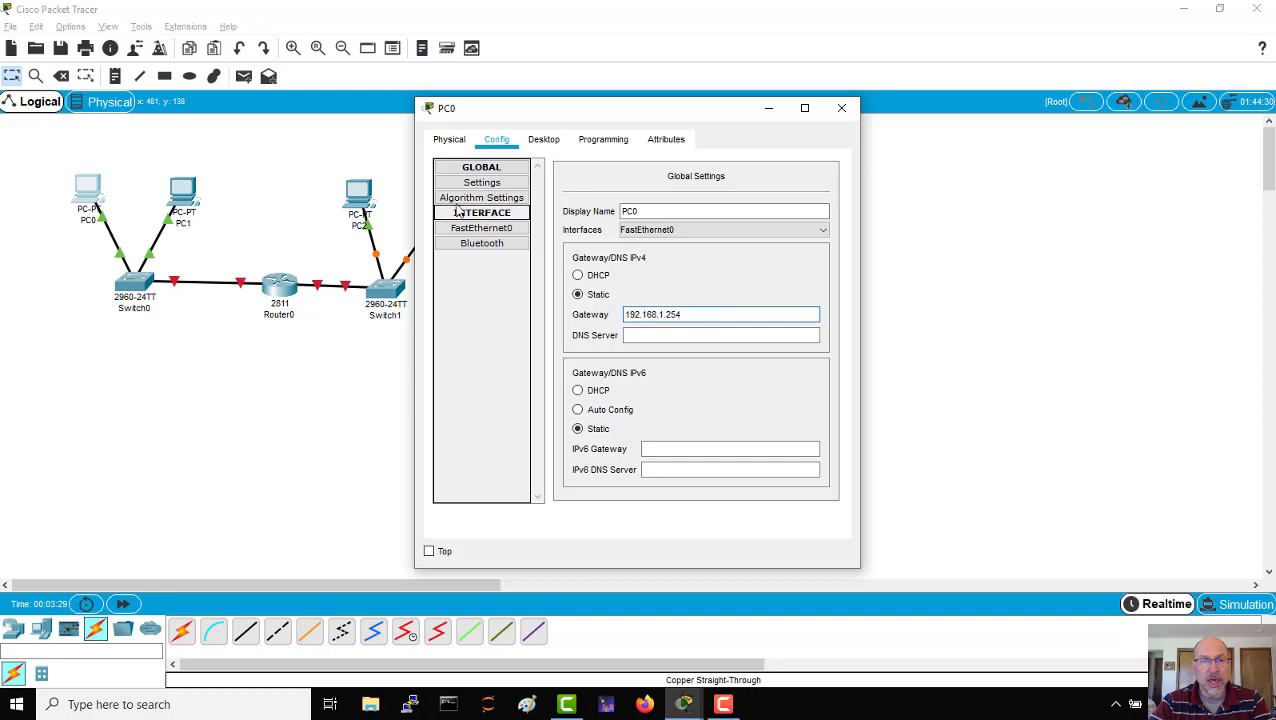
# Give PC0's FastEthernet0 the static IP address 192.168.1.1 with subnet mask 255.255.255.0 and close its window.
pyautogui.click(482, 228)
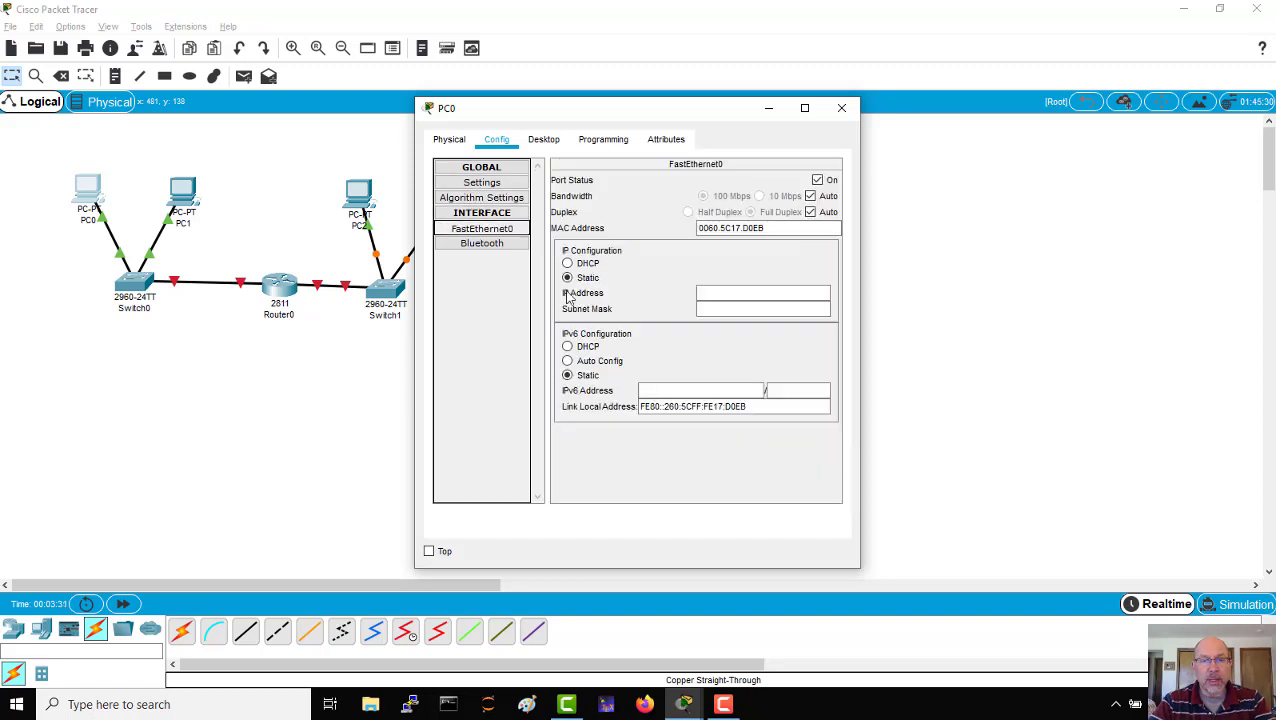
pyautogui.click(713, 295)
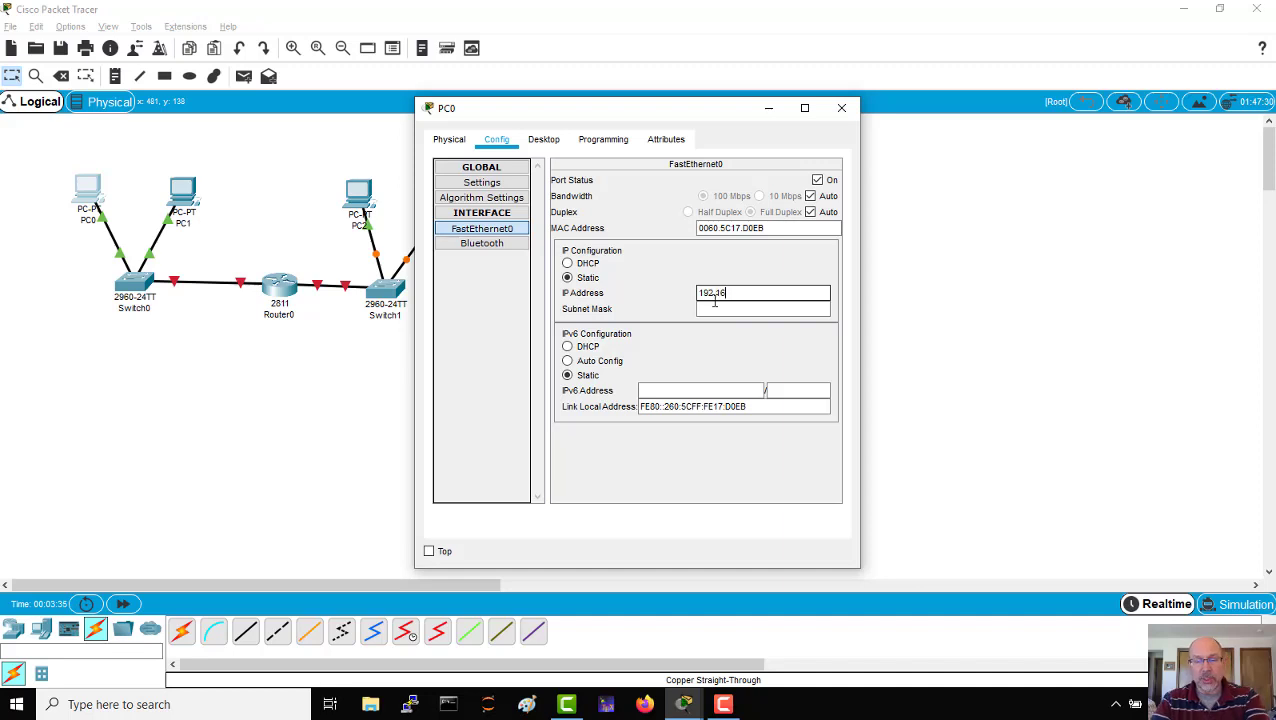
pyautogui.press('Tab')
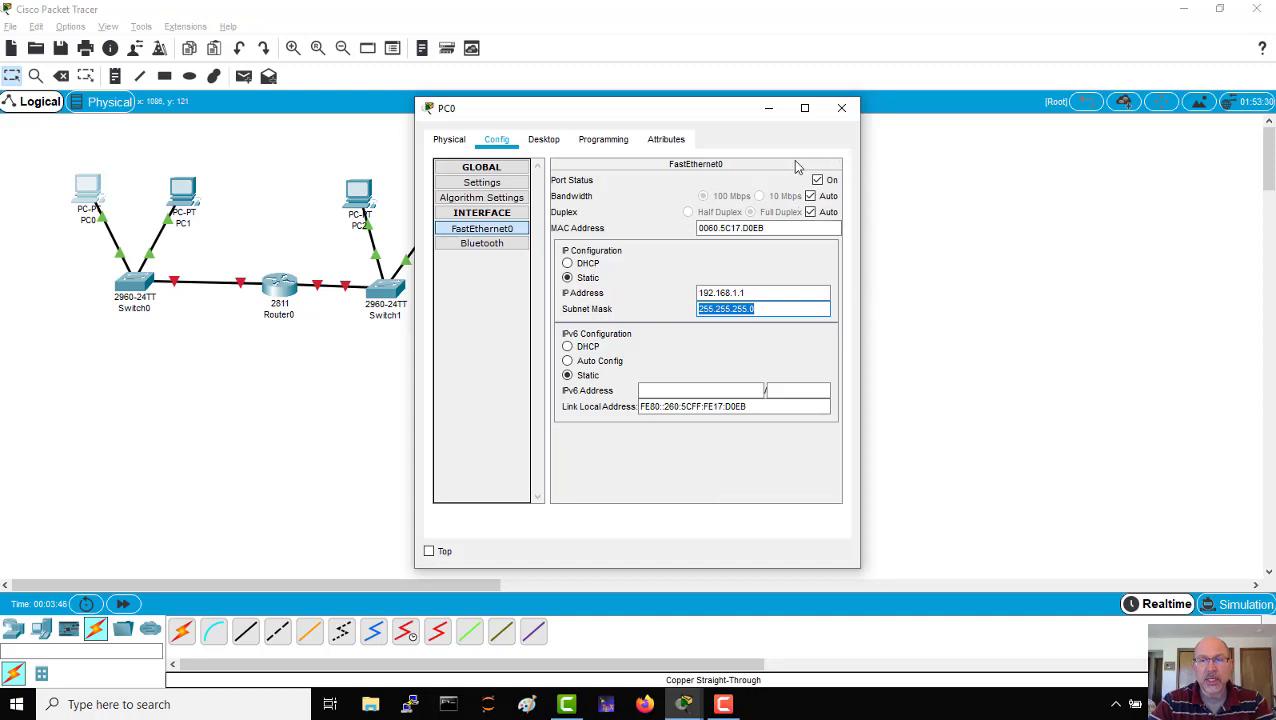
pyautogui.click(841, 108)
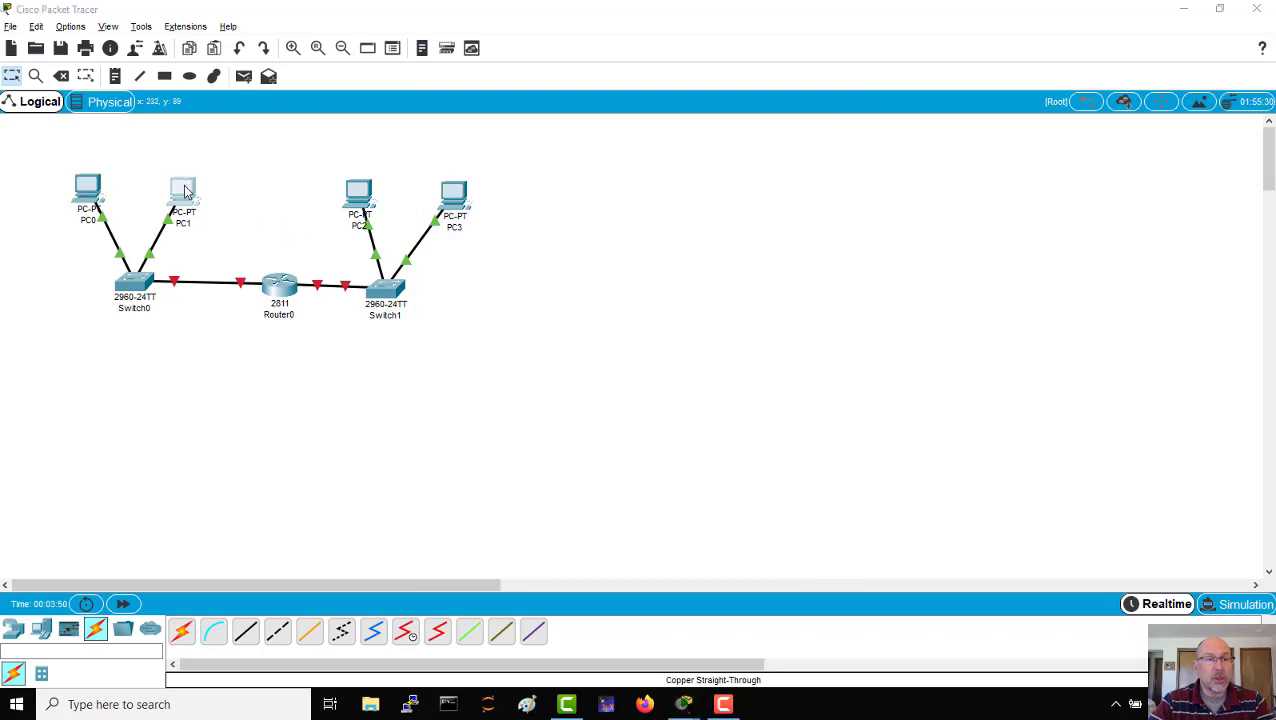
# Enter PC1's static IPv4 gateway address in the 192.168.1.x network.
pyautogui.click(185, 192)
pyautogui.click(497, 142)
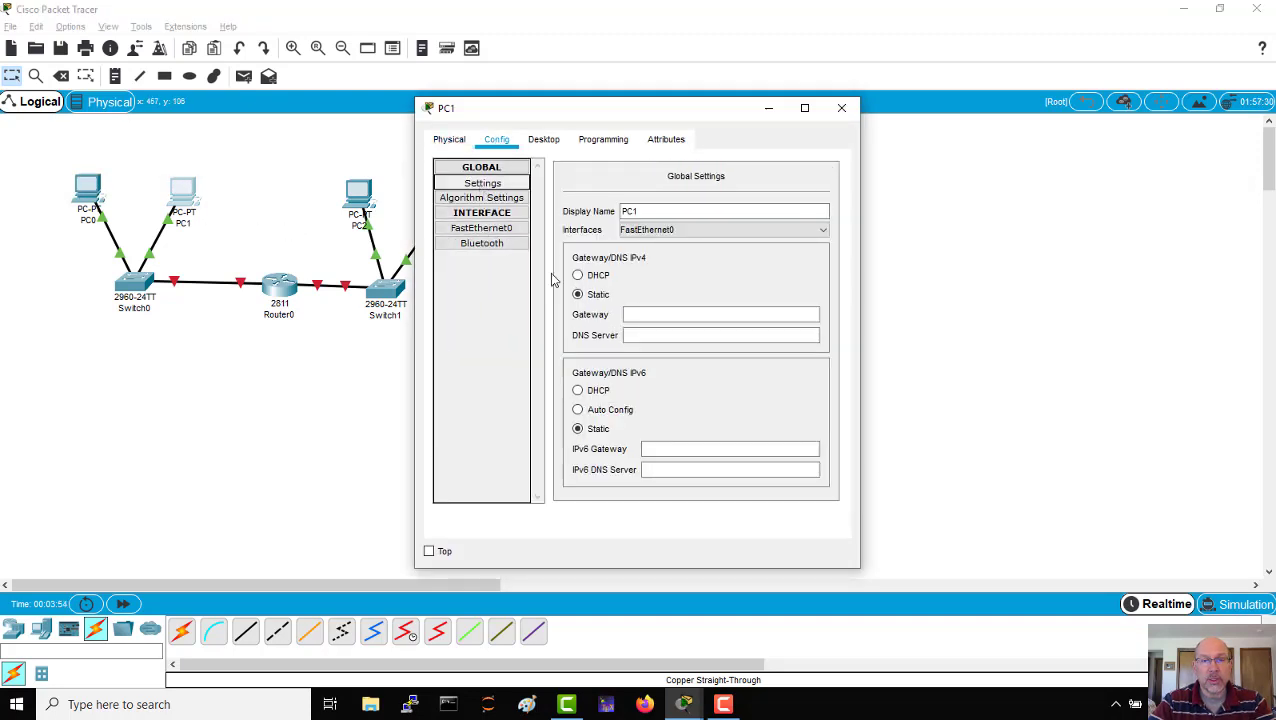
pyautogui.click(664, 314)
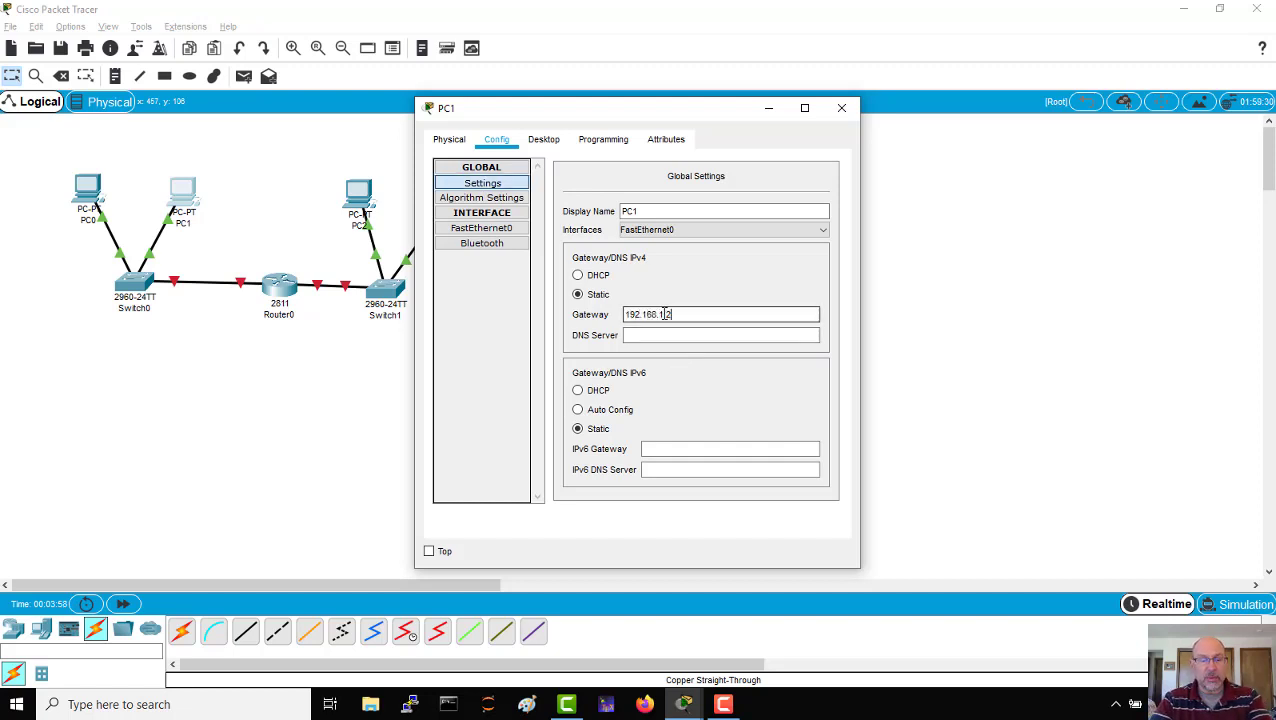
# Give PC1's FastEthernet0 the static IP address 192.168.1.2 with subnet mask 255.255.255.0 and close its window.
pyautogui.click(481, 228)
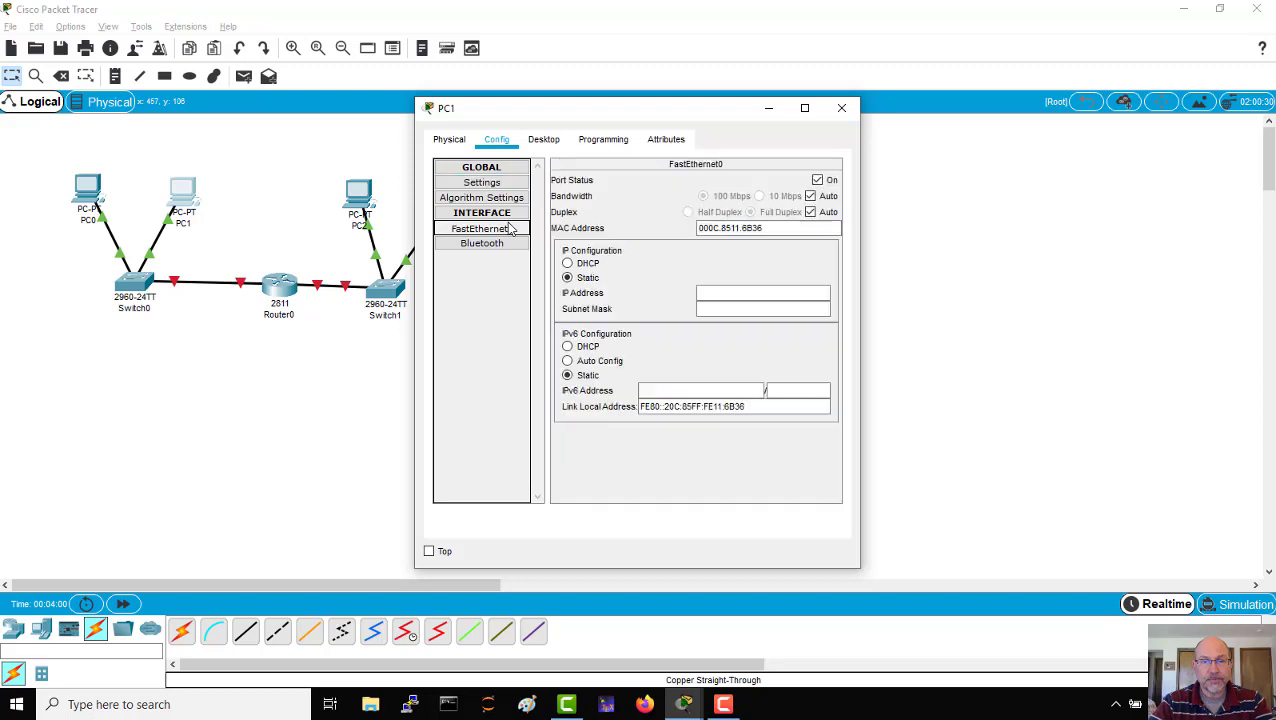
pyautogui.click(743, 301)
pyautogui.click(743, 294)
pyautogui.write('19')
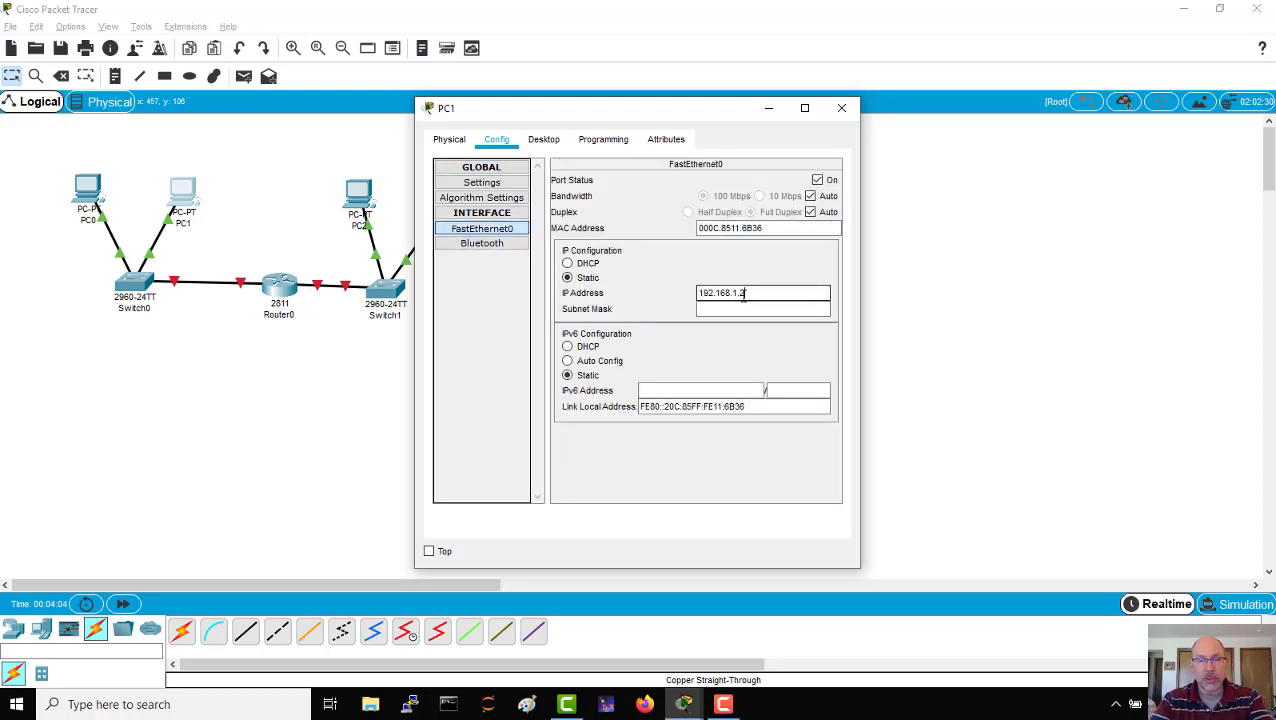
pyautogui.write('2.168.1.2')
pyautogui.press('Tab')
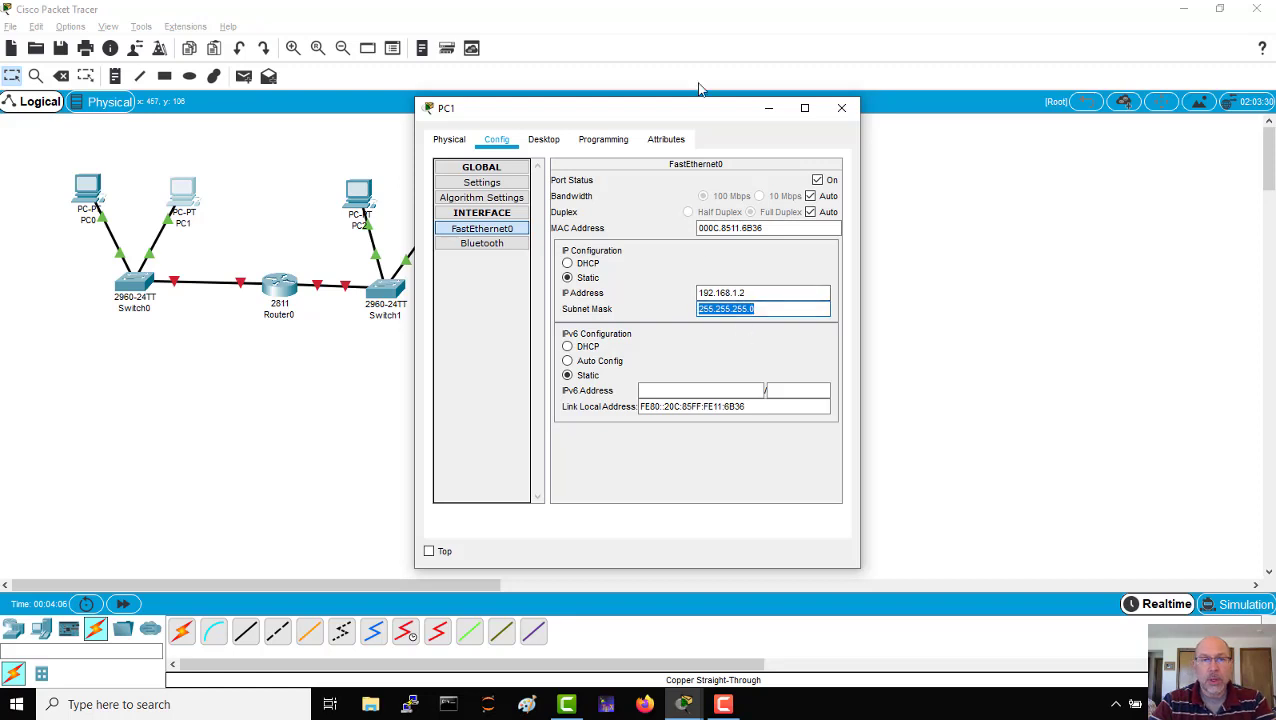
pyautogui.click(841, 107)
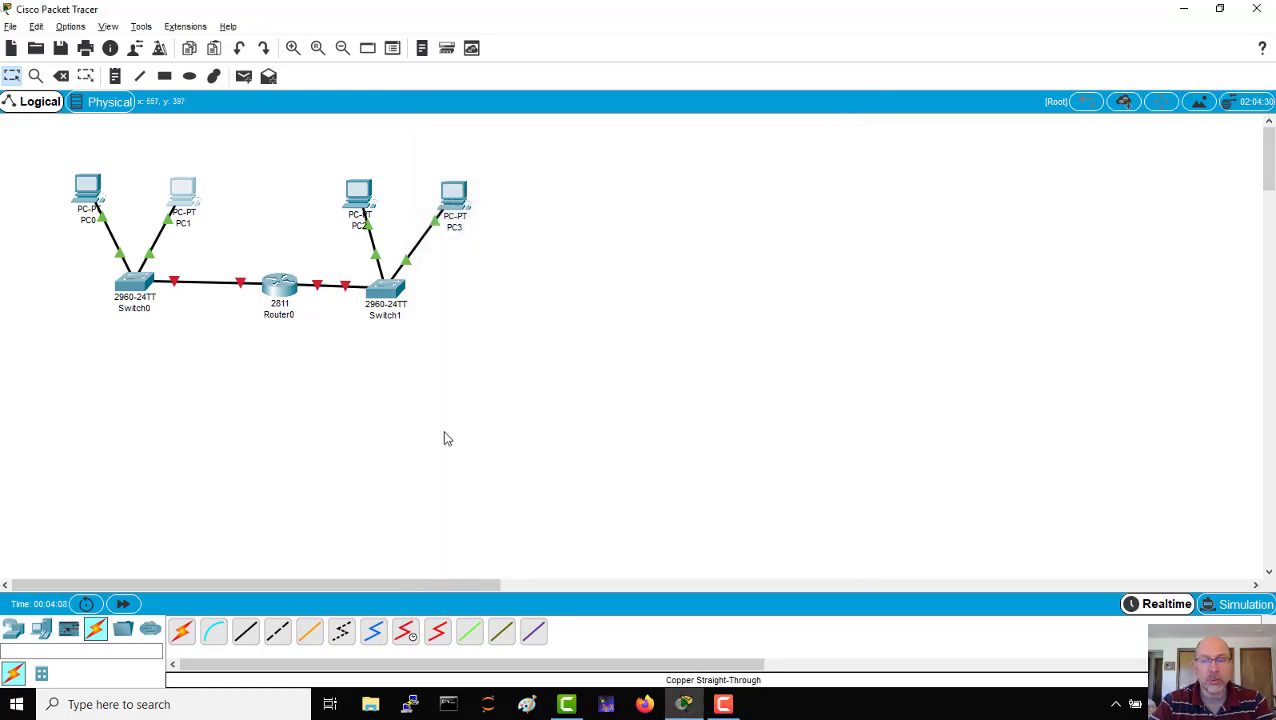
# Switch to Simulation mode and exclude CDP and STP from the visible event filters.
pyautogui.click(1238, 606)
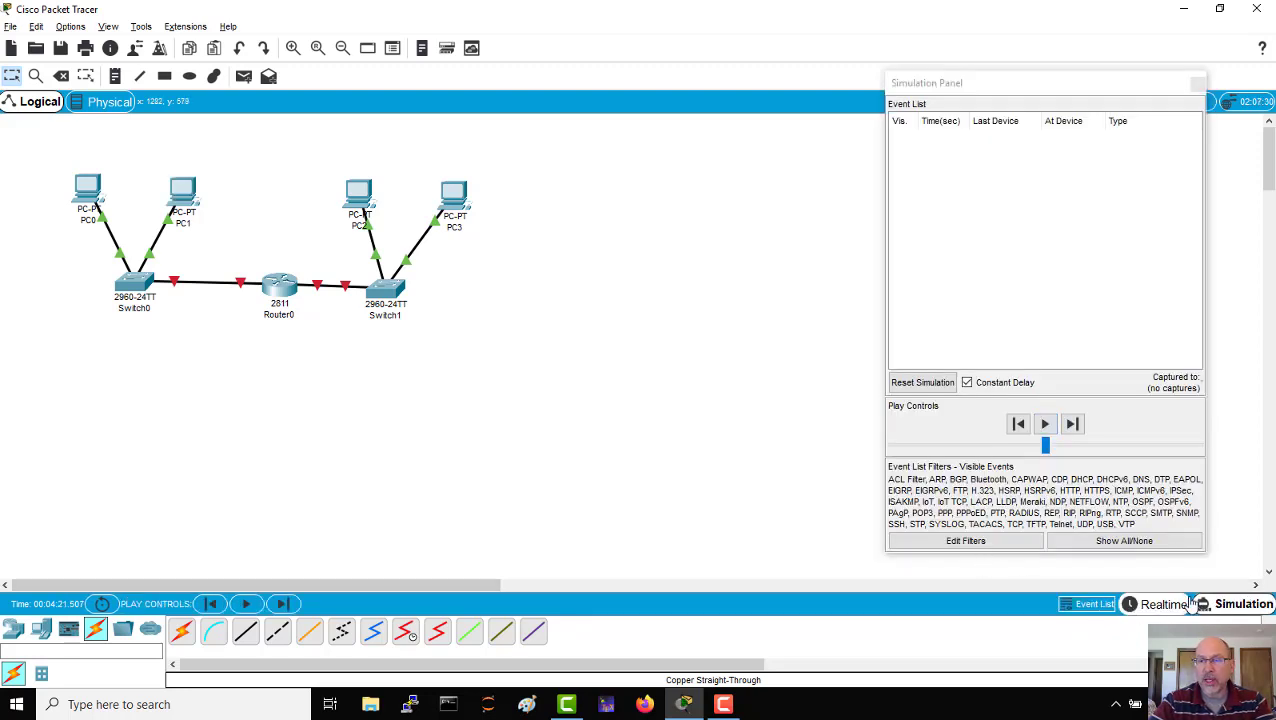
pyautogui.moveTo(1026, 92); pyautogui.dragTo(912, 94)
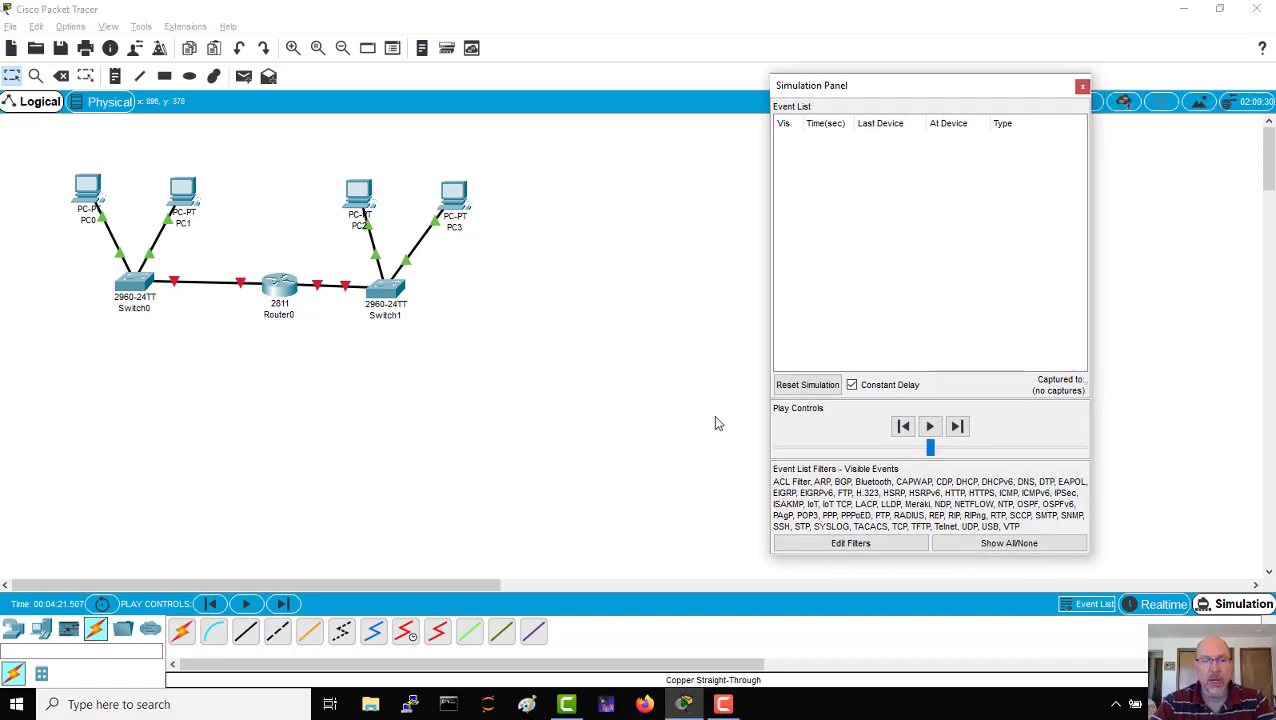
pyautogui.click(850, 543)
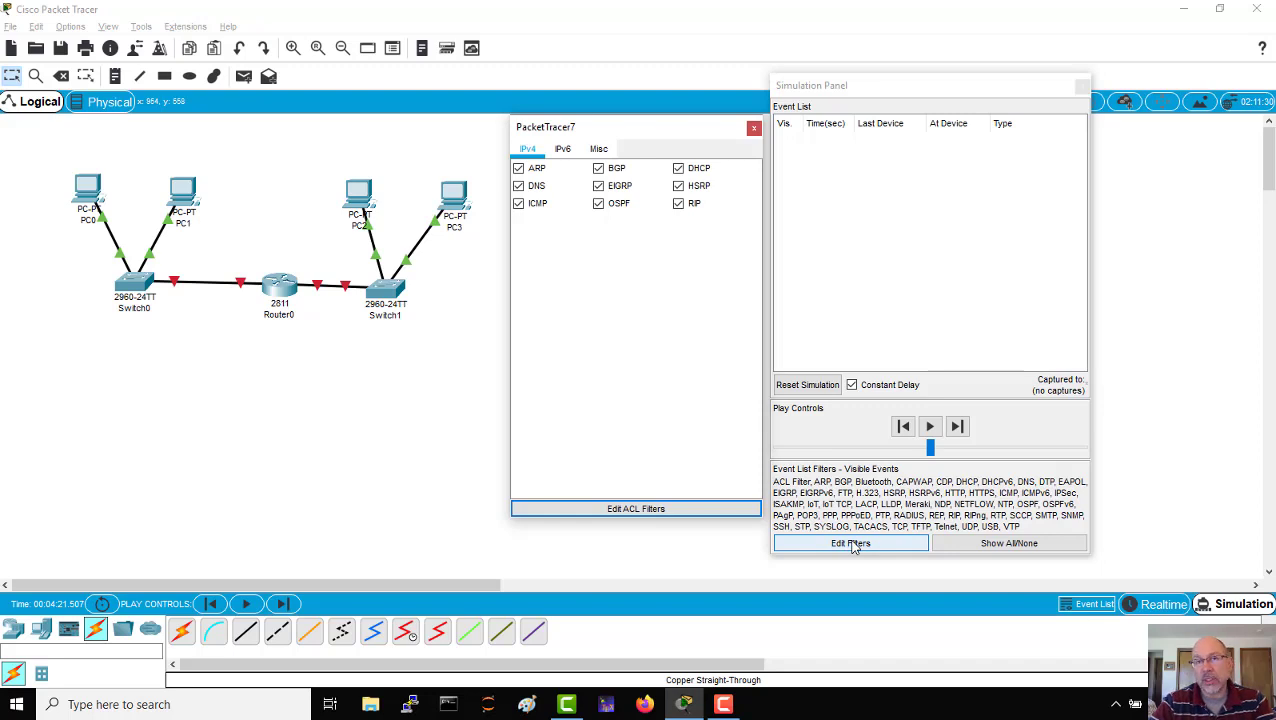
pyautogui.click(598, 149)
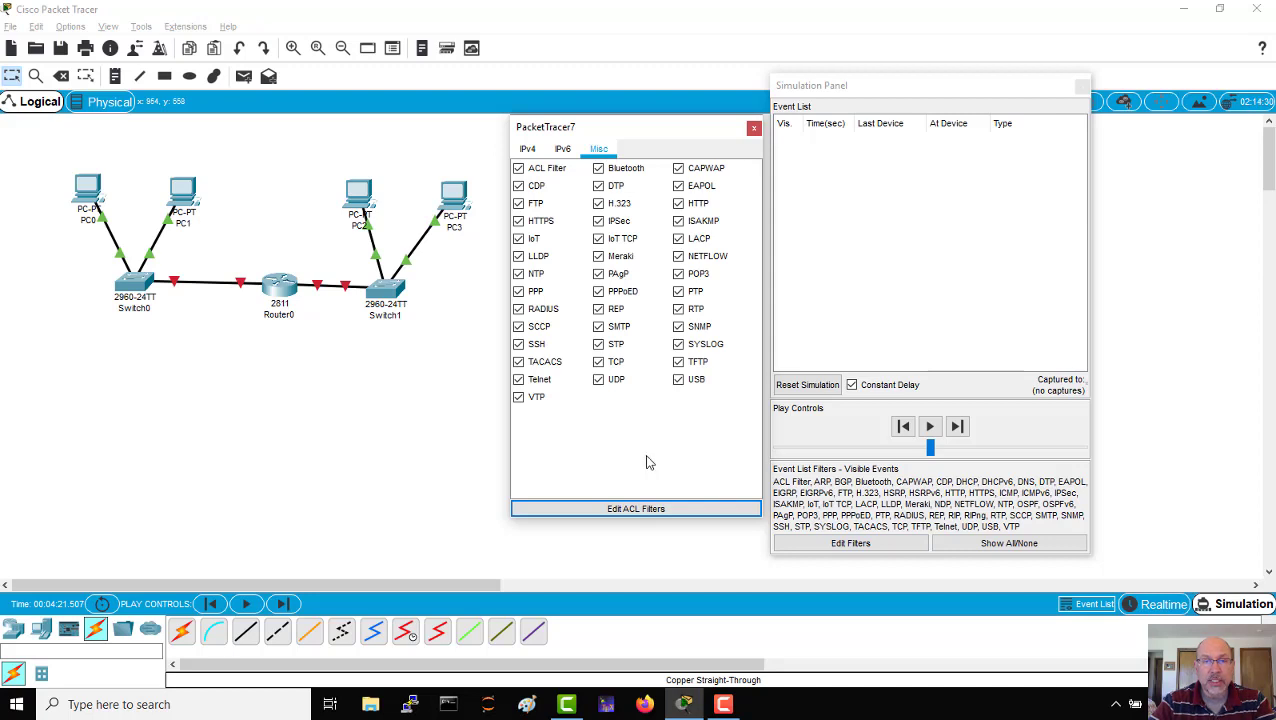
pyautogui.click(518, 188)
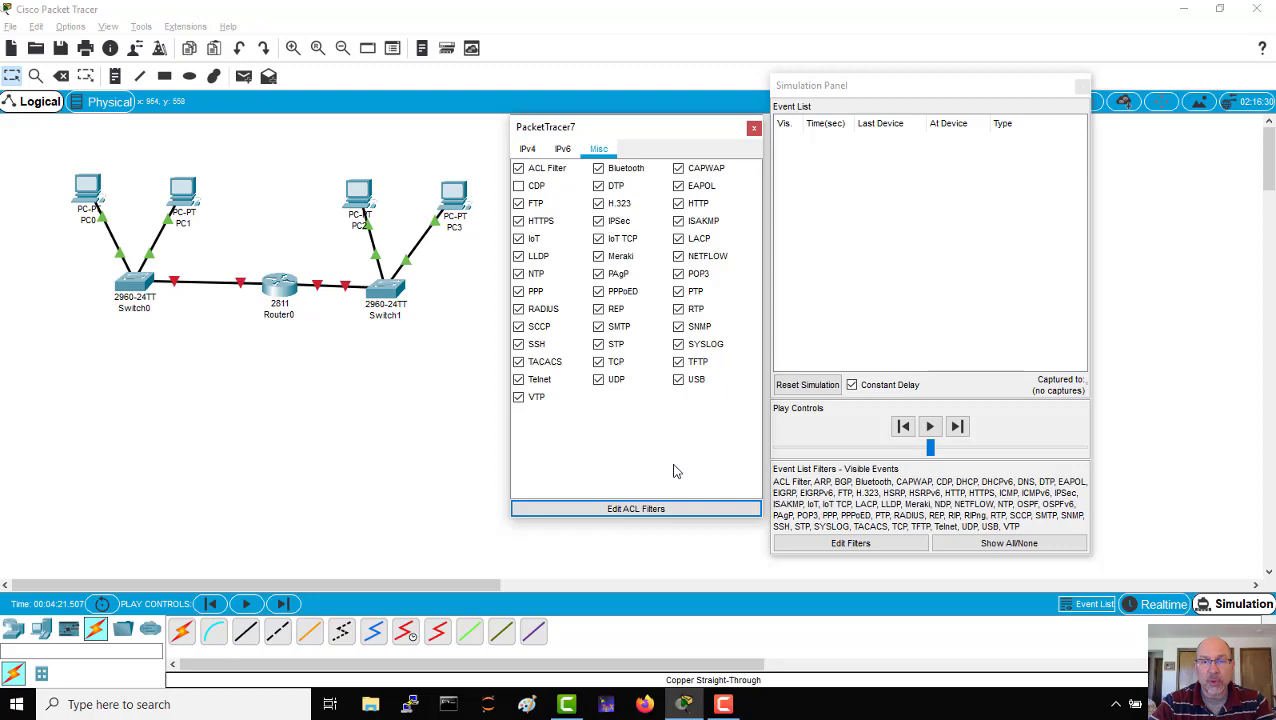
pyautogui.click(598, 345)
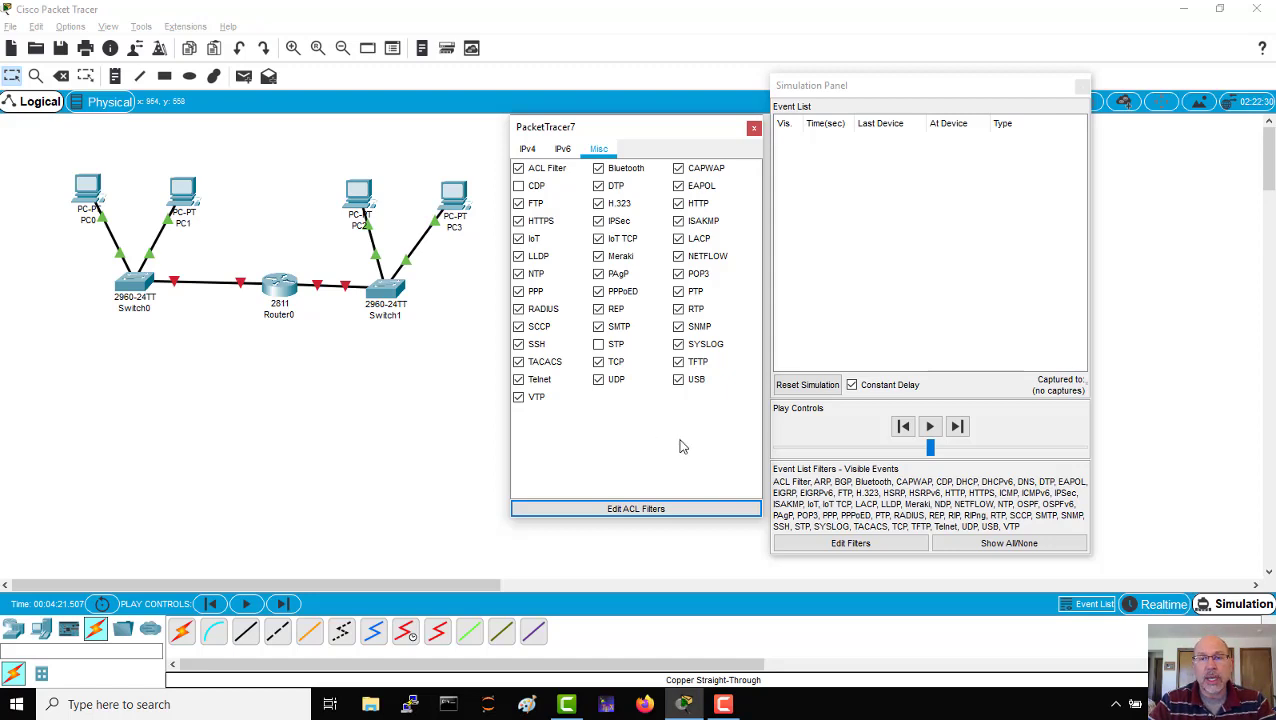
pyautogui.click(754, 128)
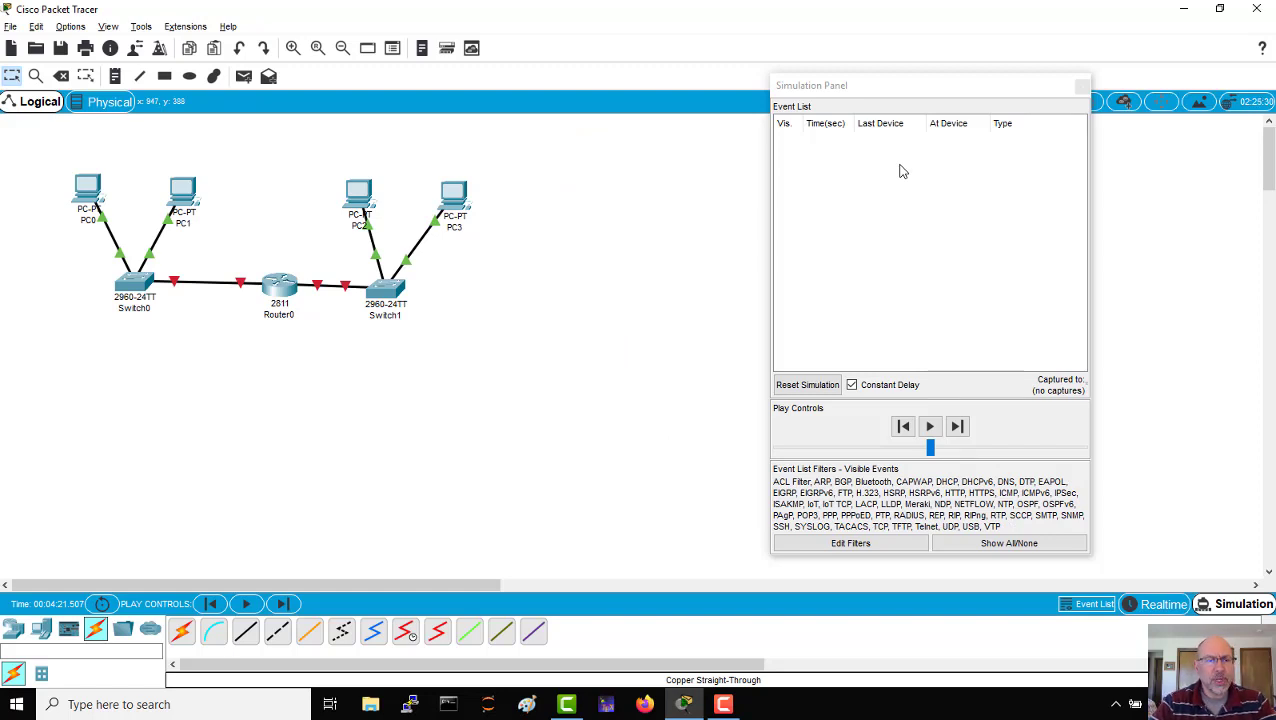
# Open Router0's command-line interface and start a console session at the Router> prompt.
pyautogui.click(282, 291)
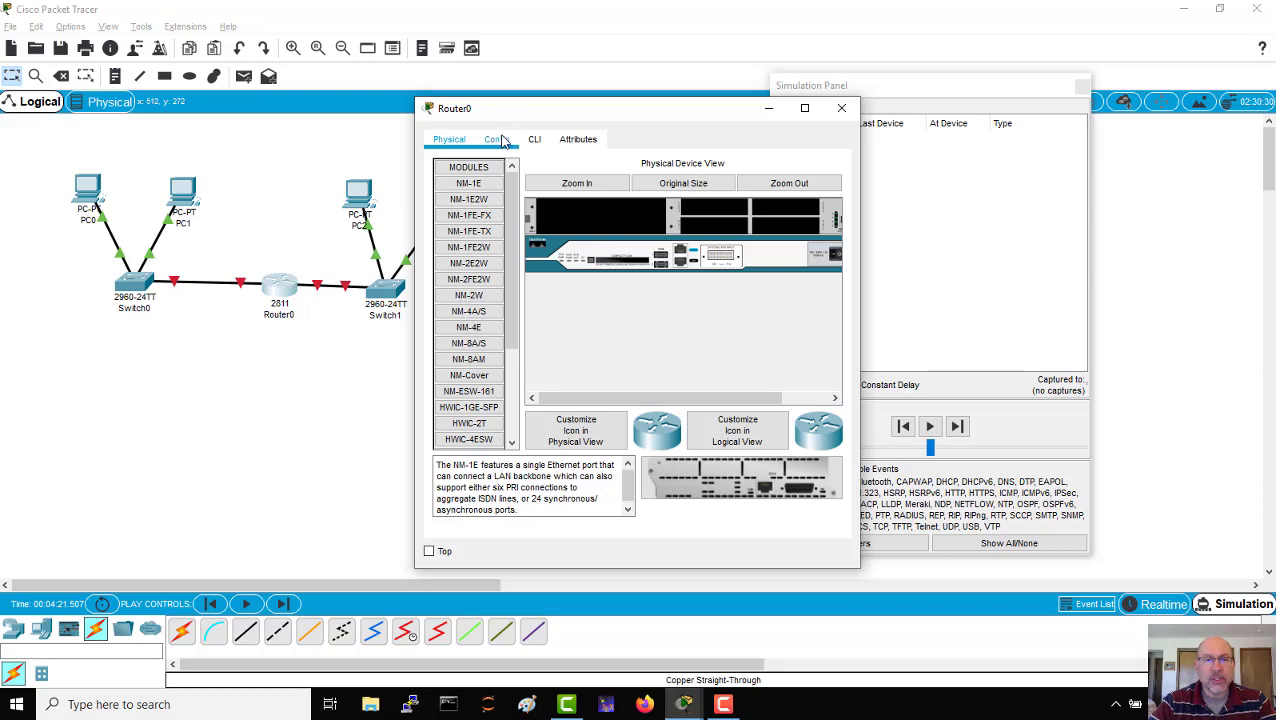
pyautogui.click(500, 140)
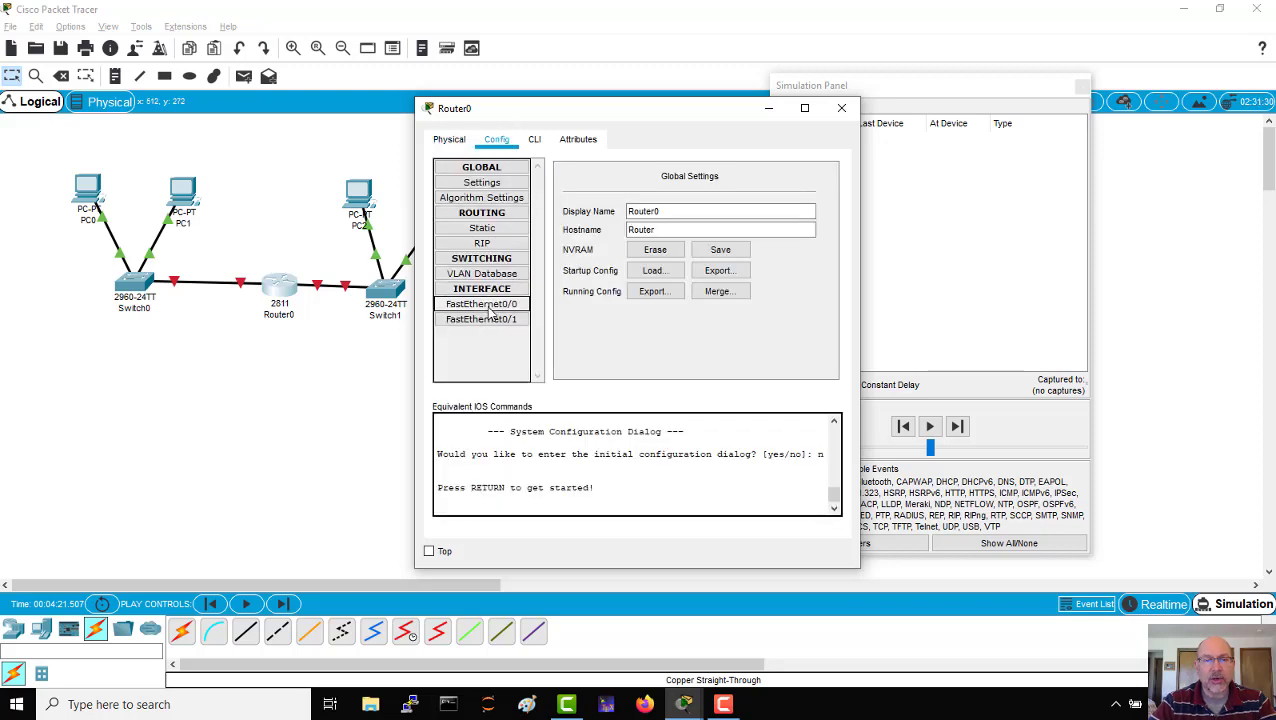
pyautogui.click(535, 142)
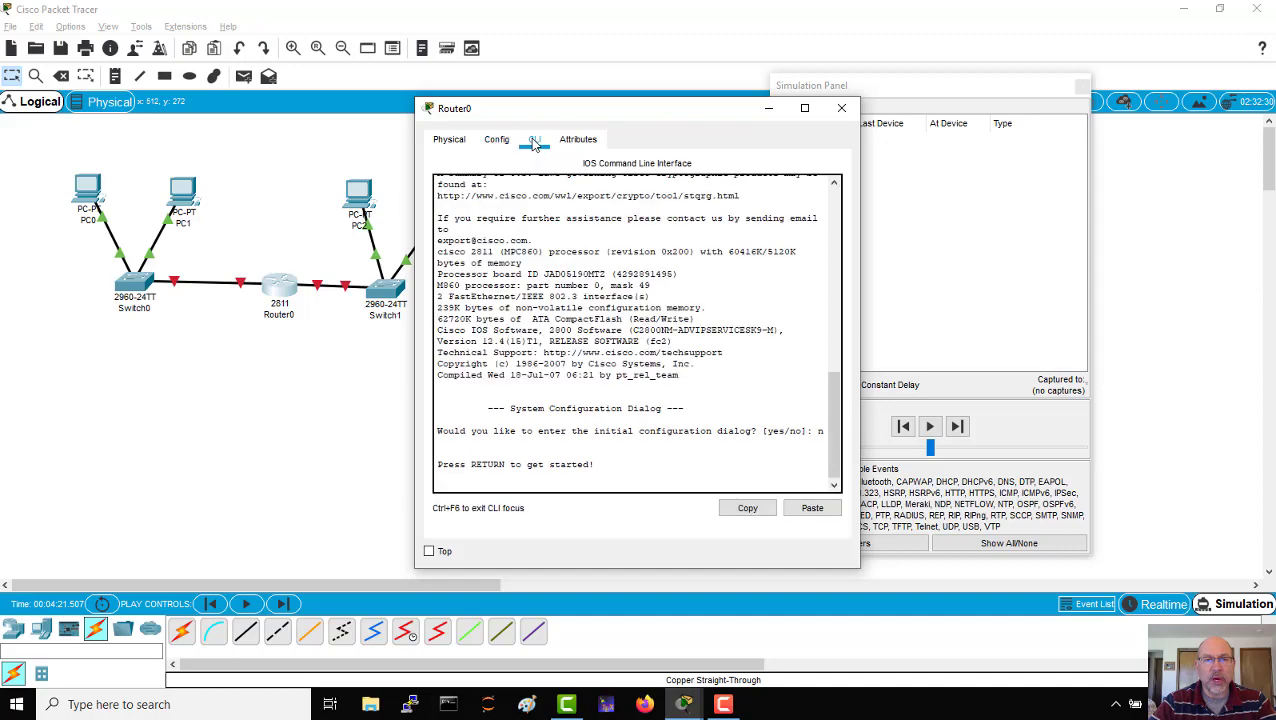
pyautogui.press('Return')
pyautogui.press('Return')
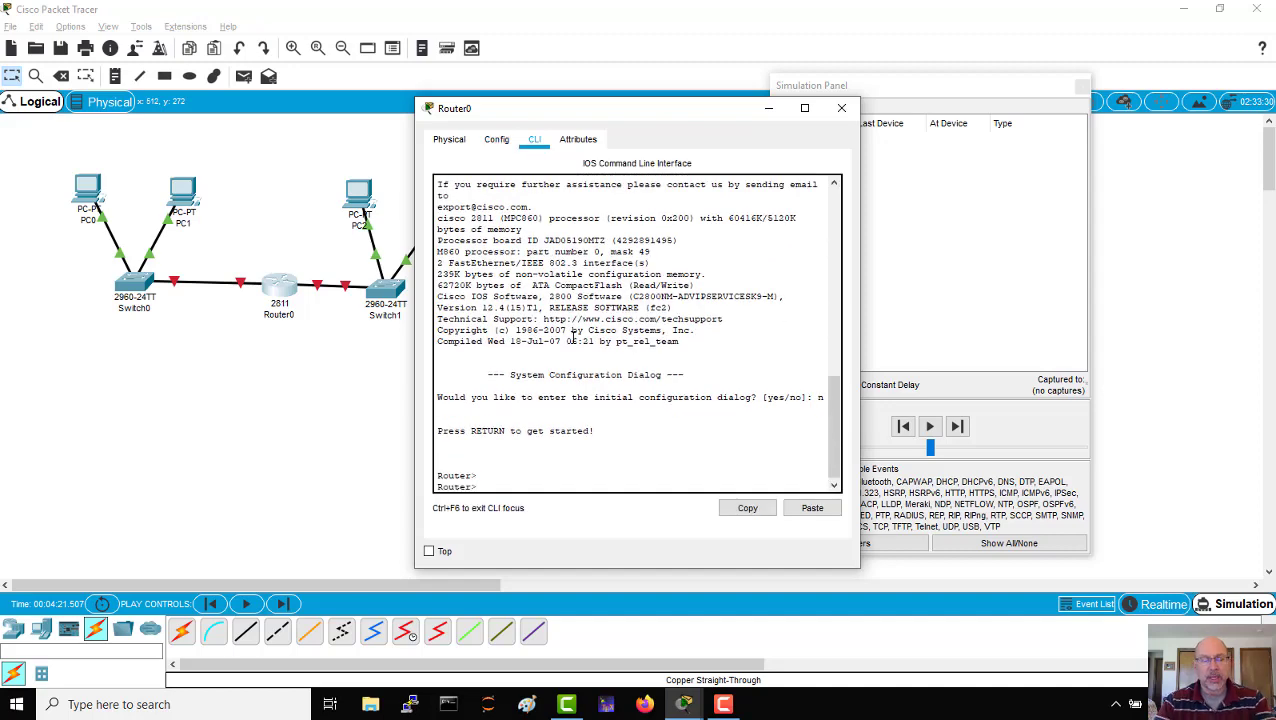
# Enter Router0's privileged mode with enable, and global configuration mode with configure terminal.
pyautogui.write('ena')
pyautogui.press('Tab')
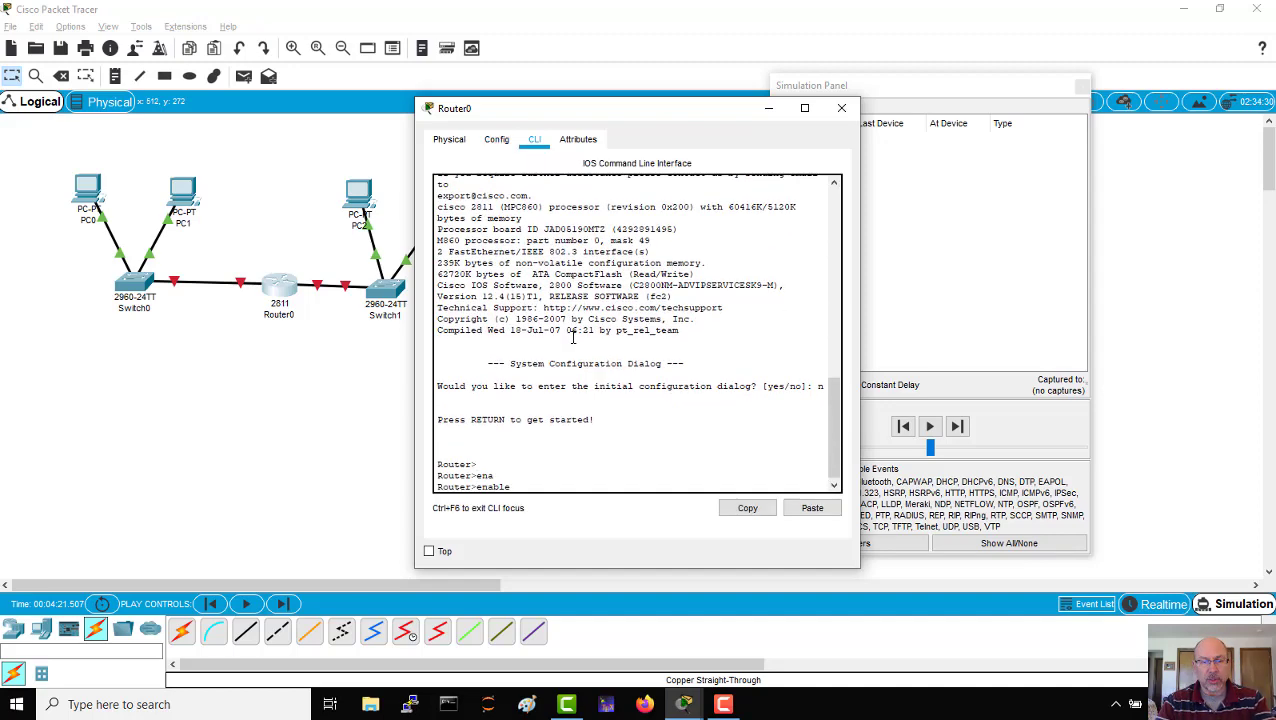
pyautogui.press('Return')
pyautogui.write('conf')
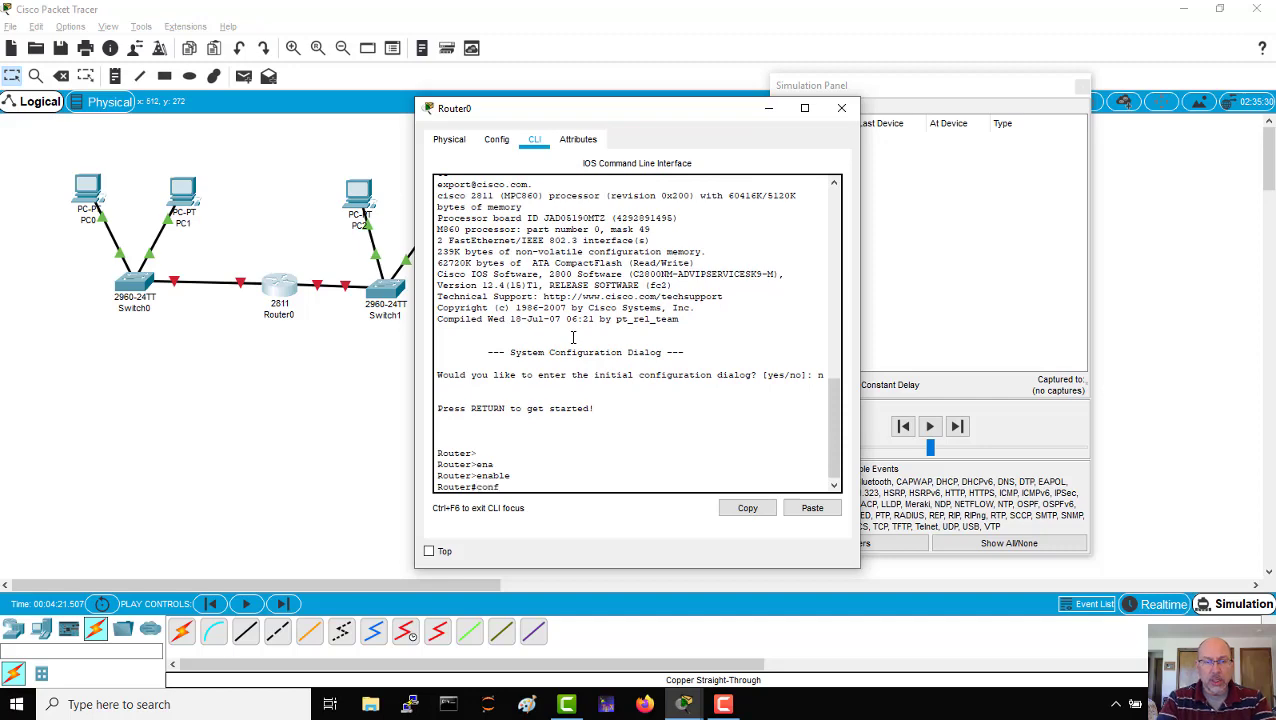
pyautogui.press('Tab')
pyautogui.write('ter')
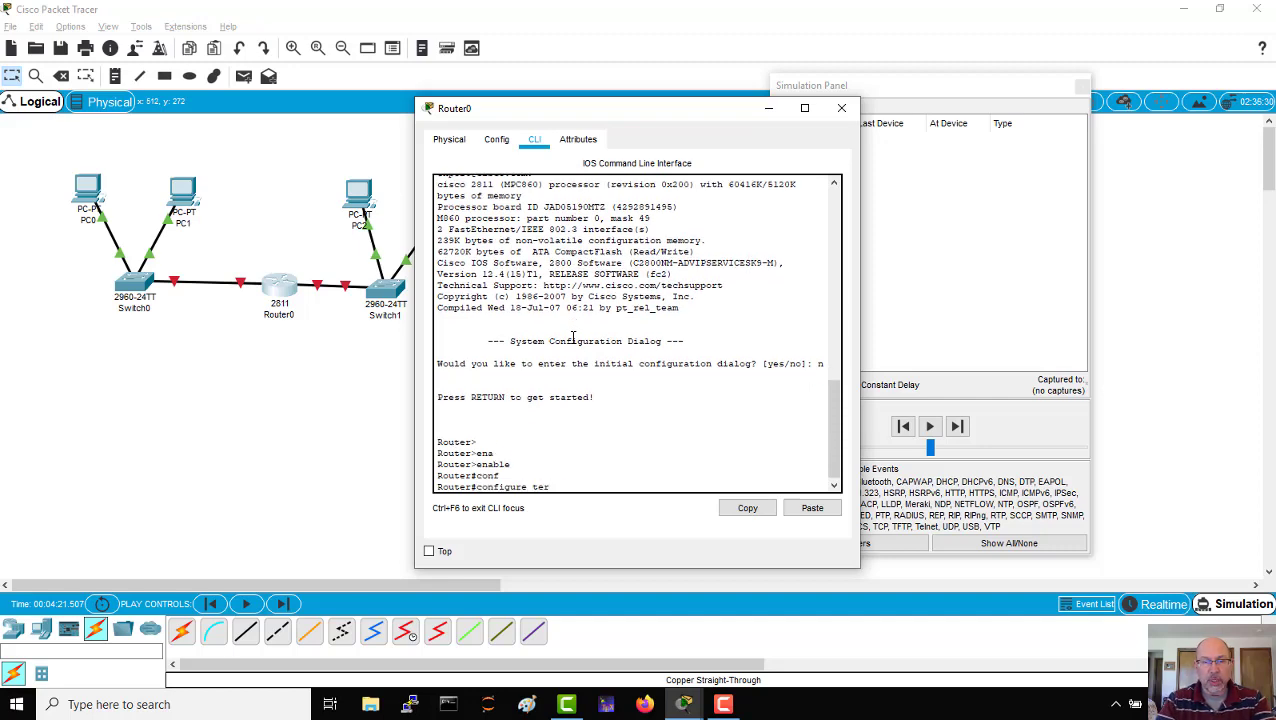
pyautogui.press('Tab')
pyautogui.press('Return')
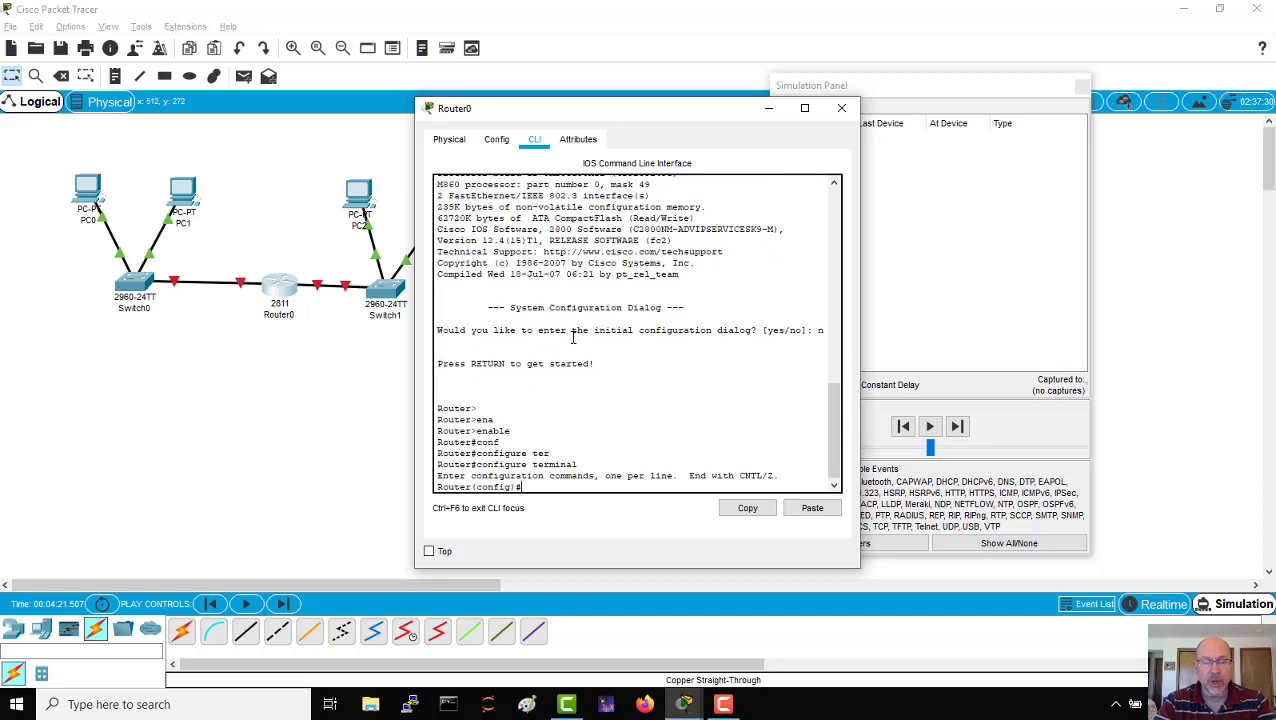
# Assign Router0's interface f0/0 the IP address 192.168.1.254 with subnet mask 255.255.255.0.
pyautogui.write('int f0/0')
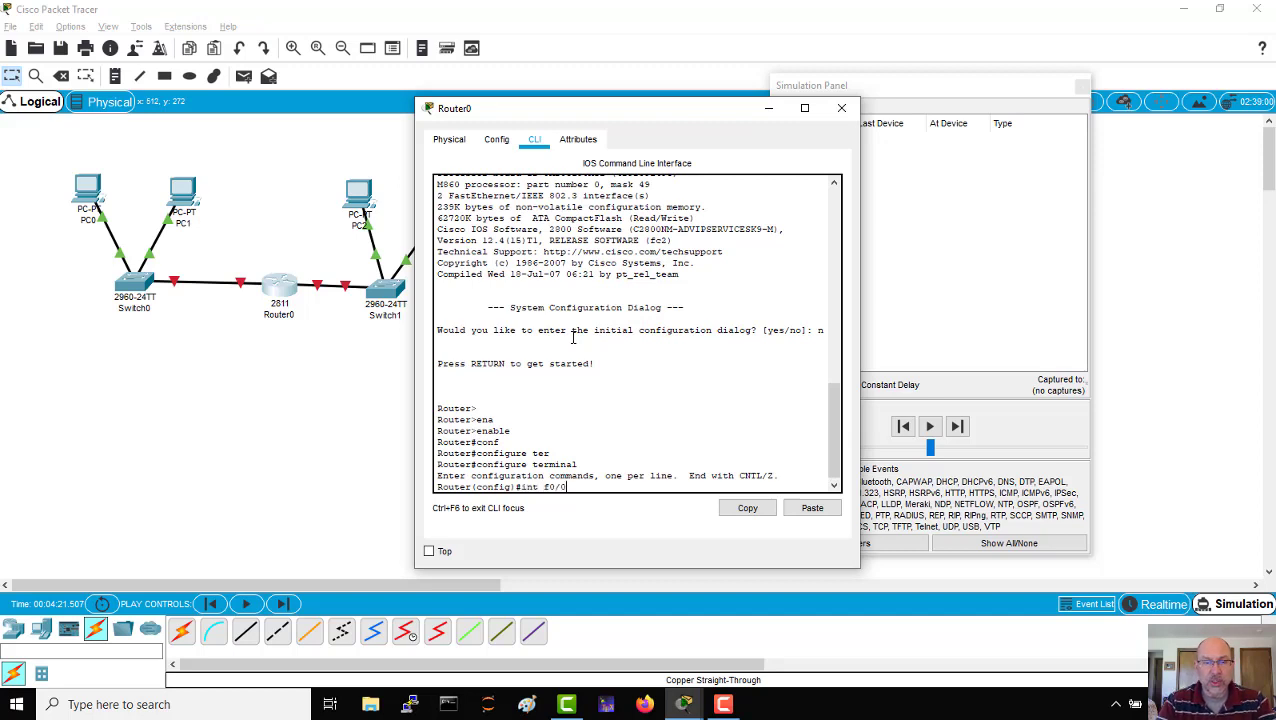
pyautogui.press('Return')
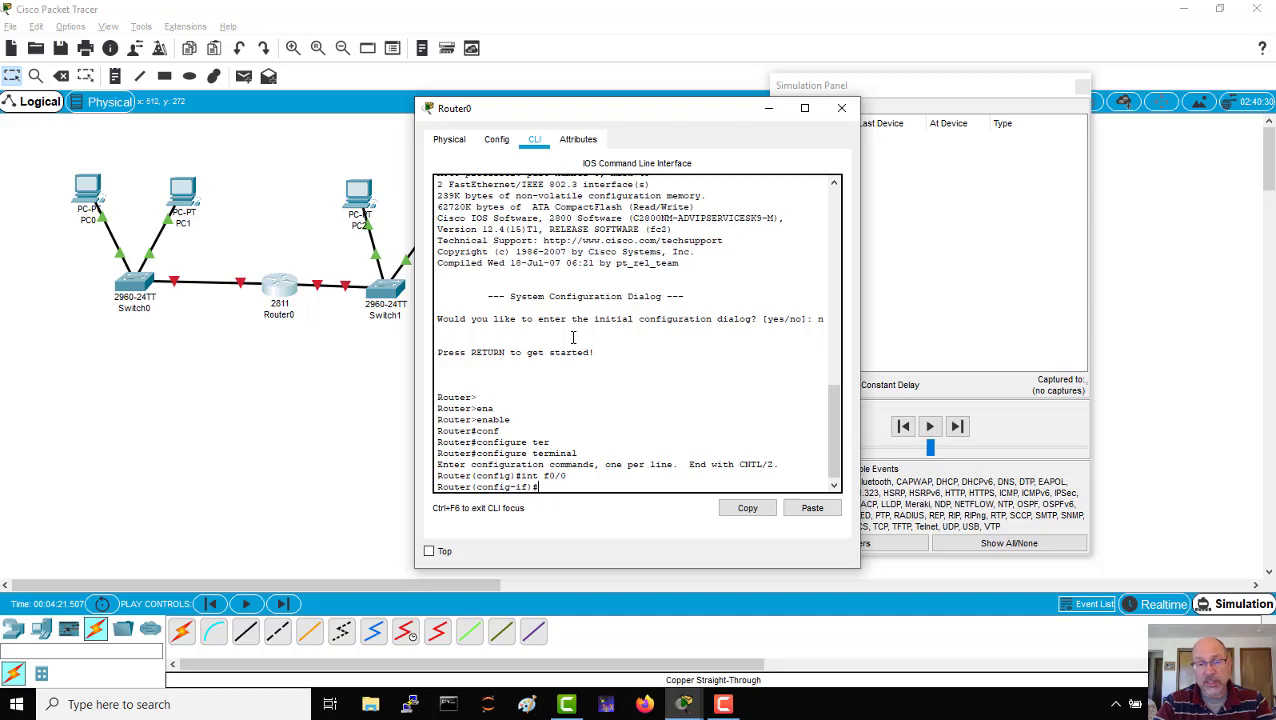
pyautogui.write('ip addr')
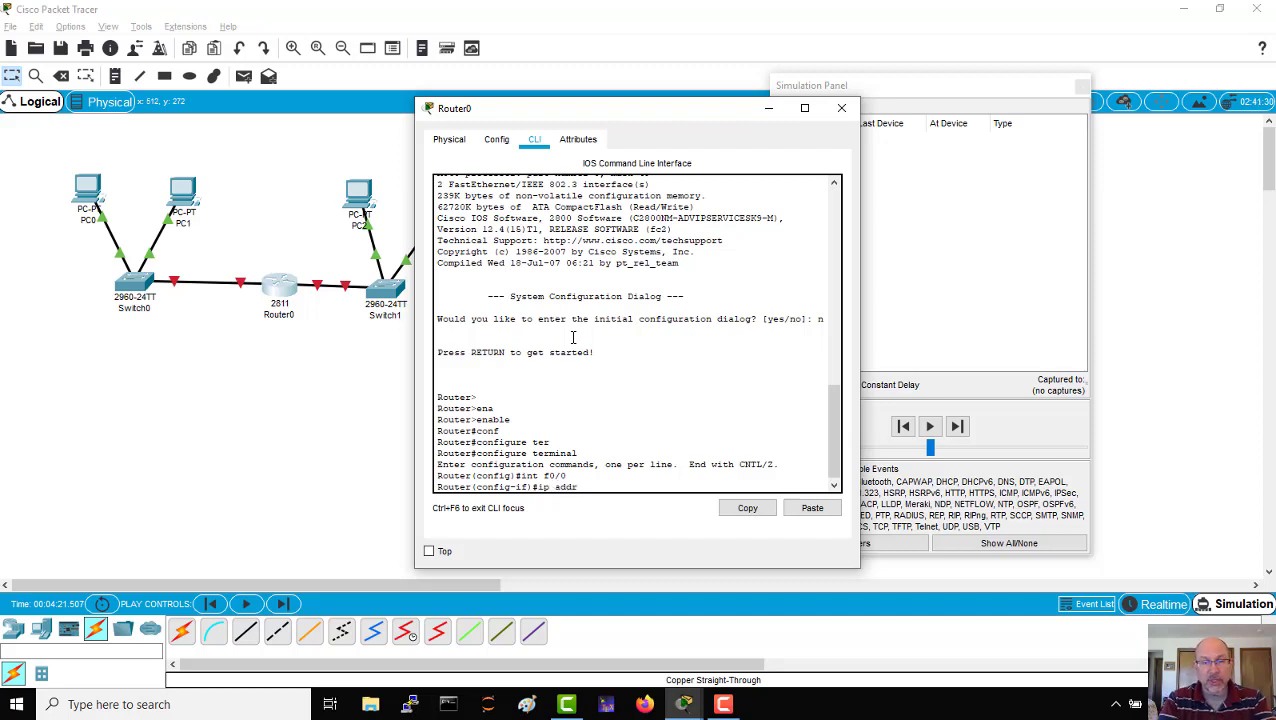
pyautogui.write(' 192.16')
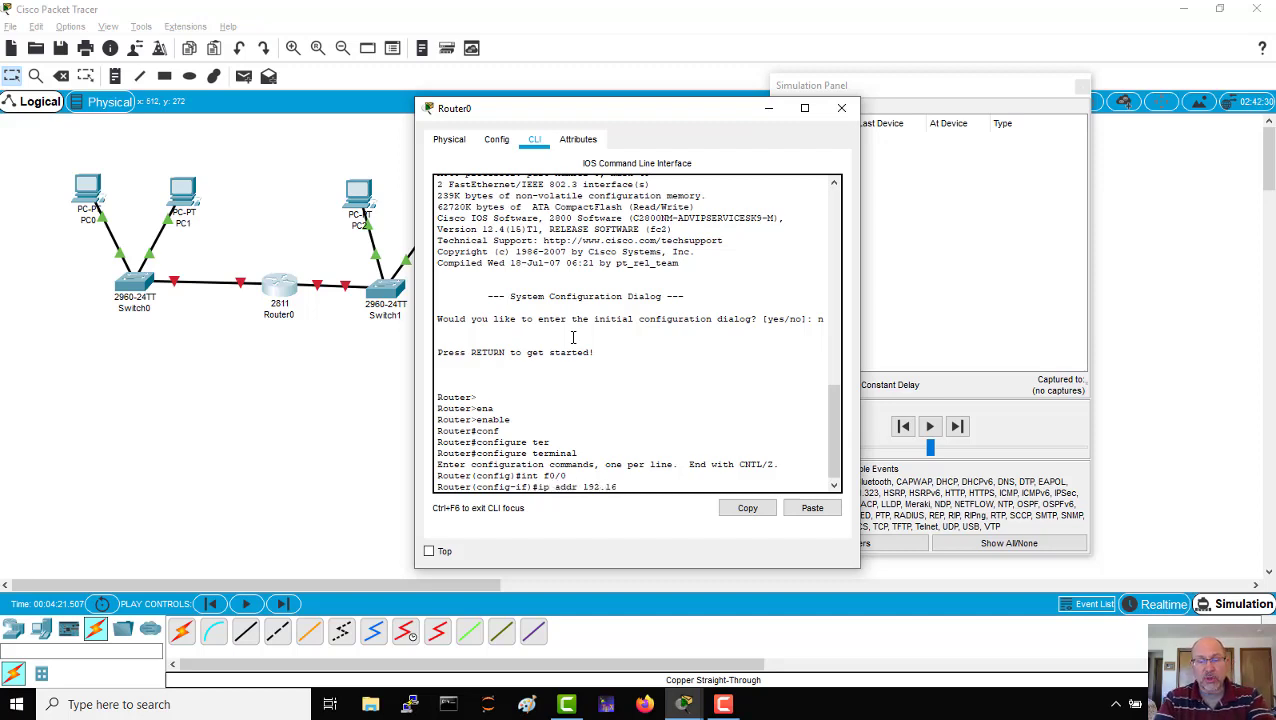
pyautogui.write('8.1.254')
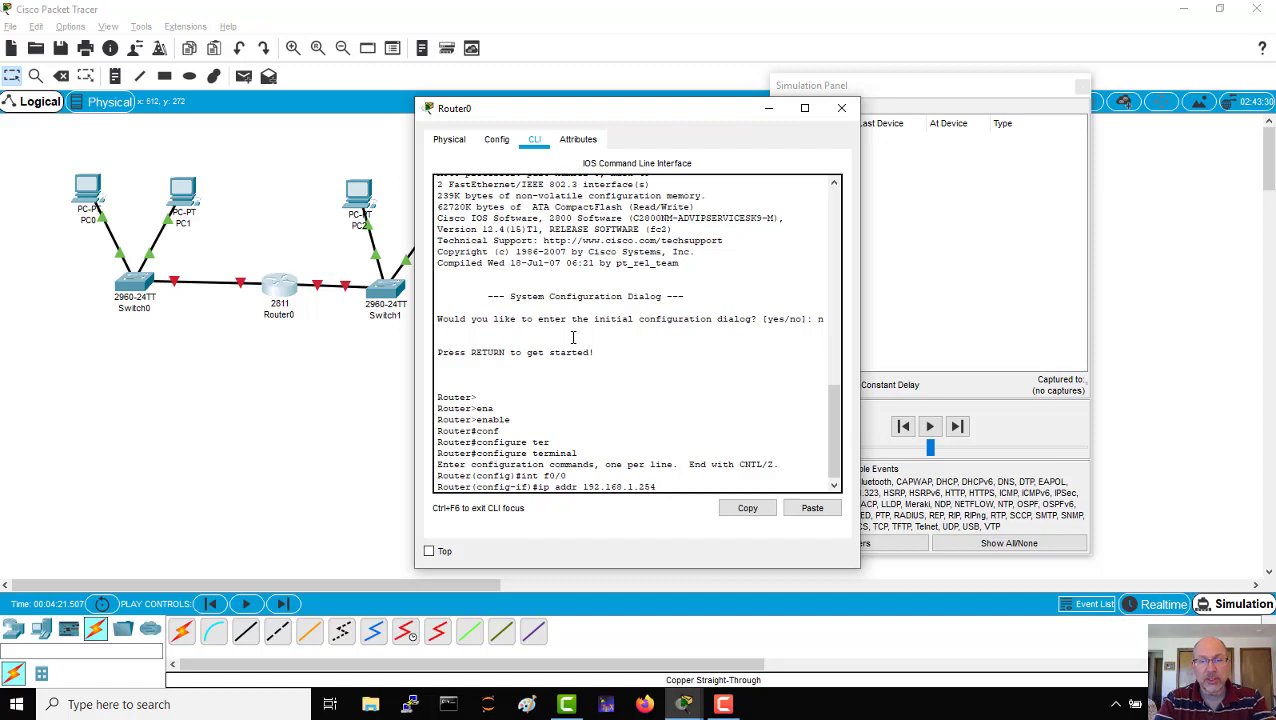
pyautogui.write(' 255.255.255.0')
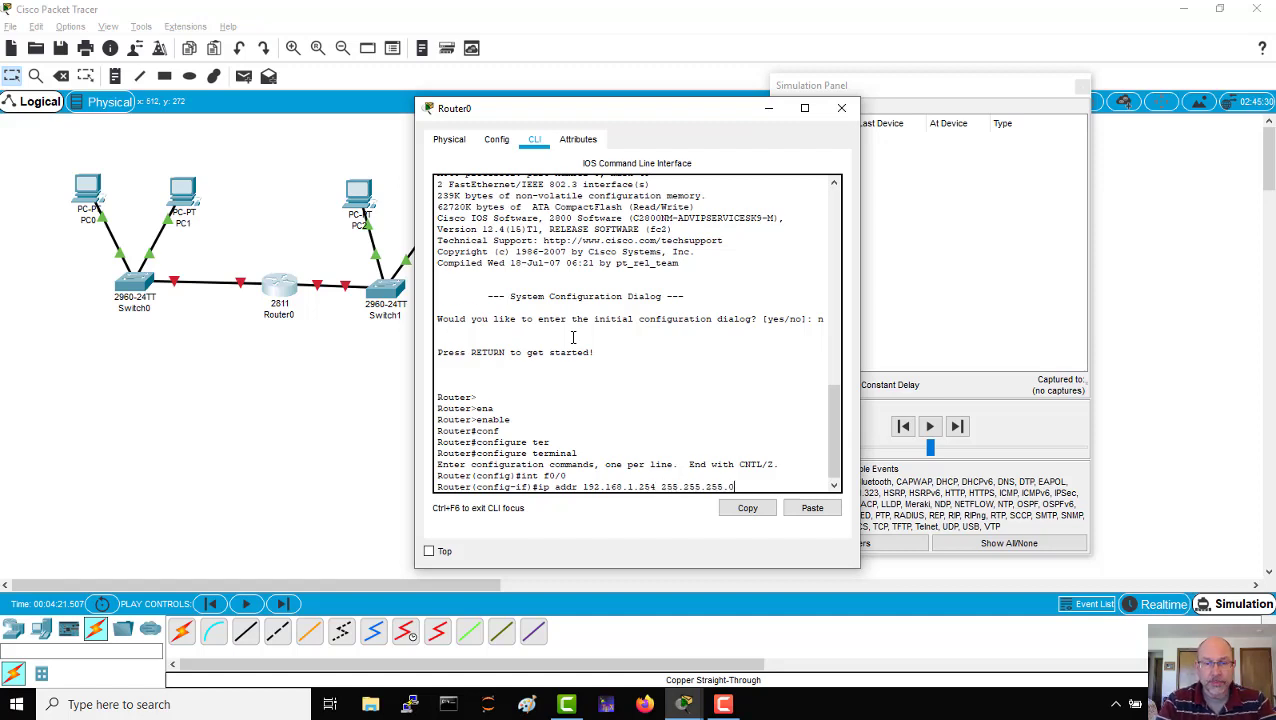
pyautogui.press('Return')
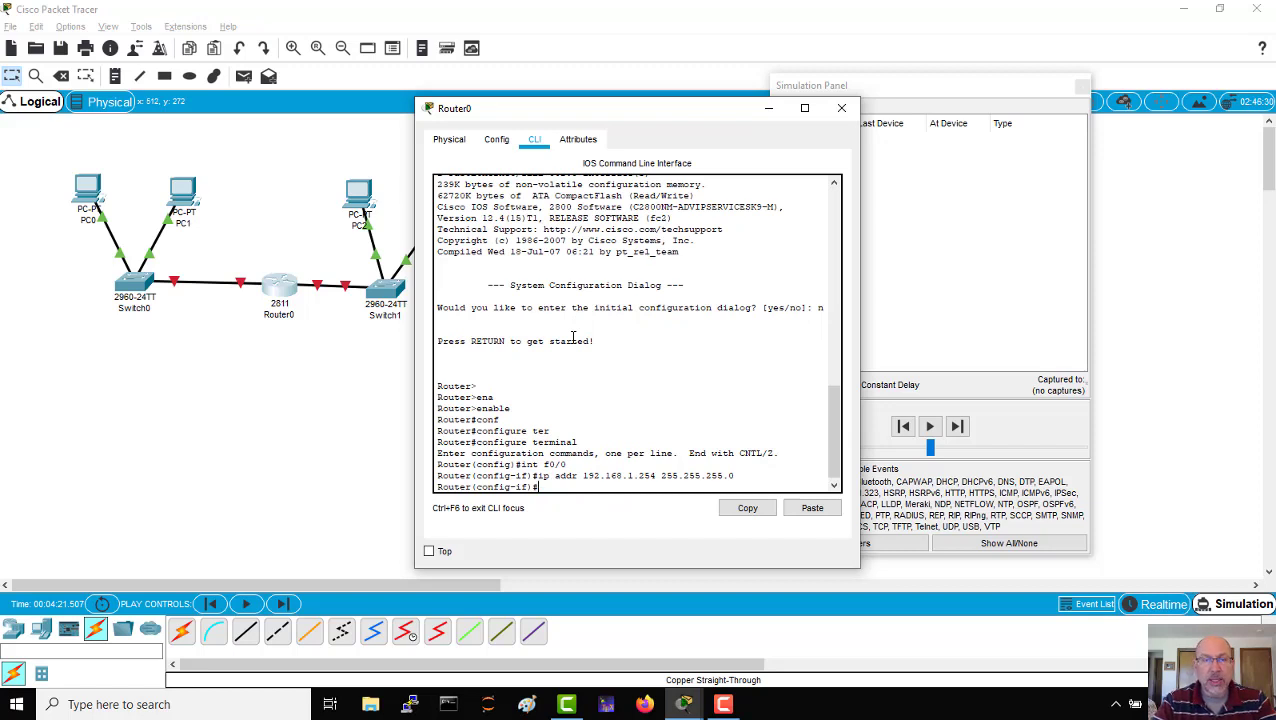
# Review Router0's FastEthernet0/0 address and port status in its graphical configuration, and return to the command-line interface.
pyautogui.click(497, 139)
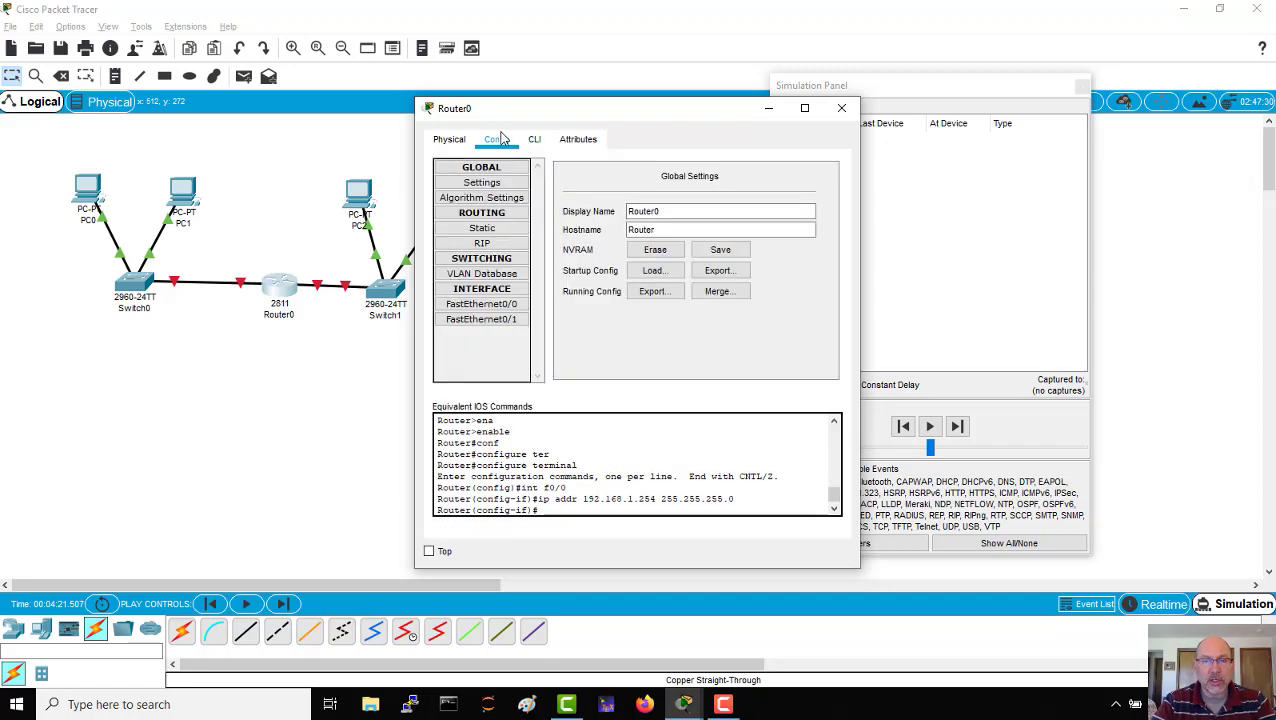
pyautogui.click(508, 184)
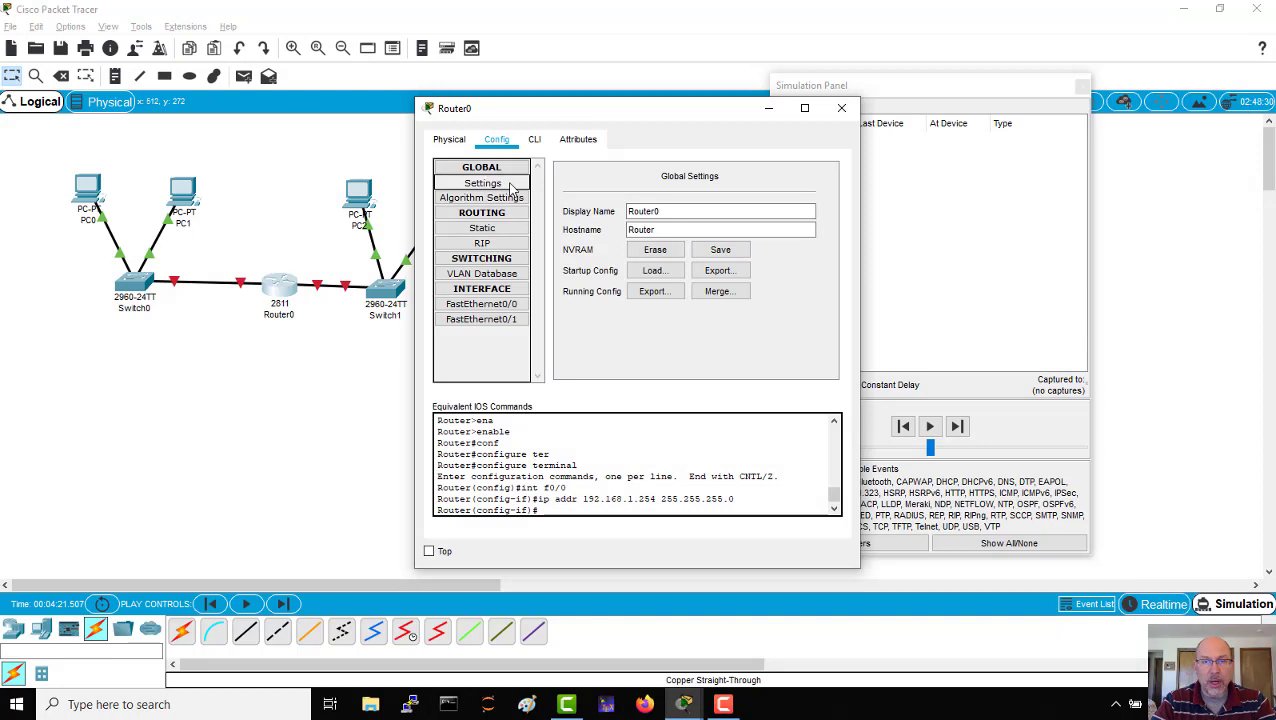
pyautogui.click(488, 304)
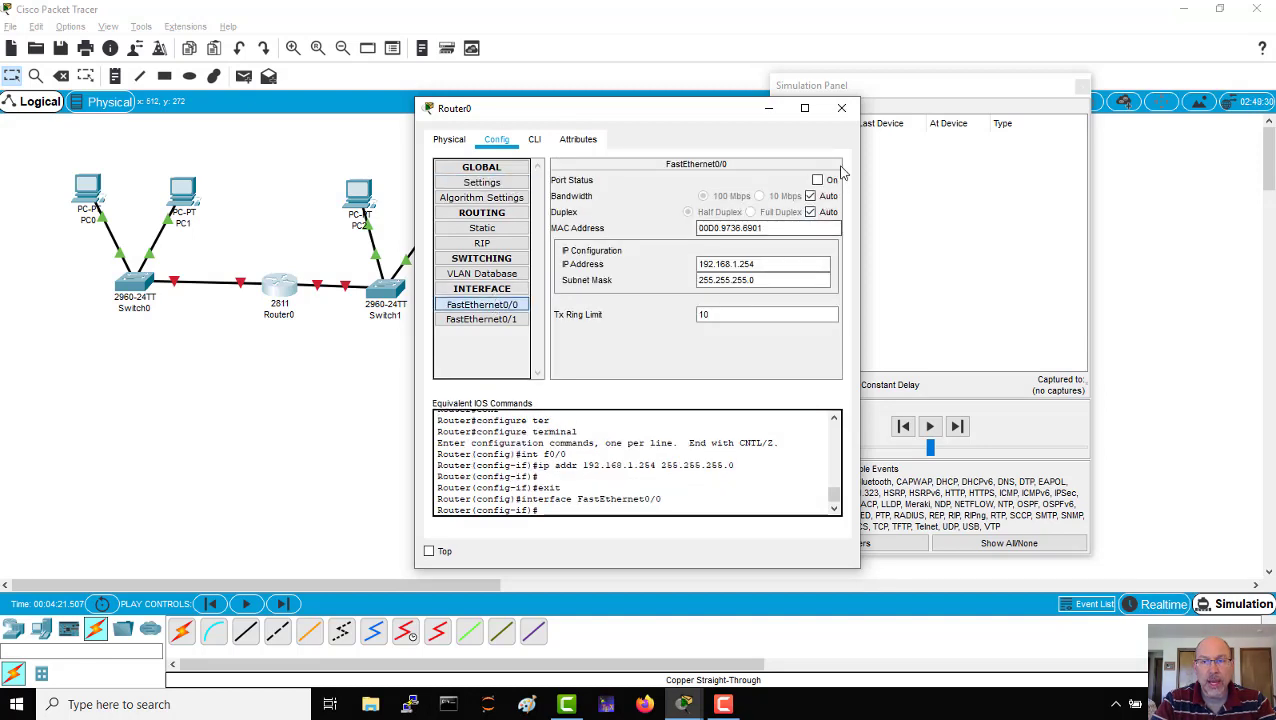
pyautogui.click(534, 142)
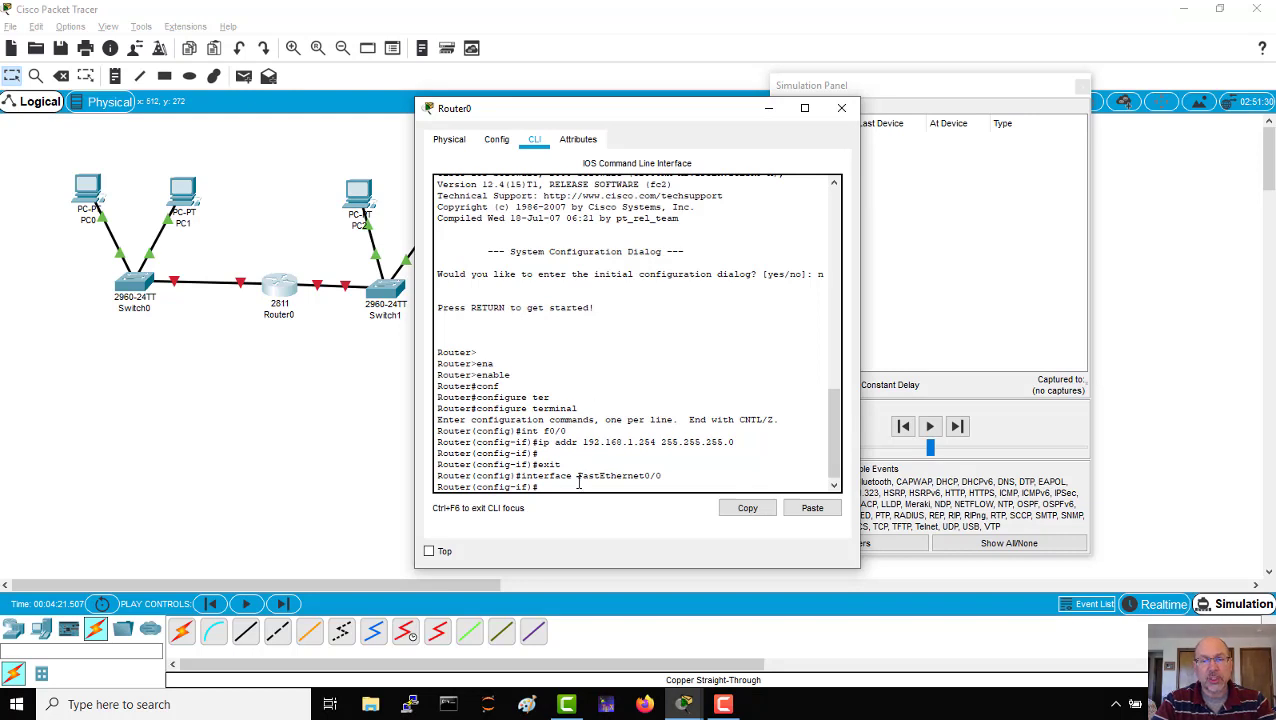
# Enable Router0's FastEthernet0/0 interface with the no shut command.
pyautogui.press('Return')
pyautogui.press('Return')
pyautogui.write('no')
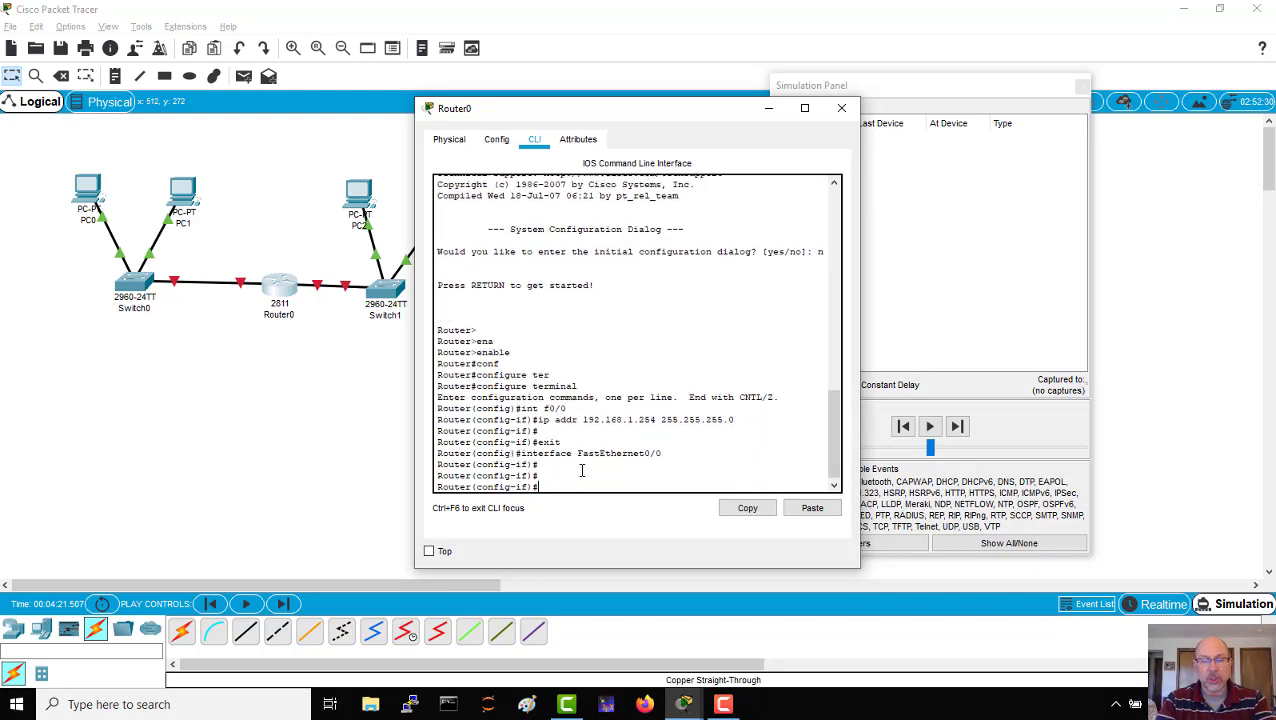
pyautogui.write(' shut')
pyautogui.press('Return')
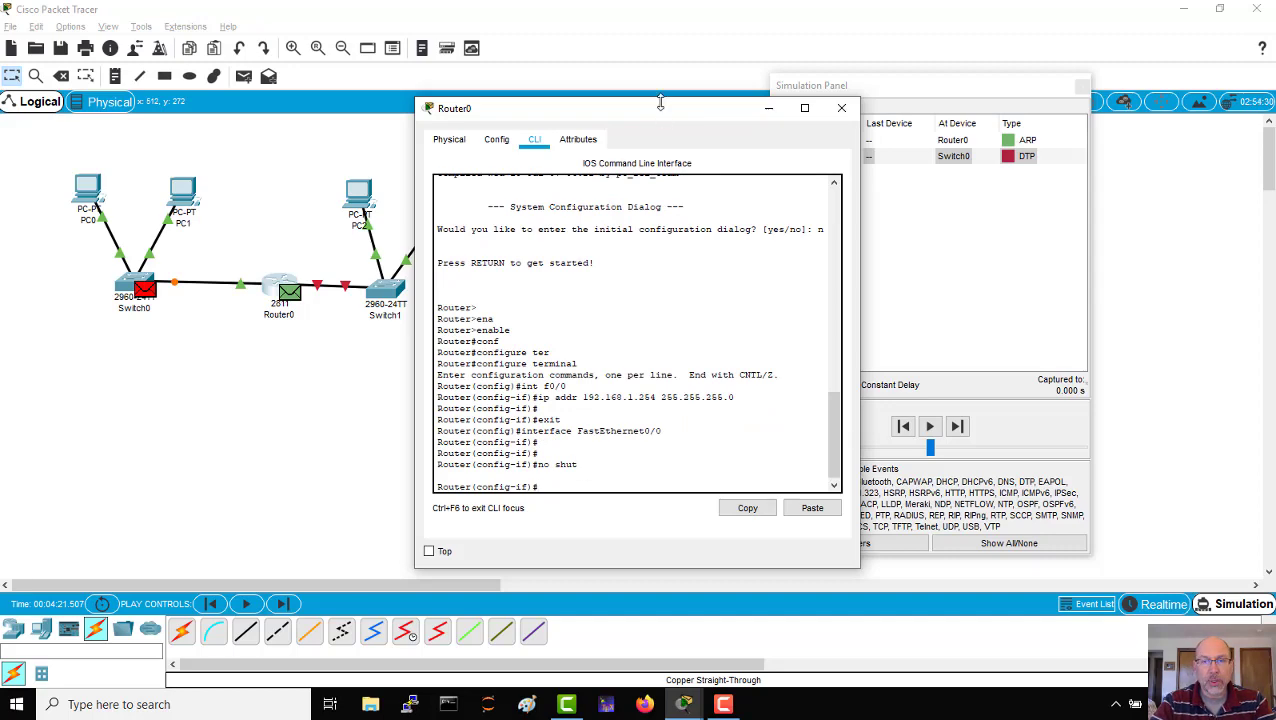
# Uncover the simulation event list and exclude DTP from the visible event filters.
pyautogui.moveTo(661, 113); pyautogui.dragTo(481, 121)
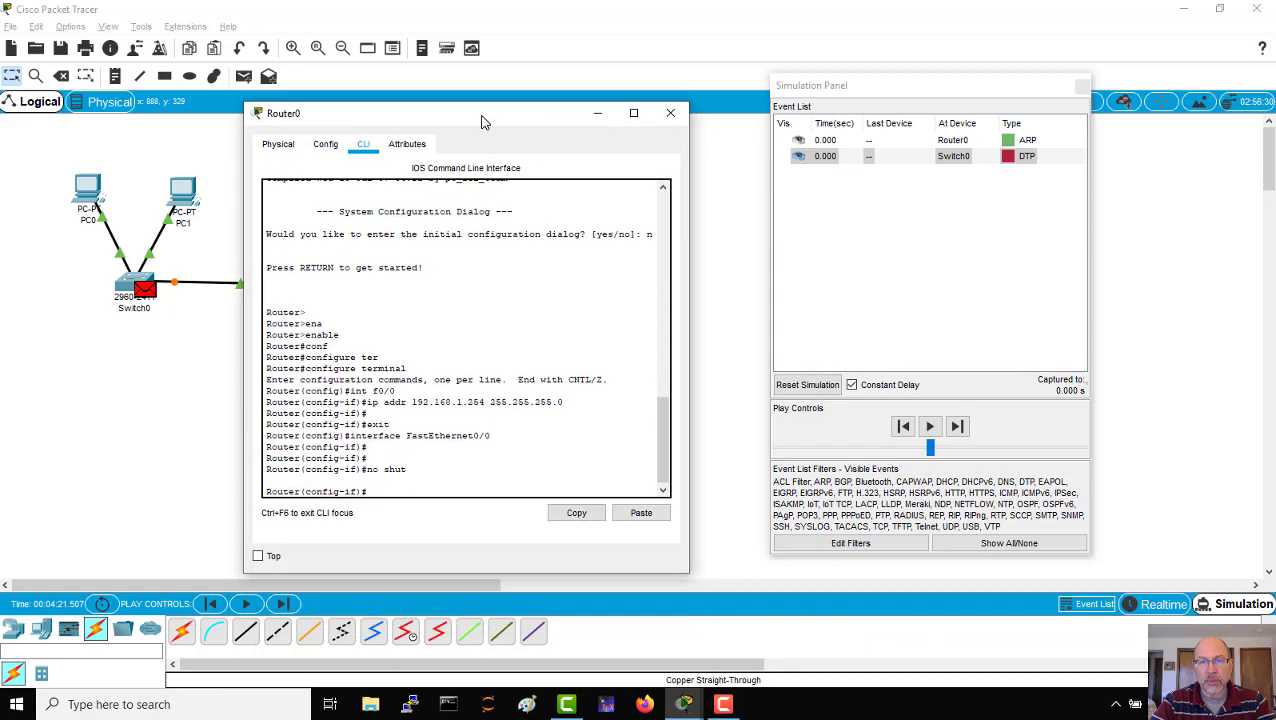
pyautogui.click(824, 542)
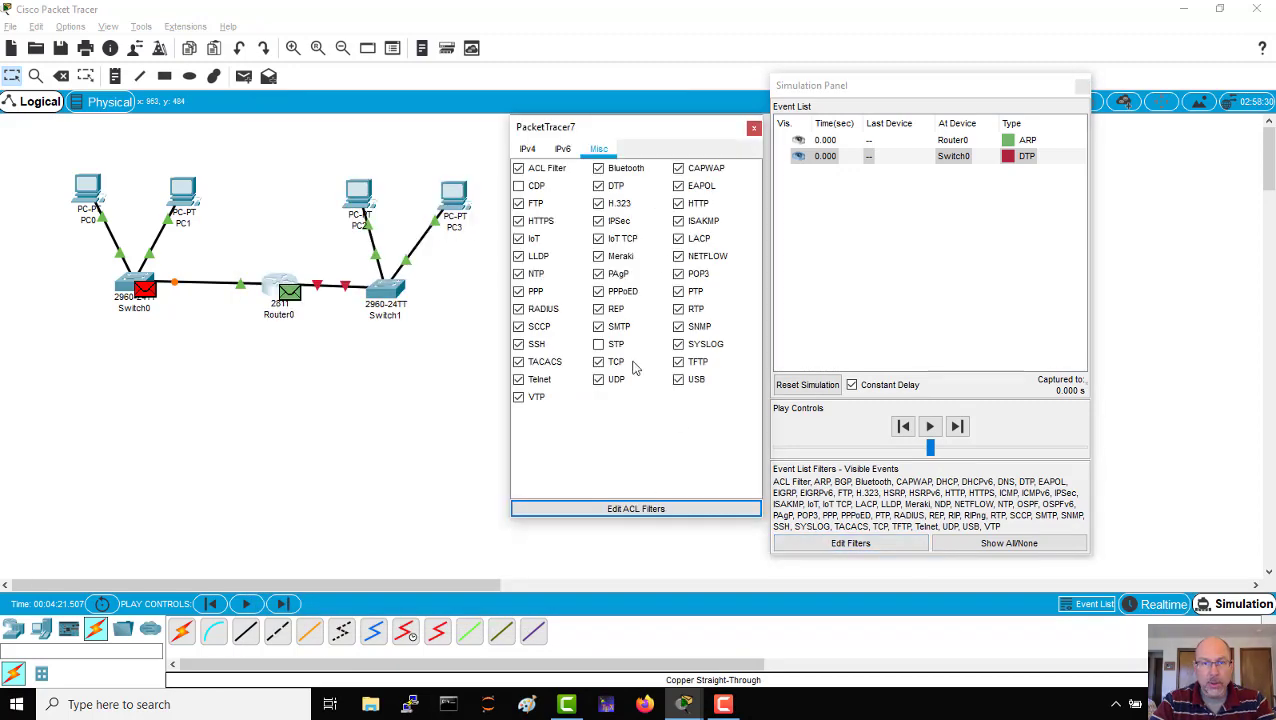
pyautogui.click(599, 187)
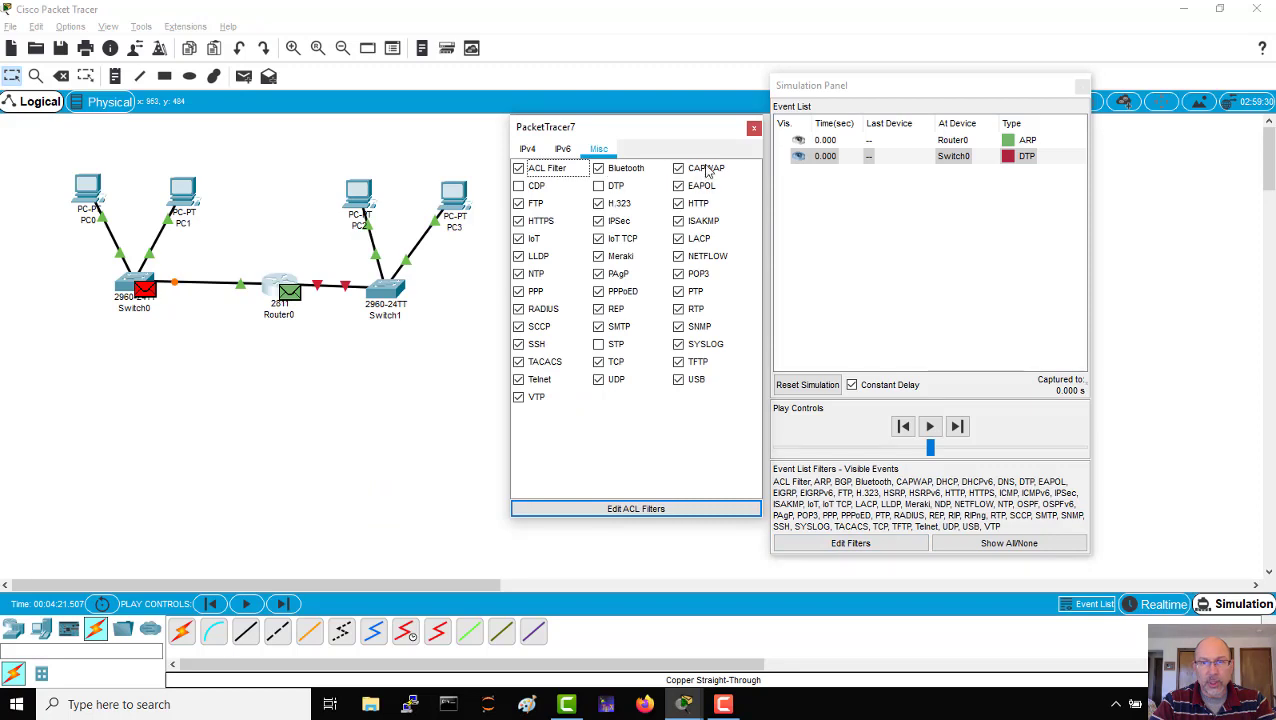
pyautogui.click(754, 130)
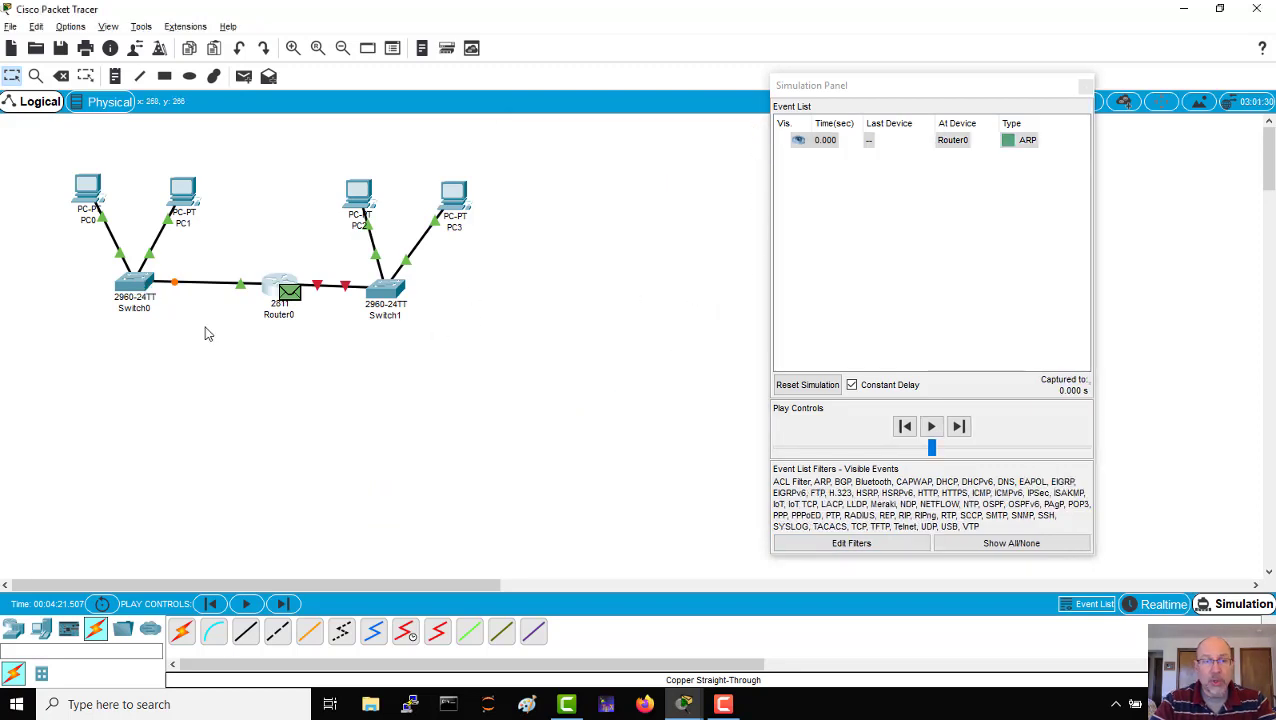
# Open PC0's Command Prompt, with its window placed clear of the network topology.
pyautogui.click(88, 191)
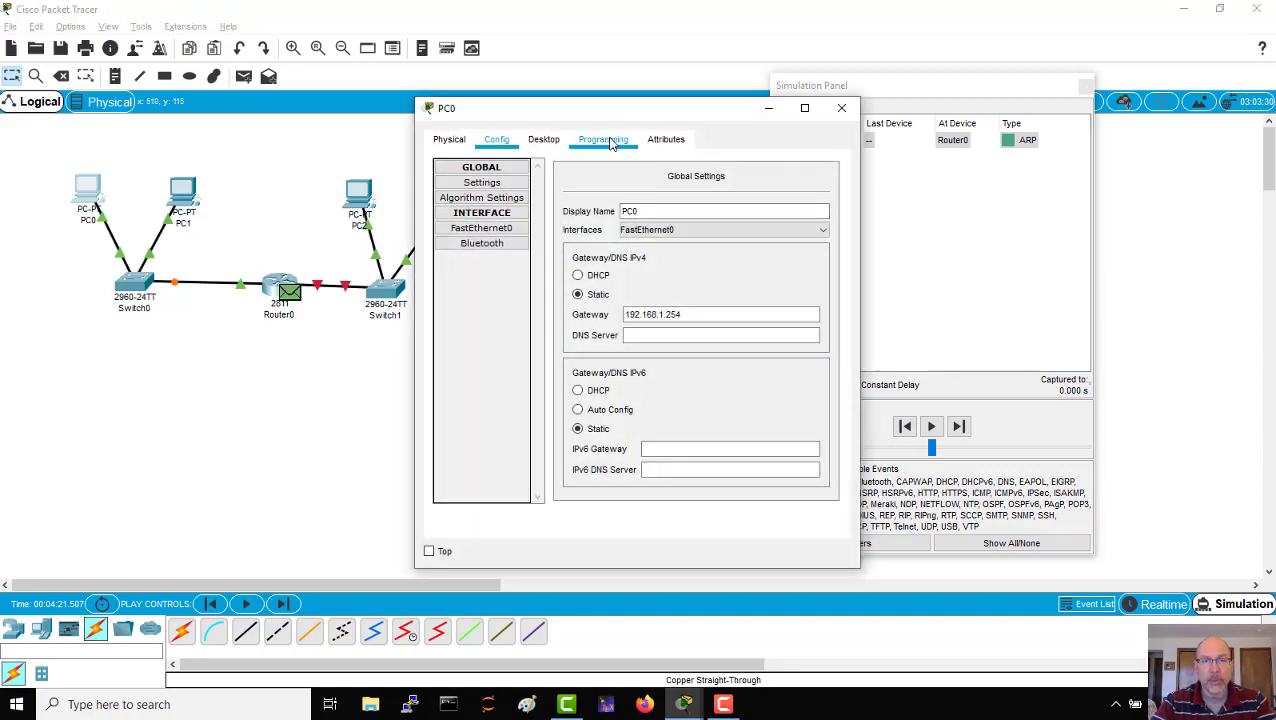
pyautogui.moveTo(627, 111); pyautogui.dragTo(725, 92)
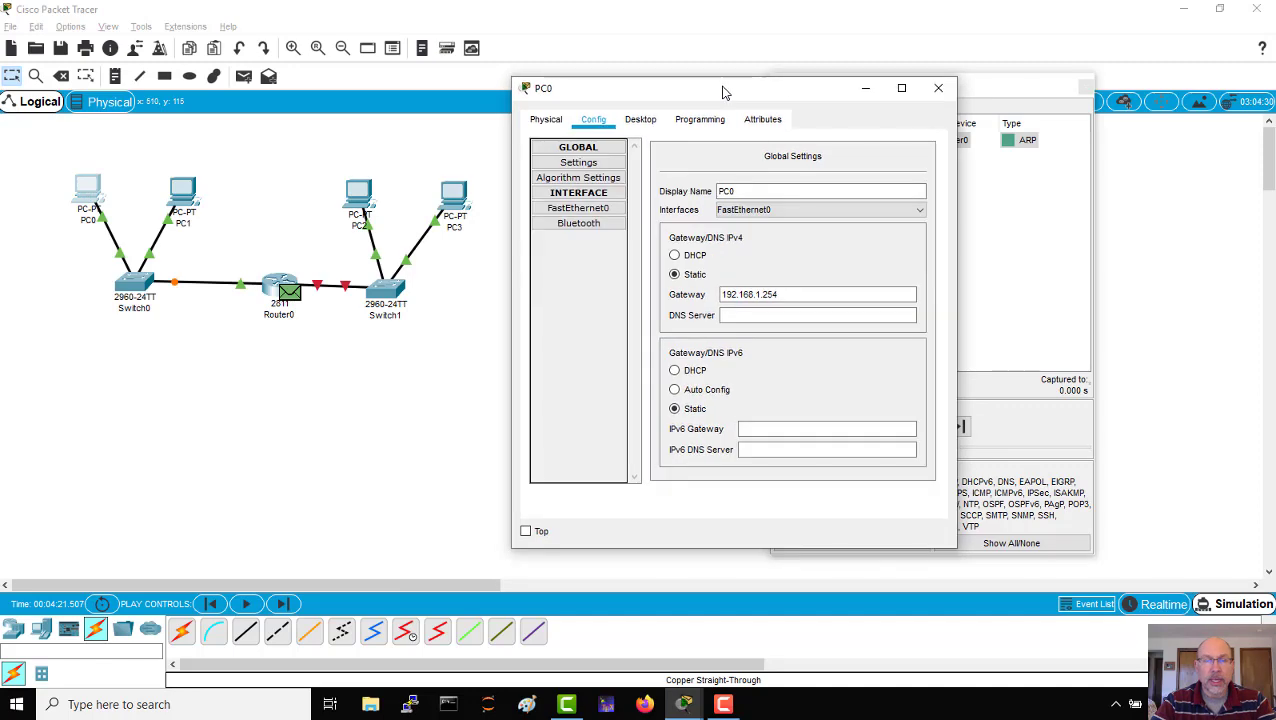
pyautogui.click(640, 120)
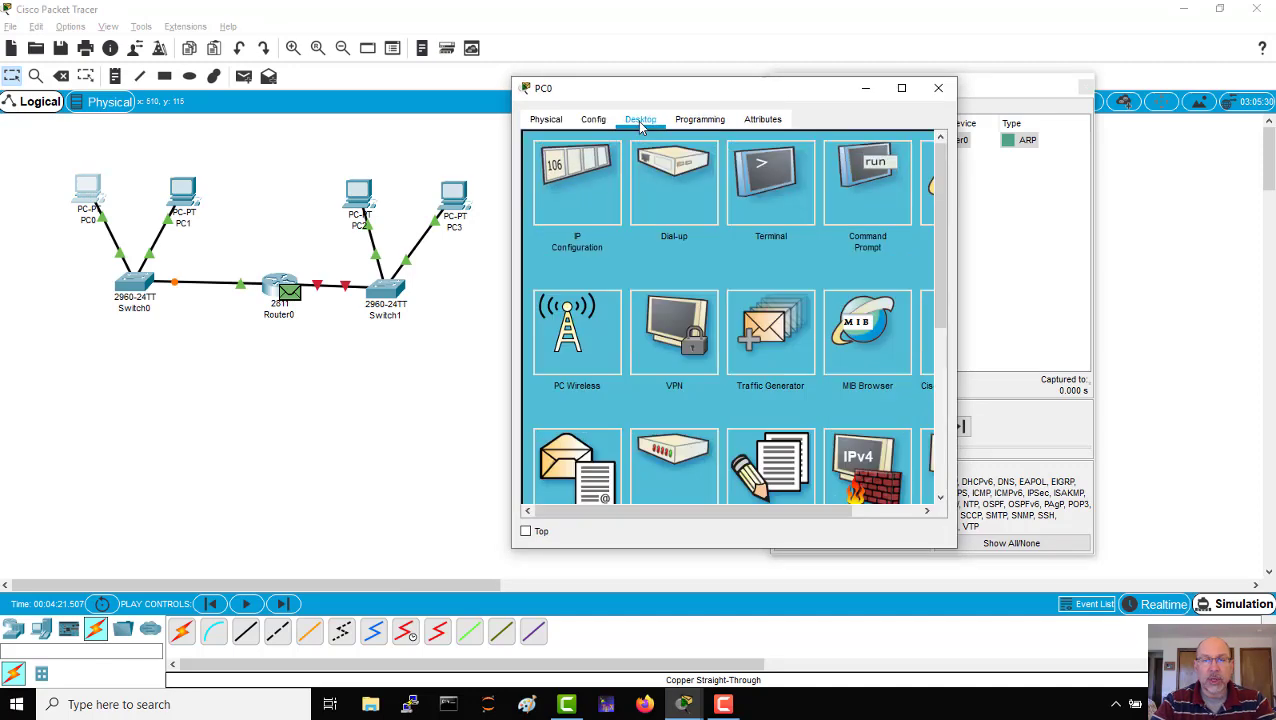
pyautogui.click(872, 175)
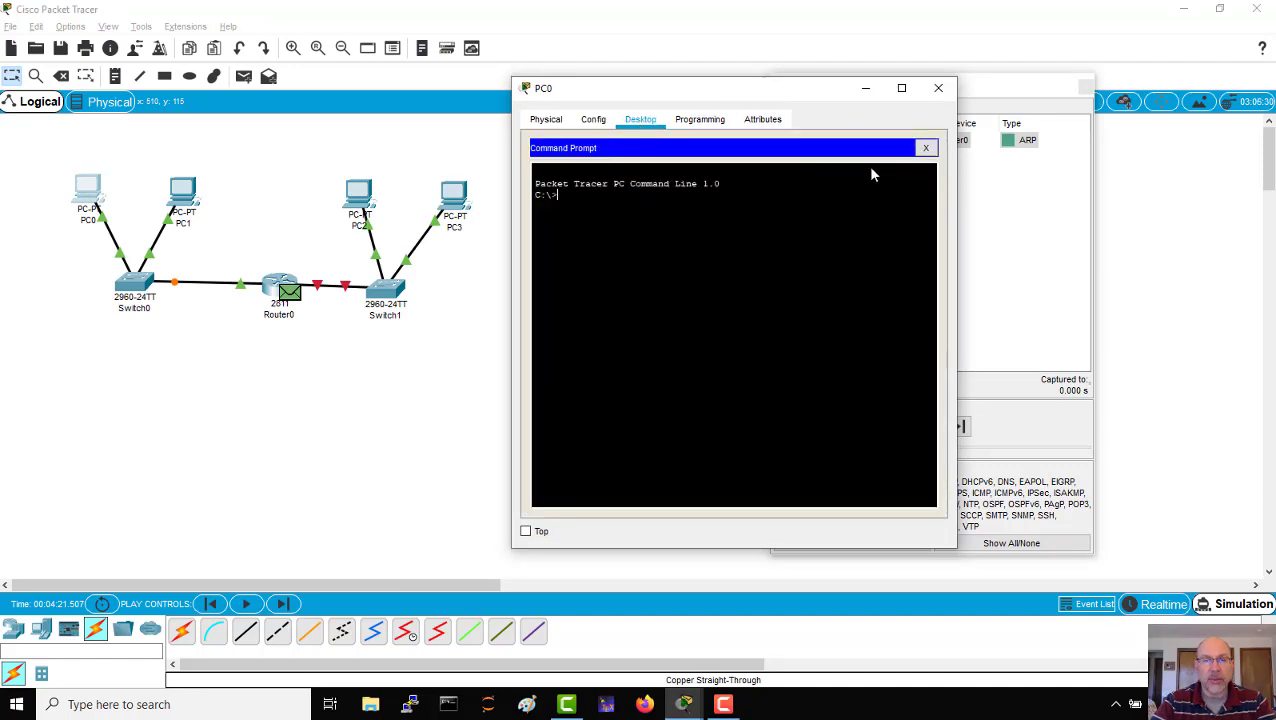
pyautogui.press('Return')
pyautogui.press('Return')
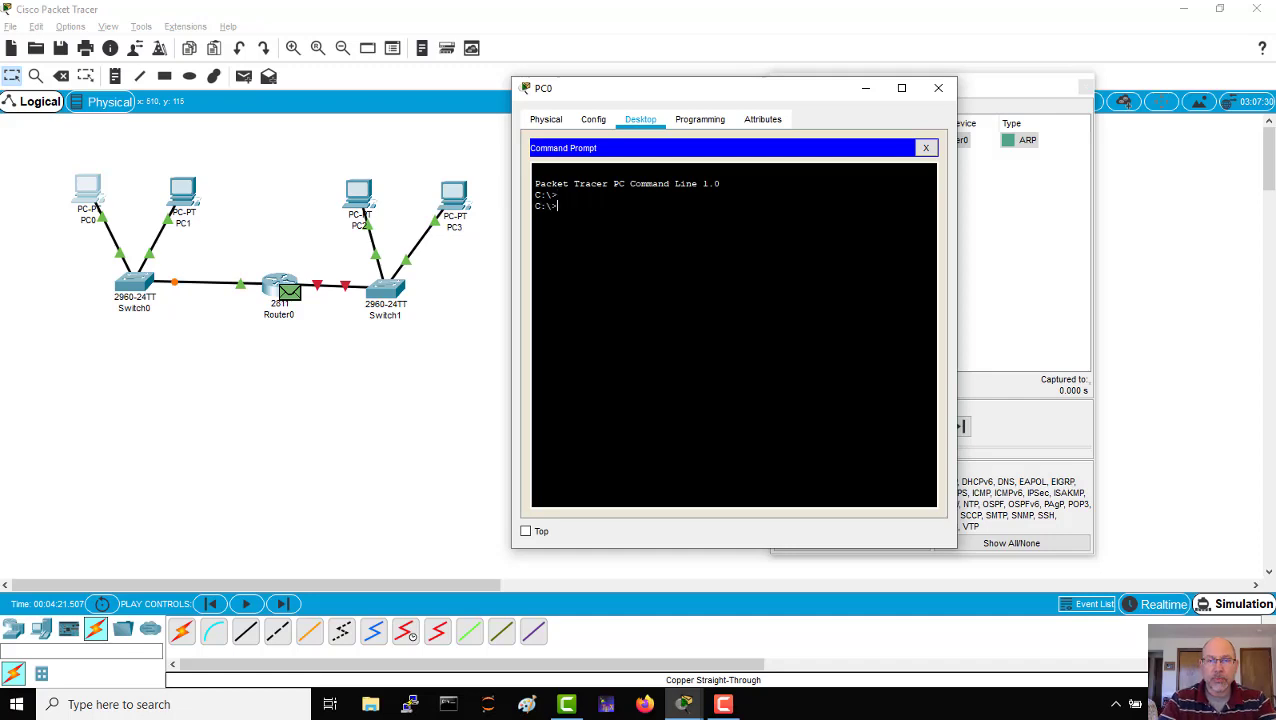
# Display PC0's basic IP settings with ipconfig.
pyautogui.write('ipco')
pyautogui.press('BackSpace')
pyautogui.press('BackSpace')
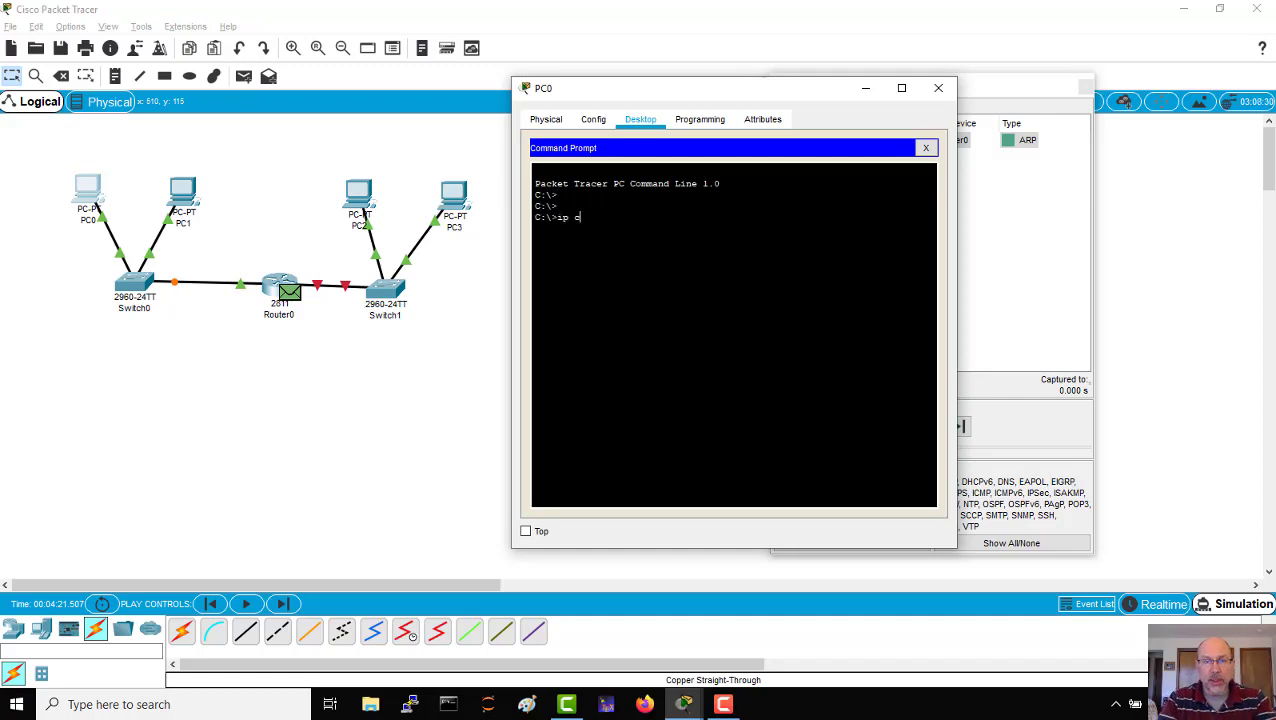
pyautogui.write('config')
pyautogui.press('Return')
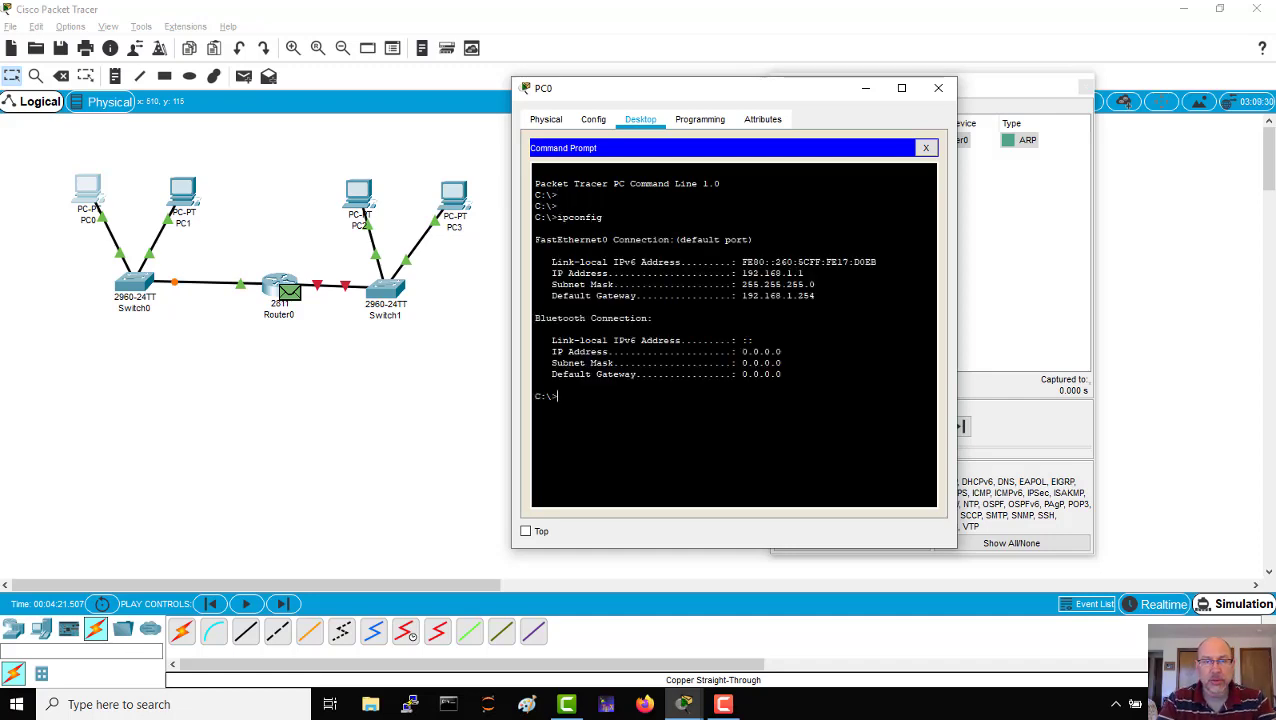
# Display PC0's full adapter details with ipconfig /all, including a space before the option.
pyautogui.press('Up')
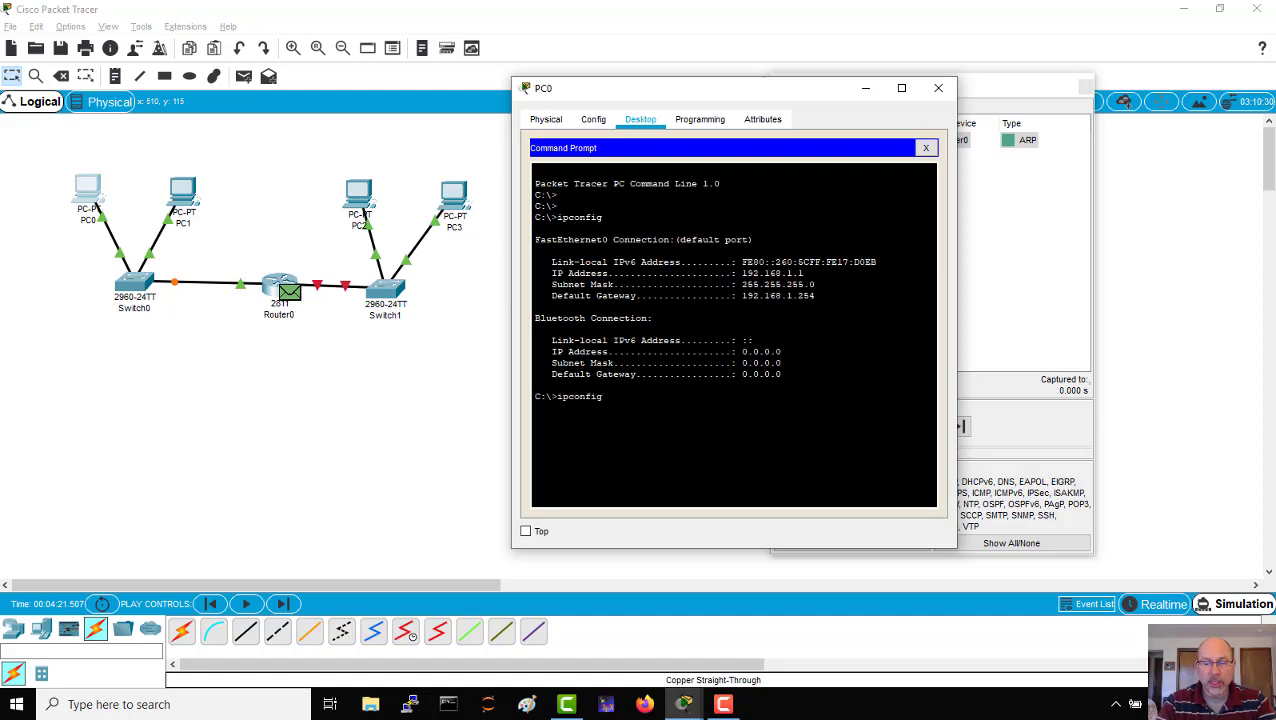
pyautogui.write('/all')
pyautogui.press('Return')
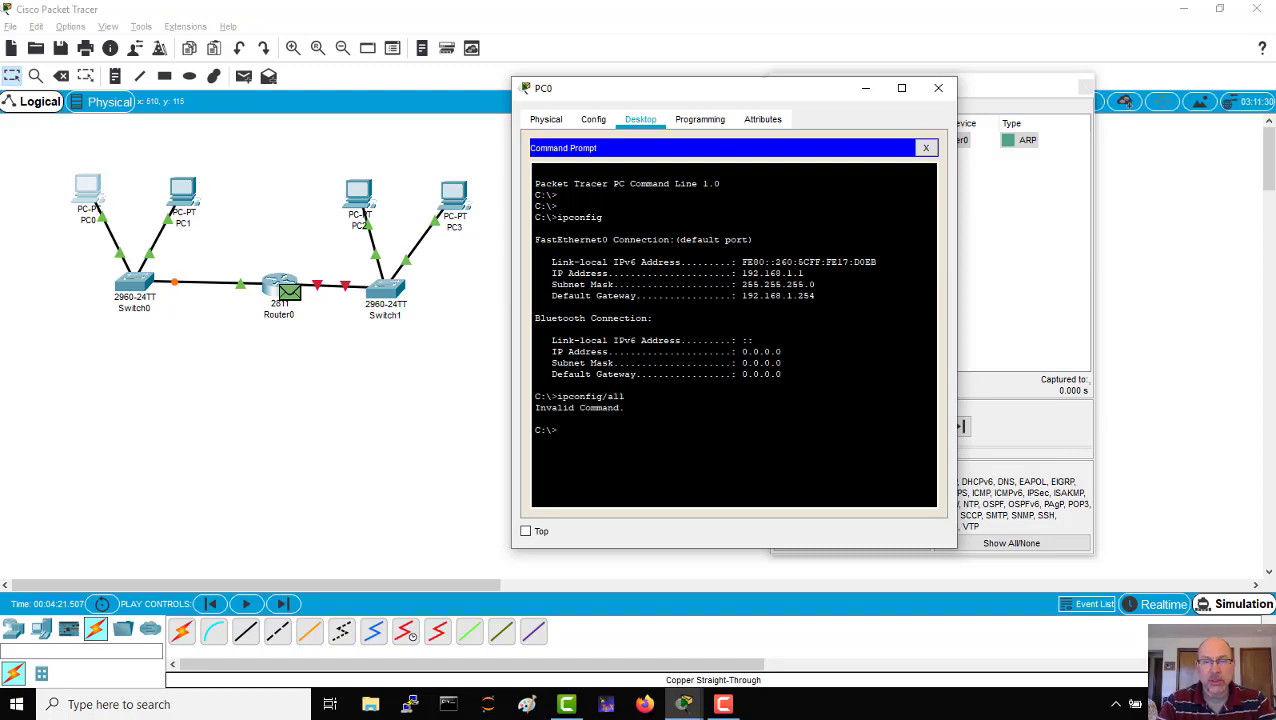
pyautogui.press('Up')
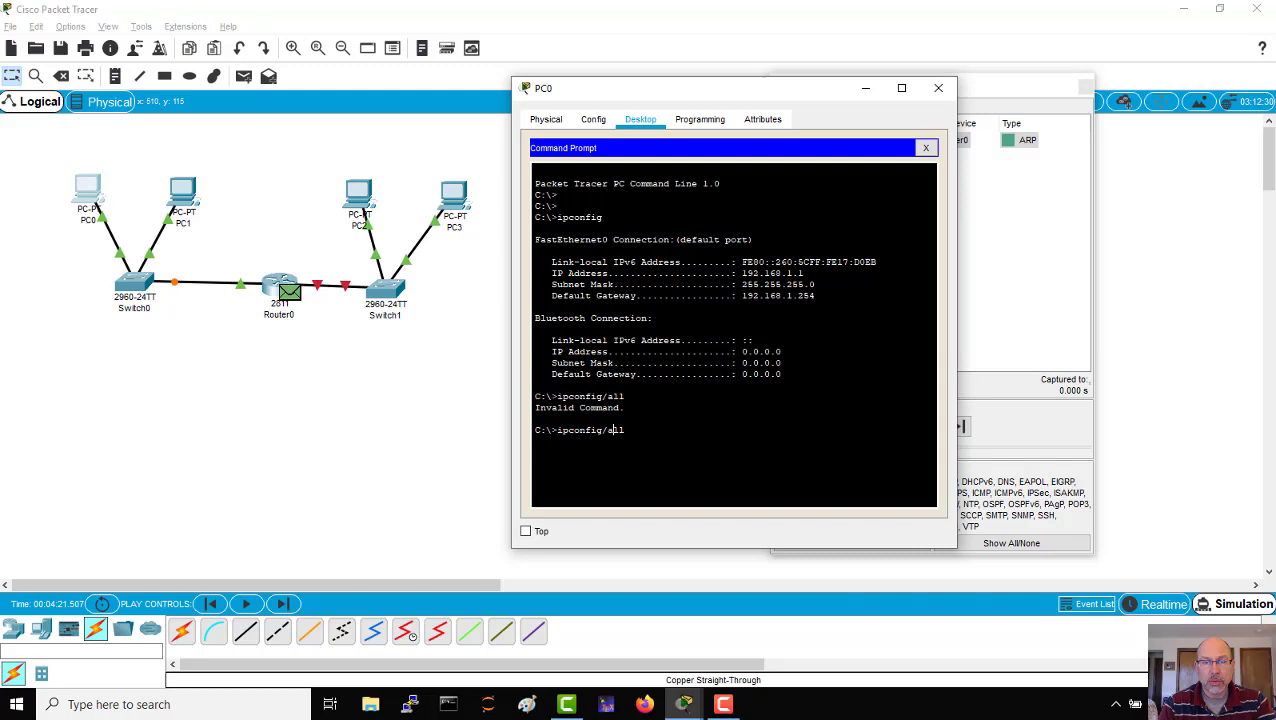
pyautogui.press('Left')
pyautogui.press('Left')
pyautogui.press('Left')
pyautogui.press('Left')
pyautogui.press('Return')
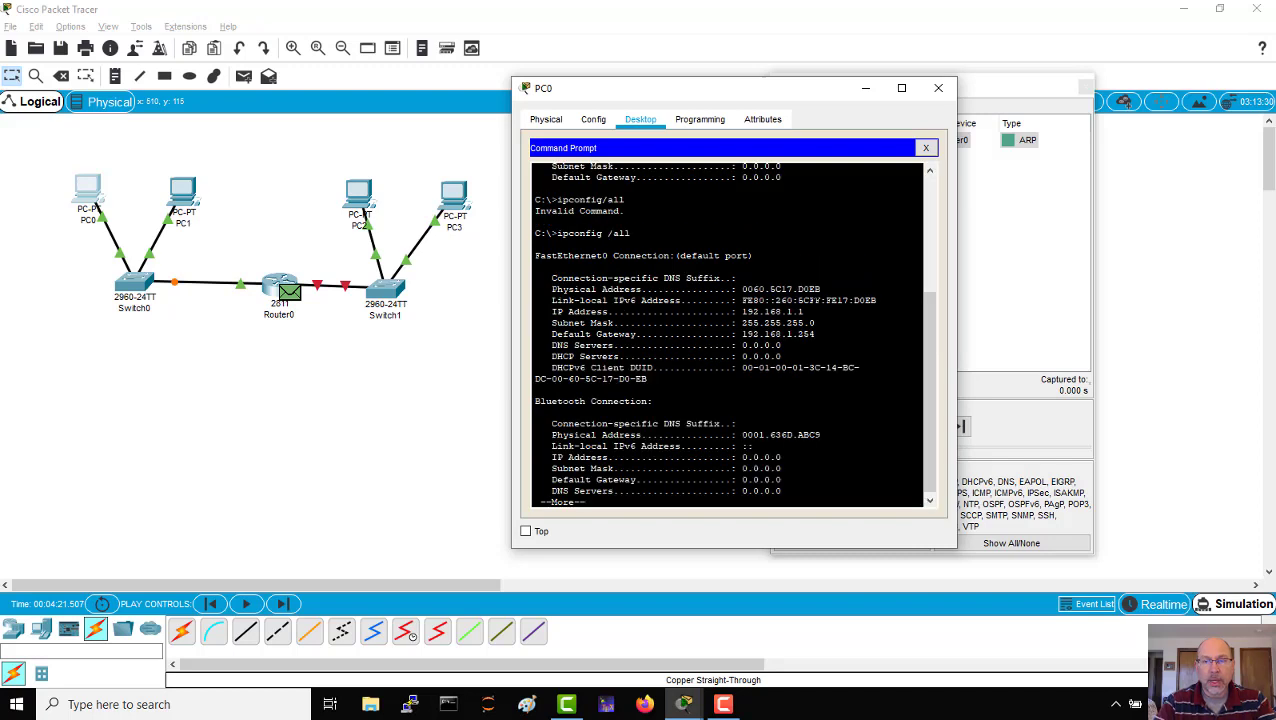
# Highlight FastEthernet0's physical address in the output, page through the remaining details and return to an empty C:\> prompt.
pyautogui.moveTo(821, 289); pyautogui.dragTo(741, 289)
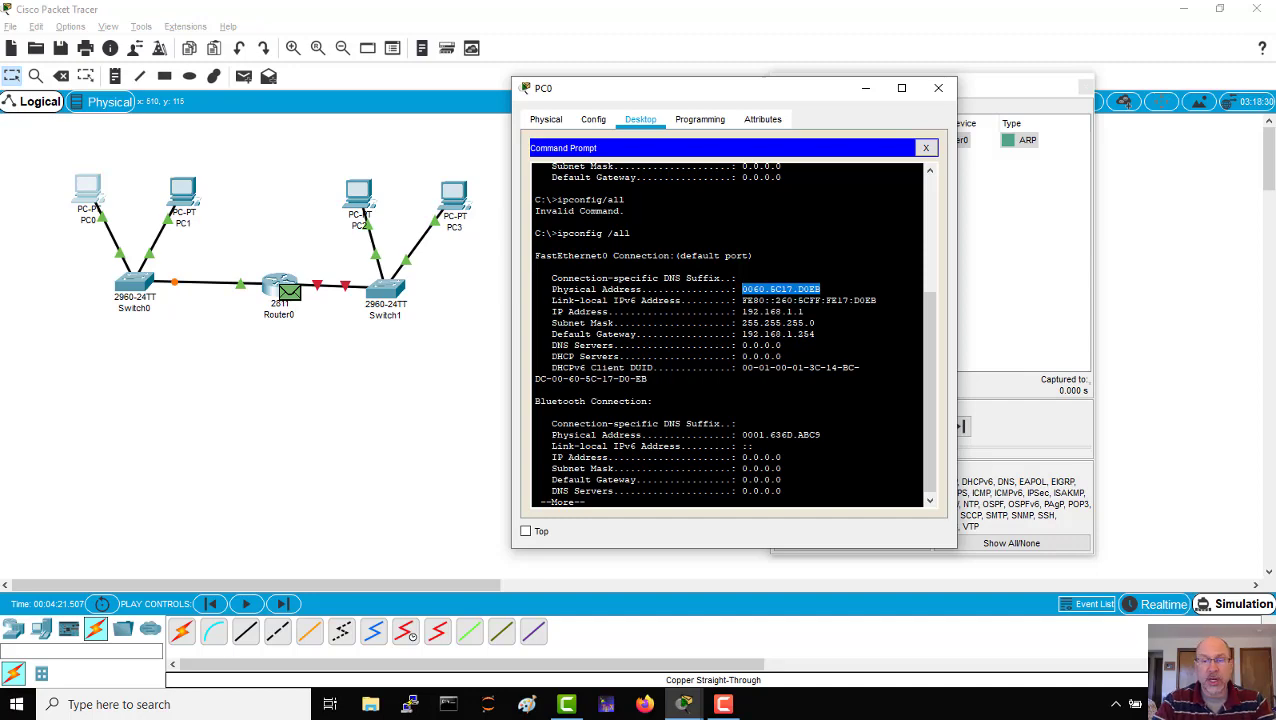
pyautogui.click(770, 290)
pyautogui.press('Return')
pyautogui.press('Return')
pyautogui.press('Return')
pyautogui.press('Return')
pyautogui.press('Return')
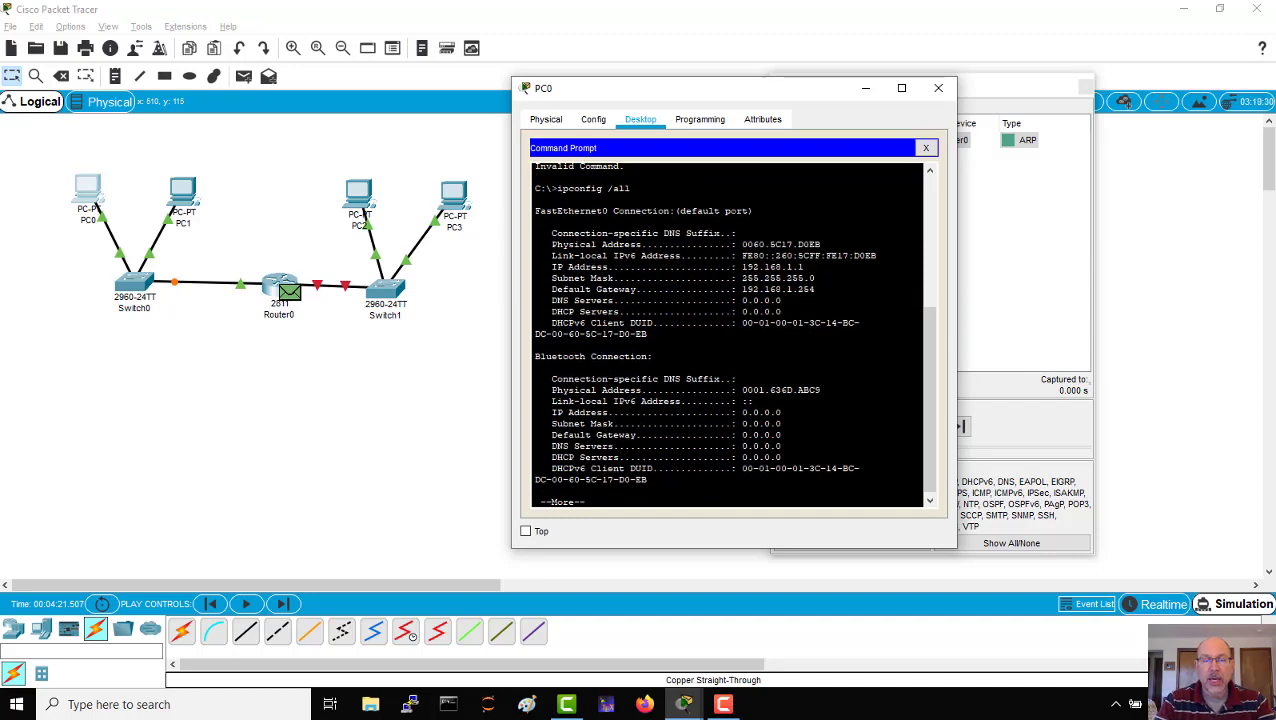
pyautogui.write('q')
pyautogui.press('Return')
pyautogui.press('Return')
pyautogui.press('Return')
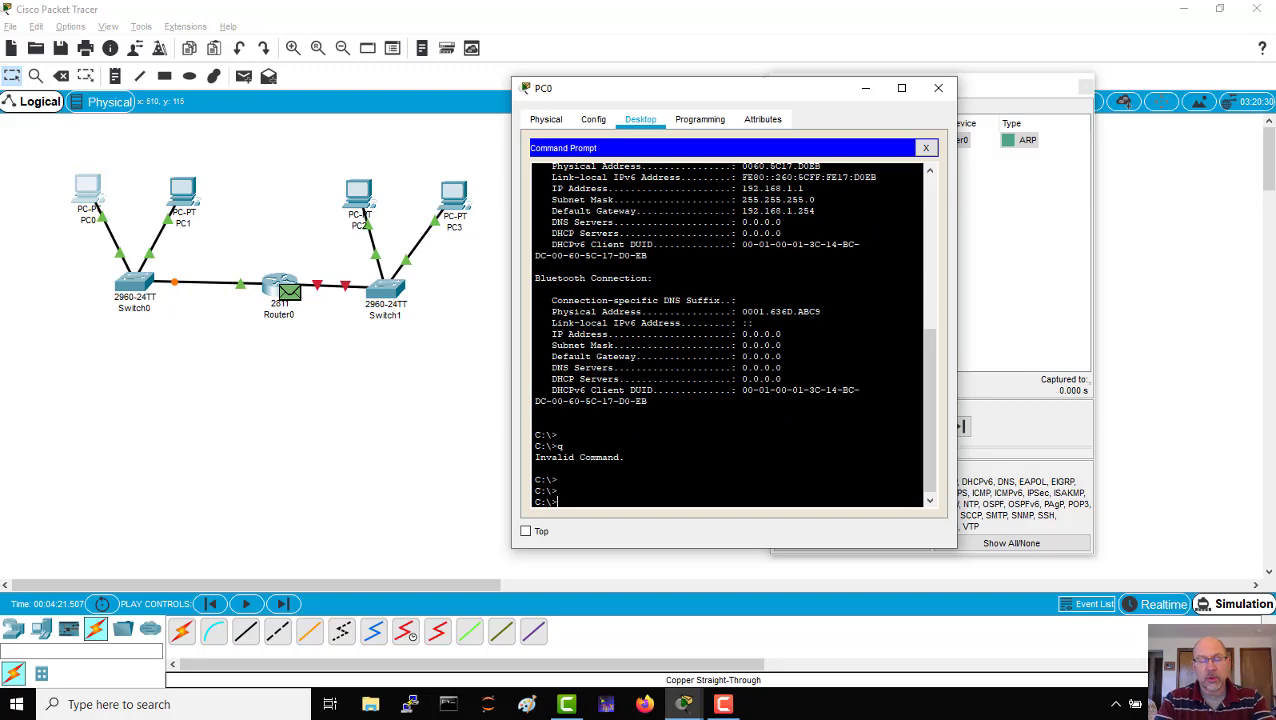
# Display PC0's ARP table with arp -a.
pyautogui.write('arp -')
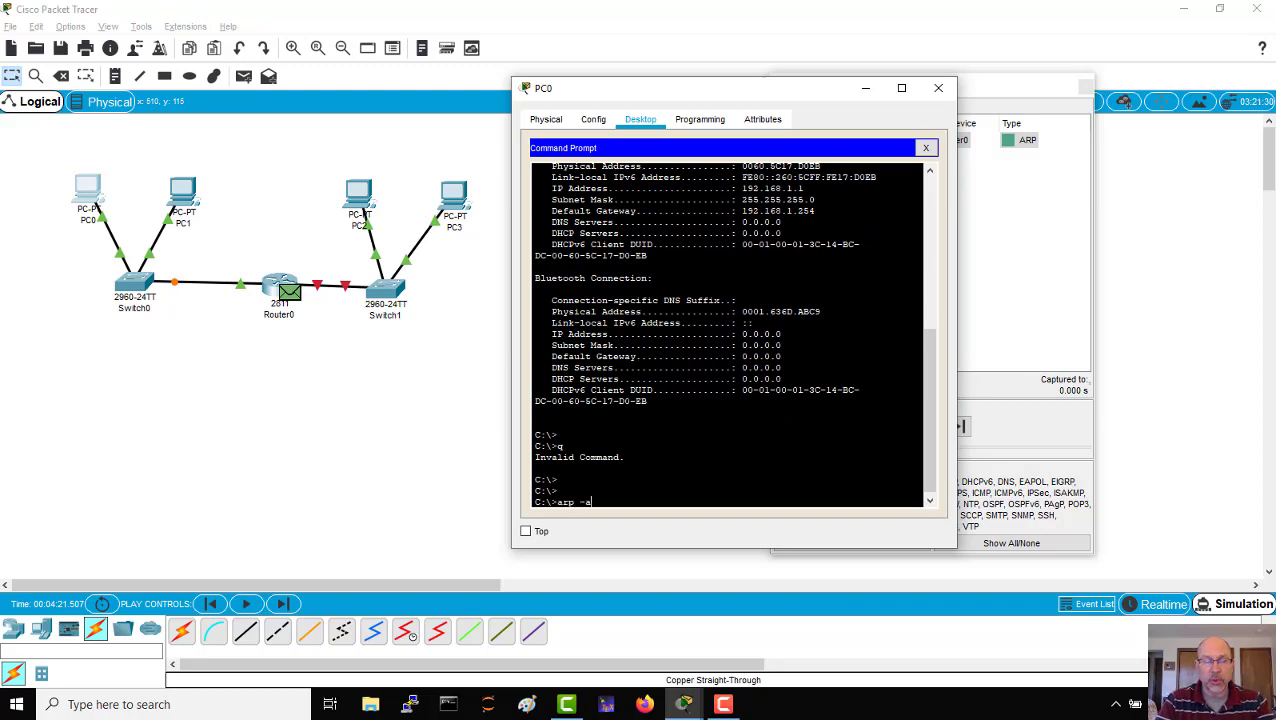
pyautogui.write('a')
pyautogui.press('Return')
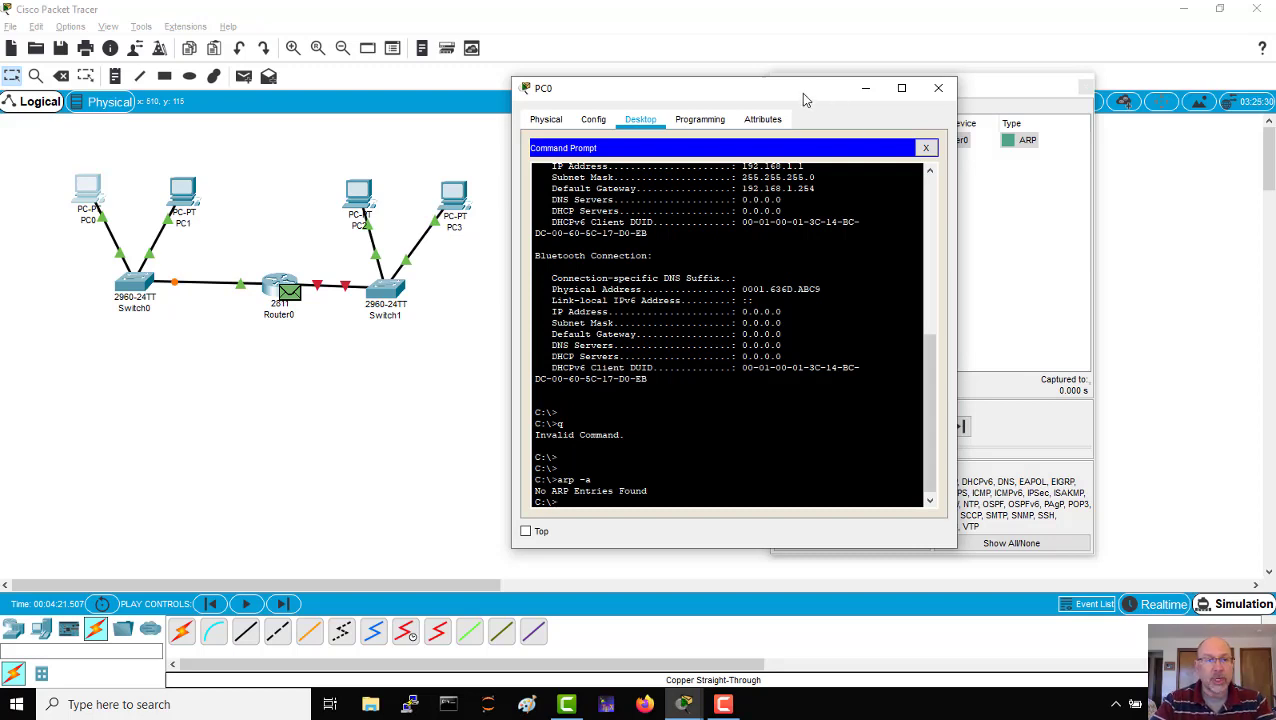
# Move PC0's window clear of the Simulation Panel and ping 192.168.1.2 from its command prompt.
pyautogui.moveTo(802, 94); pyautogui.dragTo(577, 92)
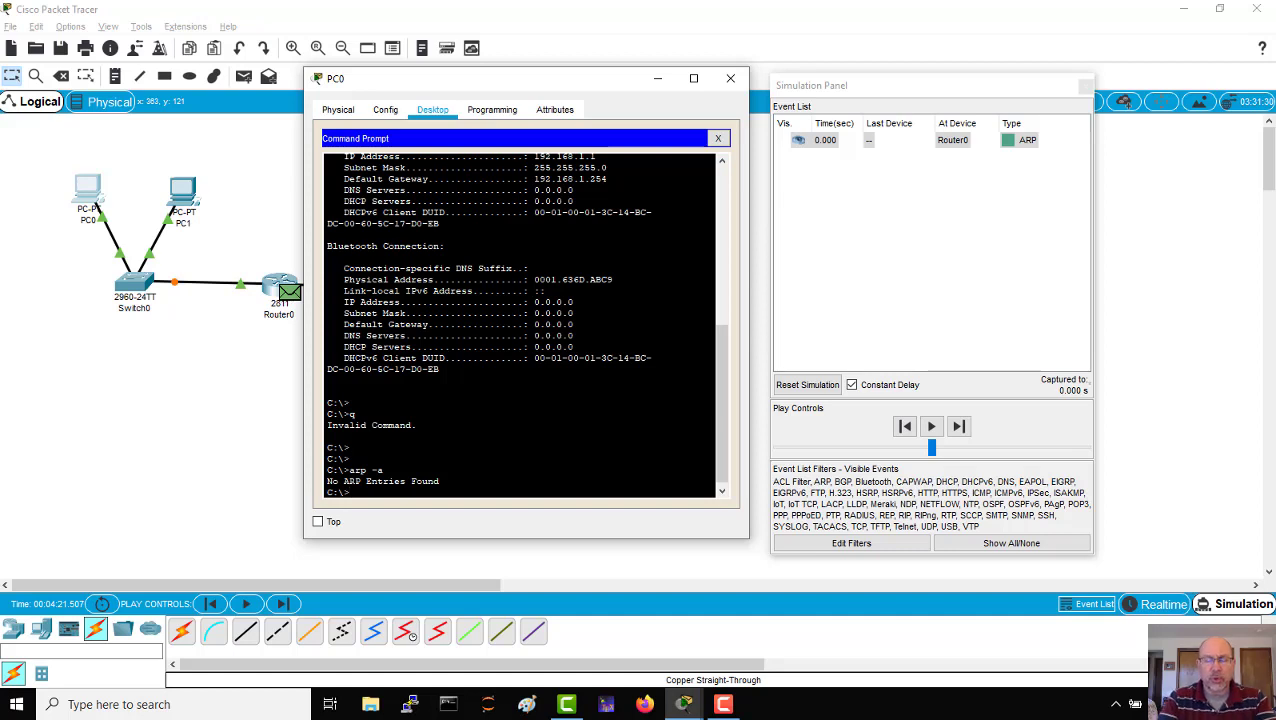
pyautogui.write('ping')
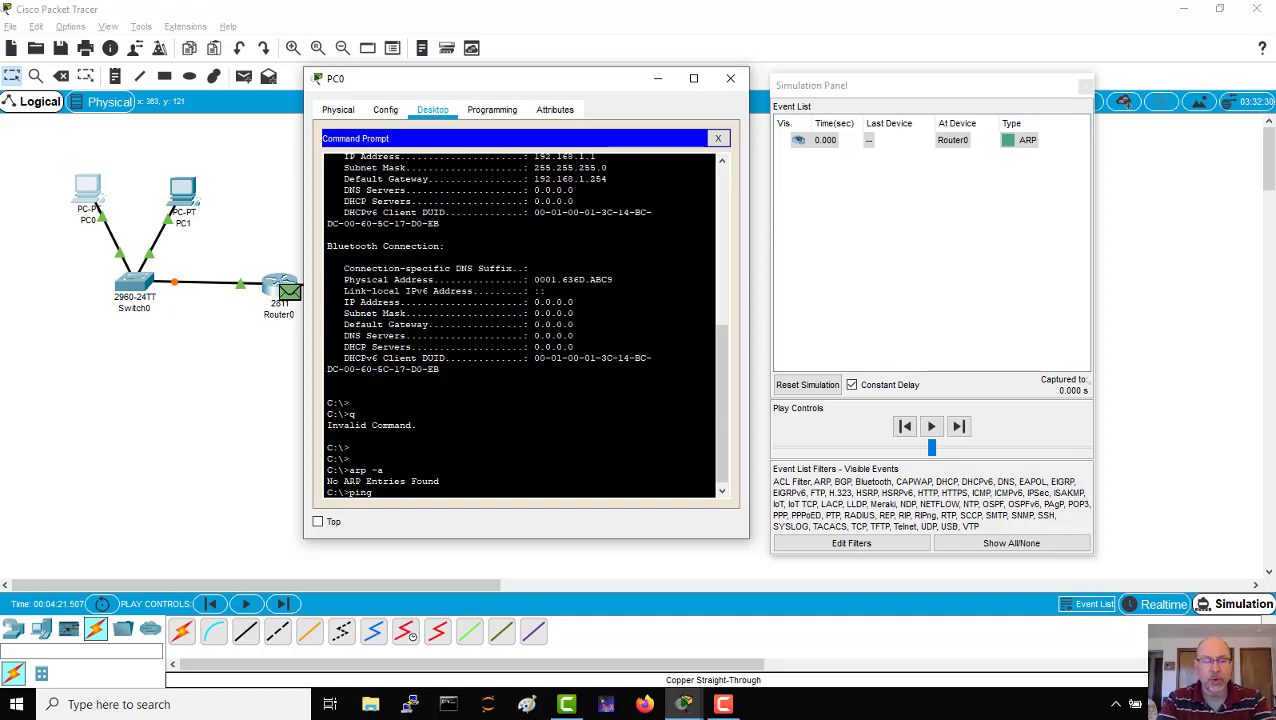
pyautogui.write(' 192.168.1.')
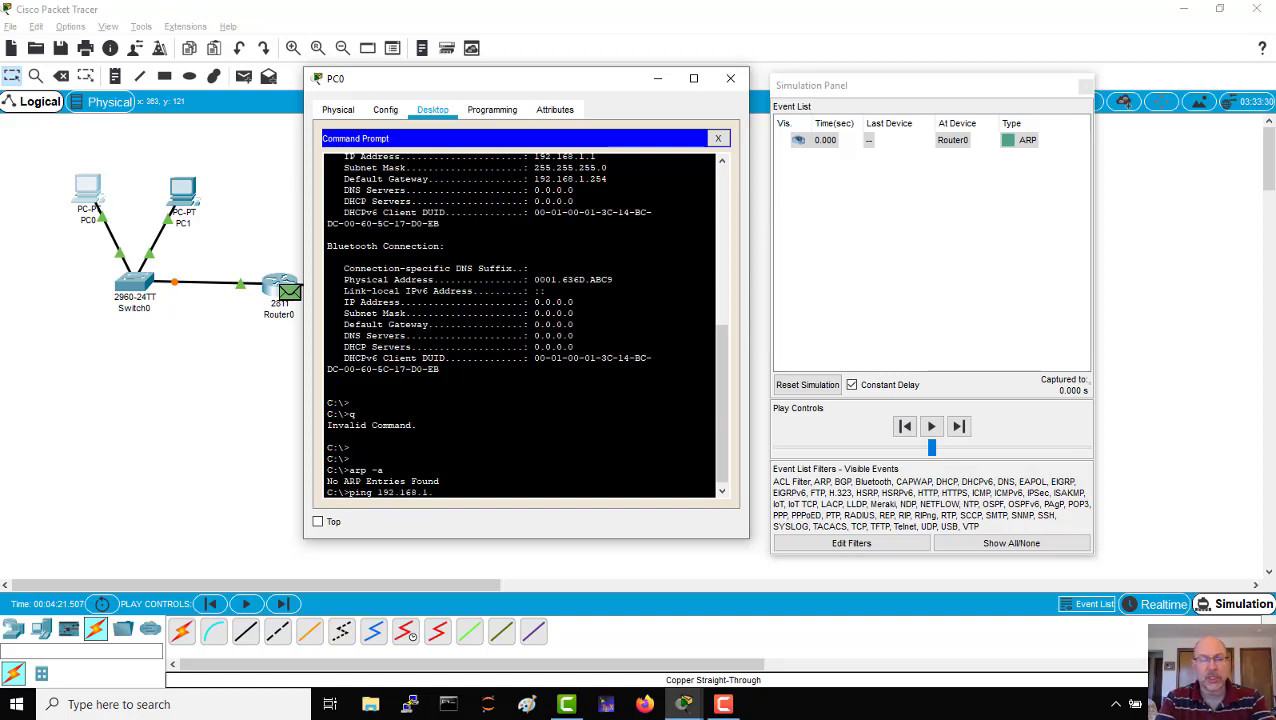
pyautogui.write('2')
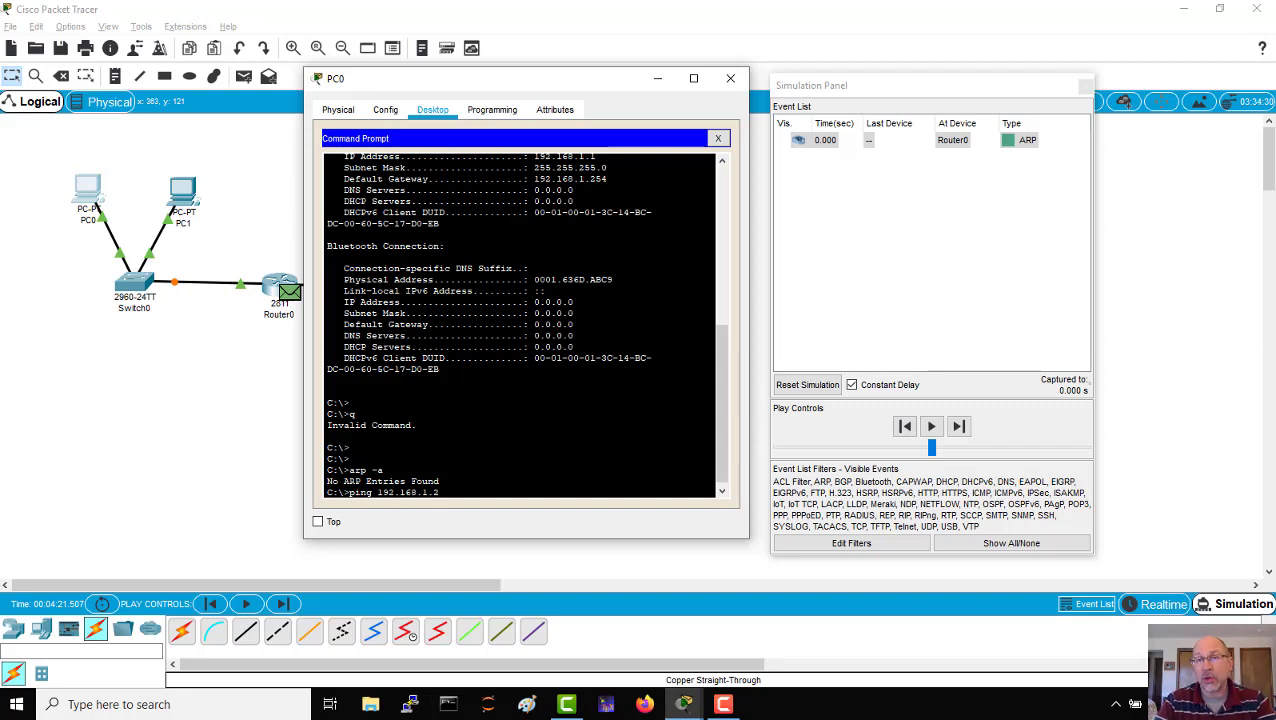
pyautogui.press('Return')
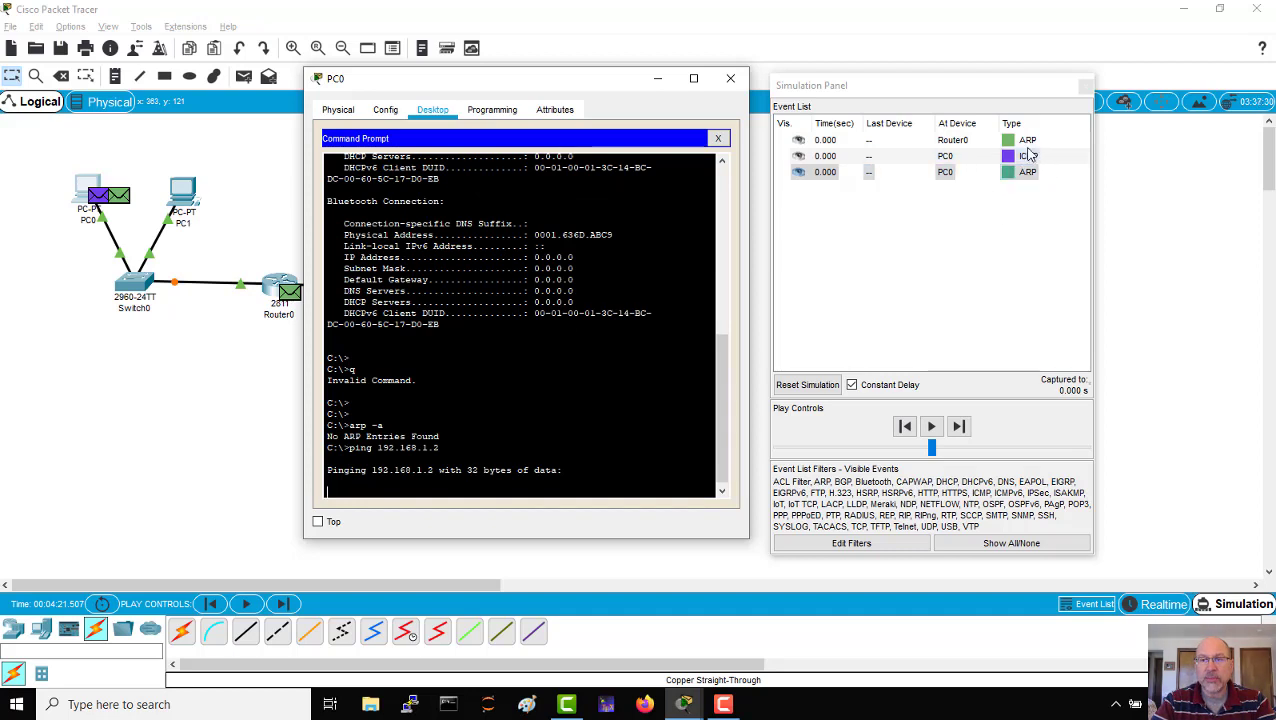
# Switch to Realtime mode and back to Simulation mode, and start automatic playback of the simulation.
pyautogui.click(1066, 253)
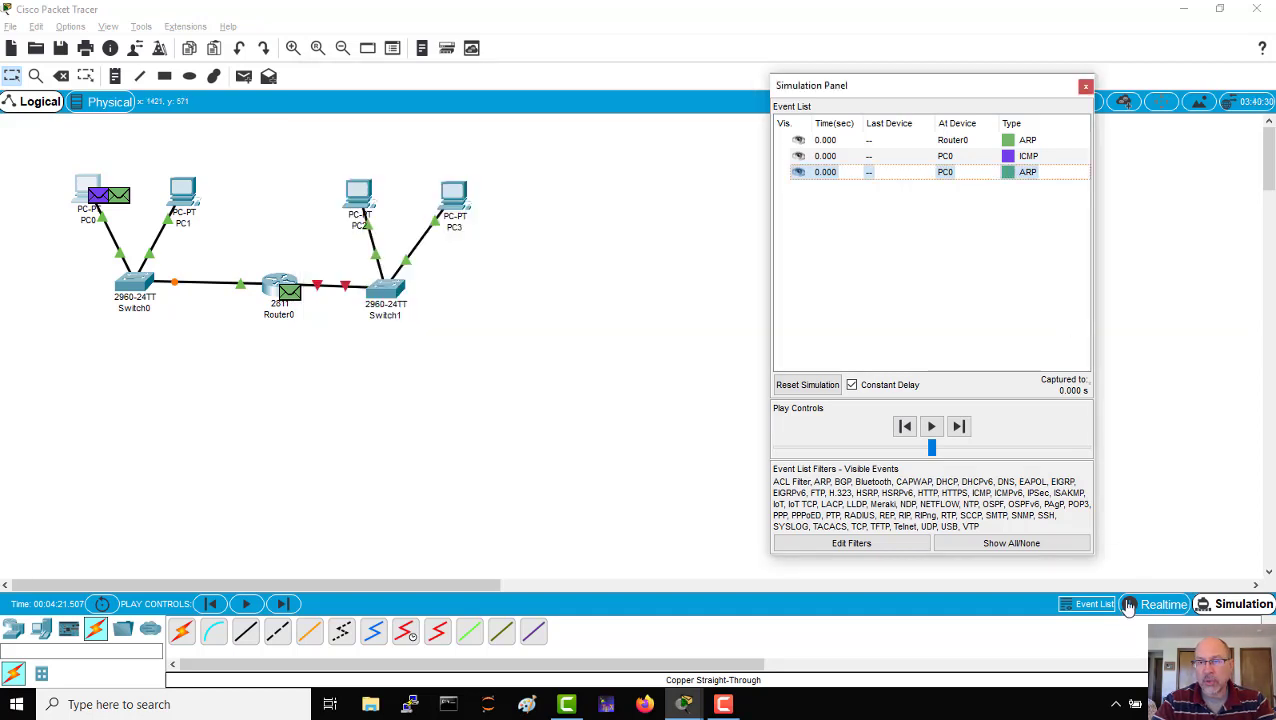
pyautogui.click(1158, 605)
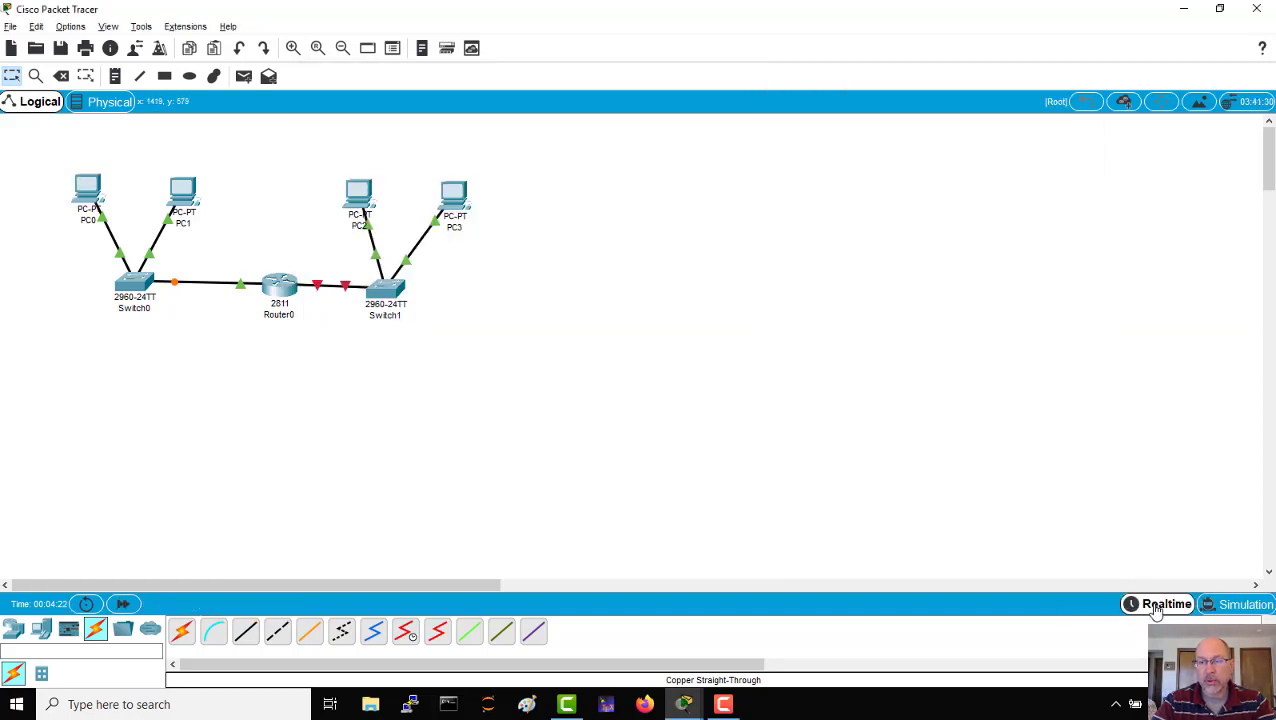
pyautogui.click(1234, 605)
pyautogui.click(930, 426)
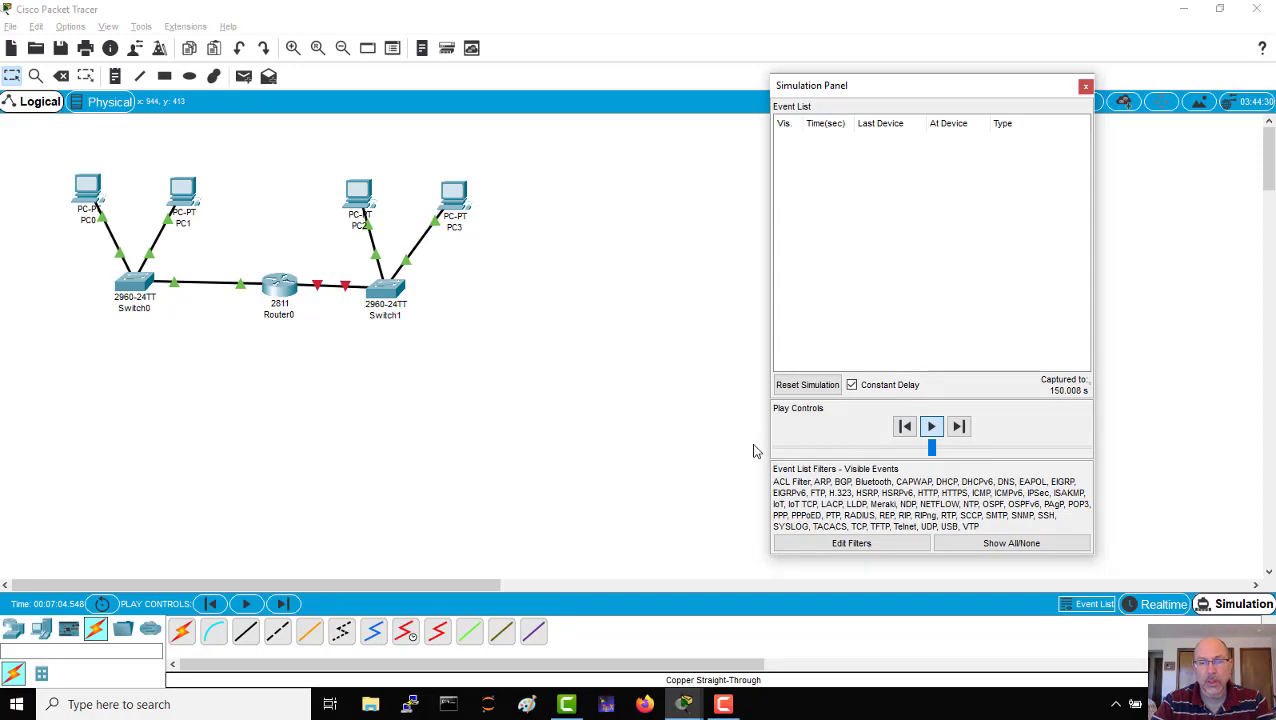
# Repeat the ping to 192.168.1.2 from PC0's command prompt.
pyautogui.hotkey('alt', 'Tab')
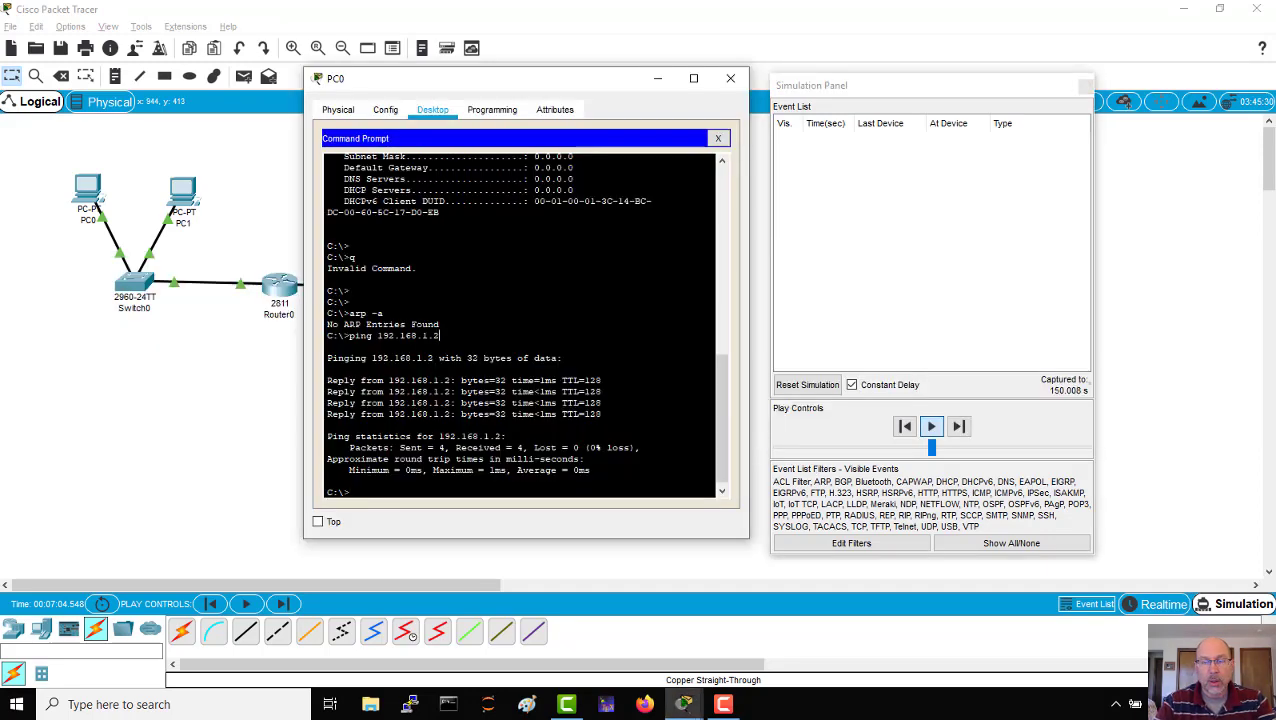
pyautogui.press('Up')
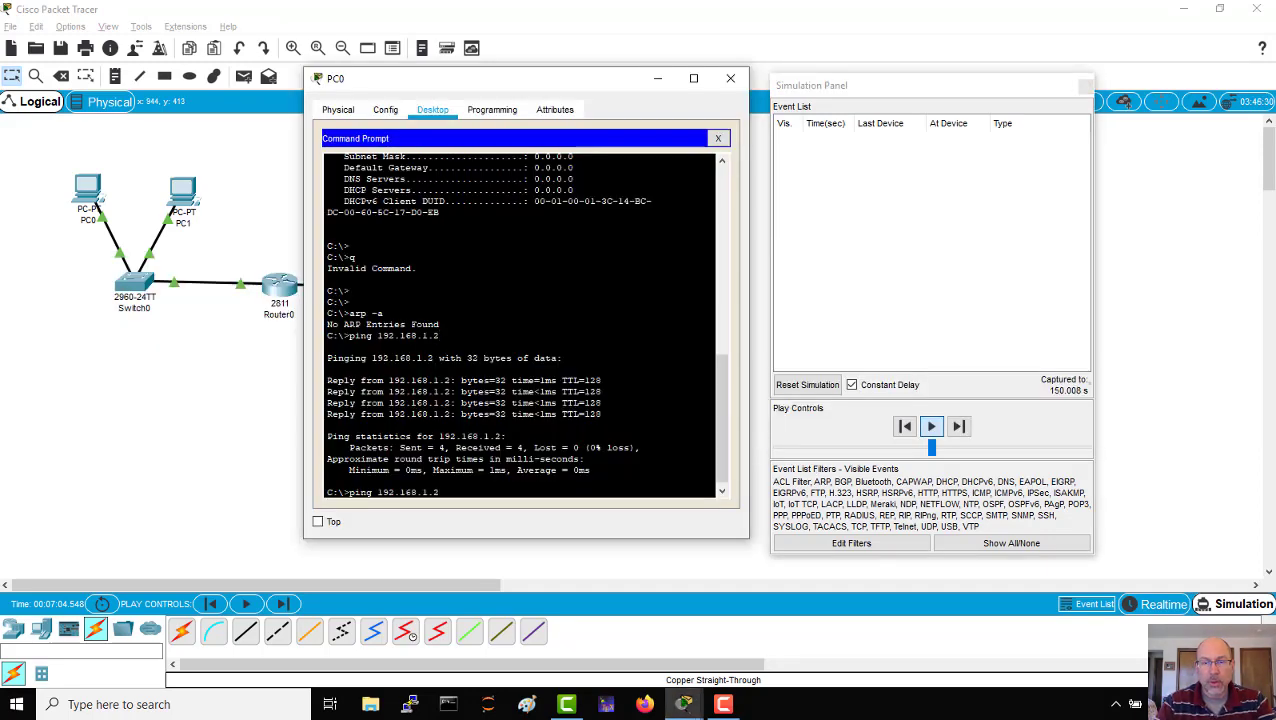
pyautogui.press('Return')
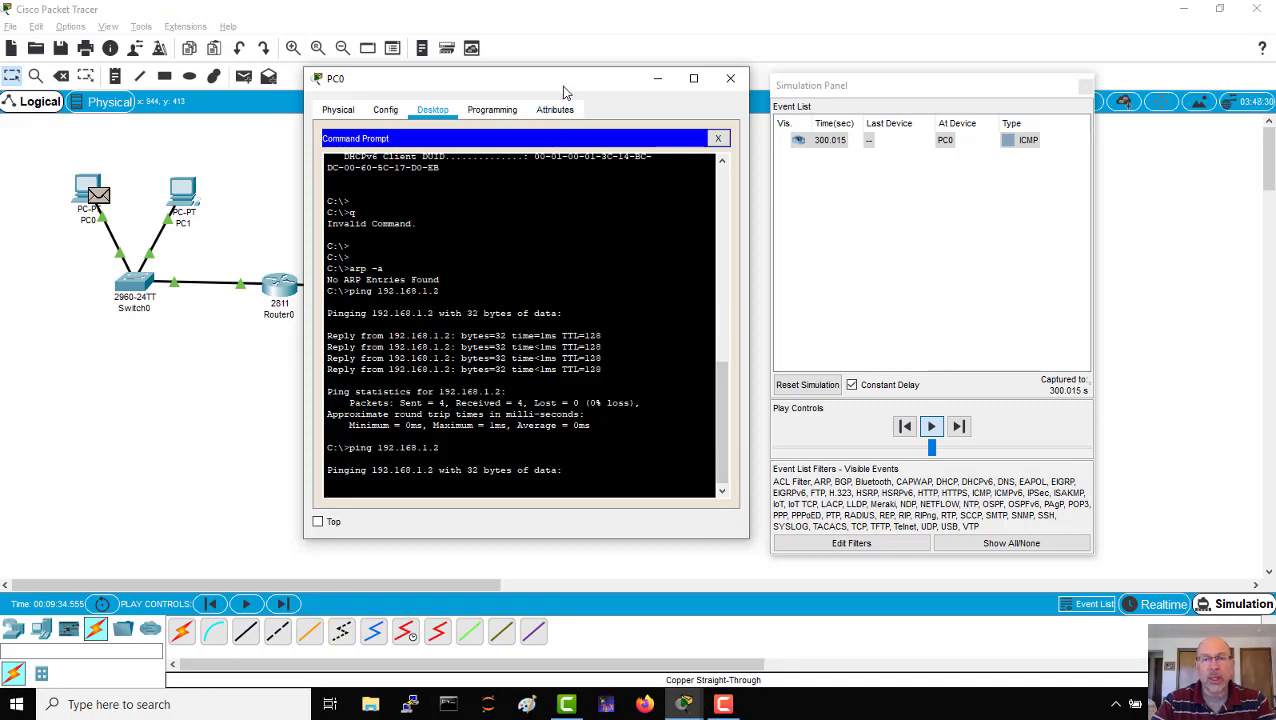
# Move the Simulation Panel and PC0's window away from PC0, PC1 and Switch0 while the ping packets play.
pyautogui.moveTo(934, 86); pyautogui.dragTo(1045, 57)
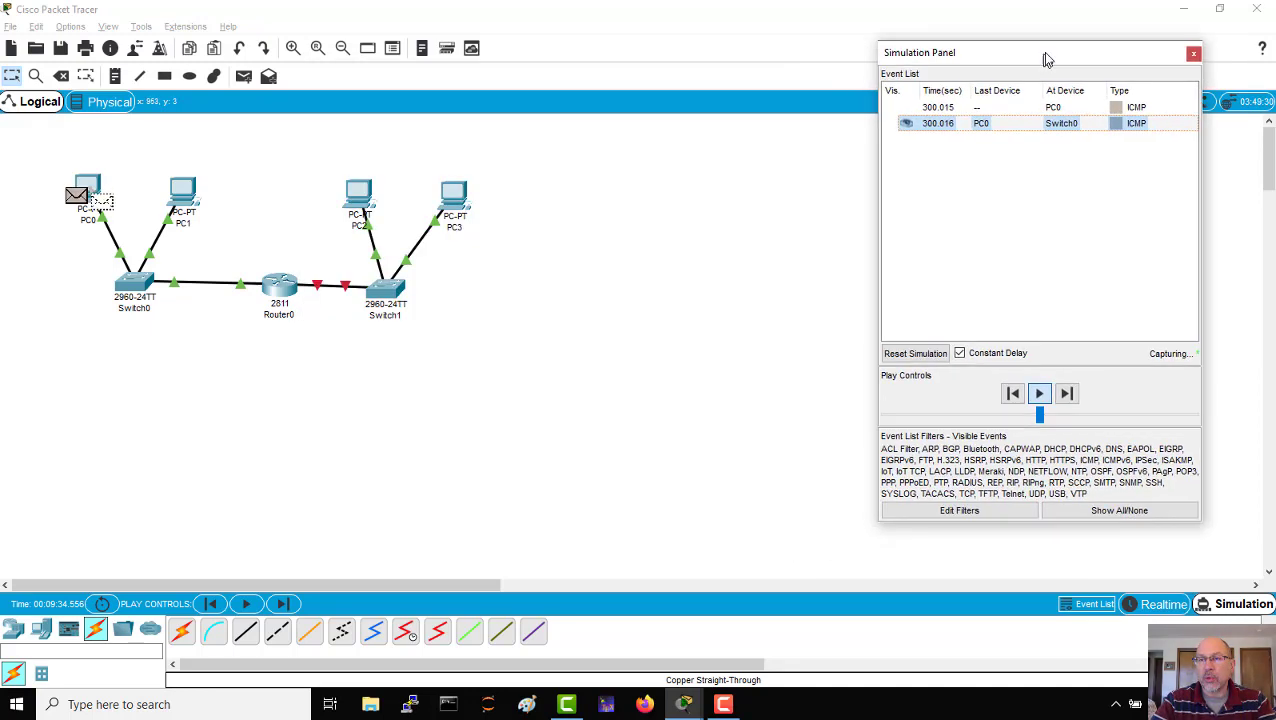
pyautogui.click(684, 704)
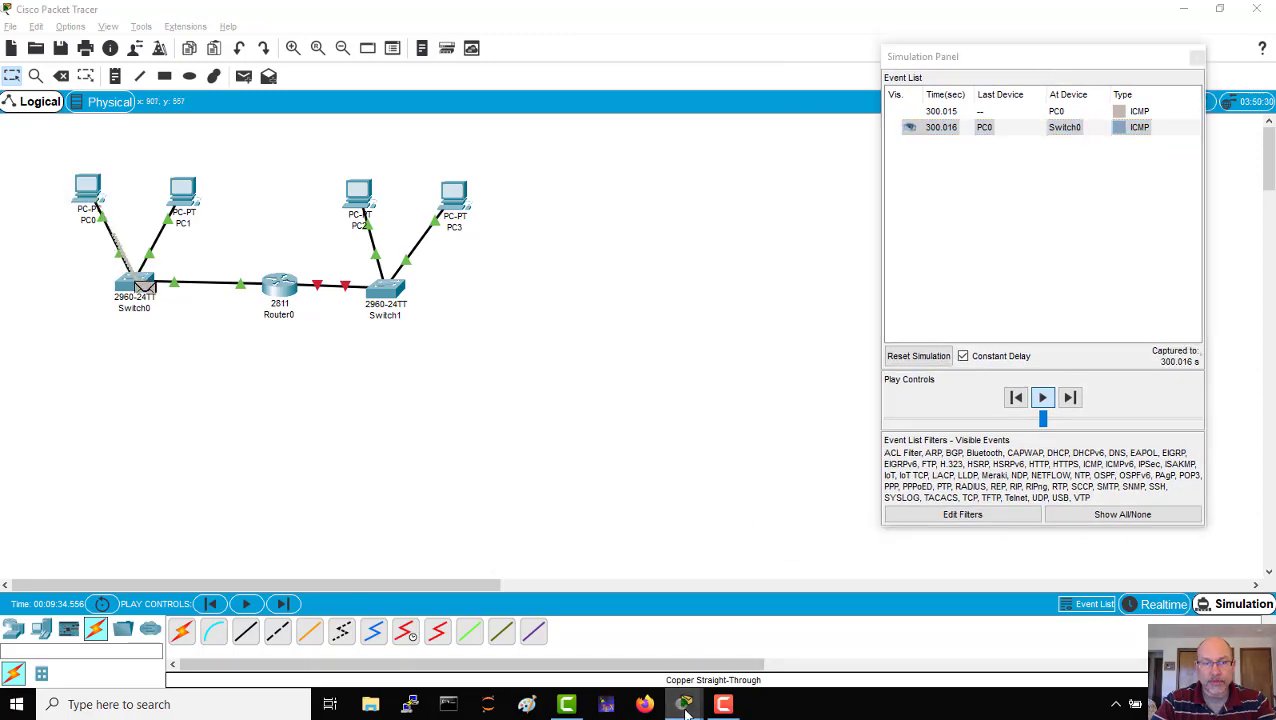
pyautogui.click(820, 583)
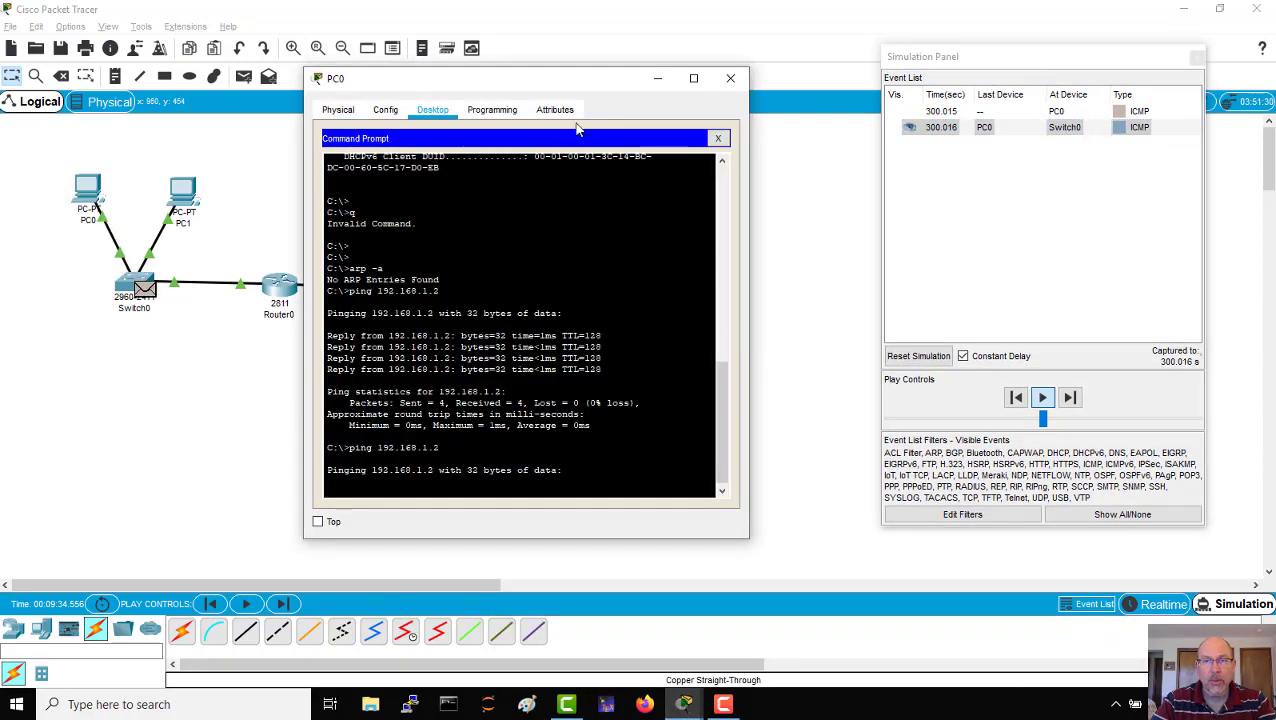
pyautogui.moveTo(564, 86); pyautogui.dragTo(652, 82)
pyautogui.moveTo(697, 76); pyautogui.dragTo(699, 76)
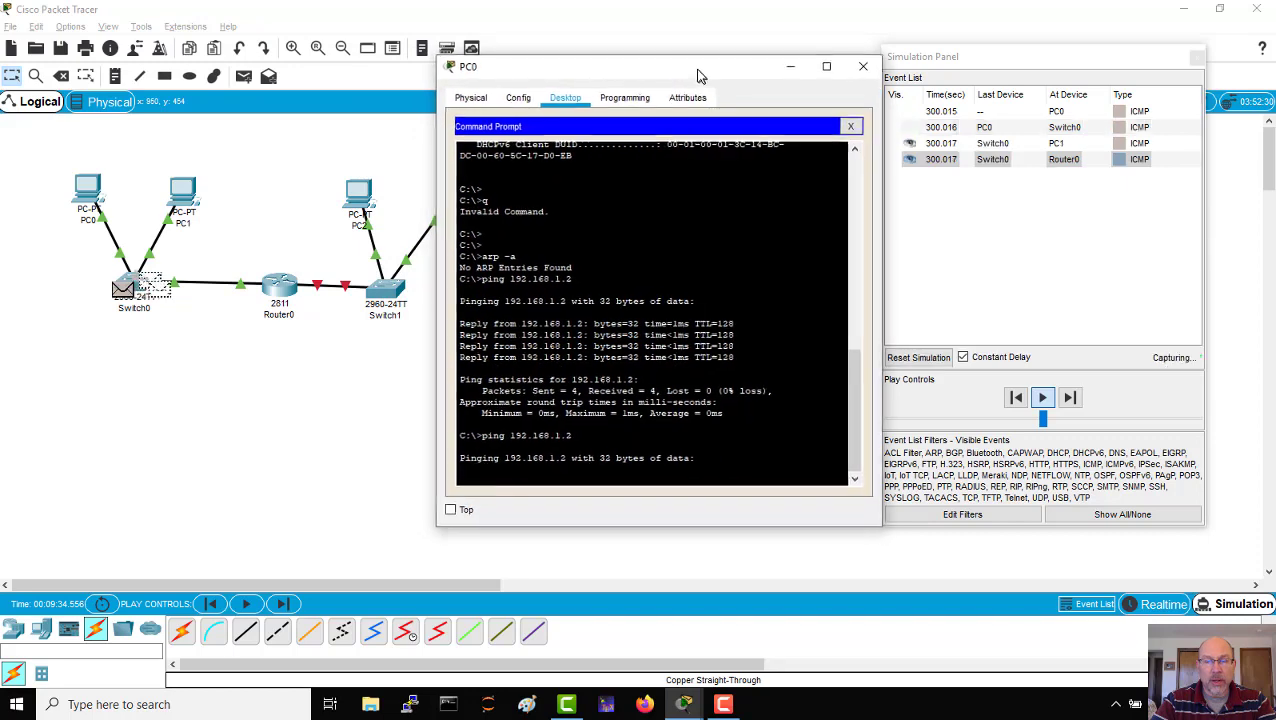
pyautogui.click(716, 708)
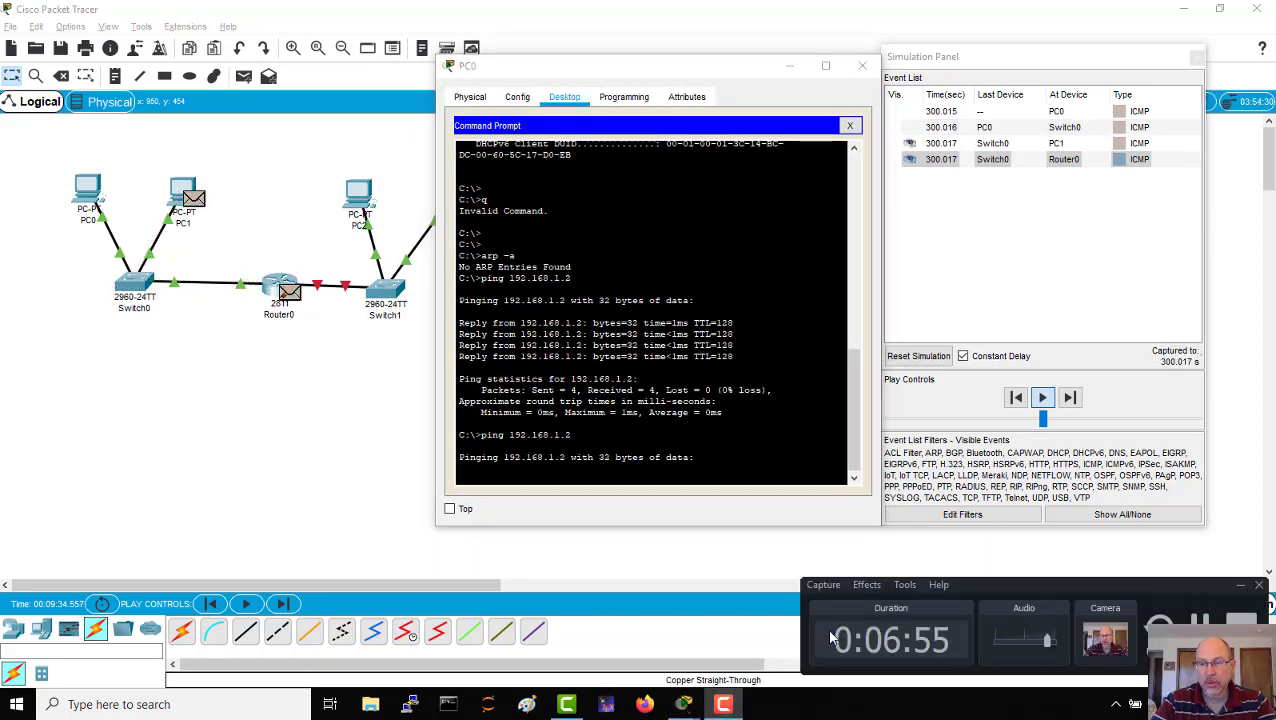
pyautogui.click(638, 572)
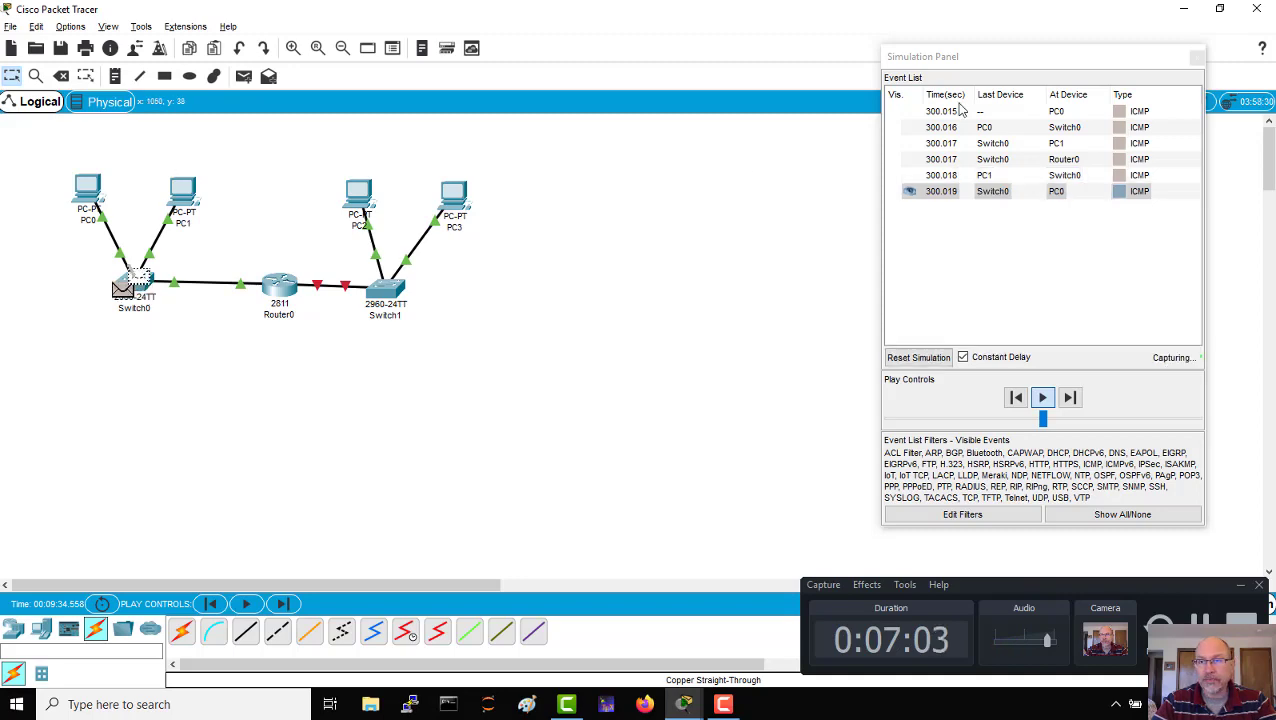
# Examine the inbound PDU details of PC0's ICMP packet at Switch0, close them and move the Simulation Panel aside.
pyautogui.moveTo(1038, 65); pyautogui.dragTo(795, 80)
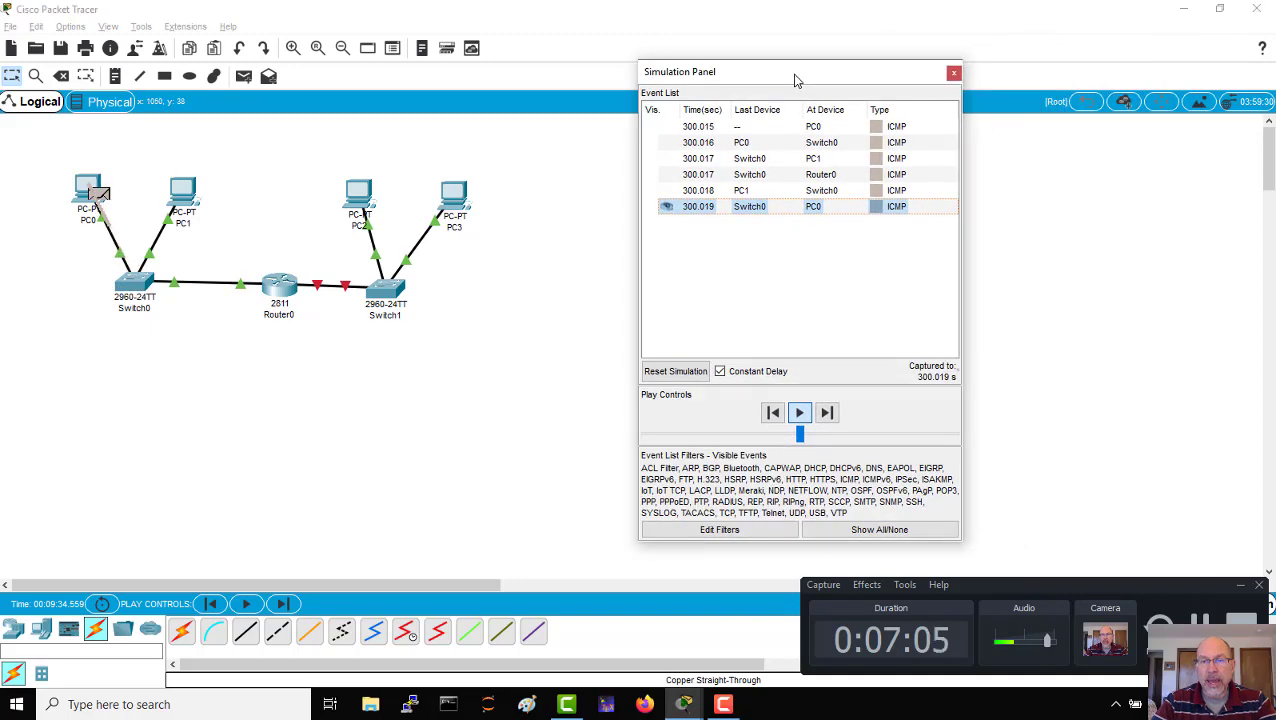
pyautogui.click(818, 143)
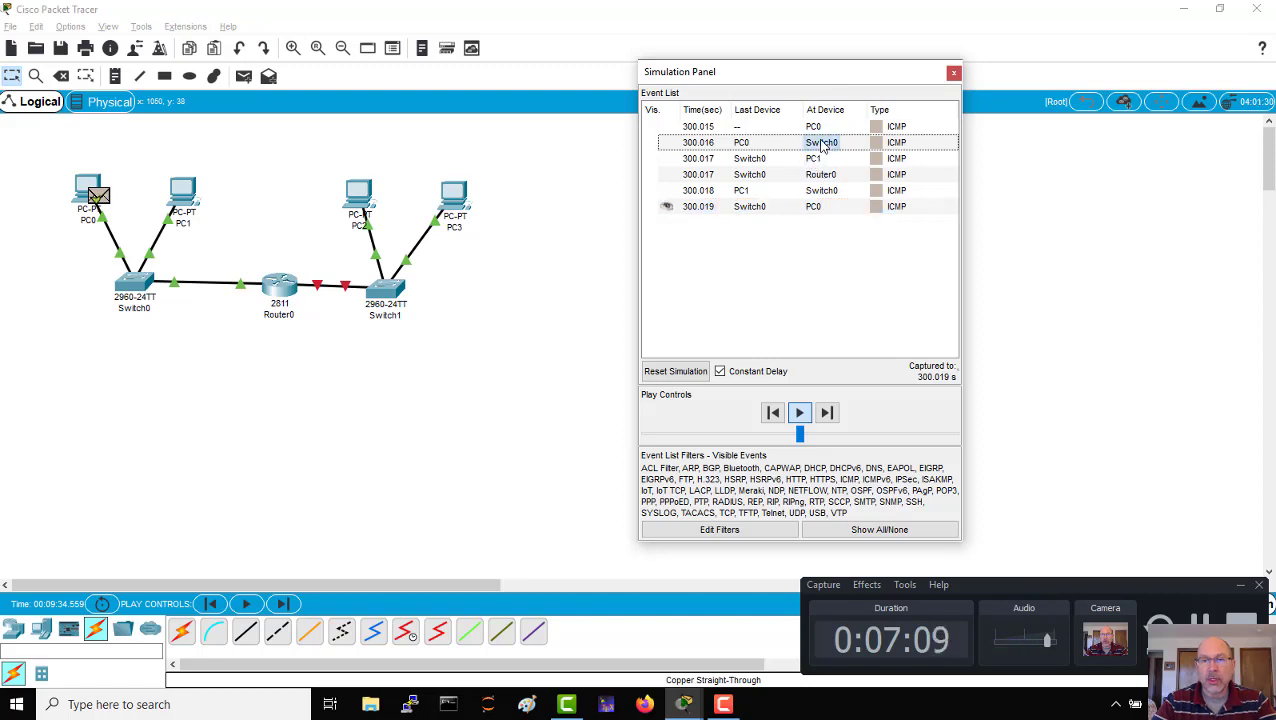
pyautogui.click(545, 144)
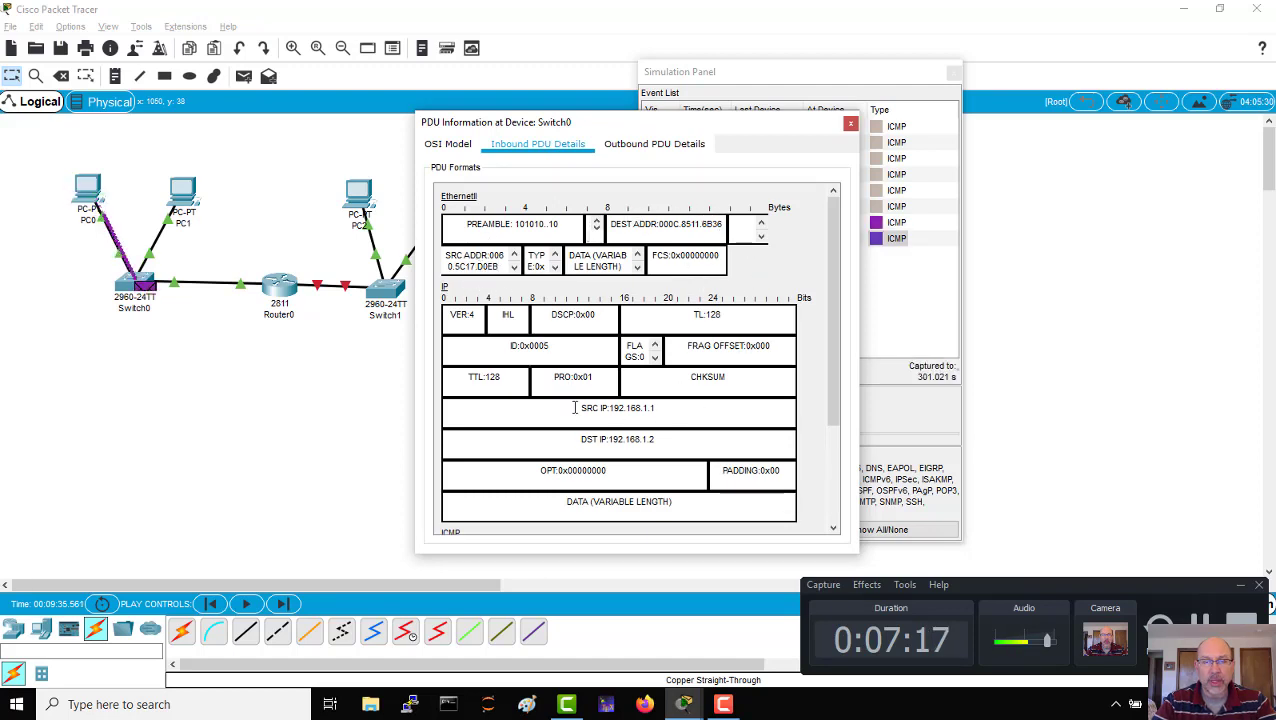
pyautogui.click(849, 125)
pyautogui.moveTo(862, 82); pyautogui.dragTo(962, 70)
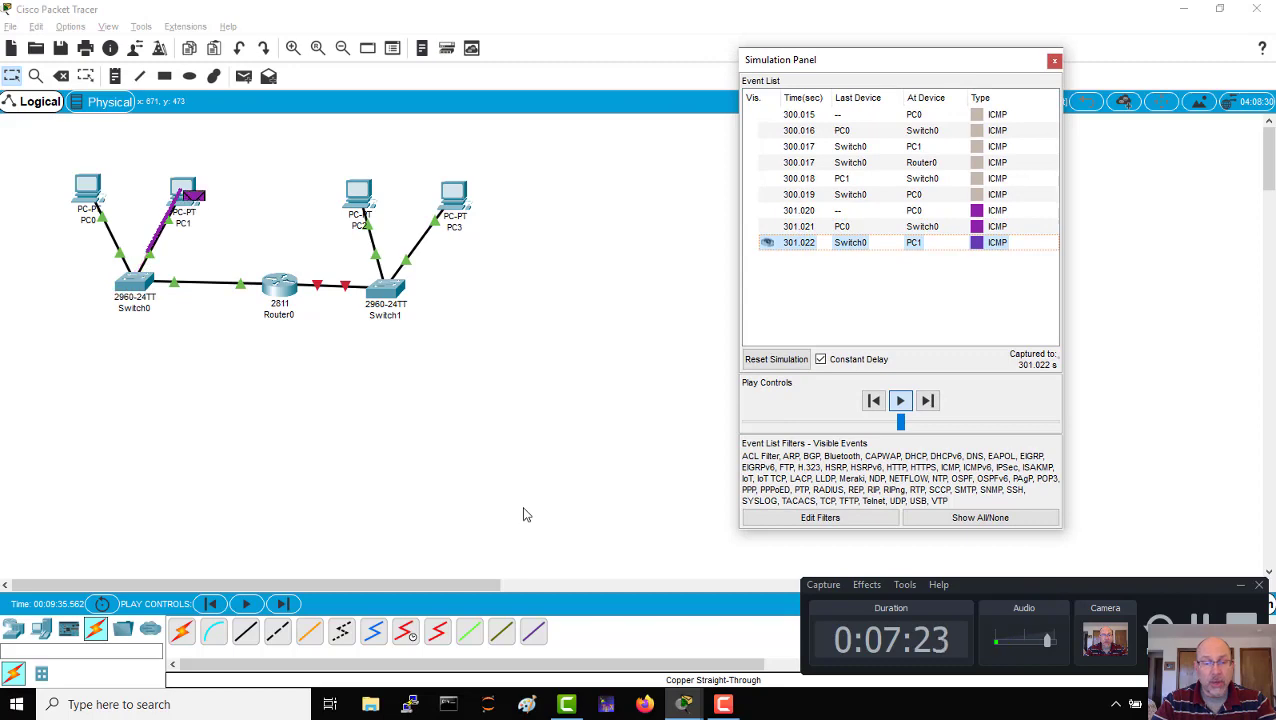
# Bring PC0's command prompt forward to check the ping replies, keeping Router0's CLI window out of view.
pyautogui.hotkey('alt', 'Tab')
pyautogui.press('Tab')
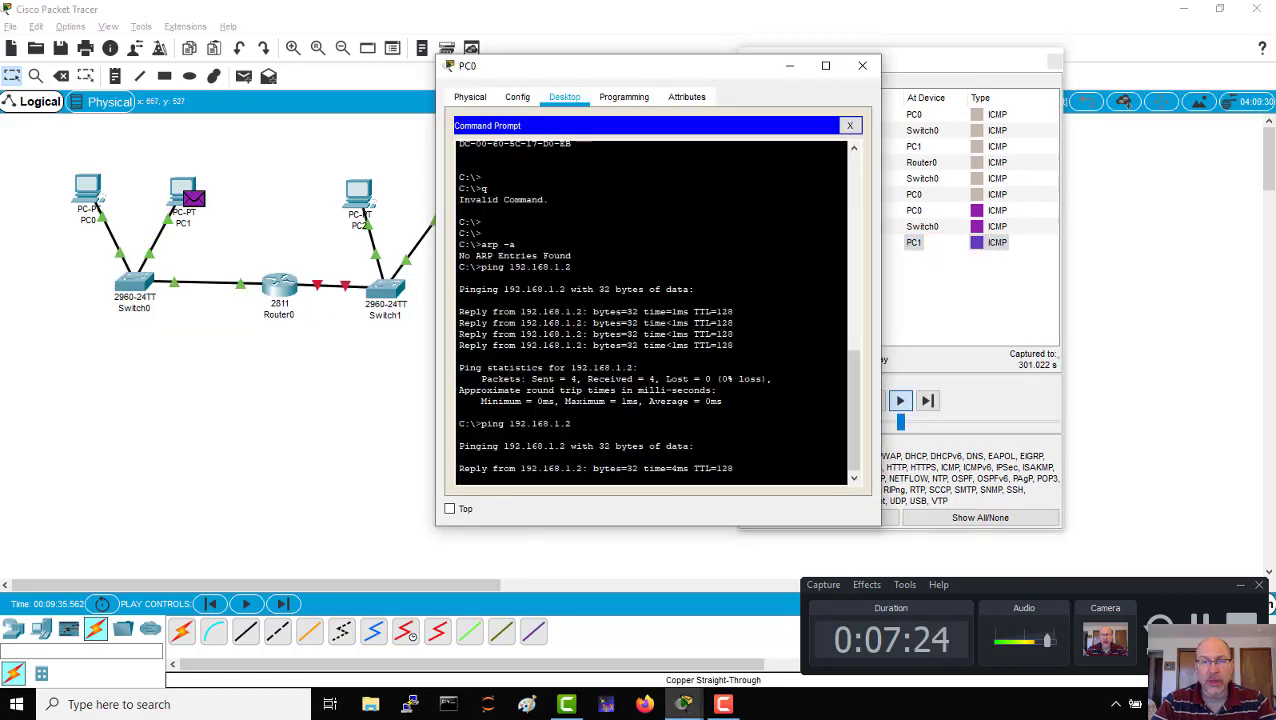
pyautogui.hotkey('alt', 'Tab')
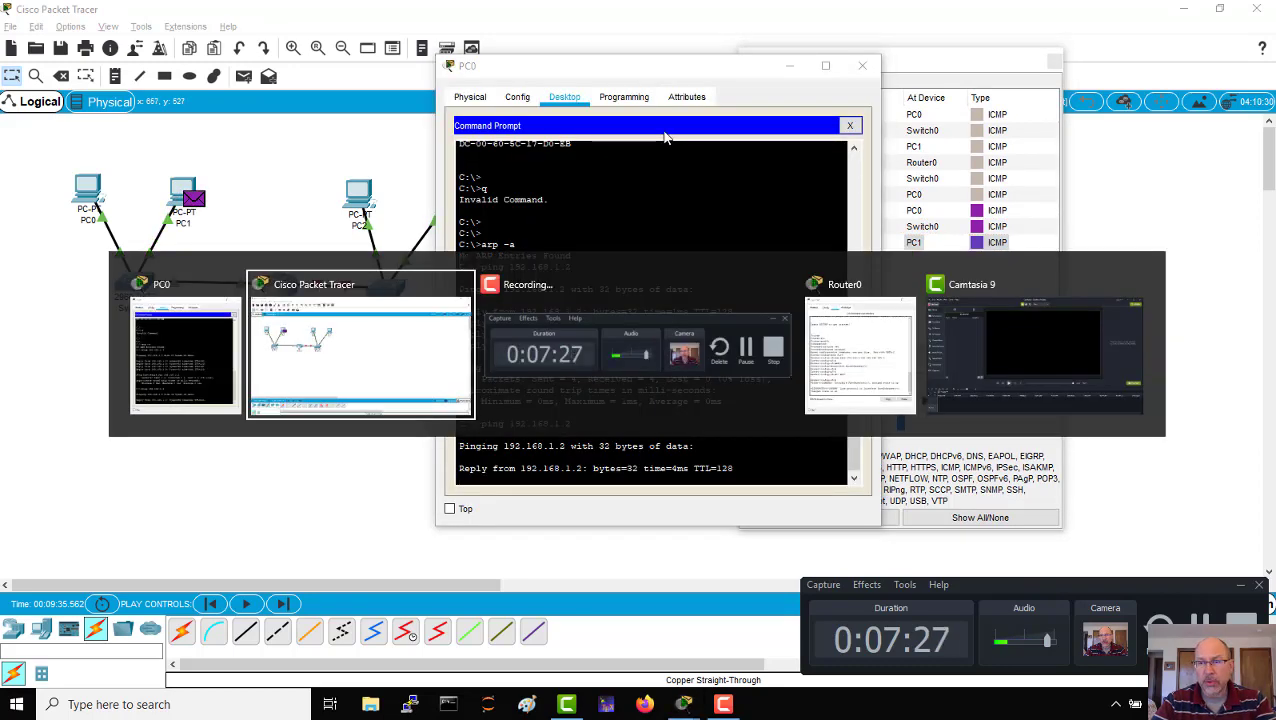
pyautogui.press('Tab')
pyautogui.press('Tab')
pyautogui.press('Tab')
pyautogui.press('Tab')
pyautogui.press('Tab')
pyautogui.press('Tab')
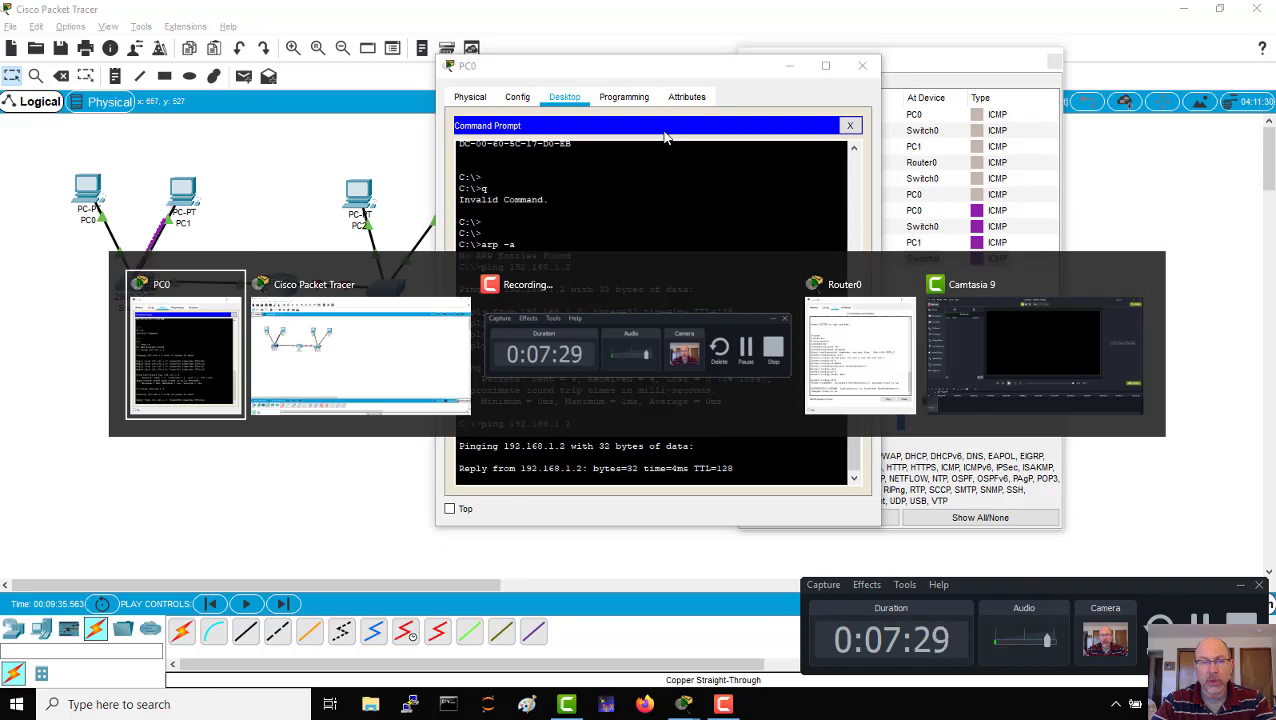
pyautogui.press('Tab')
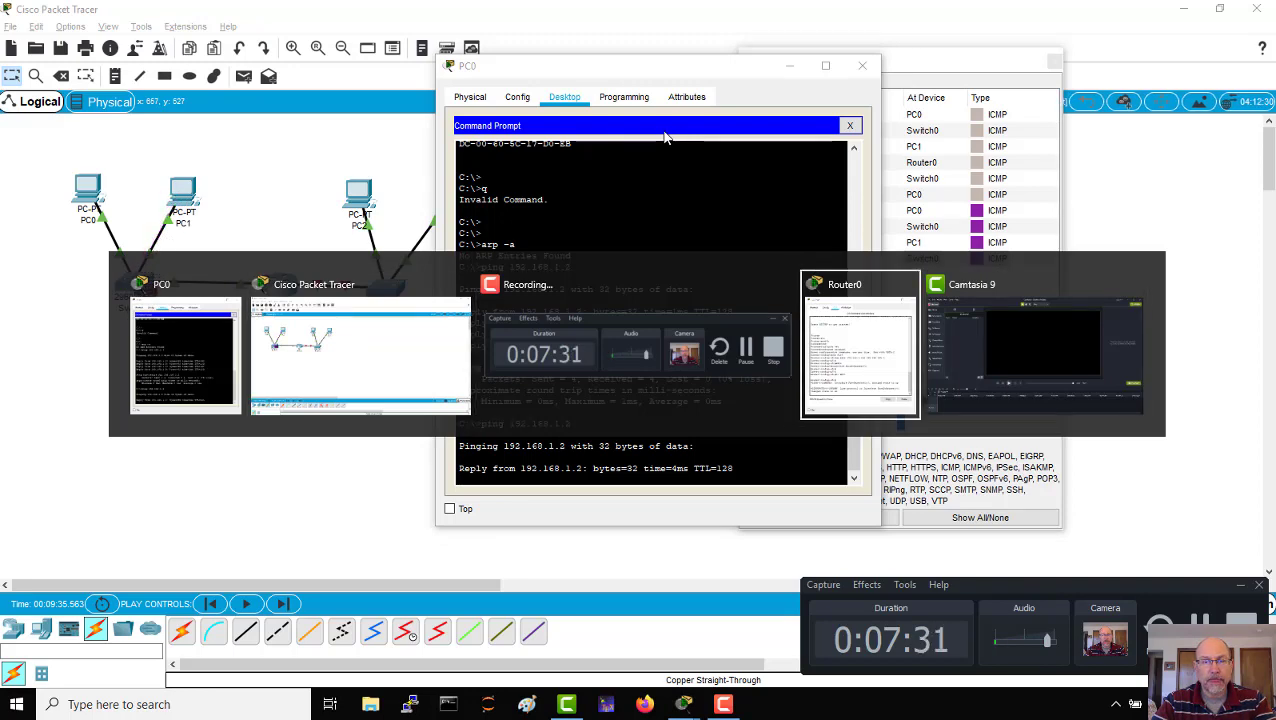
pyautogui.hotkey('alt', 'Tab')
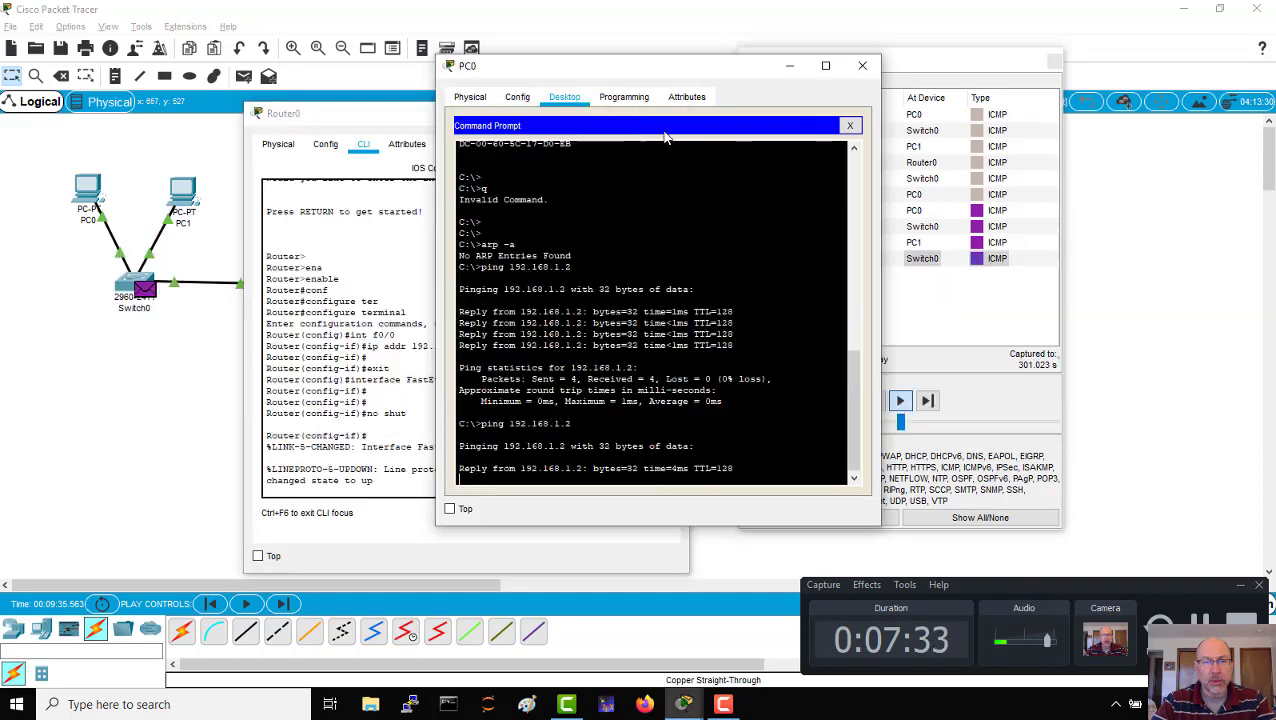
pyautogui.moveTo(357, 113); pyautogui.dragTo(669, 173)
pyautogui.click(984, 173)
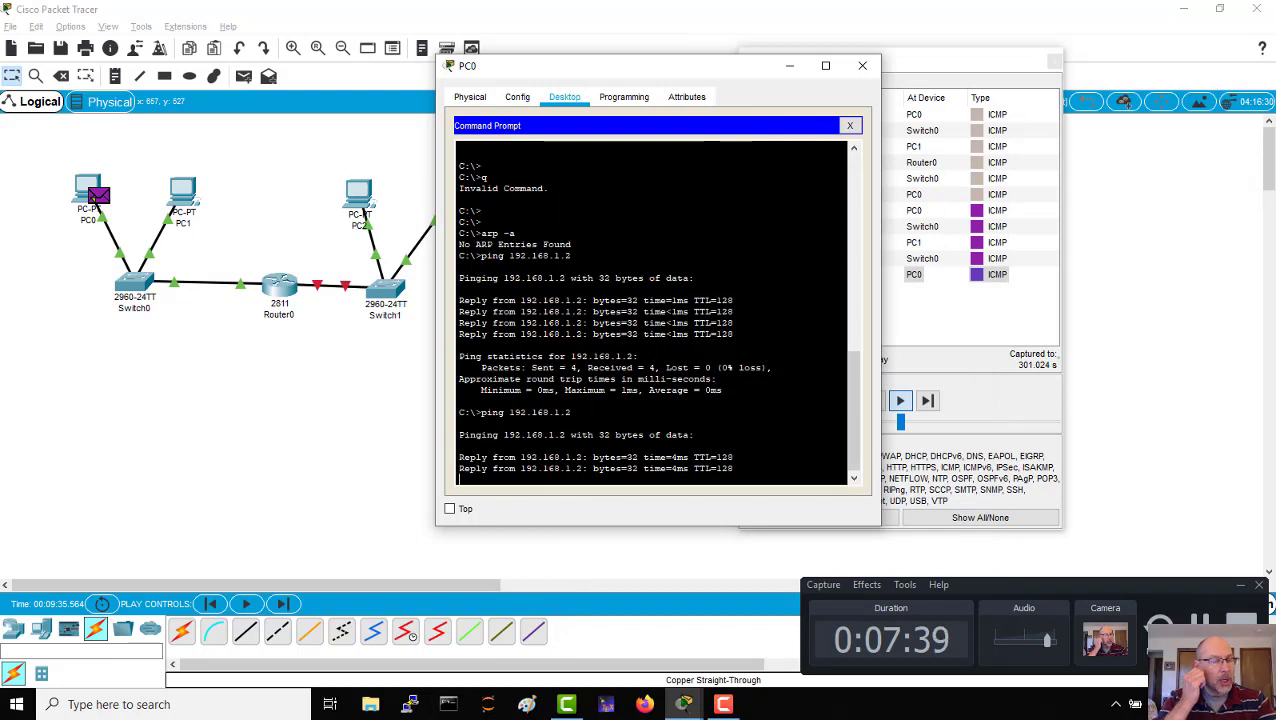
# Interrupt the running ping on PC0 and move its window clear of PC2 and PC3.
pyautogui.hotkey('ctrl', 'c')
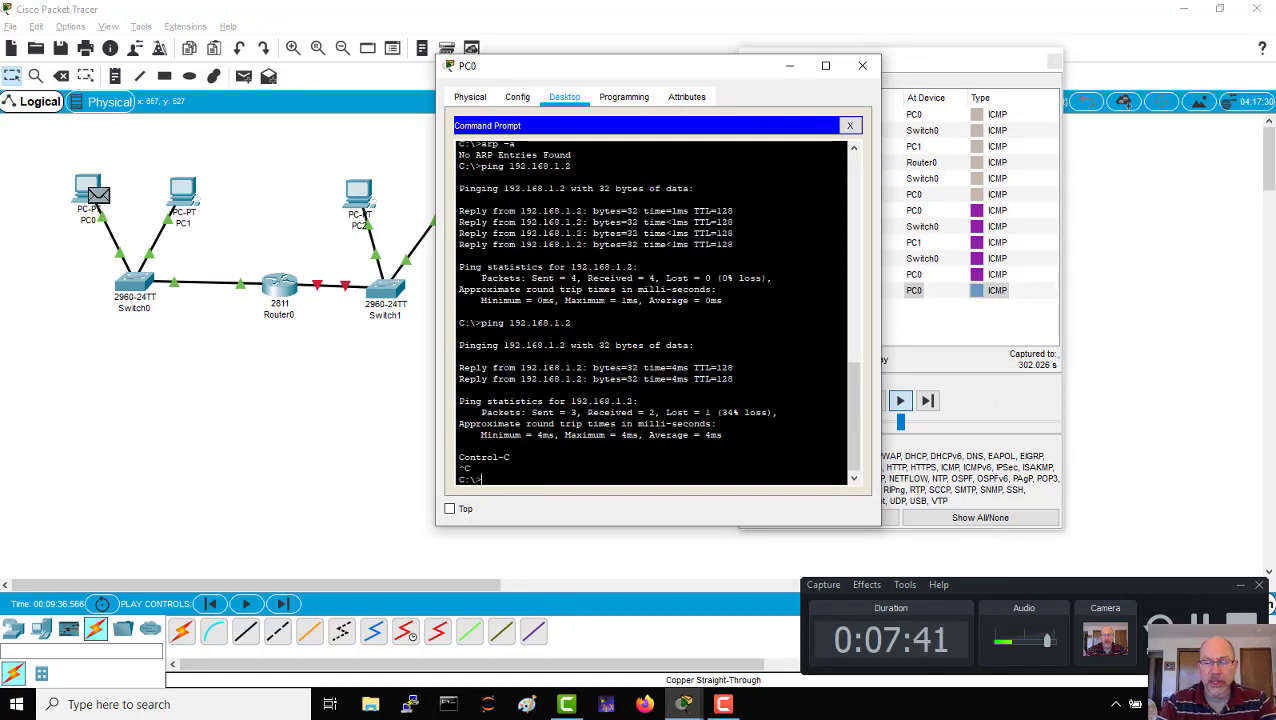
pyautogui.write('pin')
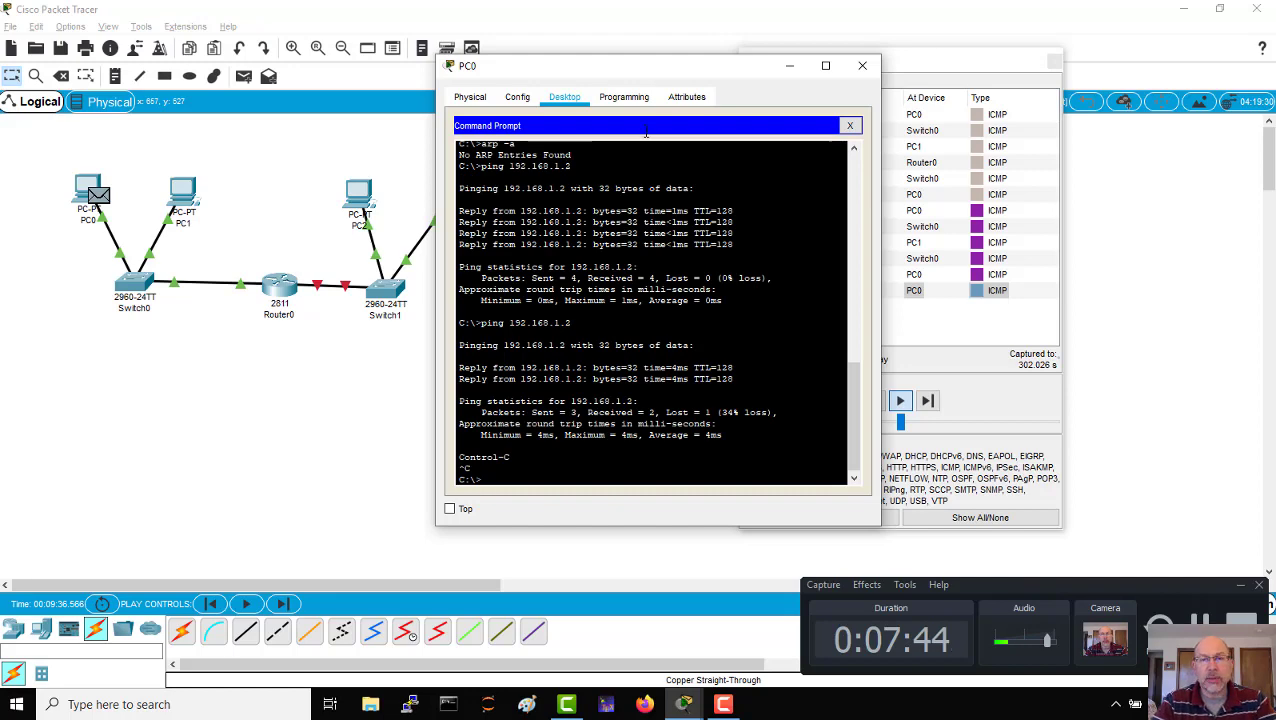
pyautogui.moveTo(660, 72); pyautogui.dragTo(790, 55)
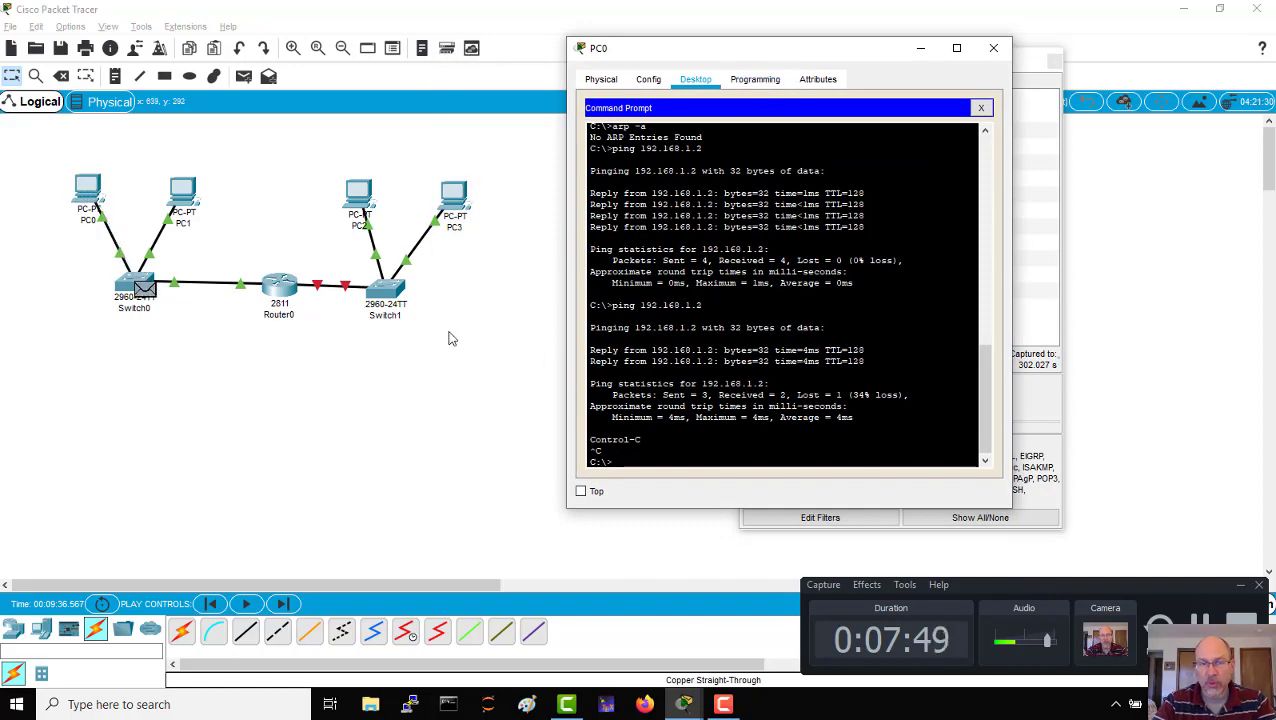
# Give PC2's FastEthernet0 interface the static IP address 192.168.2.1 with subnet mask 255.255.255.0.
pyautogui.click(360, 196)
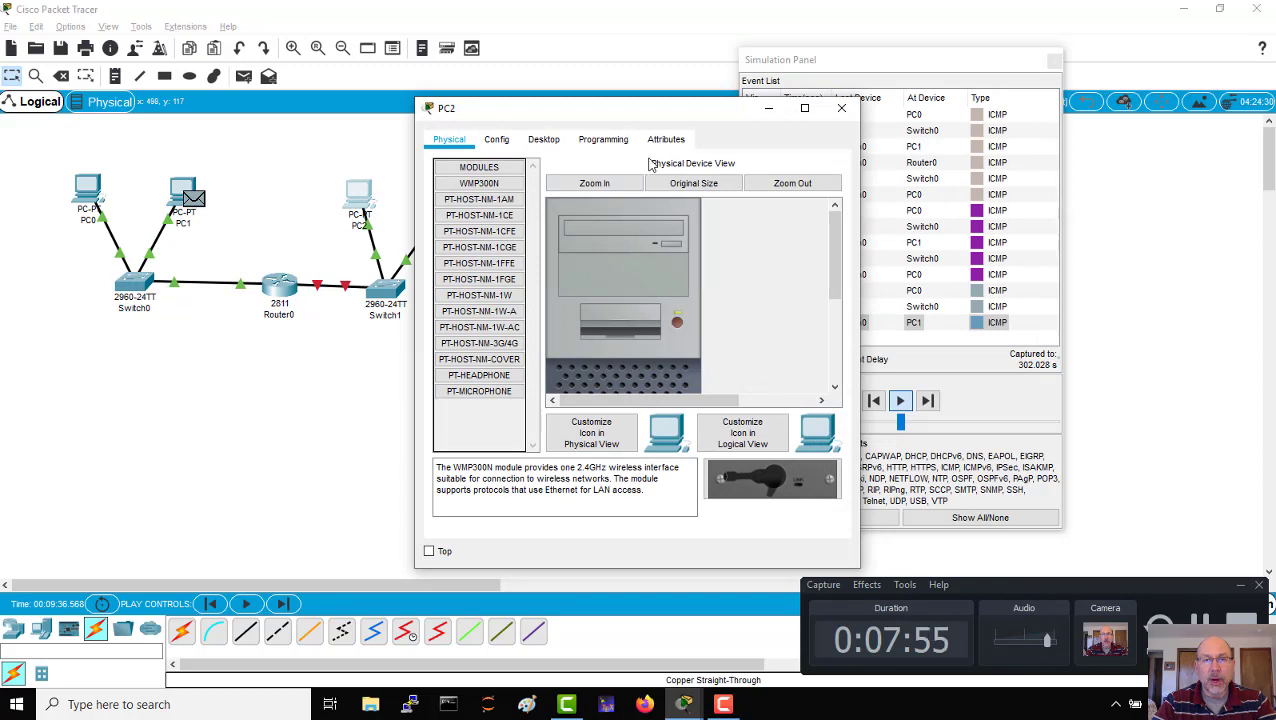
pyautogui.click(498, 140)
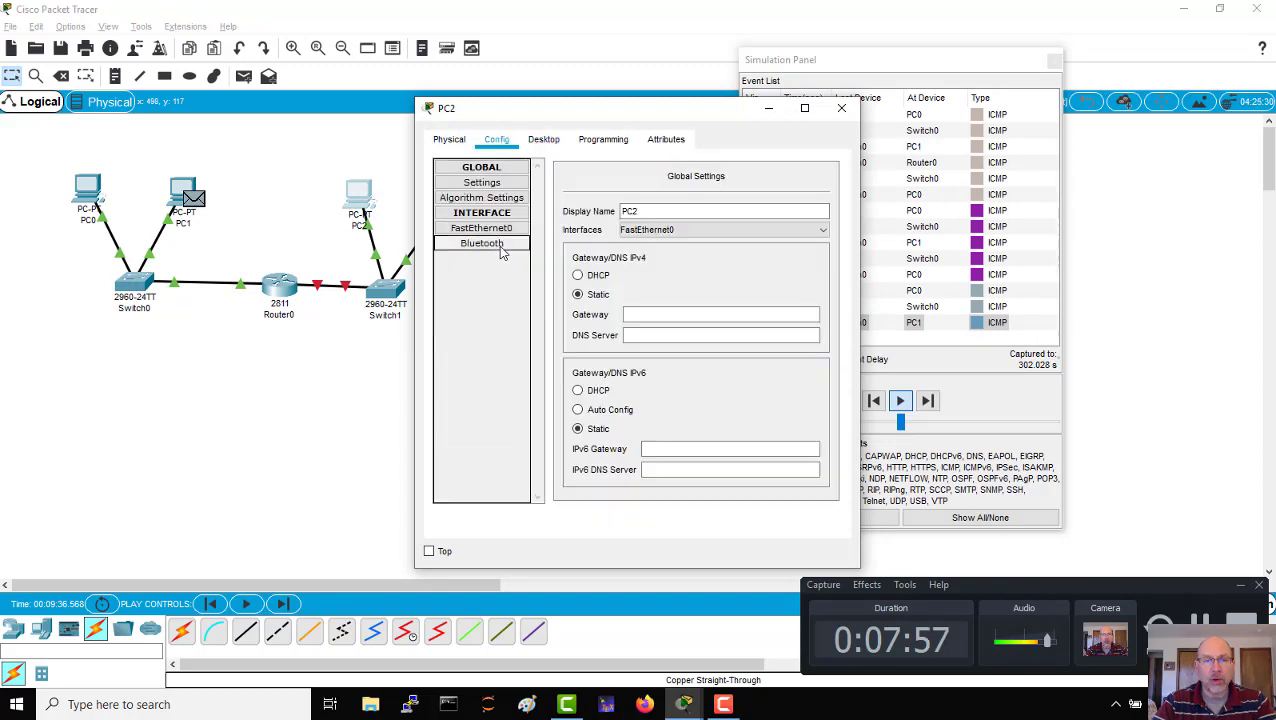
pyautogui.click(481, 228)
pyautogui.click(744, 292)
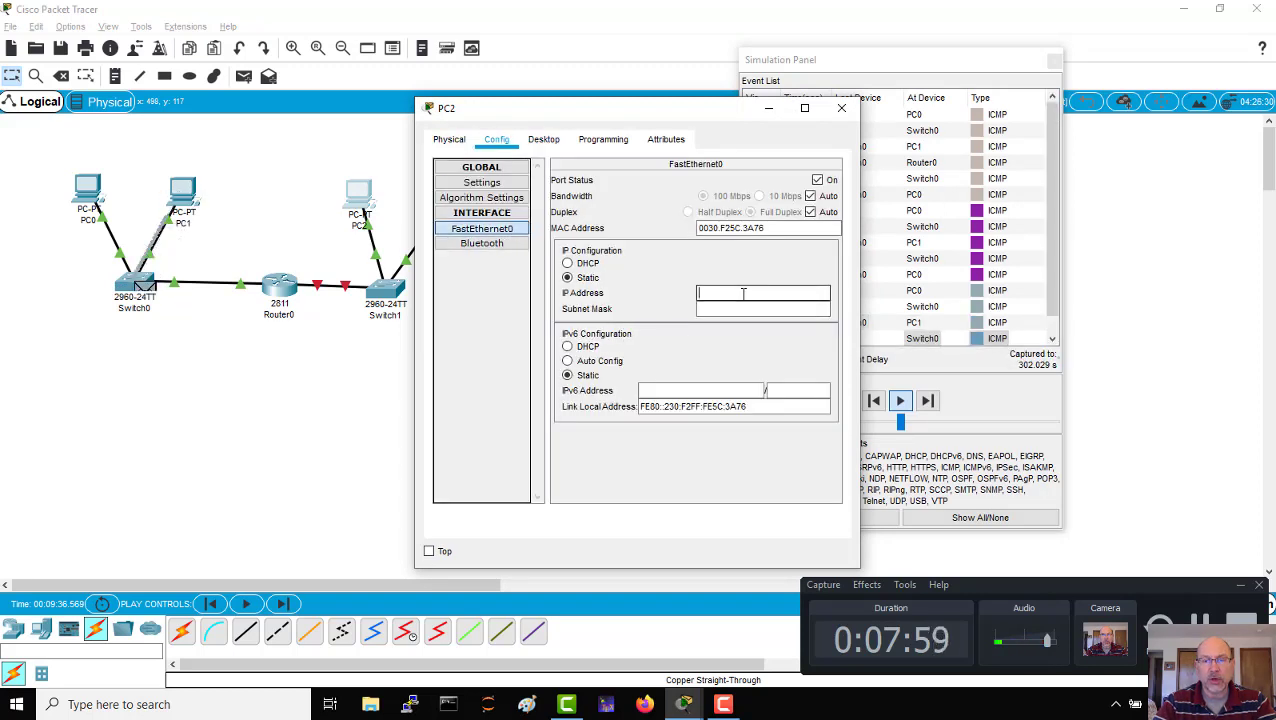
pyautogui.write('192.168.2.')
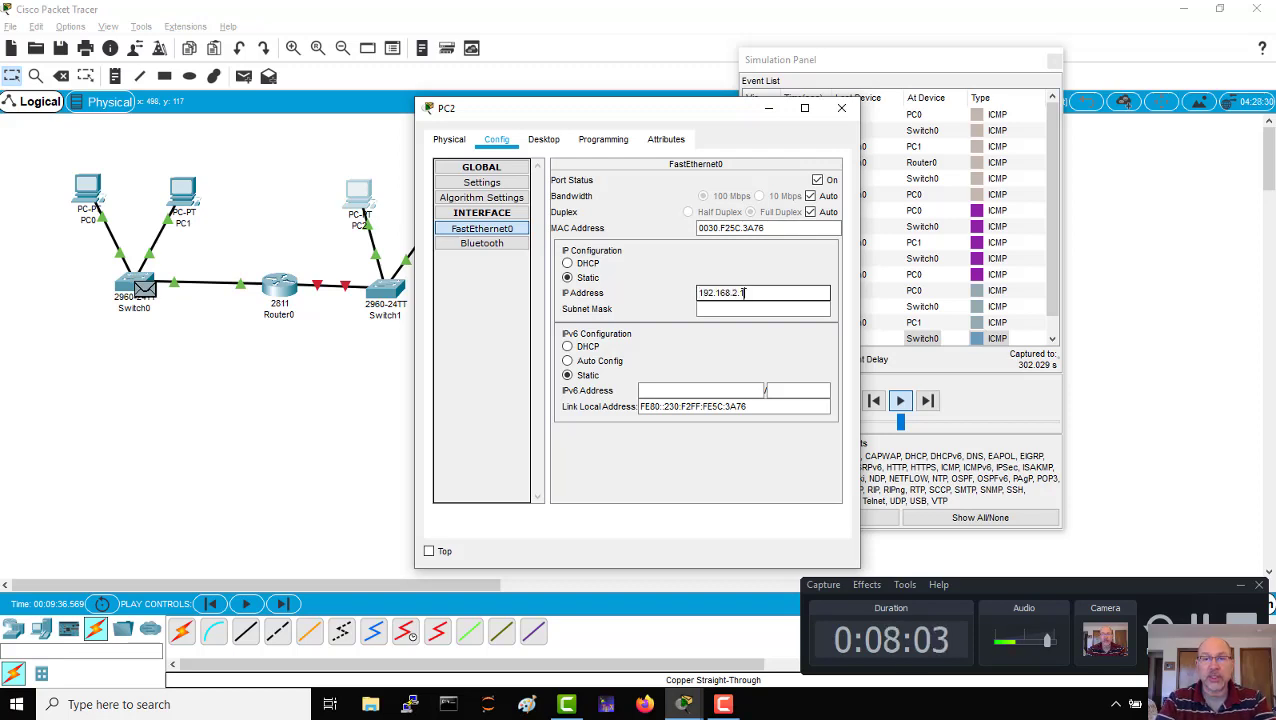
pyautogui.press('Tab')
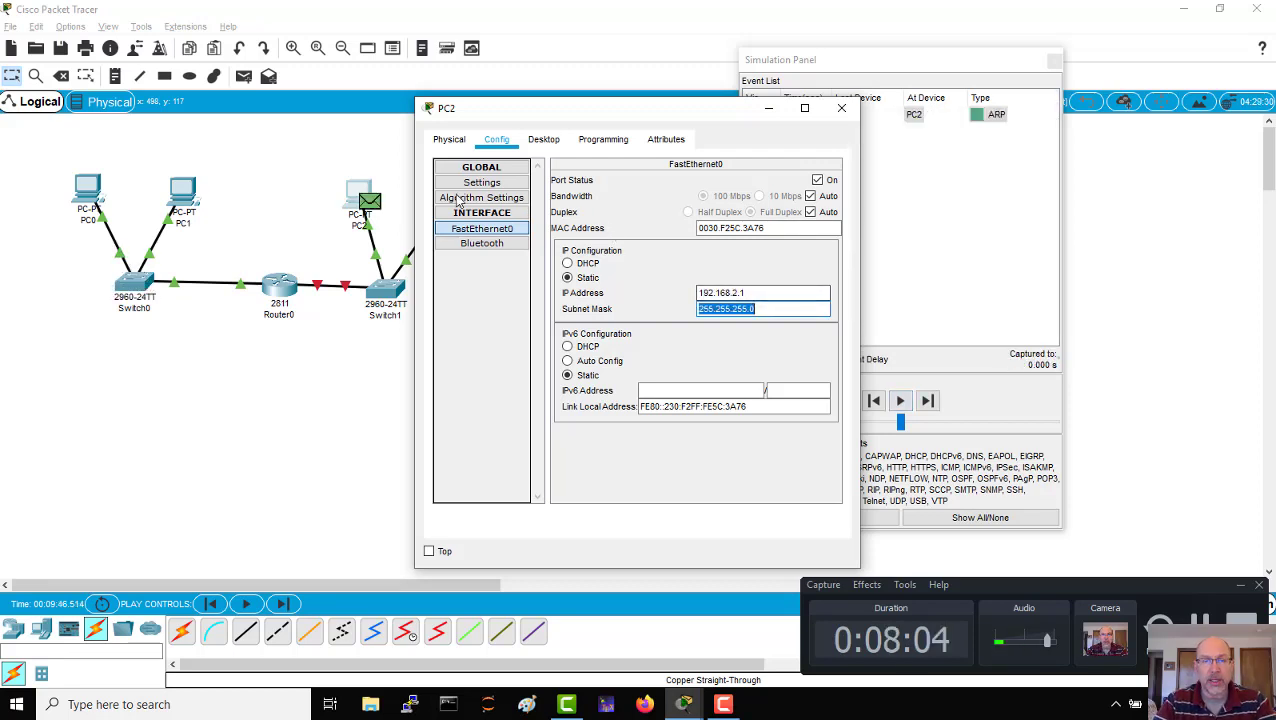
# Set PC2's static IPv4 default gateway to 192.168.2.254 in its global settings and close its configuration window.
pyautogui.click(470, 185)
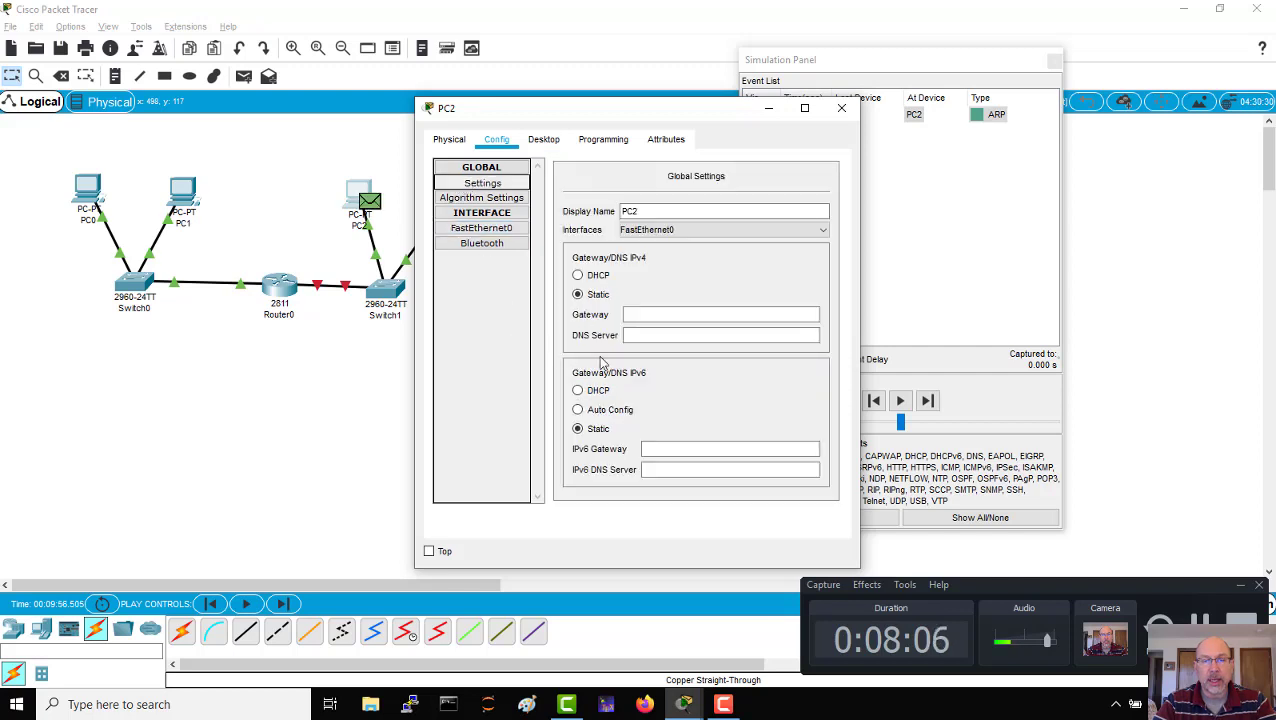
pyautogui.click(652, 315)
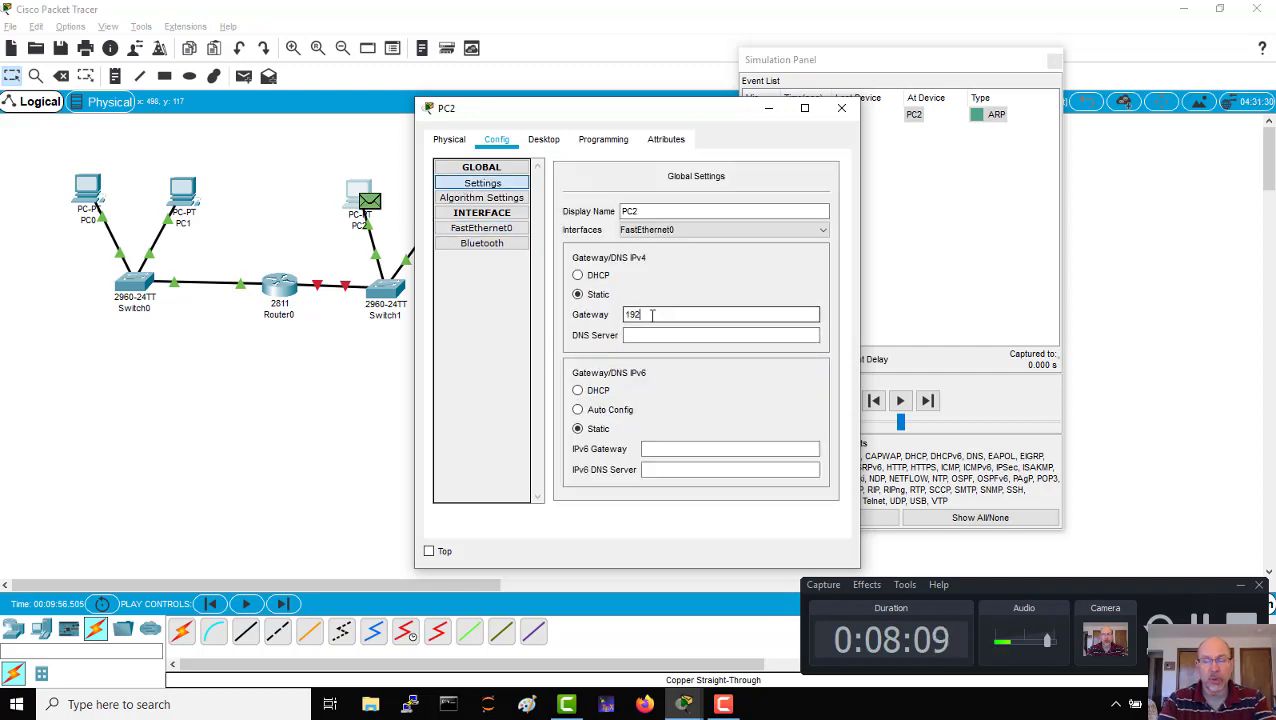
pyautogui.write('192.168.2.2')
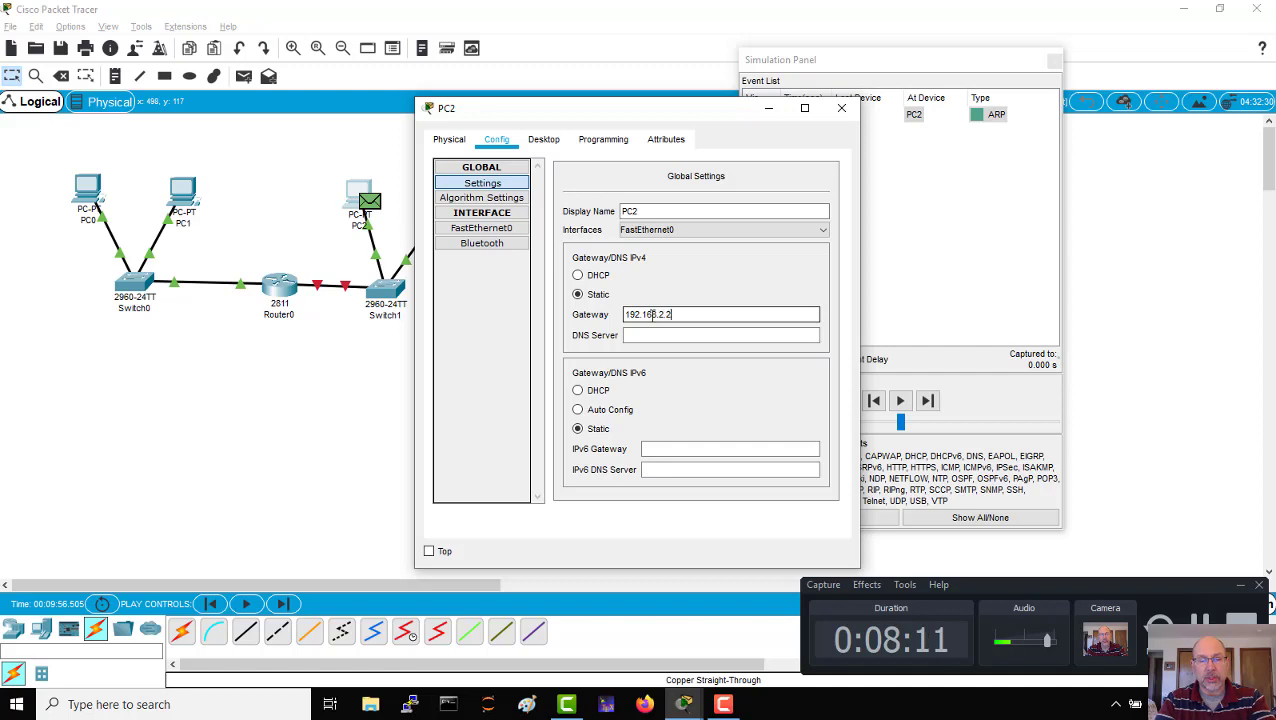
pyautogui.write('54')
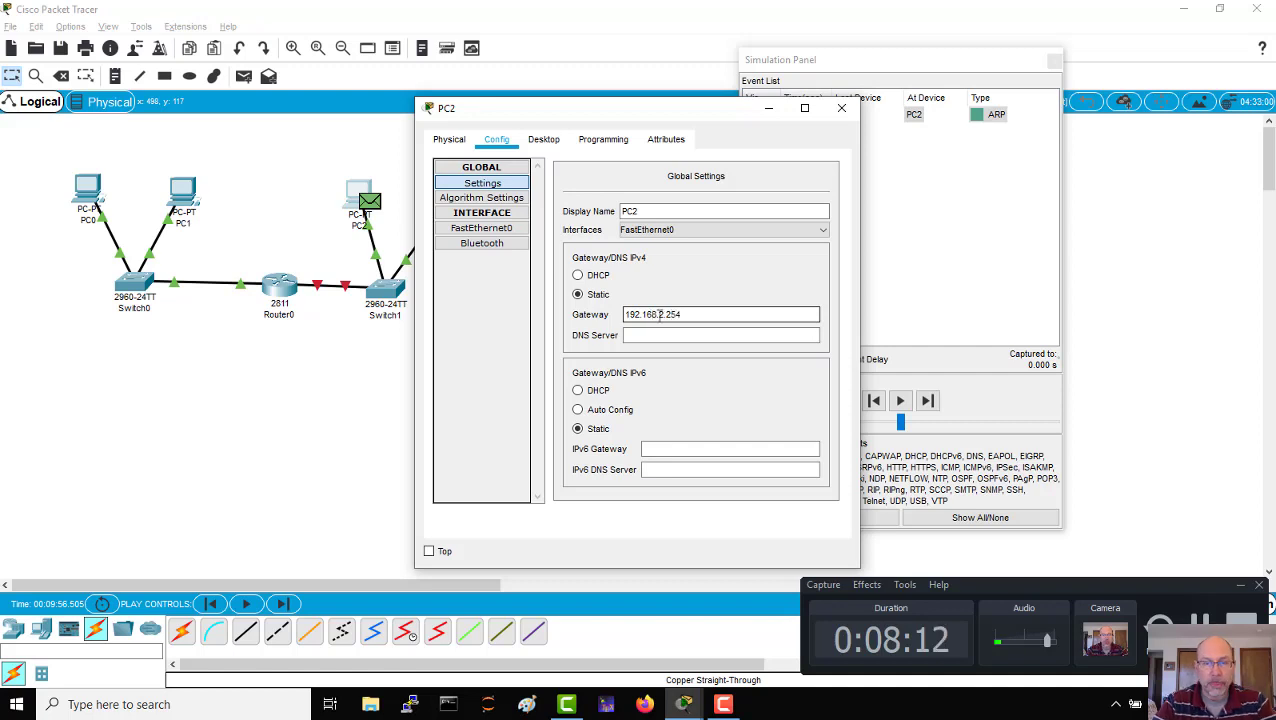
pyautogui.click(841, 108)
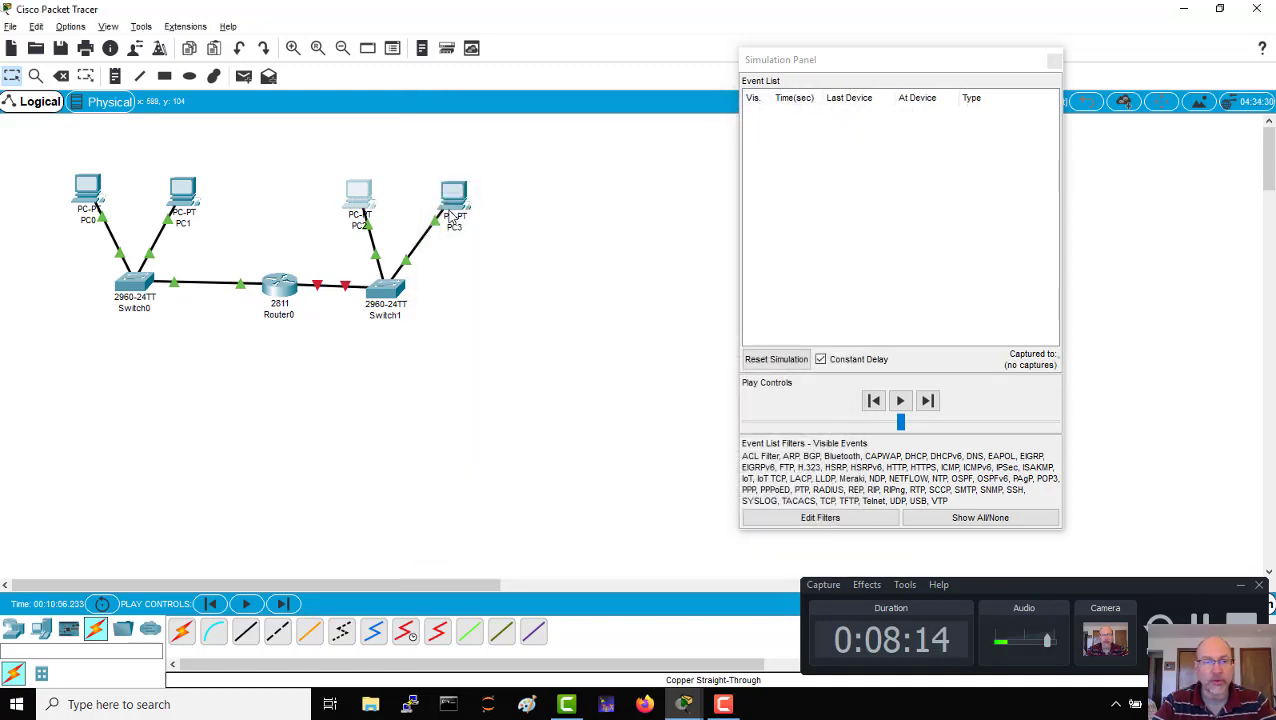
# In Router0's CLI, assign interface f0/1 the IP address 192.168.2.254 with subnet mask 255.255.255.0.
pyautogui.click(279, 286)
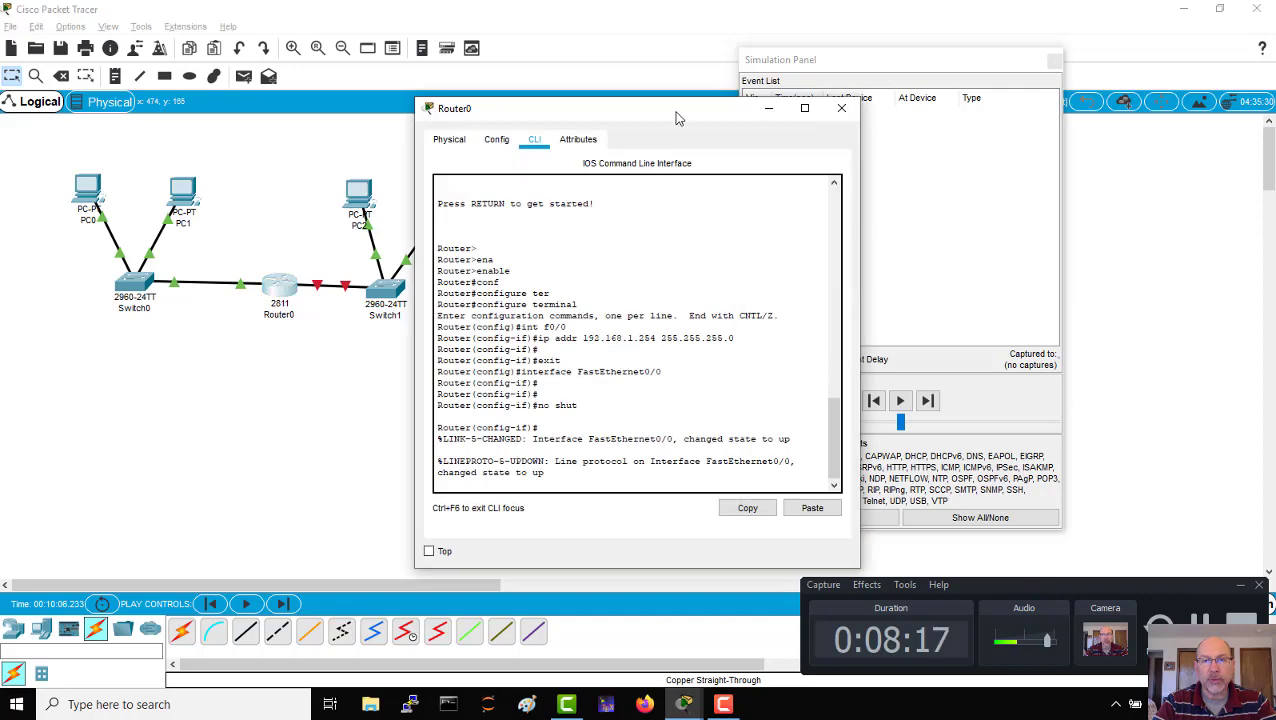
pyautogui.moveTo(675, 113); pyautogui.dragTo(786, 58)
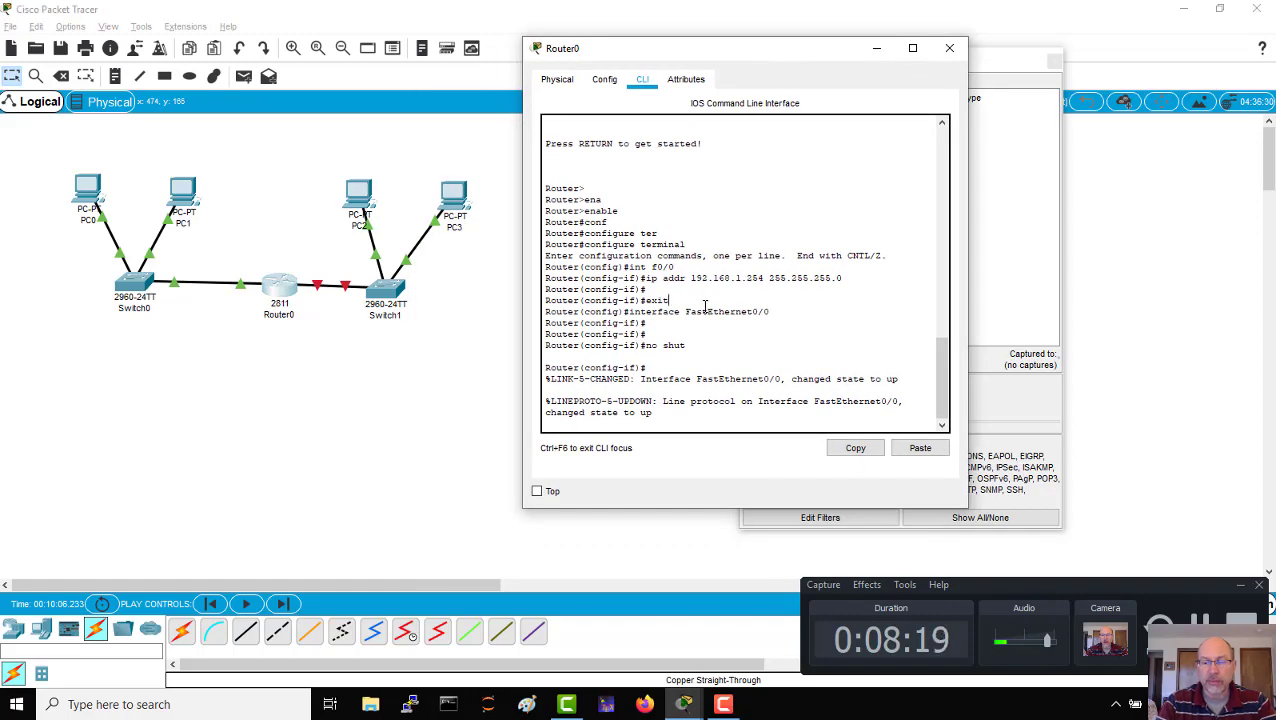
pyautogui.press('Return')
pyautogui.press('Return')
pyautogui.press('Return')
pyautogui.write('int f0/1')
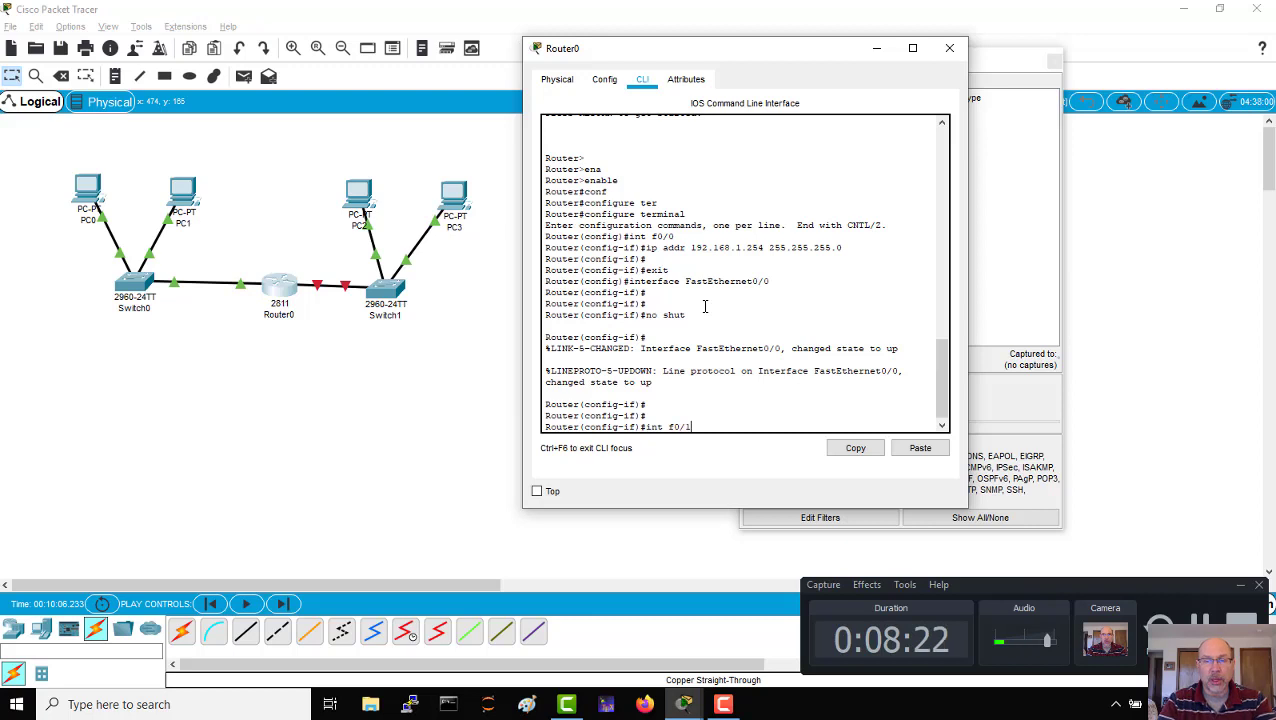
pyautogui.press('Return')
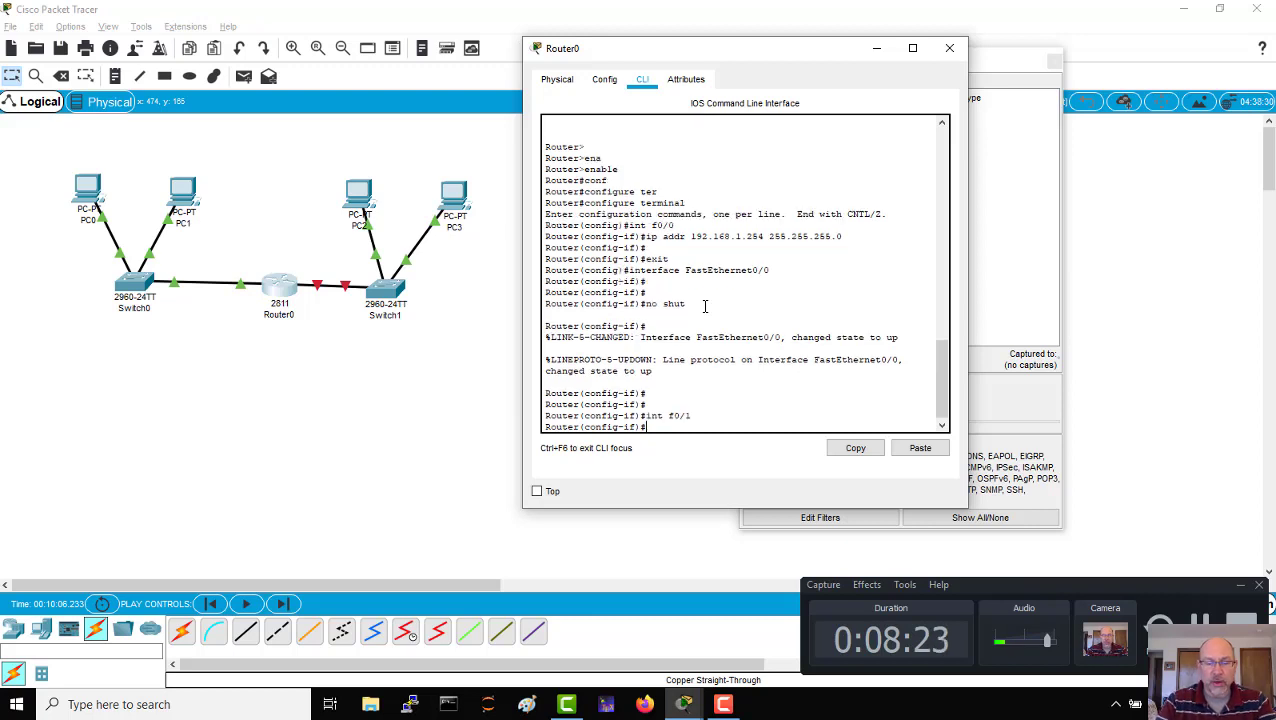
pyautogui.write('ip addr')
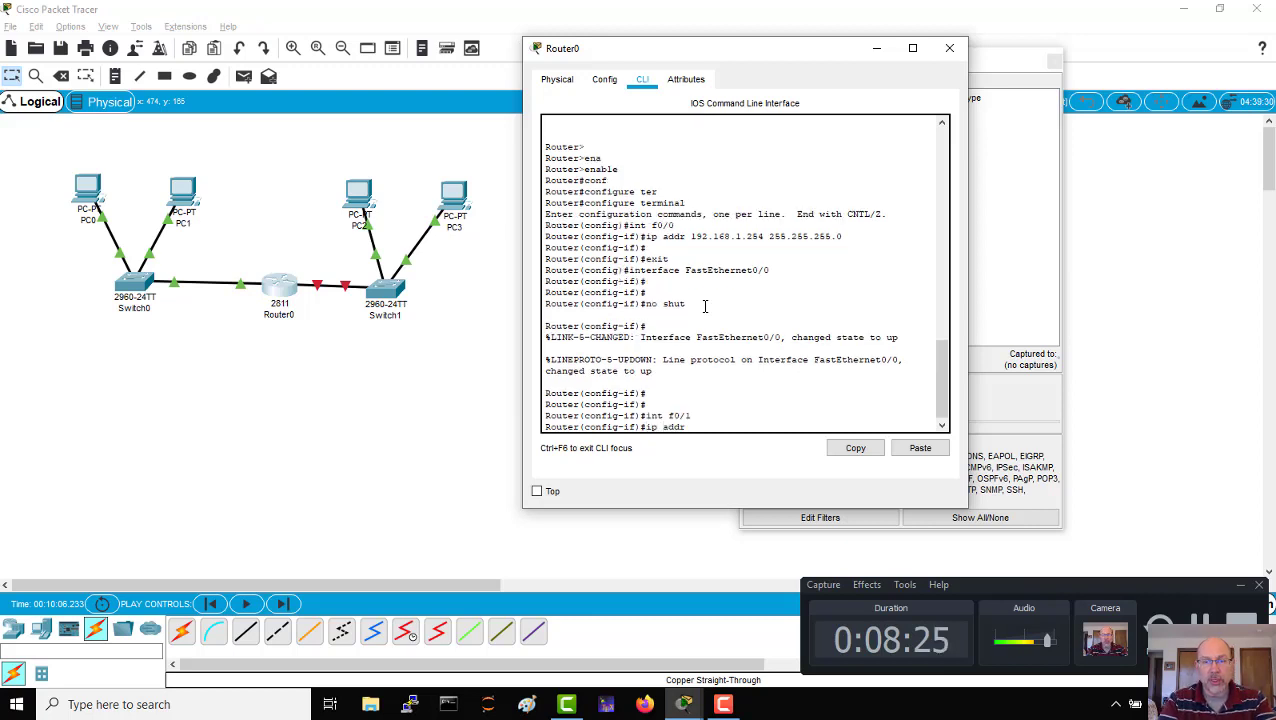
pyautogui.write(' 192.168.2.254')
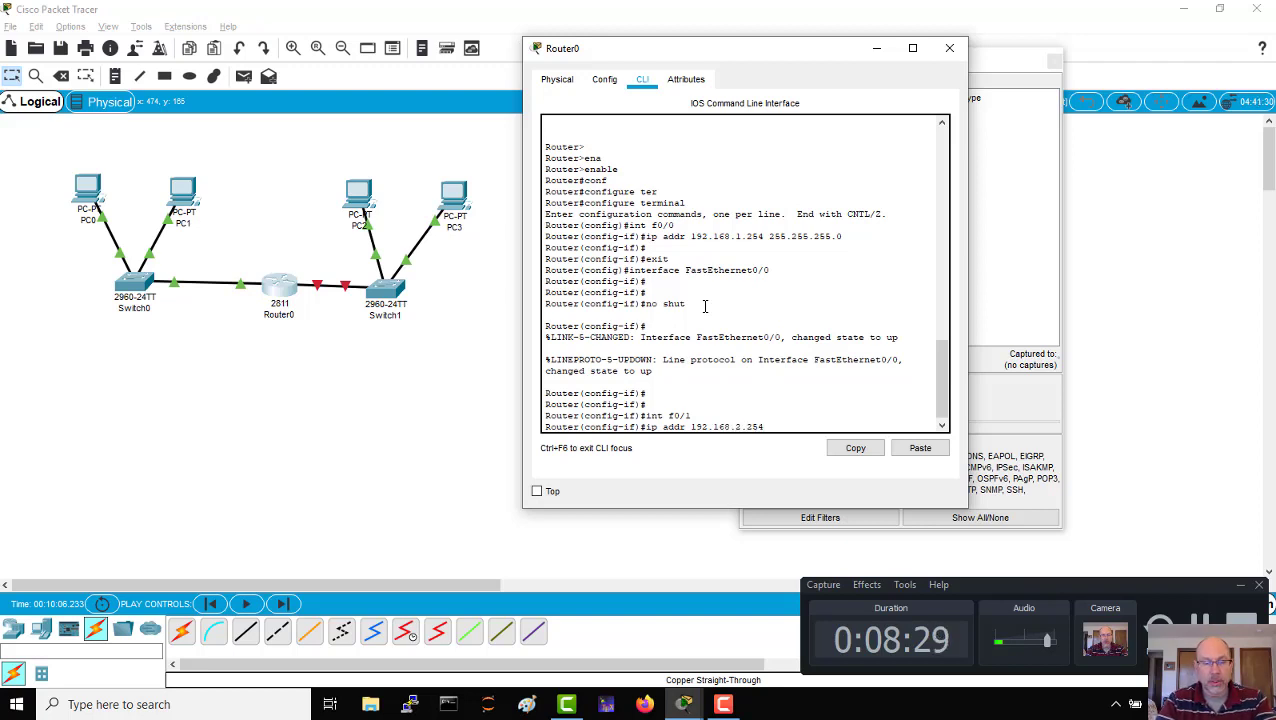
pyautogui.write(' 255.255.25')
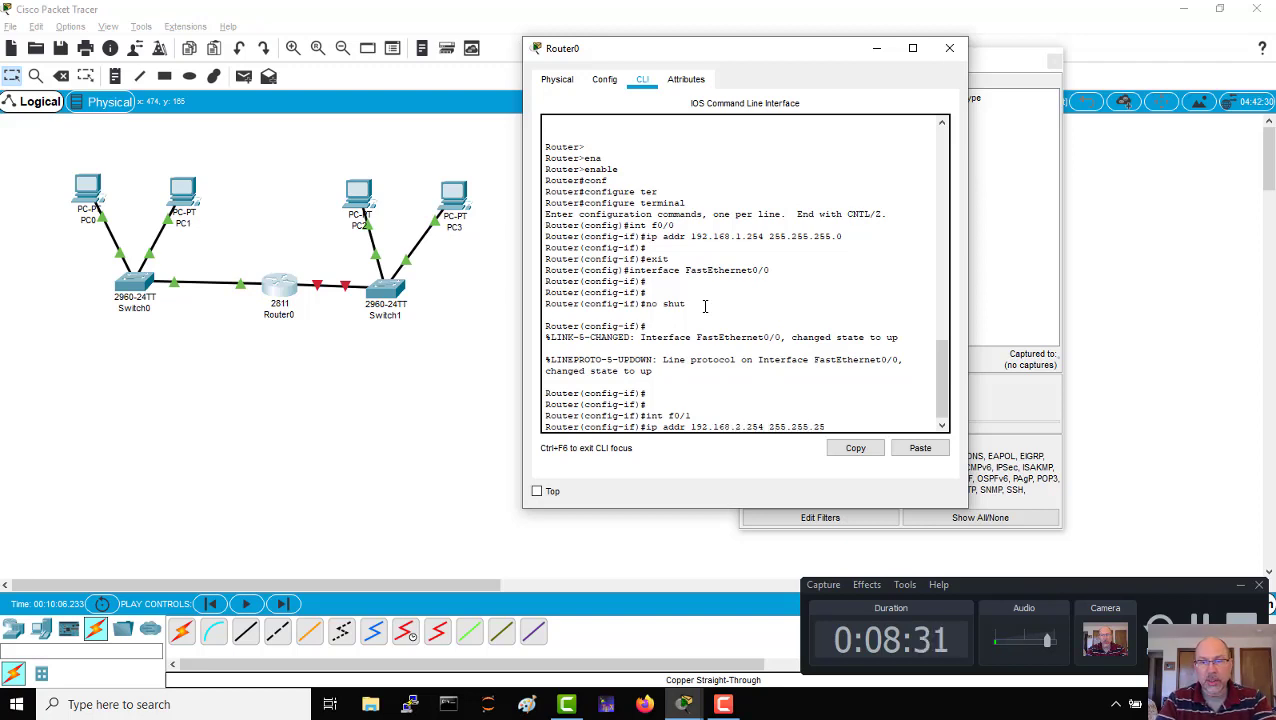
pyautogui.write('5.0')
pyautogui.press('Return')
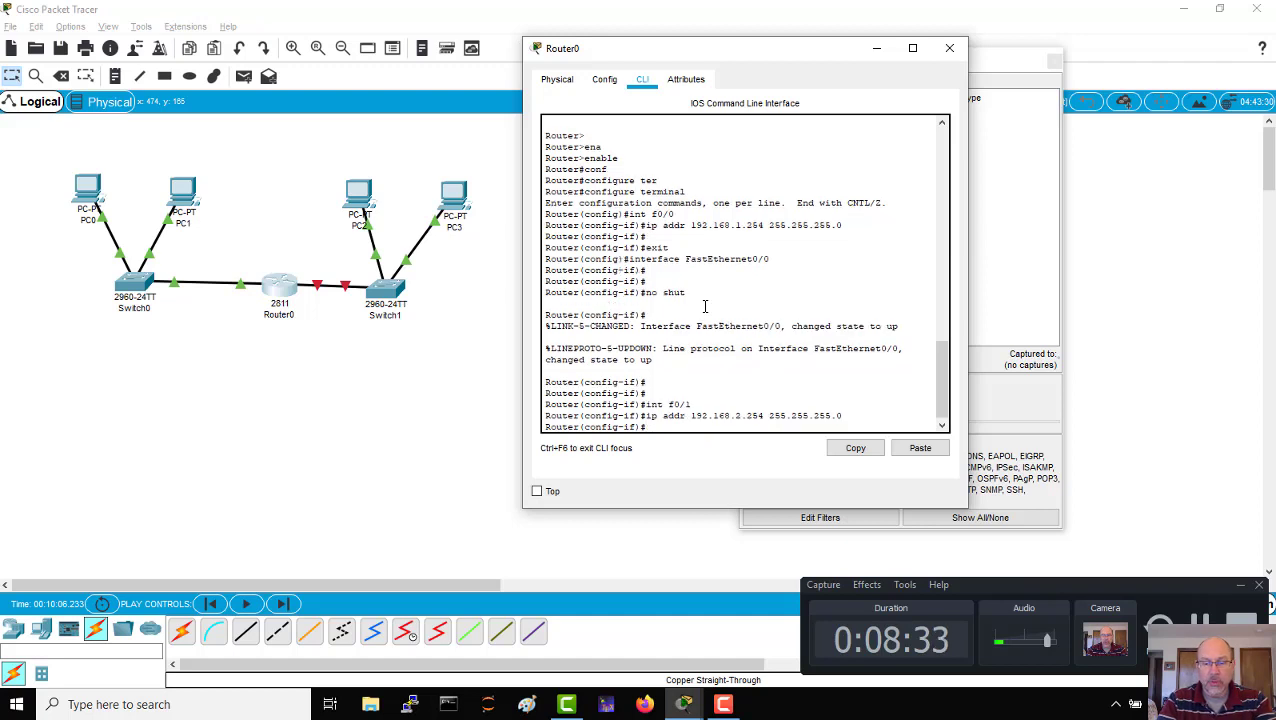
# Enable Router0's f0/1 interface with no shut and return to the topology and Simulation Panel.
pyautogui.write('no shut')
pyautogui.press('Return')
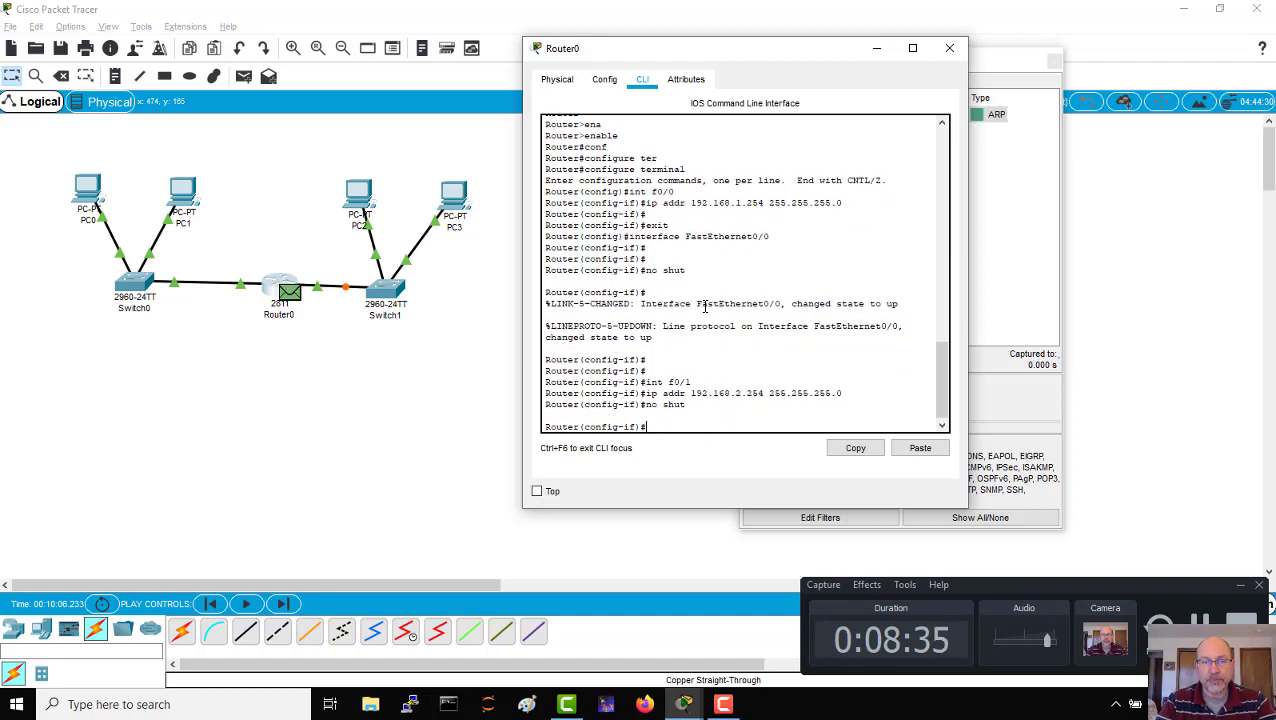
pyautogui.press('Return')
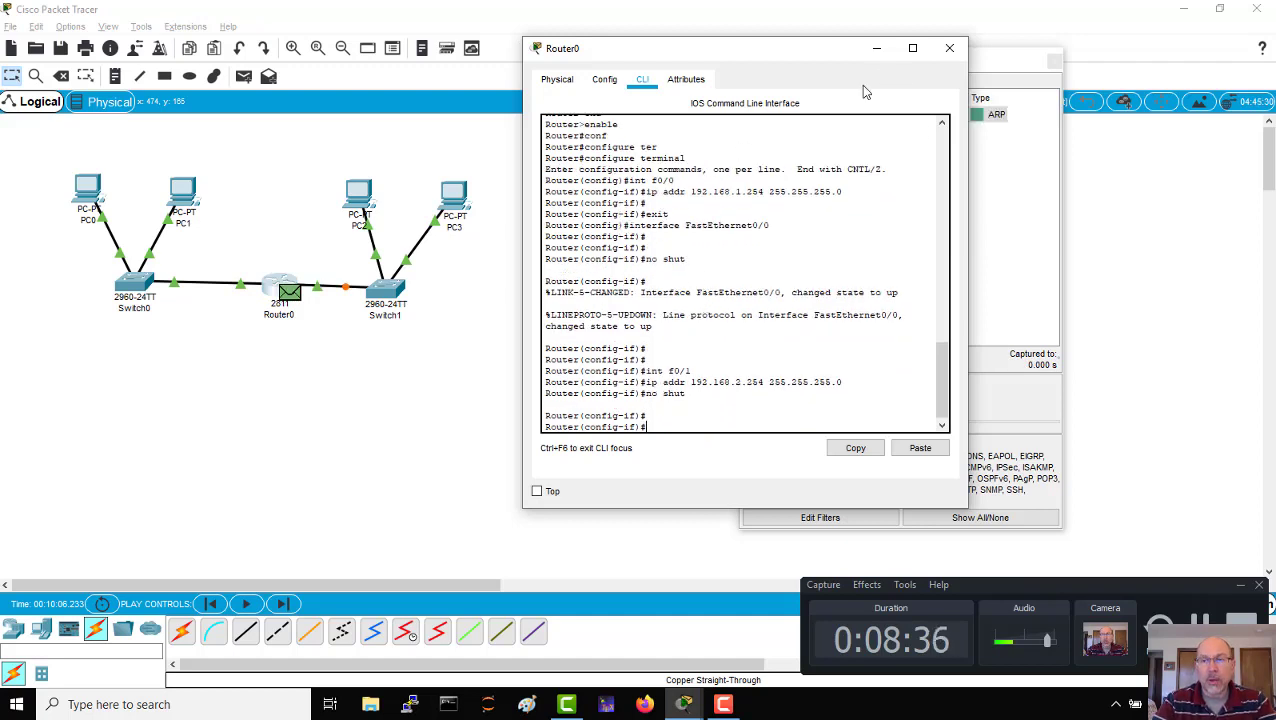
pyautogui.click(999, 60)
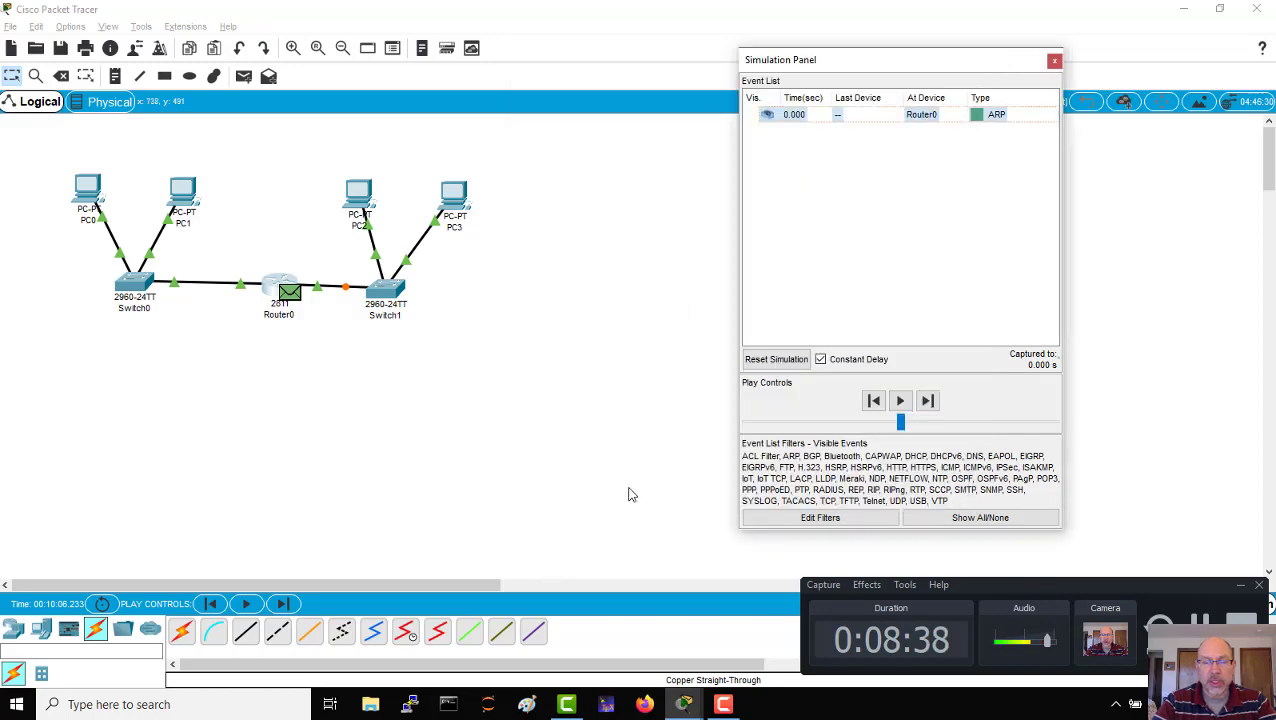
# Open PC0's command prompt and arrange it and the Simulation Panel so Router0 and PC2 stay in view.
pyautogui.click(88, 190)
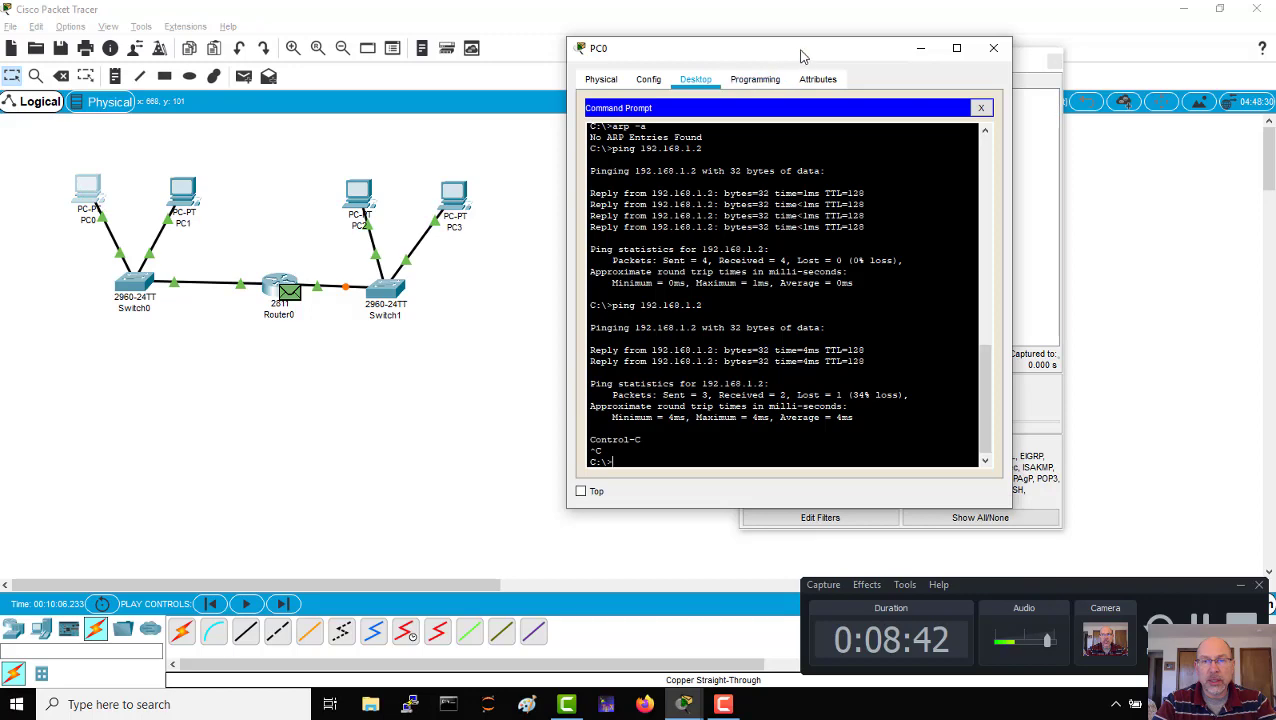
pyautogui.moveTo(800, 55); pyautogui.dragTo(526, 94)
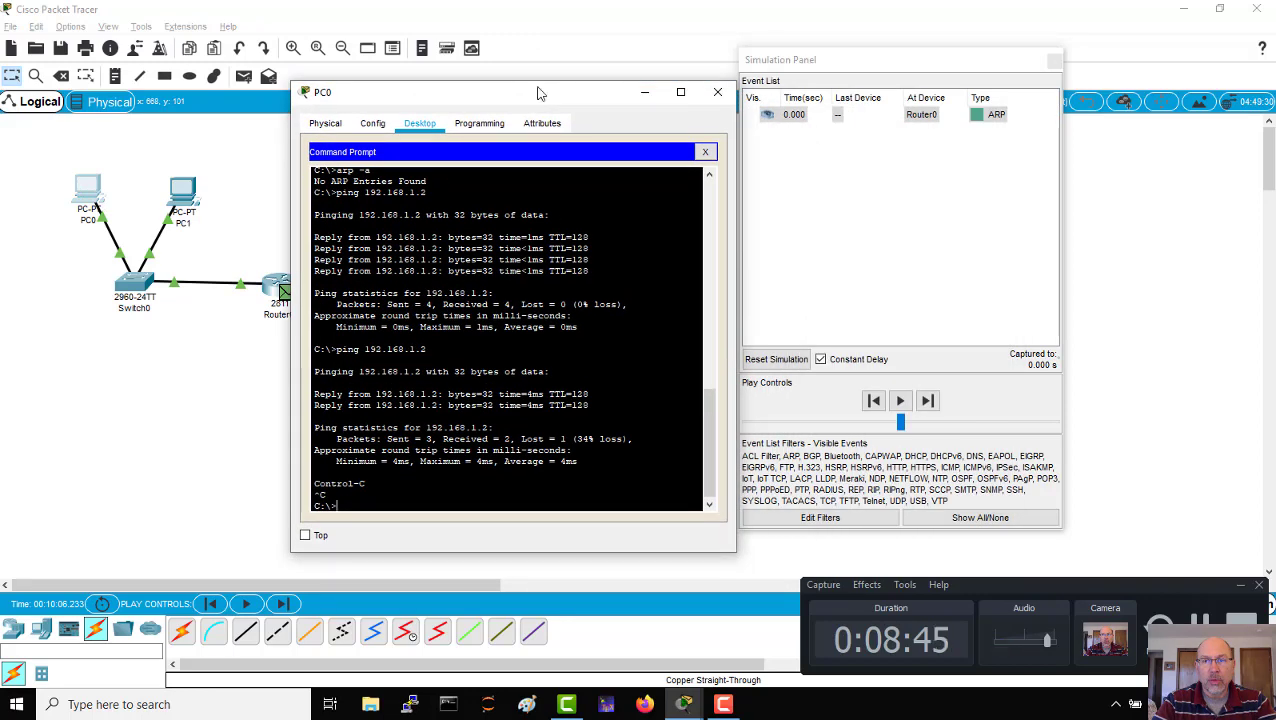
pyautogui.moveTo(858, 62); pyautogui.dragTo(1012, 76)
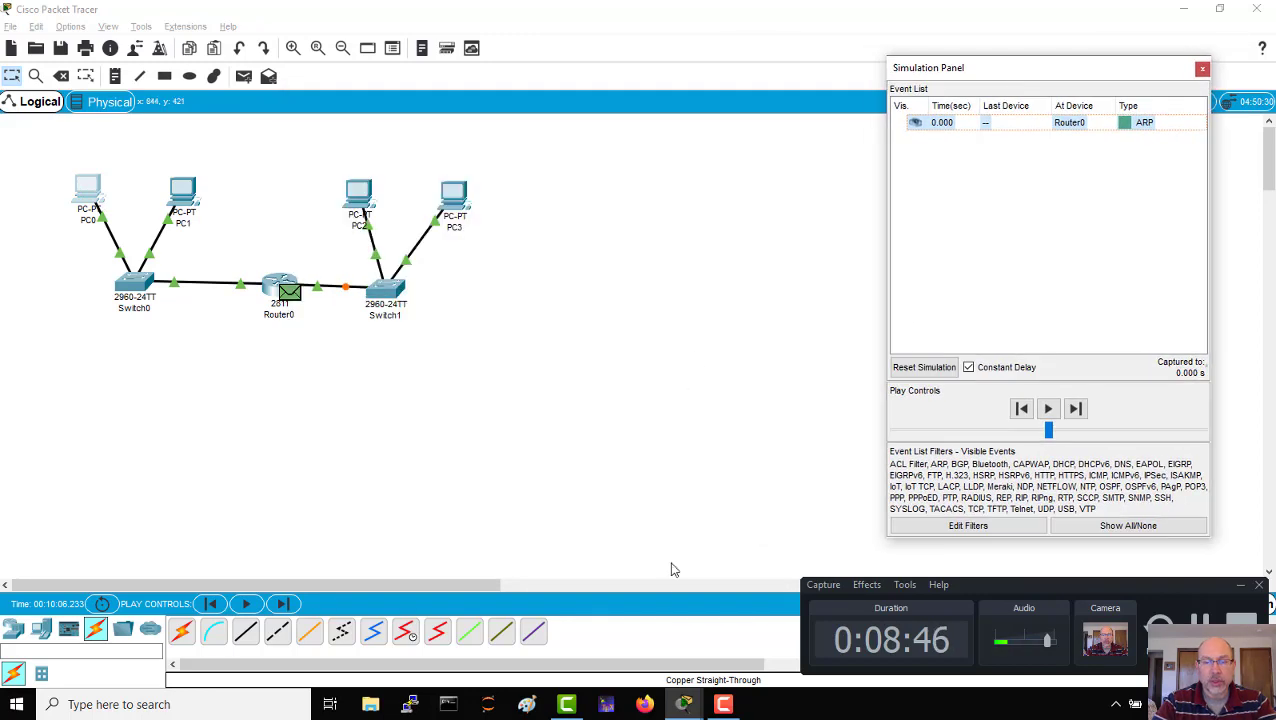
pyautogui.hotkey('alt', 'Tab')
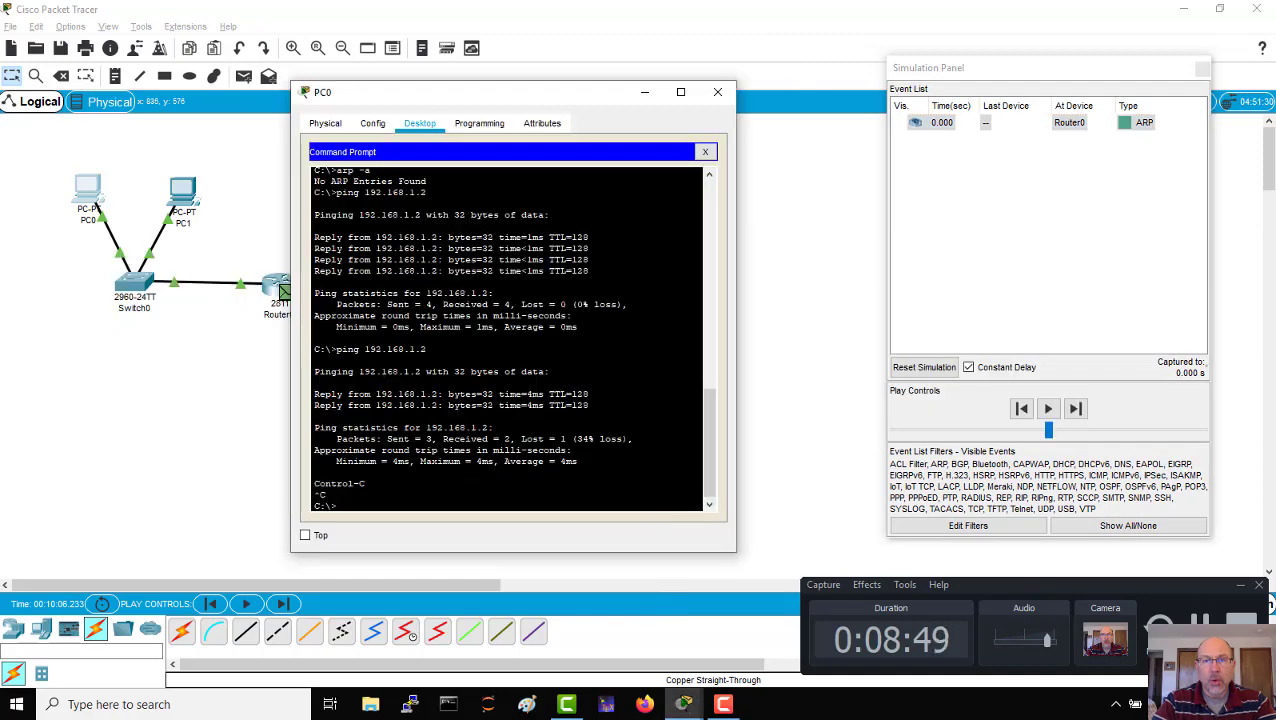
pyautogui.moveTo(549, 95); pyautogui.dragTo(703, 63)
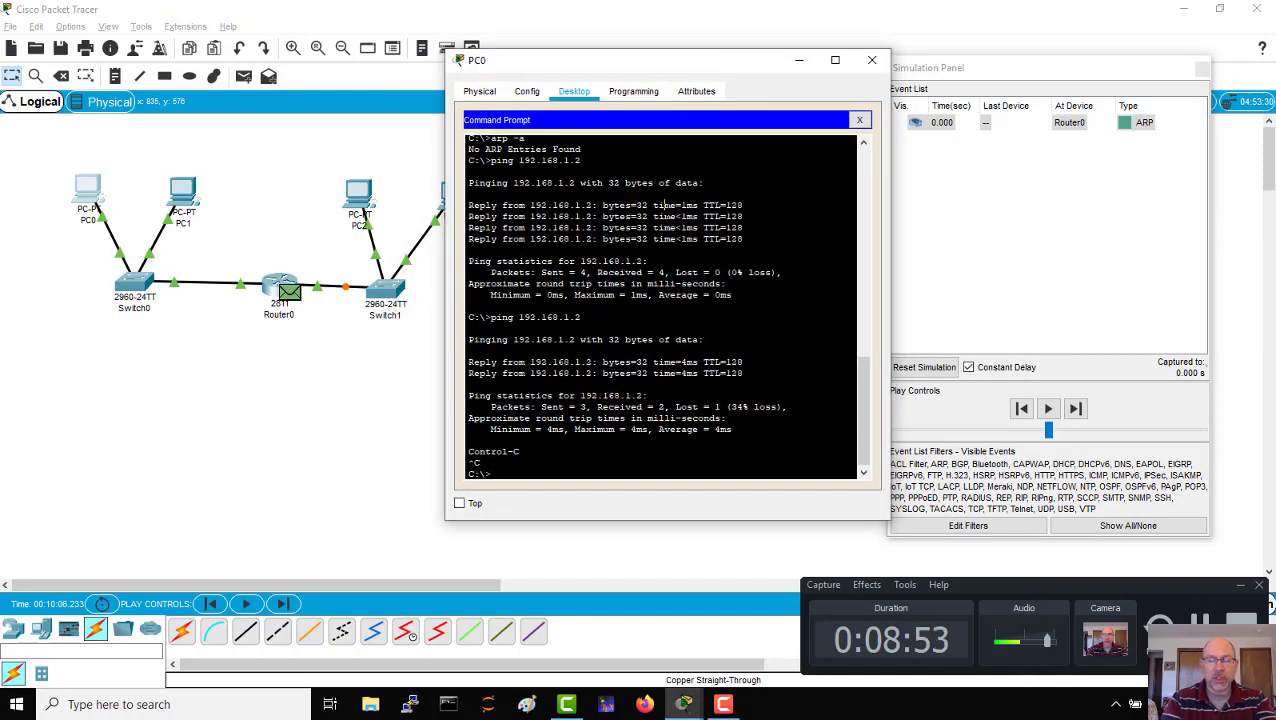
# Ping PC2 at 192.168.2.1 from PC0's command prompt.
pyautogui.write('ping 192')
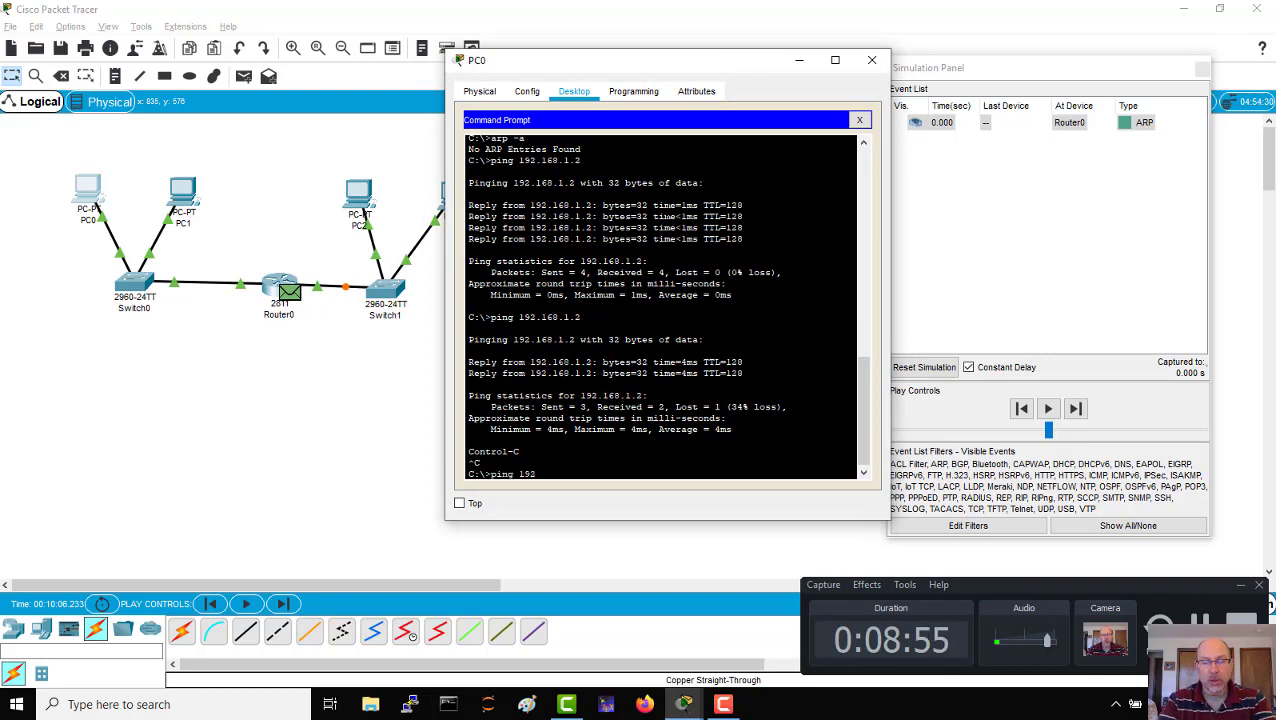
pyautogui.write('.168.2.1')
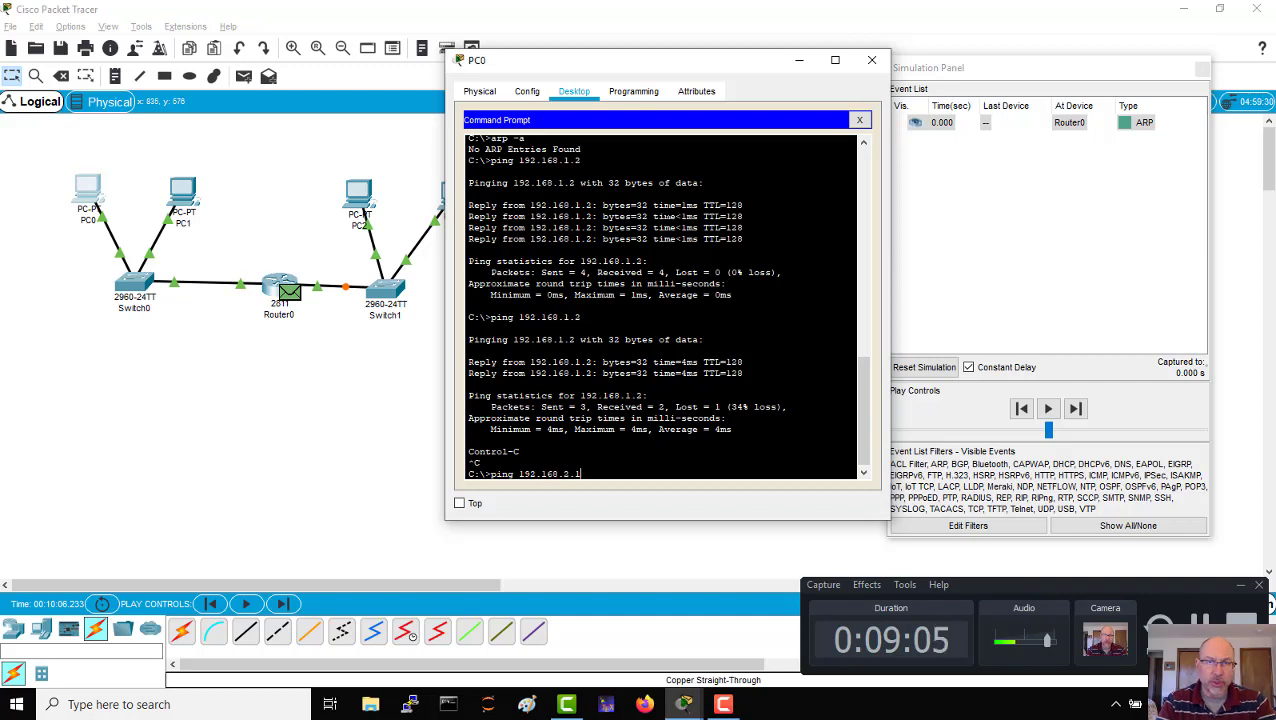
pyautogui.press('Return')
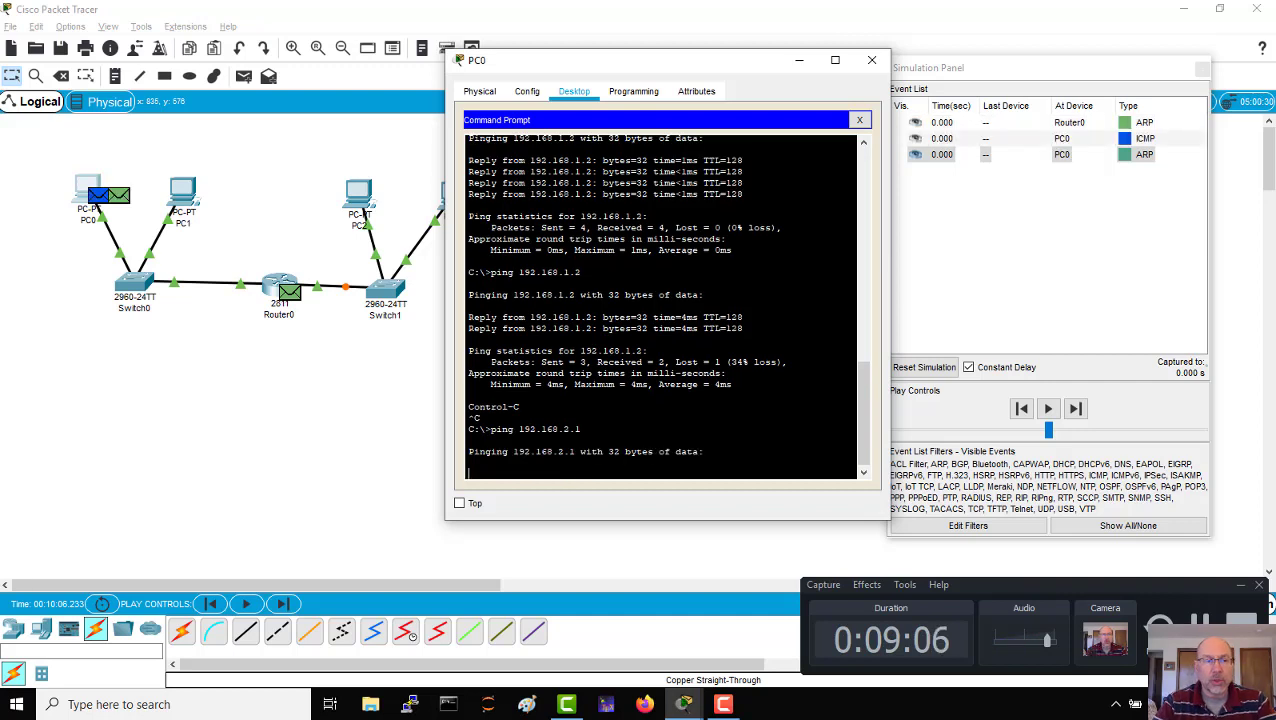
# Examine the OSI model and outbound PDU details of PC0's ARP request, including its target IP, and close them.
pyautogui.click(1064, 157)
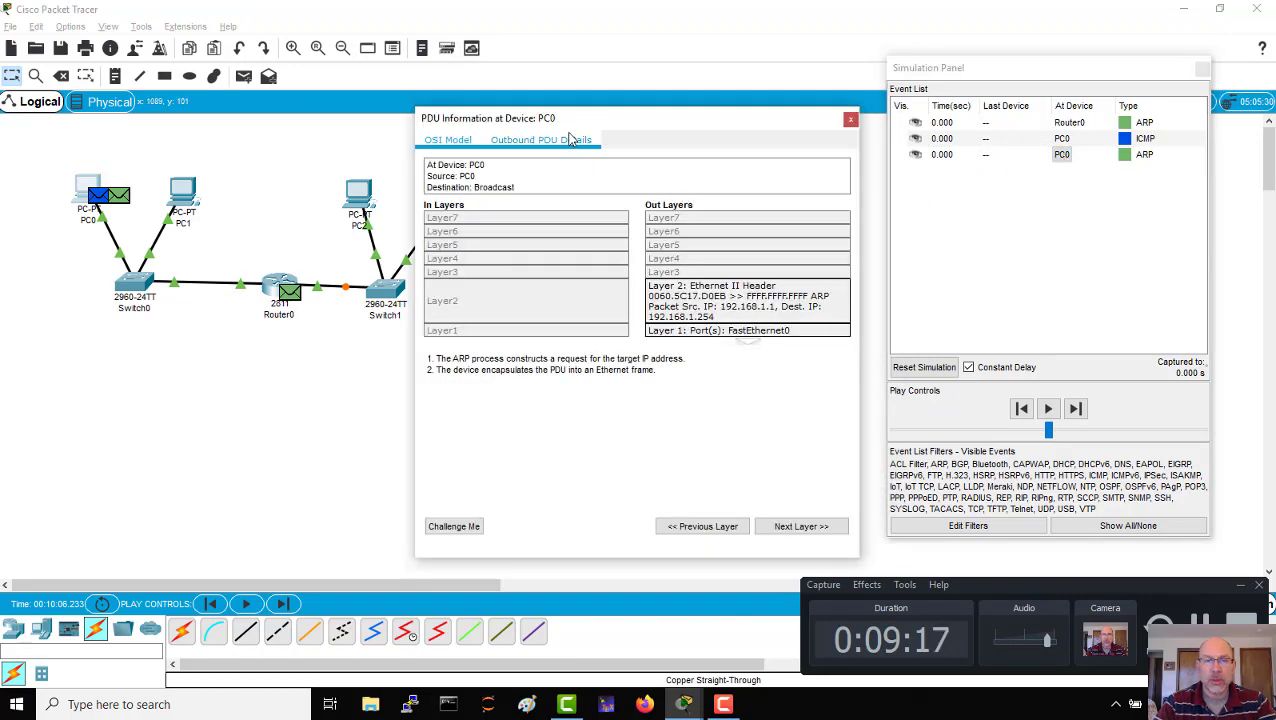
pyautogui.click(568, 140)
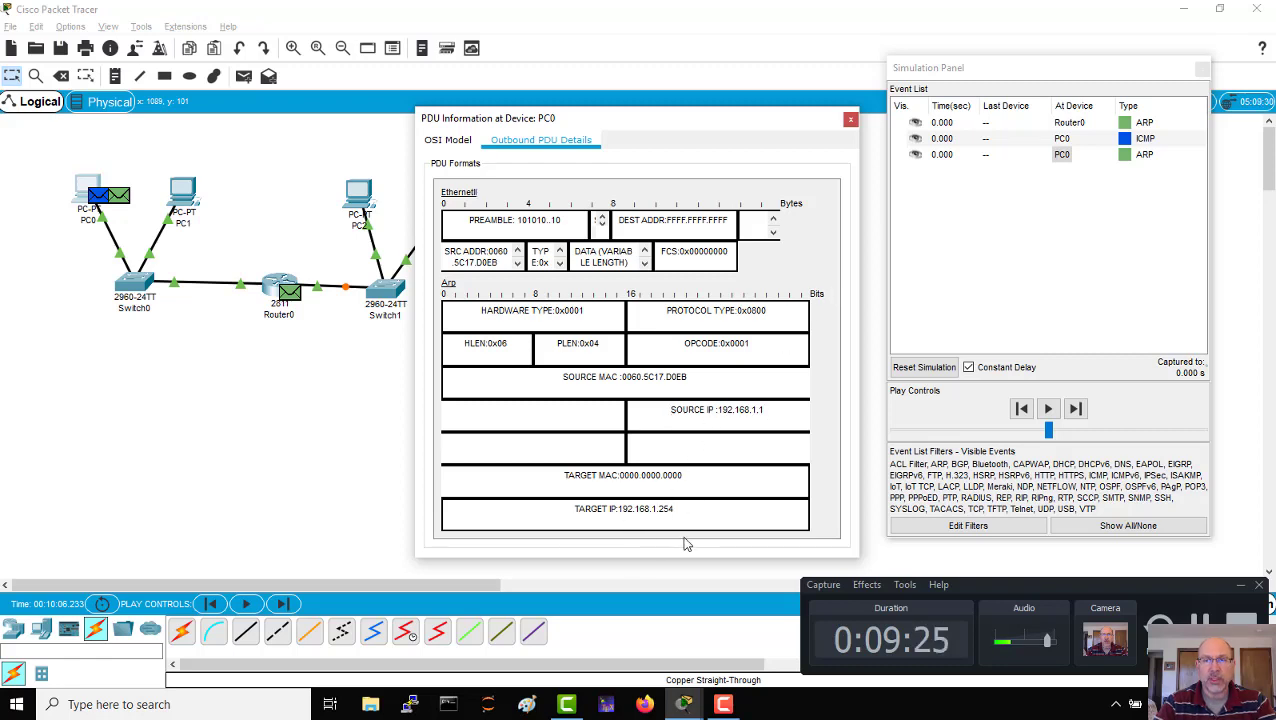
pyautogui.click(850, 119)
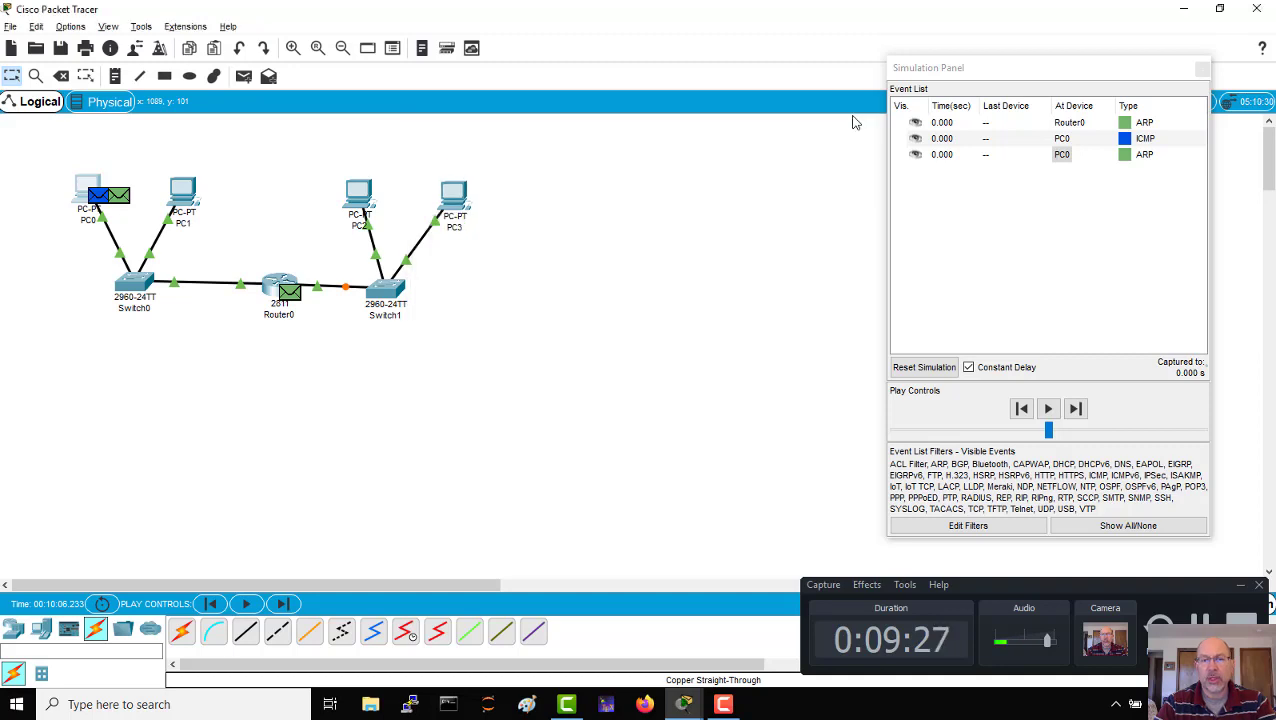
# Check PC0's command prompt, keeping it clear of PC2, and start automatic playback of the simulation.
pyautogui.hotkey('alt', 'Tab')
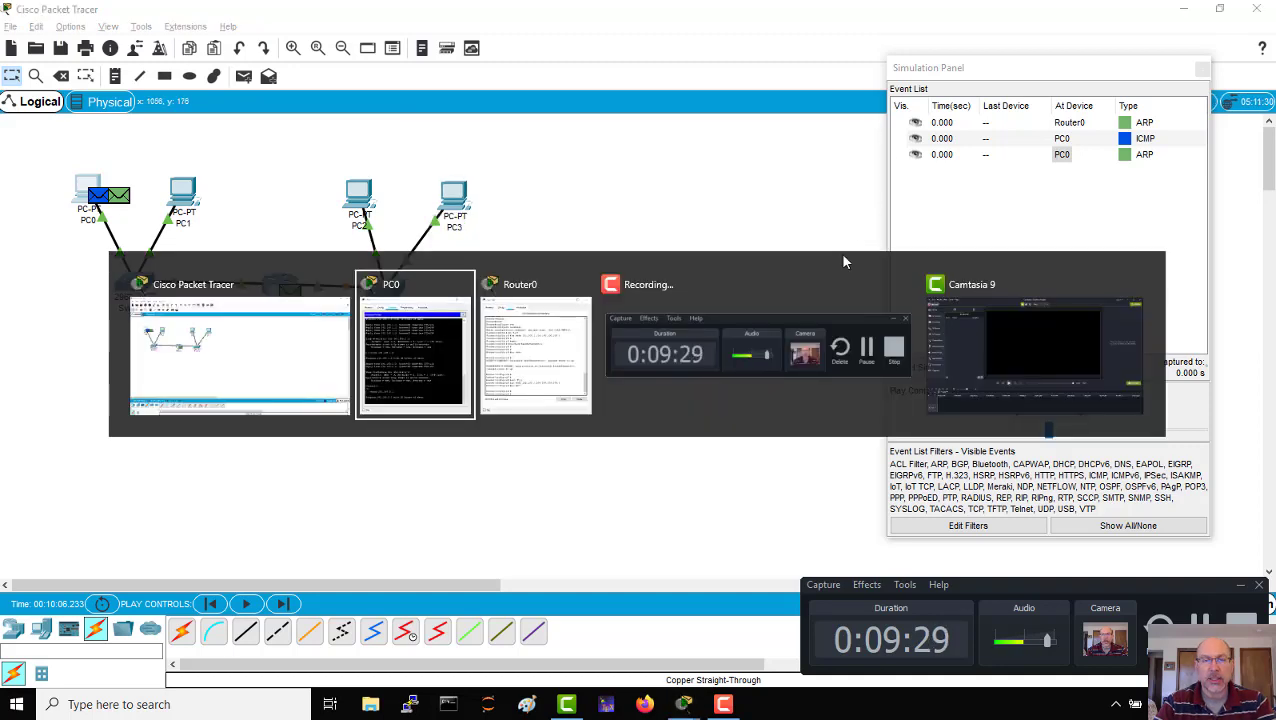
pyautogui.moveTo(742, 65); pyautogui.dragTo(769, 59)
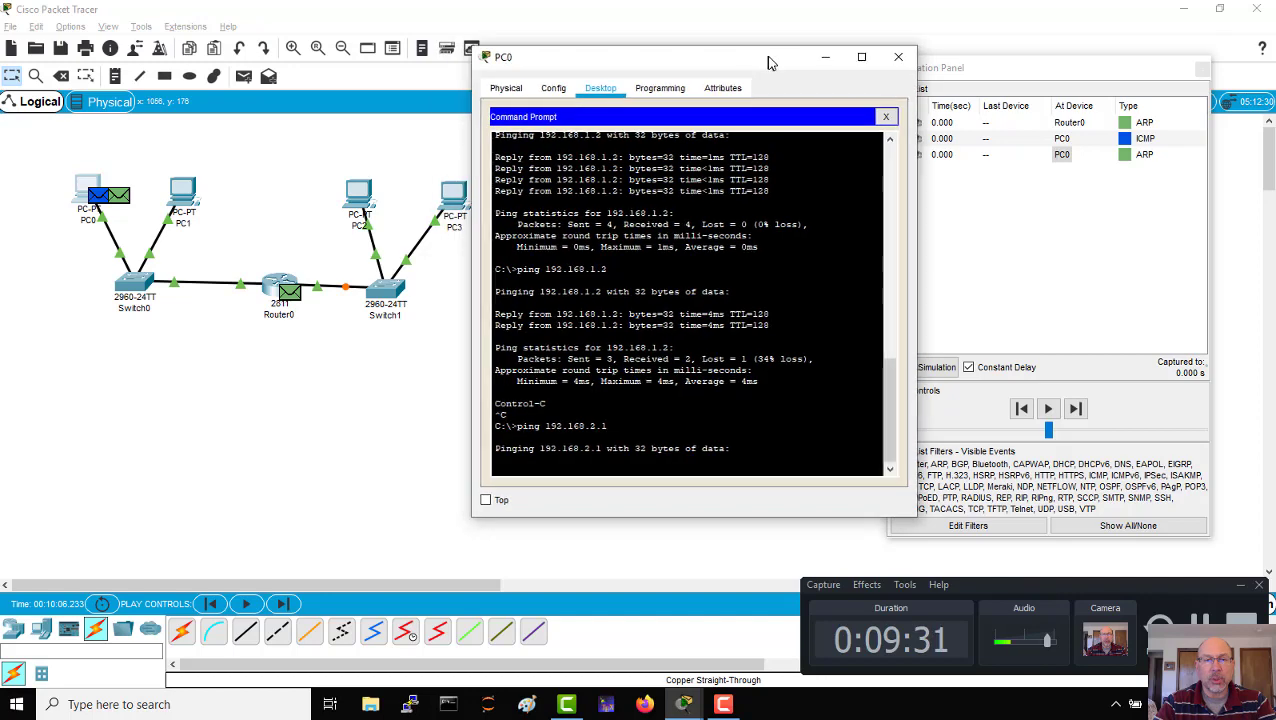
pyautogui.click(1050, 408)
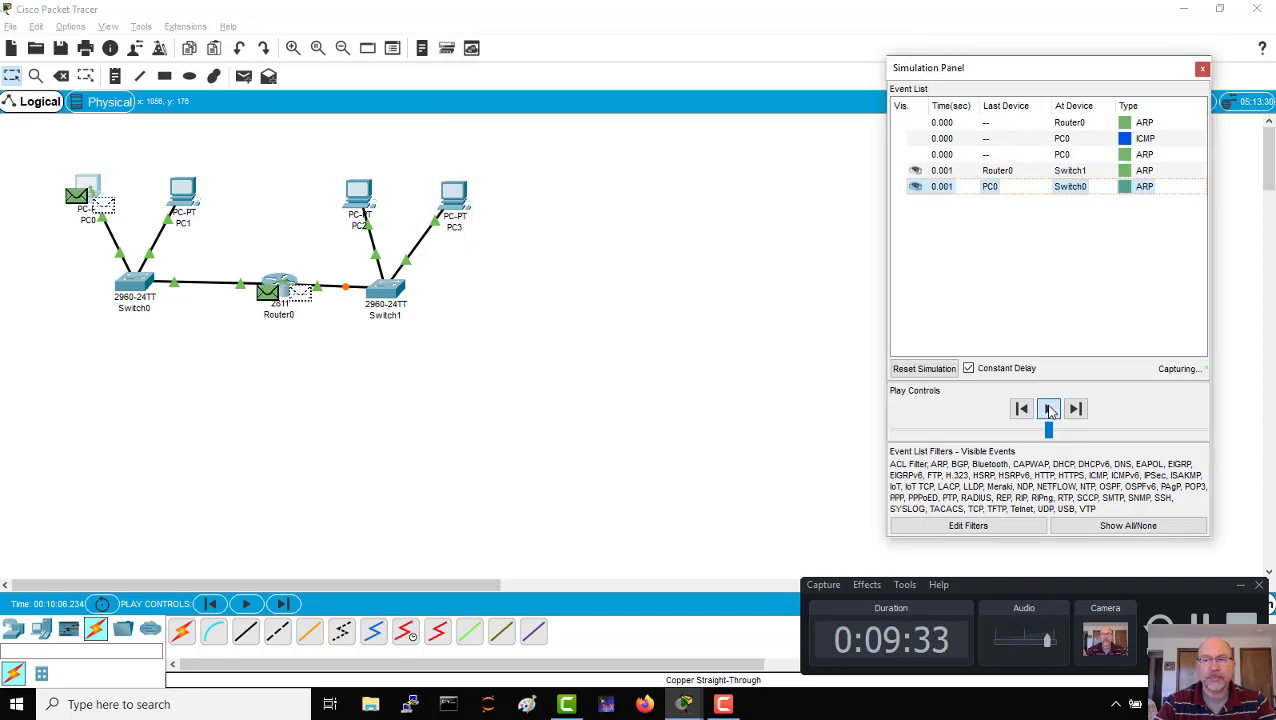
# Review the ping output in PC0's maximized command prompt and restore the window to its normal size.
pyautogui.hotkey('alt', 'Tab')
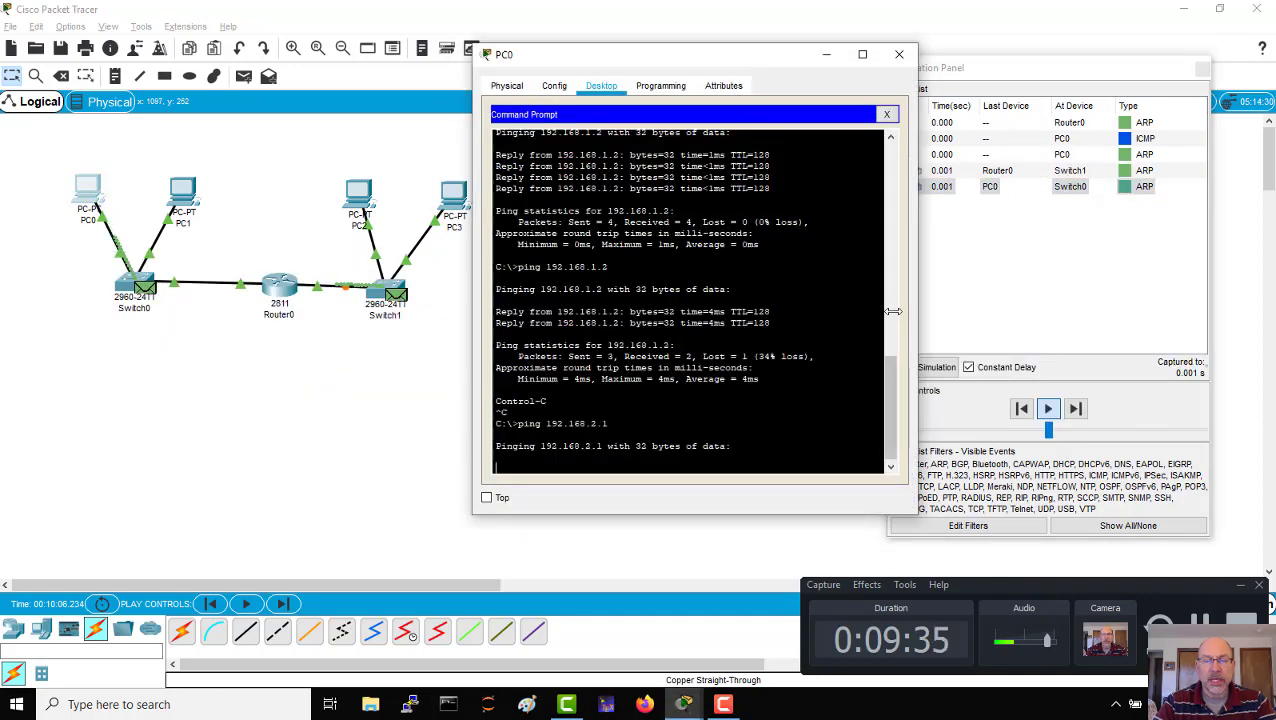
pyautogui.doubleClick(729, 58)
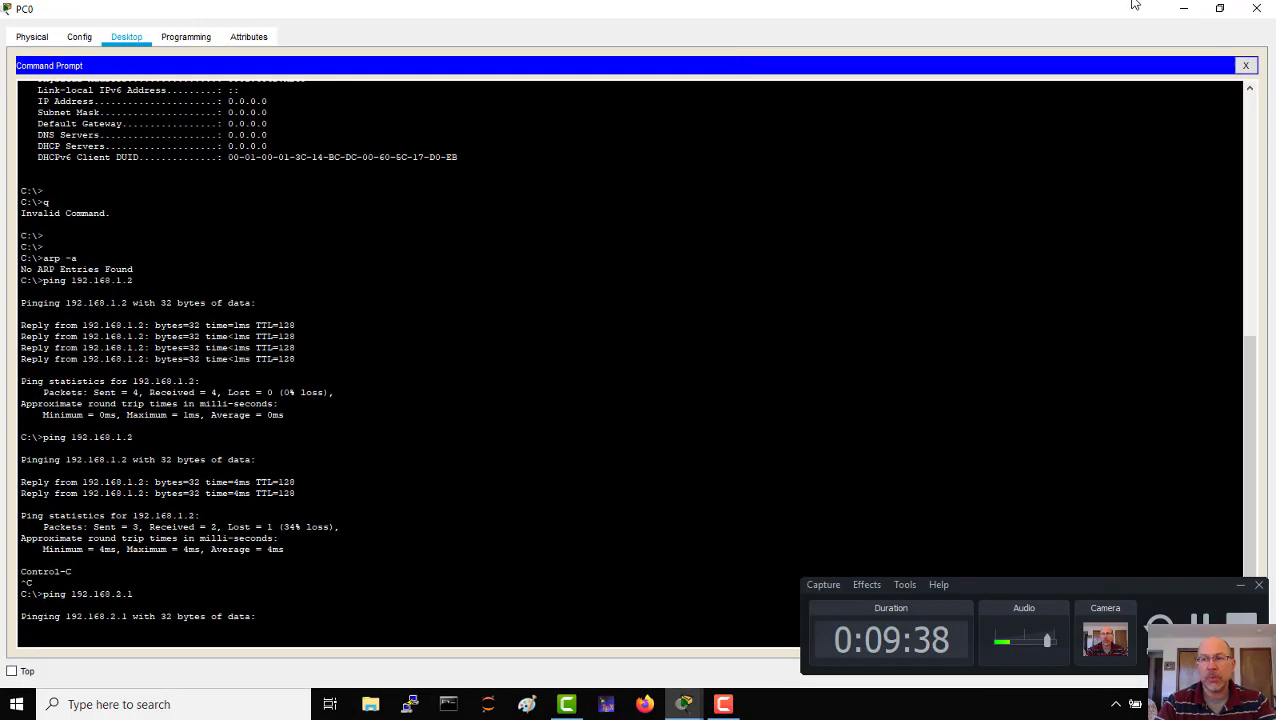
pyautogui.click(1219, 8)
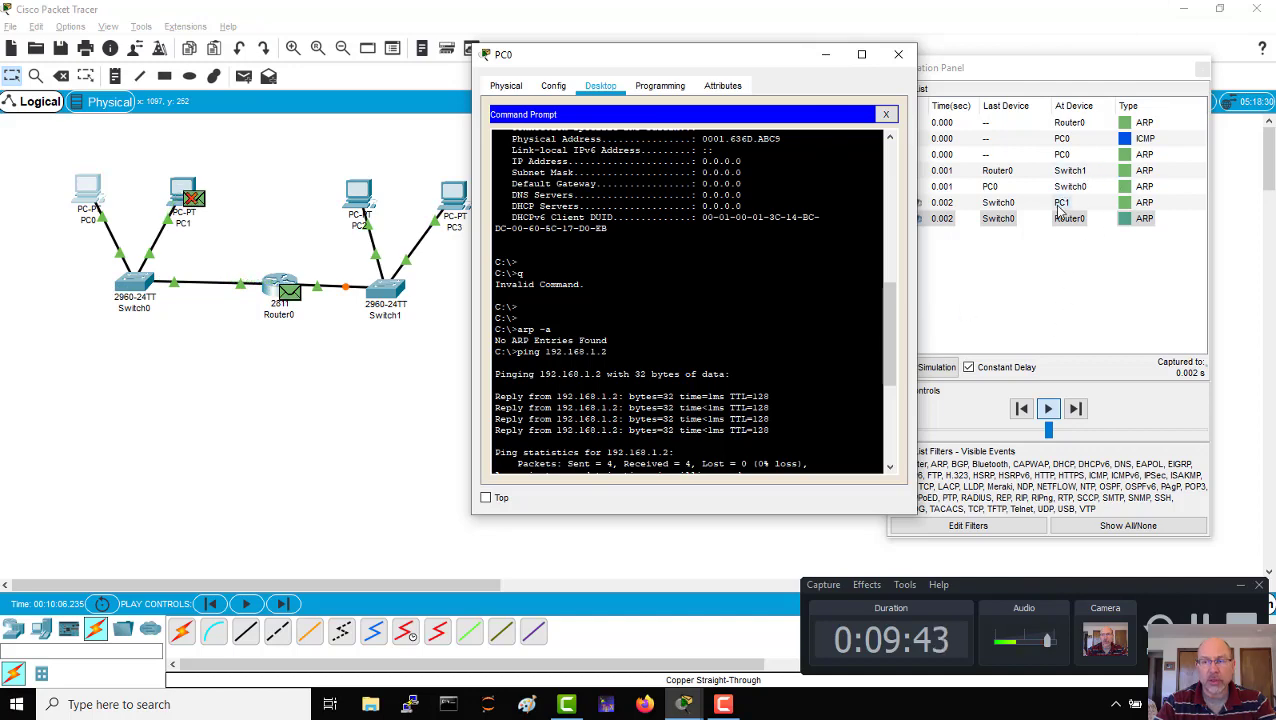
# Examine the outbound PDU details of PC0's first ICMP packet, checking its source and destination IP, and close them.
pyautogui.click(1064, 140)
pyautogui.click(566, 148)
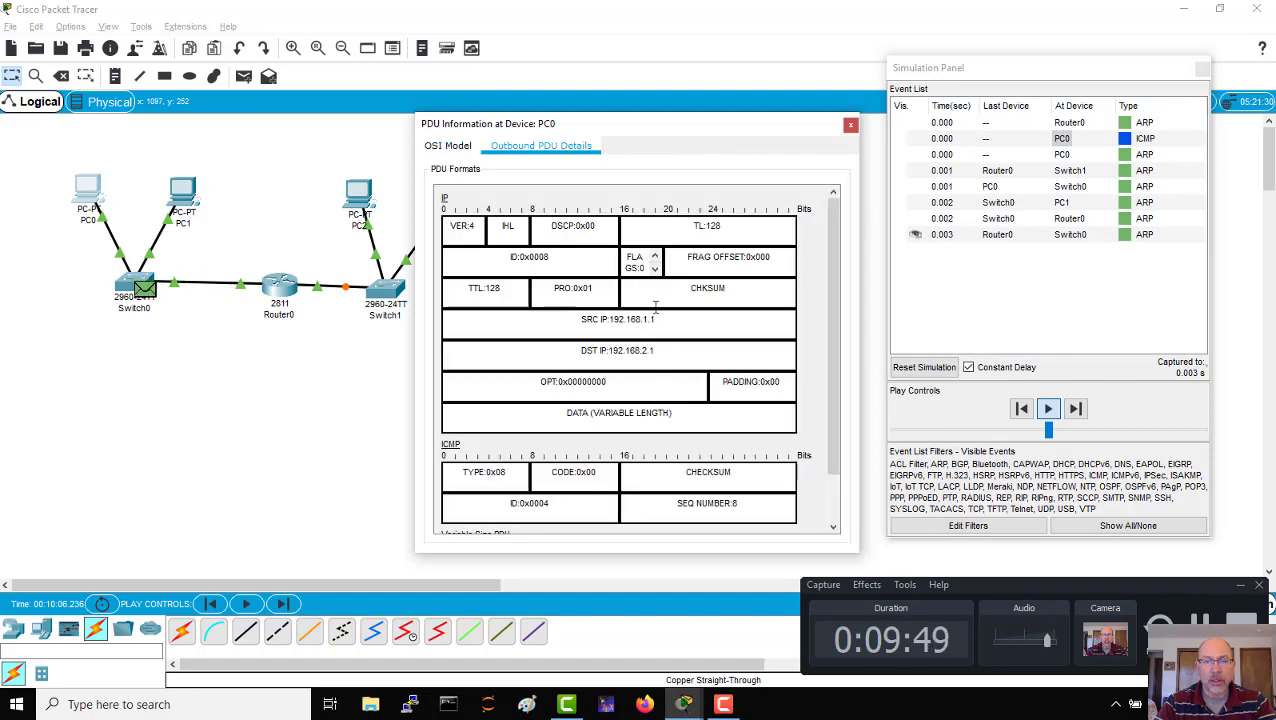
pyautogui.click(850, 125)
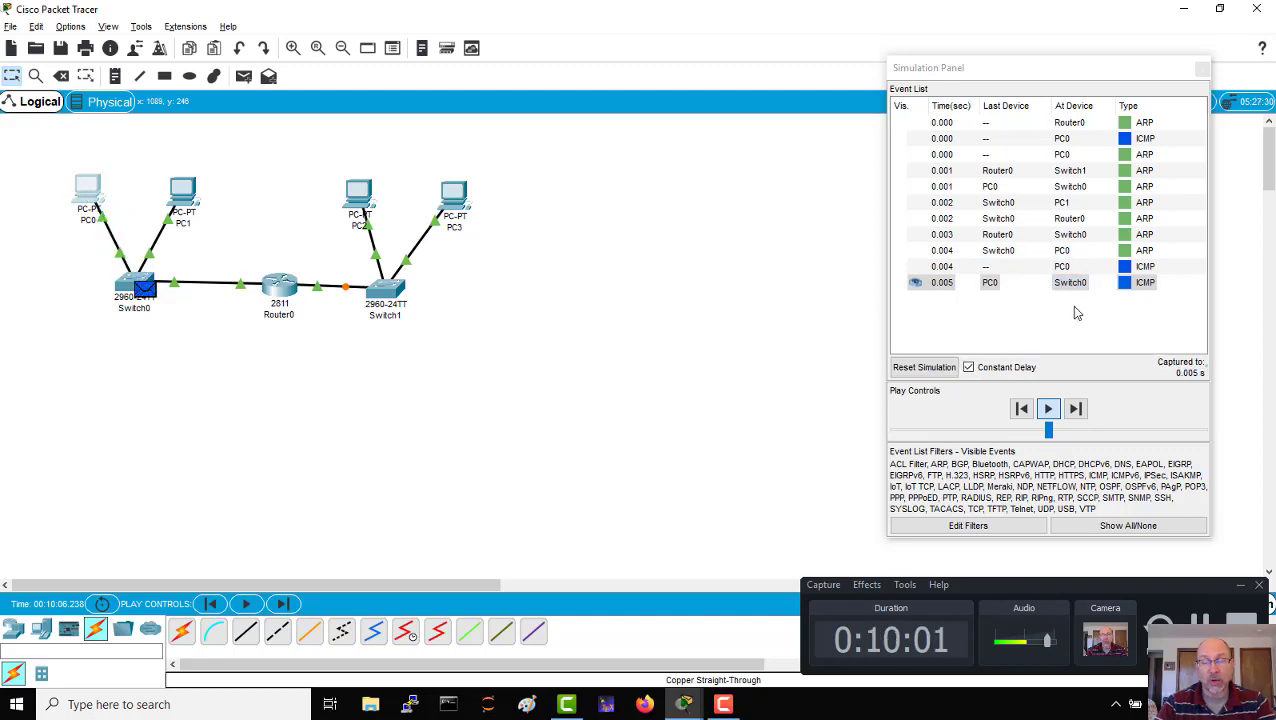
# Check PC0's ping output and return Router0's CLI from interface configuration to privileged EXEC mode.
pyautogui.click(1072, 307)
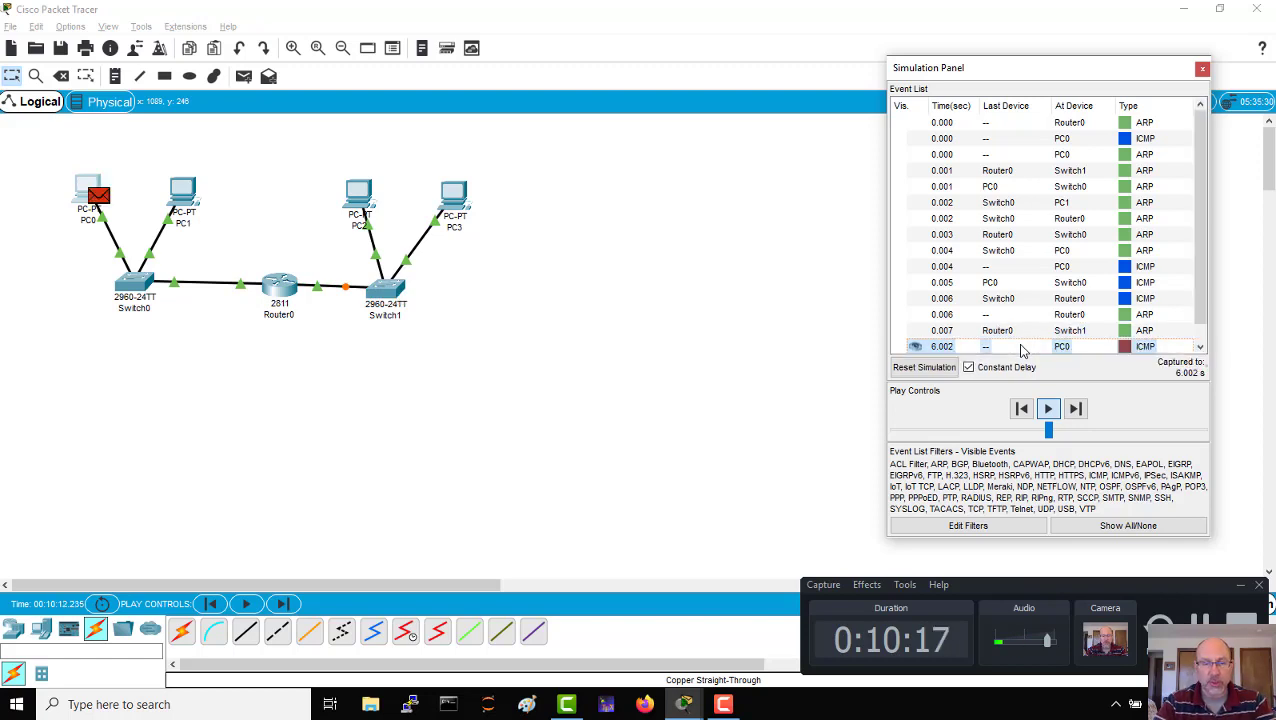
pyautogui.hotkey('alt', 'Tab')
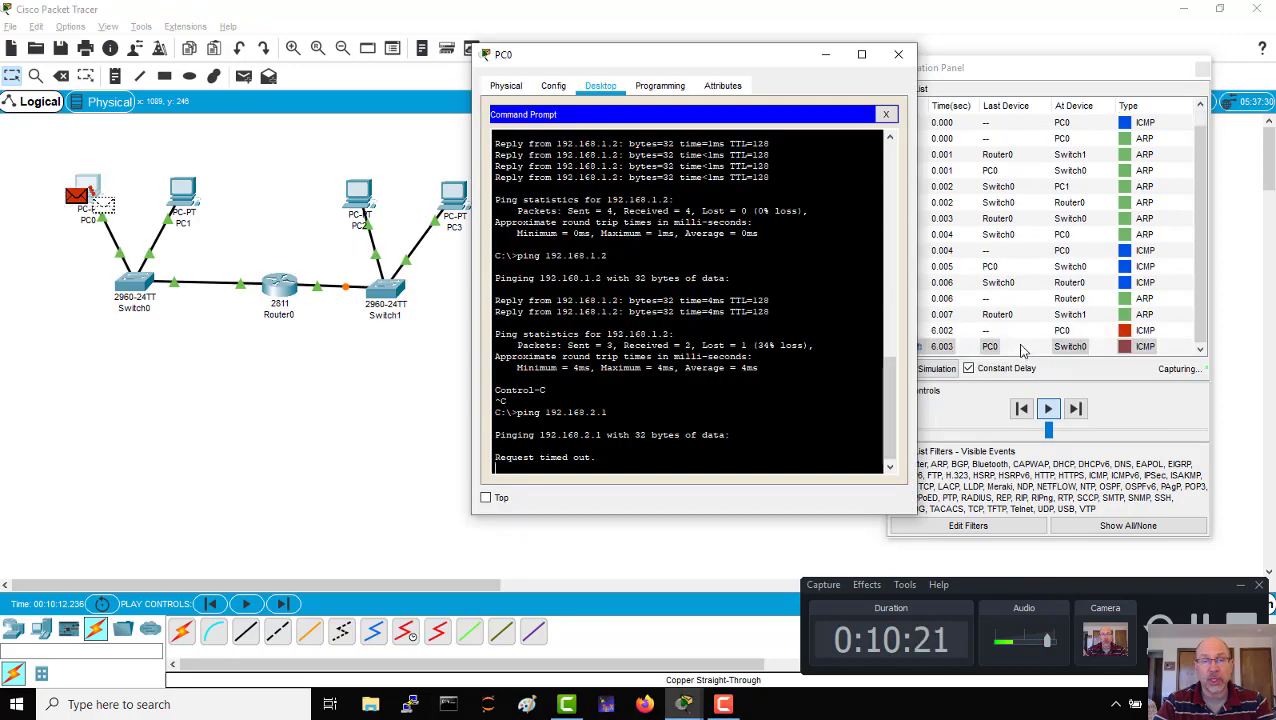
pyautogui.hotkey('alt', 'Tab')
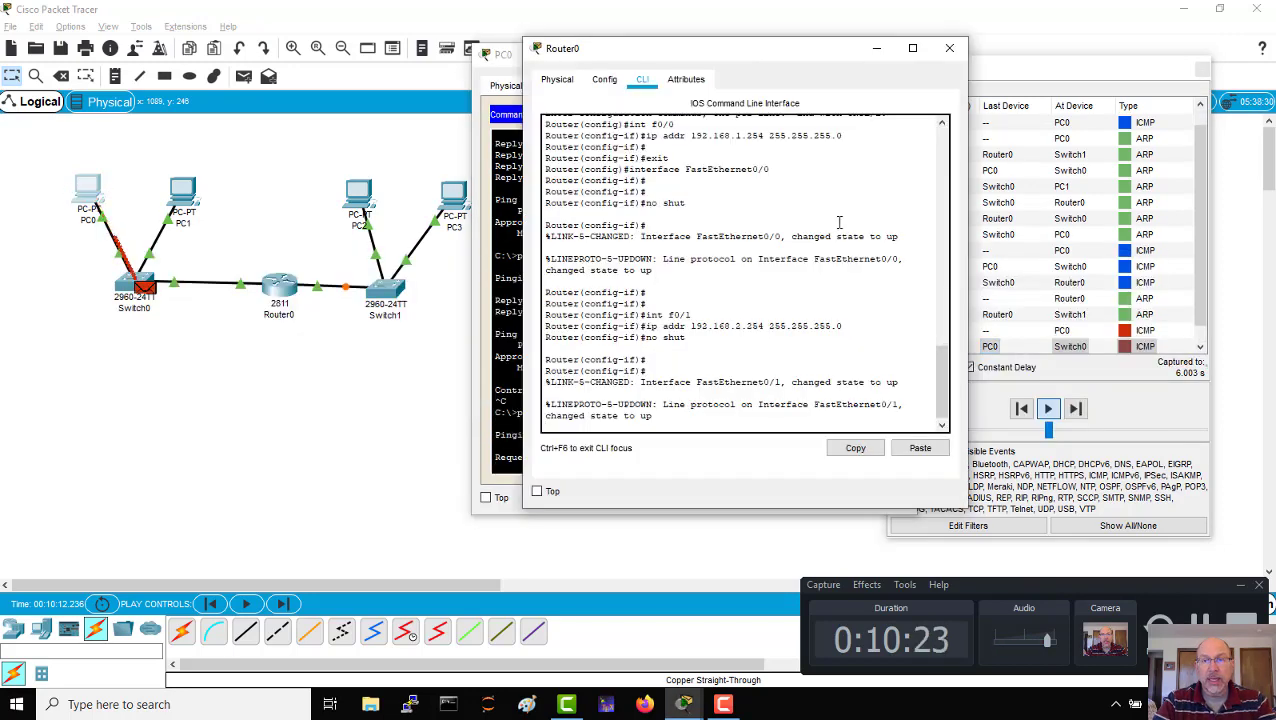
pyautogui.moveTo(757, 57); pyautogui.dragTo(692, 66)
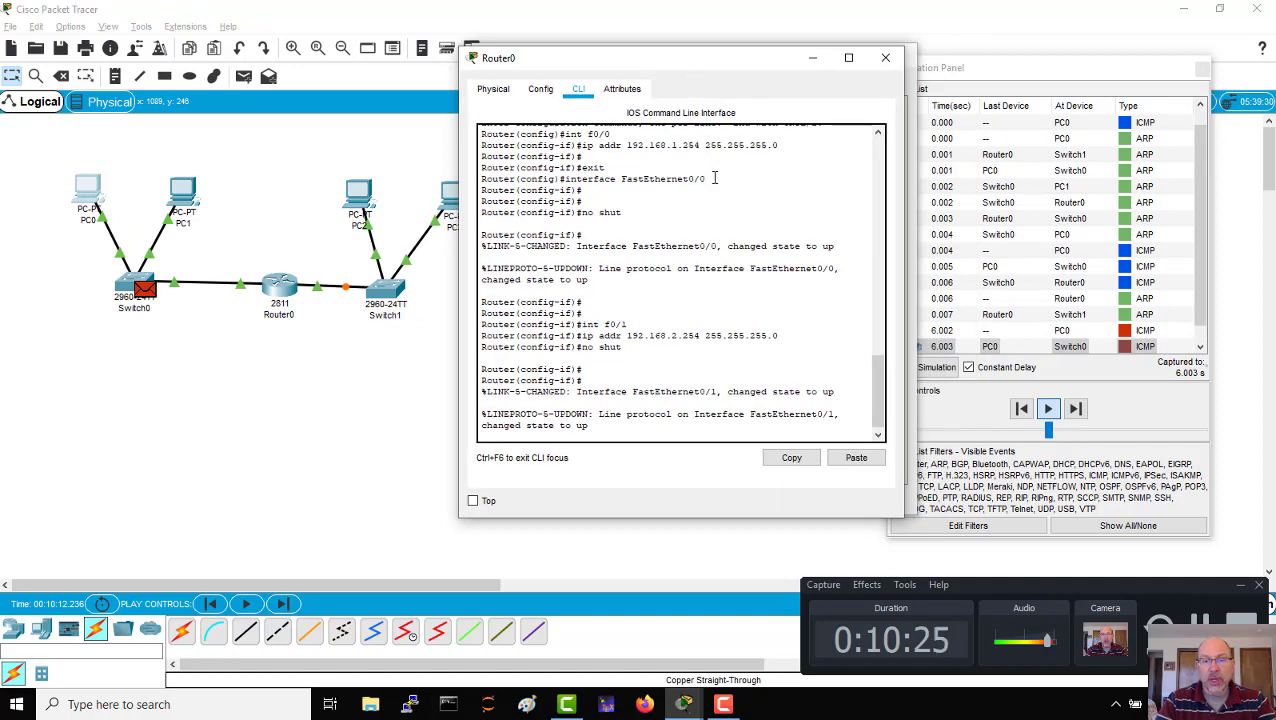
pyautogui.press('Return')
pyautogui.press('Return')
pyautogui.press('Return')
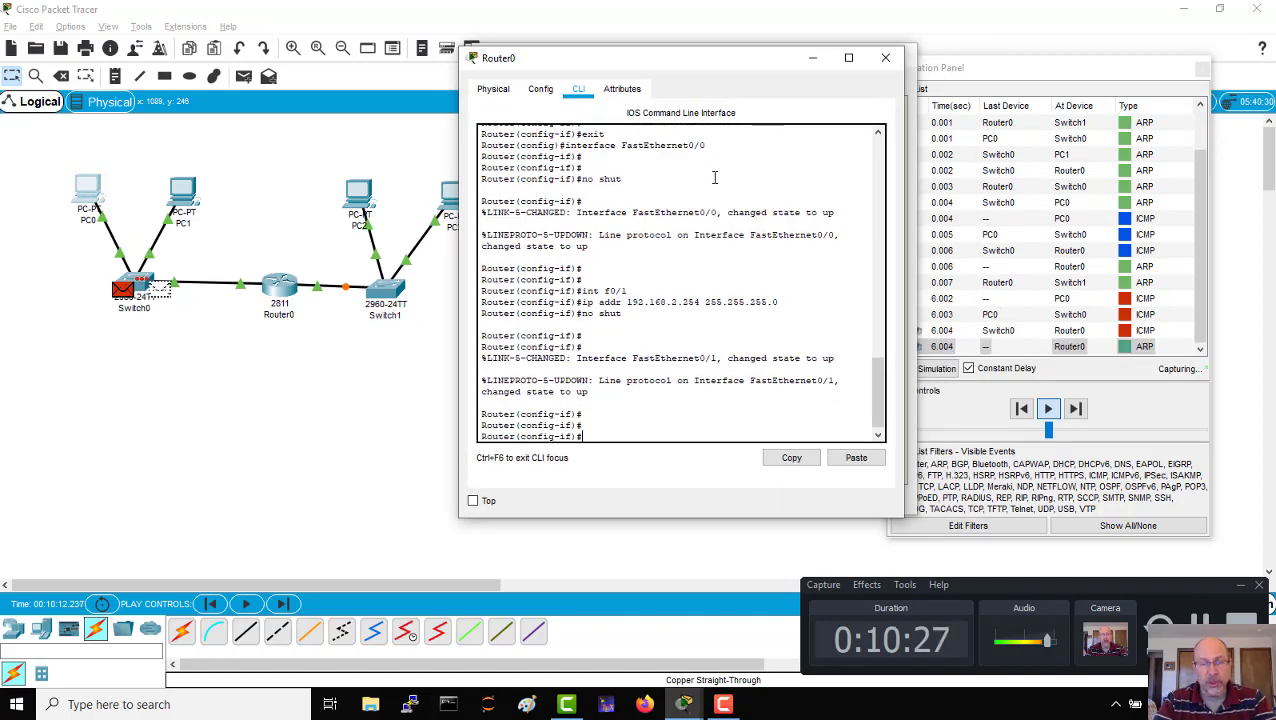
pyautogui.hotkey('ctrl', 'z')
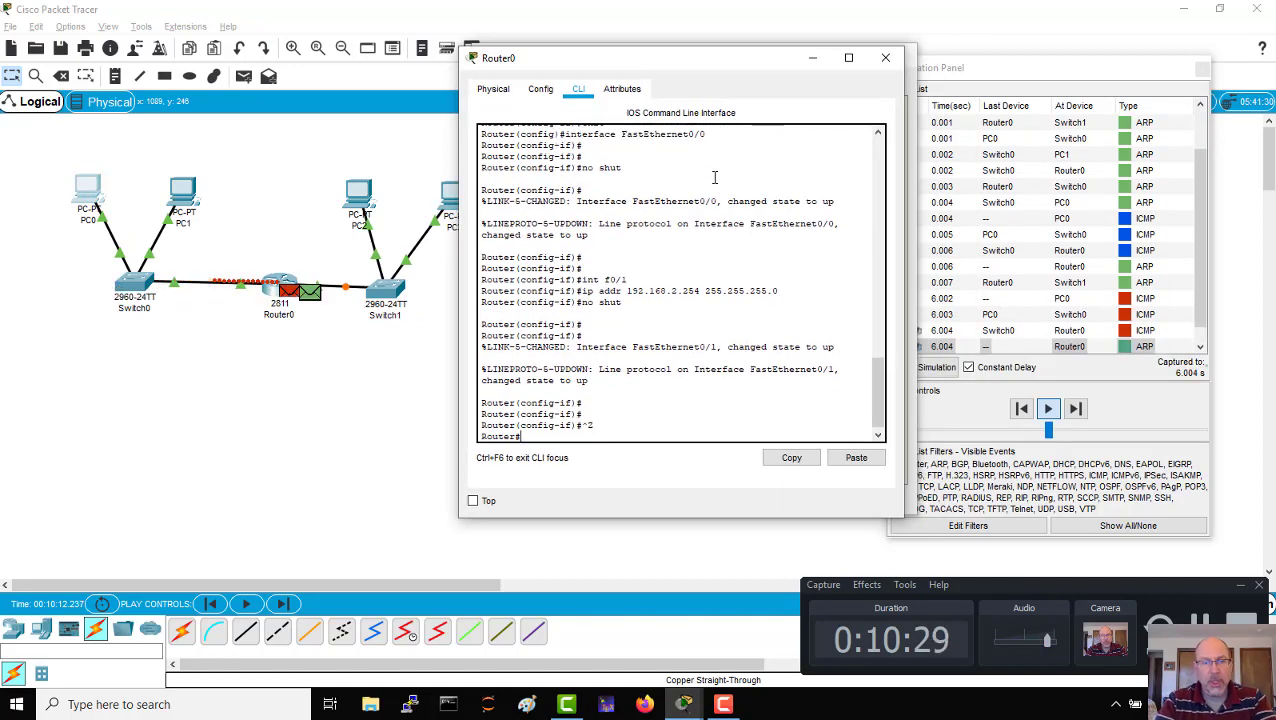
pyautogui.press('Return')
pyautogui.press('Return')
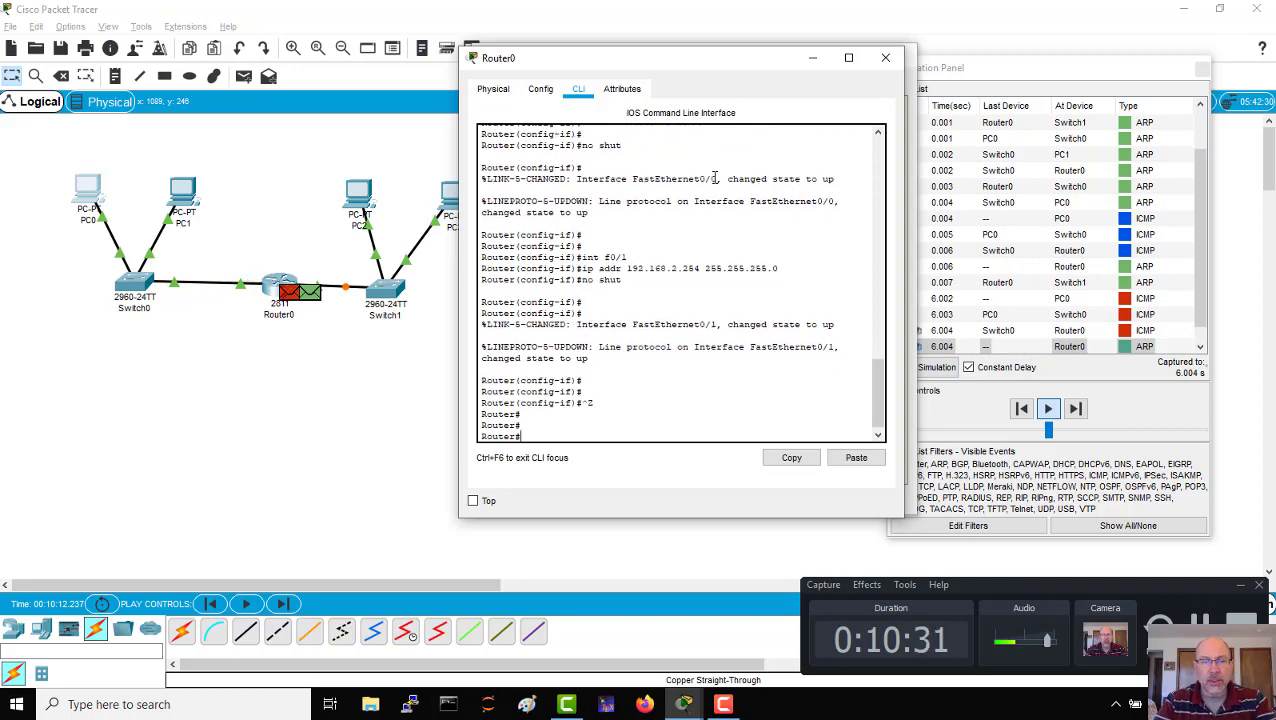
# Display Router0's routing table with "sh ip rout" and examine its two directly connected routes.
pyautogui.moveTo(729, 66); pyautogui.dragTo(743, 66)
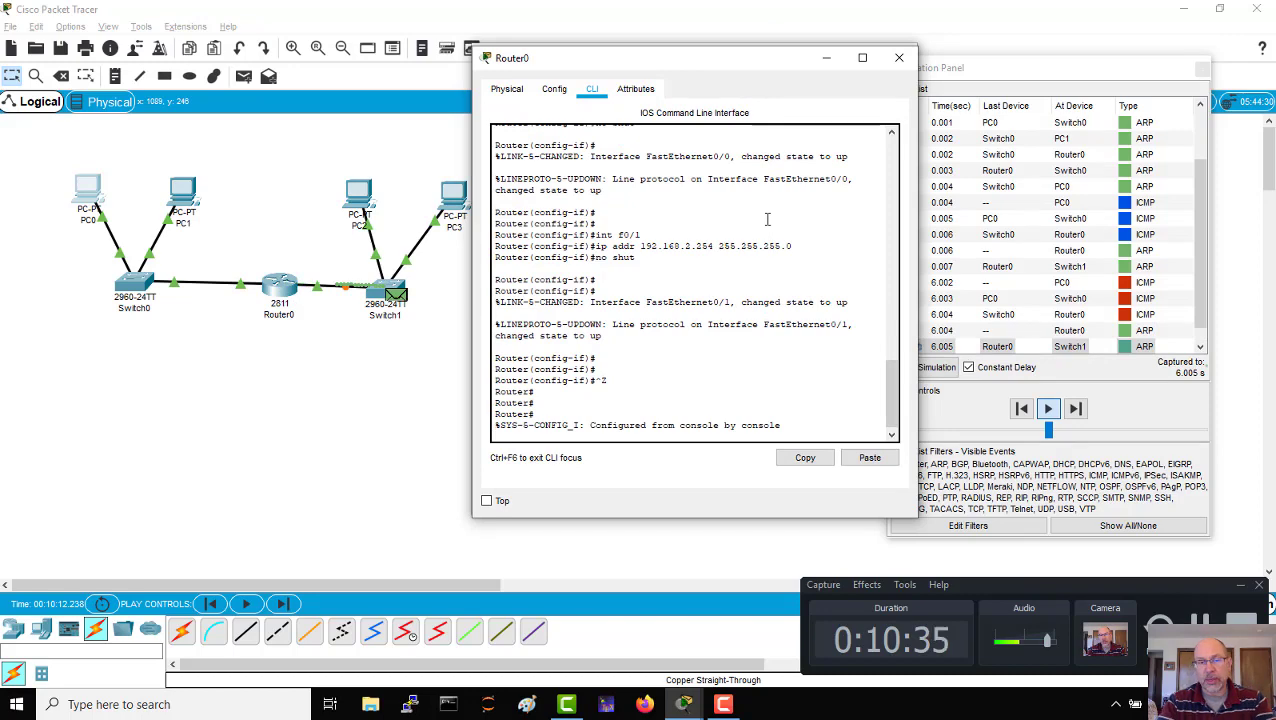
pyautogui.press('Return')
pyautogui.press('Return')
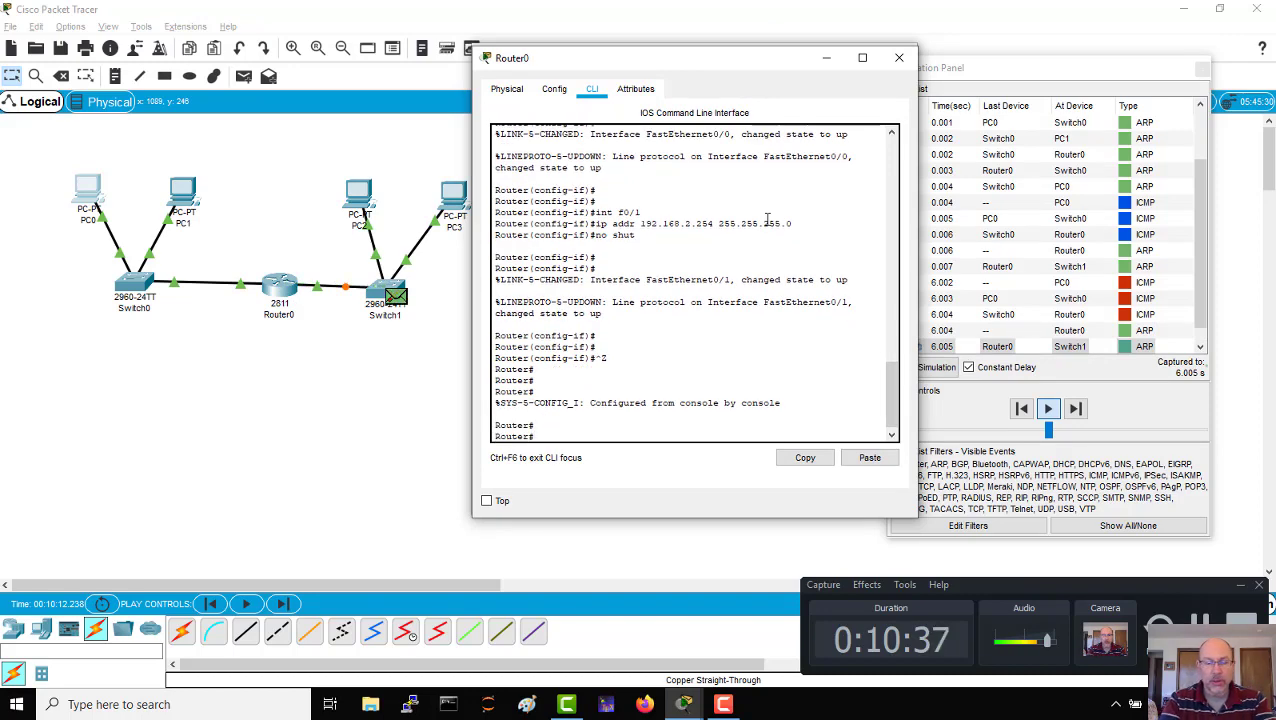
pyautogui.write('sh ip rout')
pyautogui.press('Return')
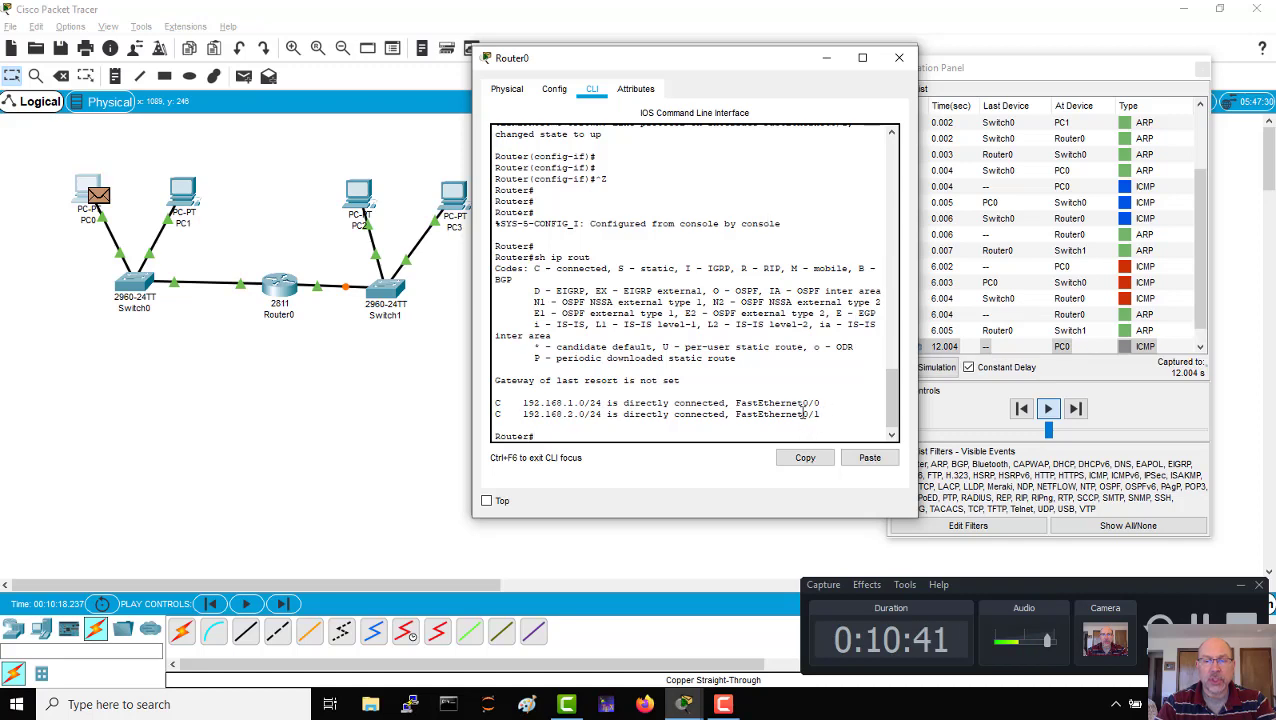
pyautogui.moveTo(821, 414); pyautogui.dragTo(527, 403)
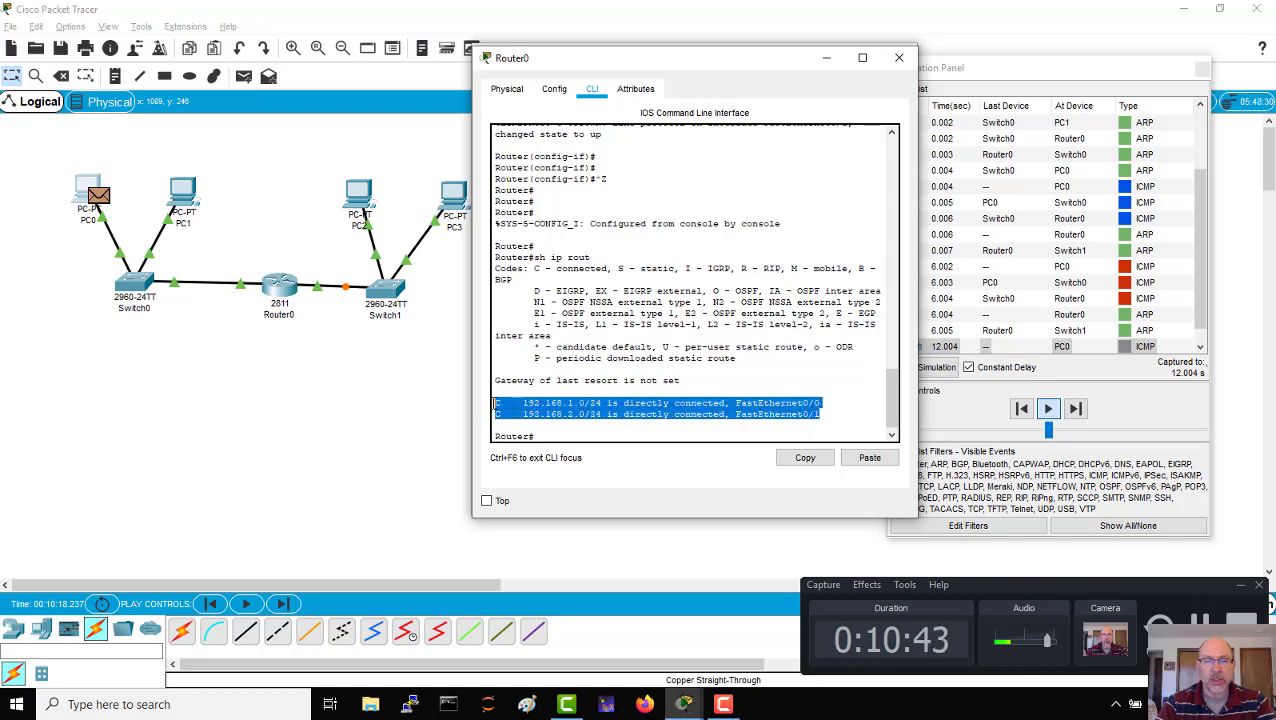
pyautogui.click(680, 459)
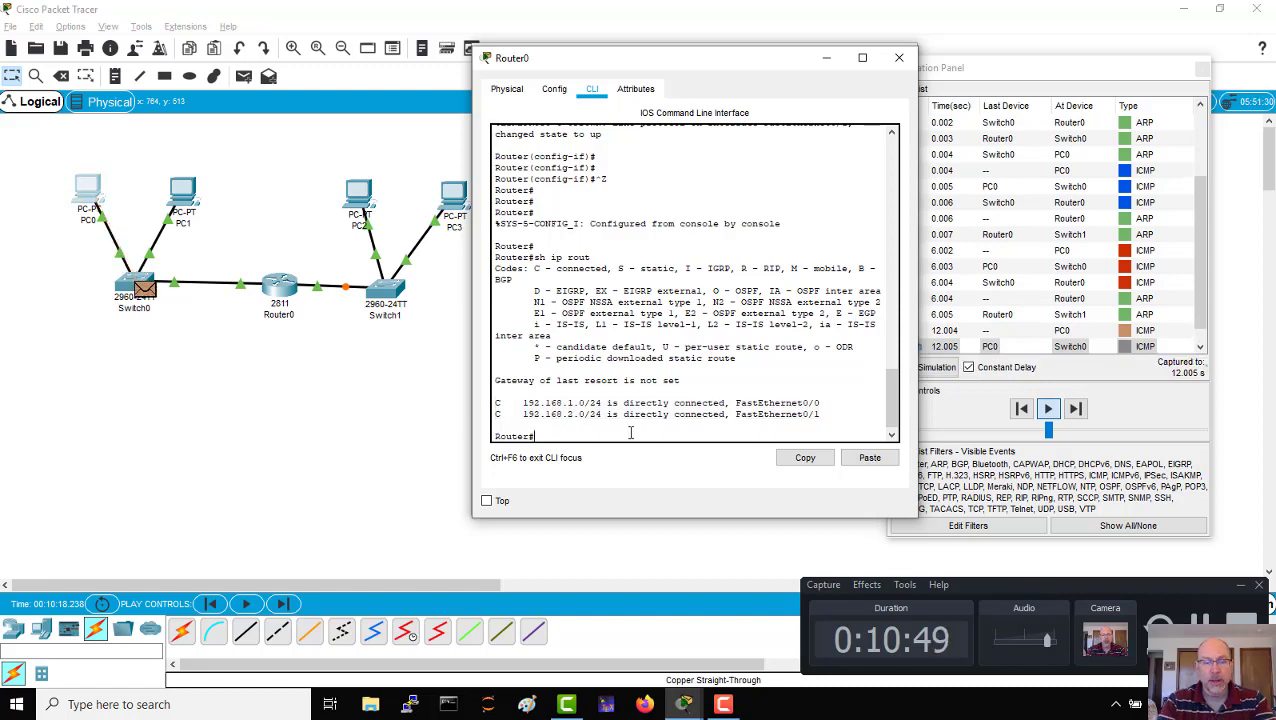
# Display Router0's ARP table with "sh ip arp" and minimize the Router0 and PC0 windows.
pyautogui.write('h ip arp')
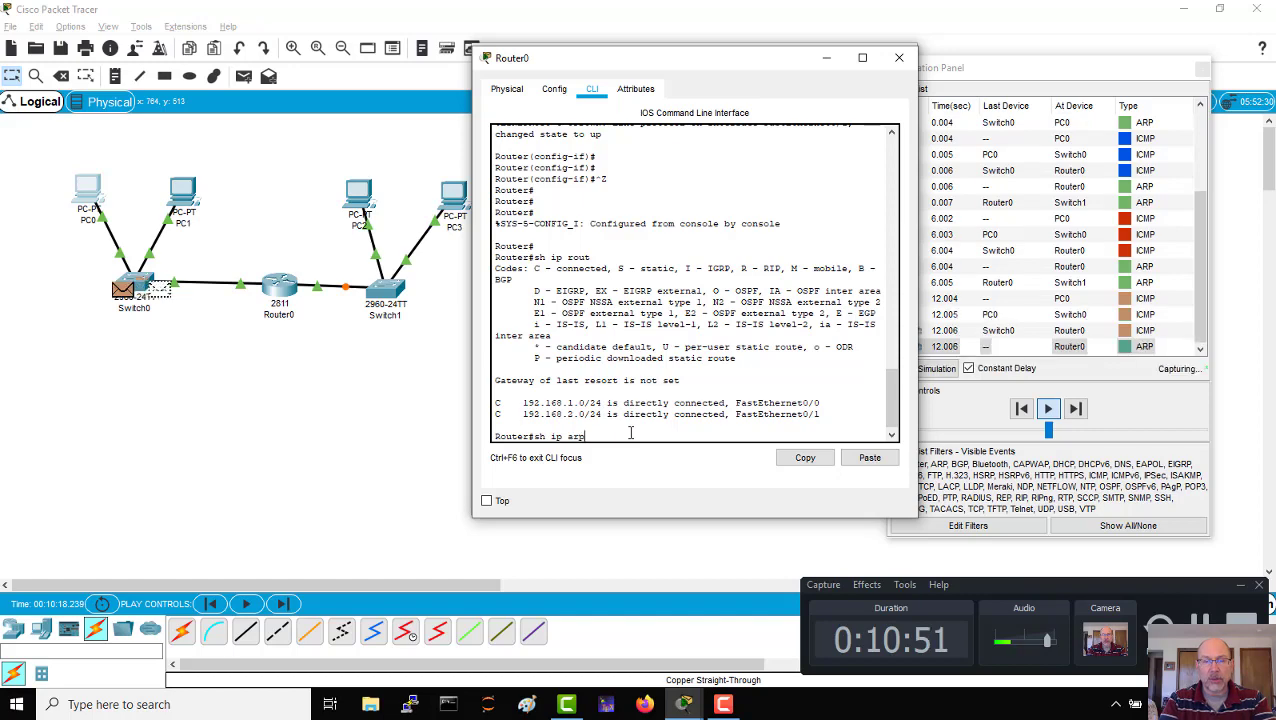
pyautogui.press('Return')
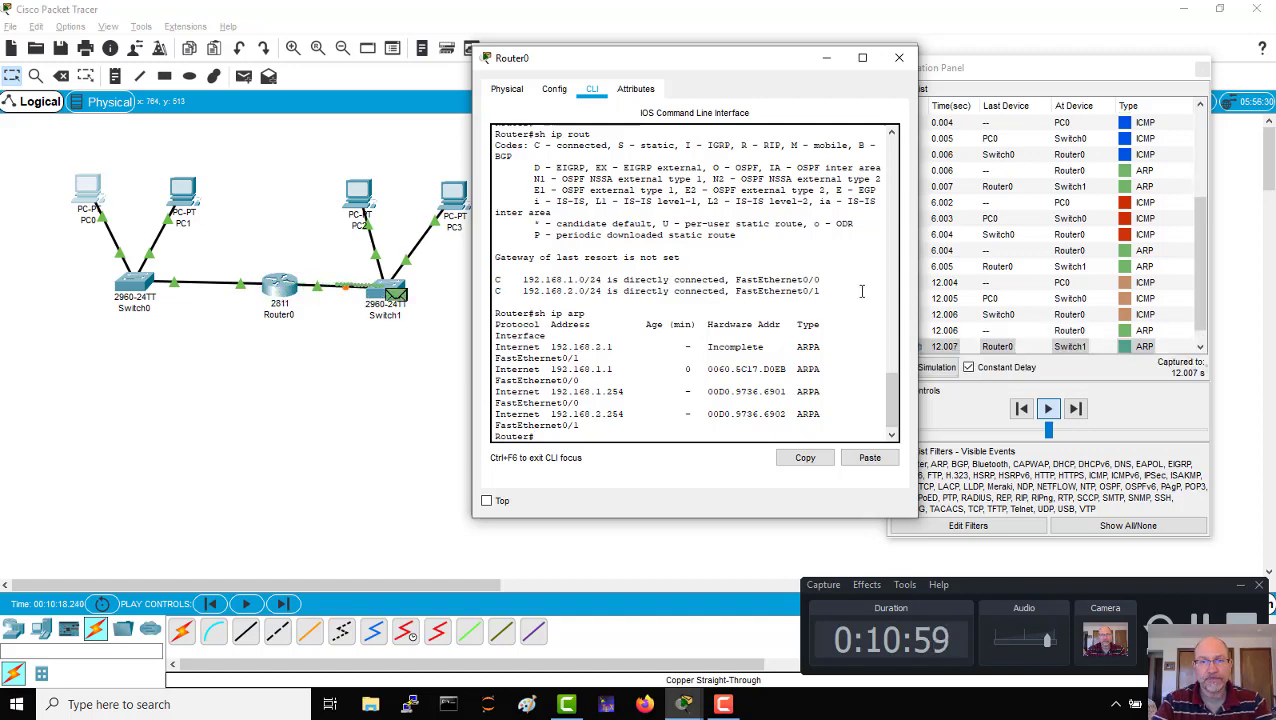
pyautogui.click(824, 60)
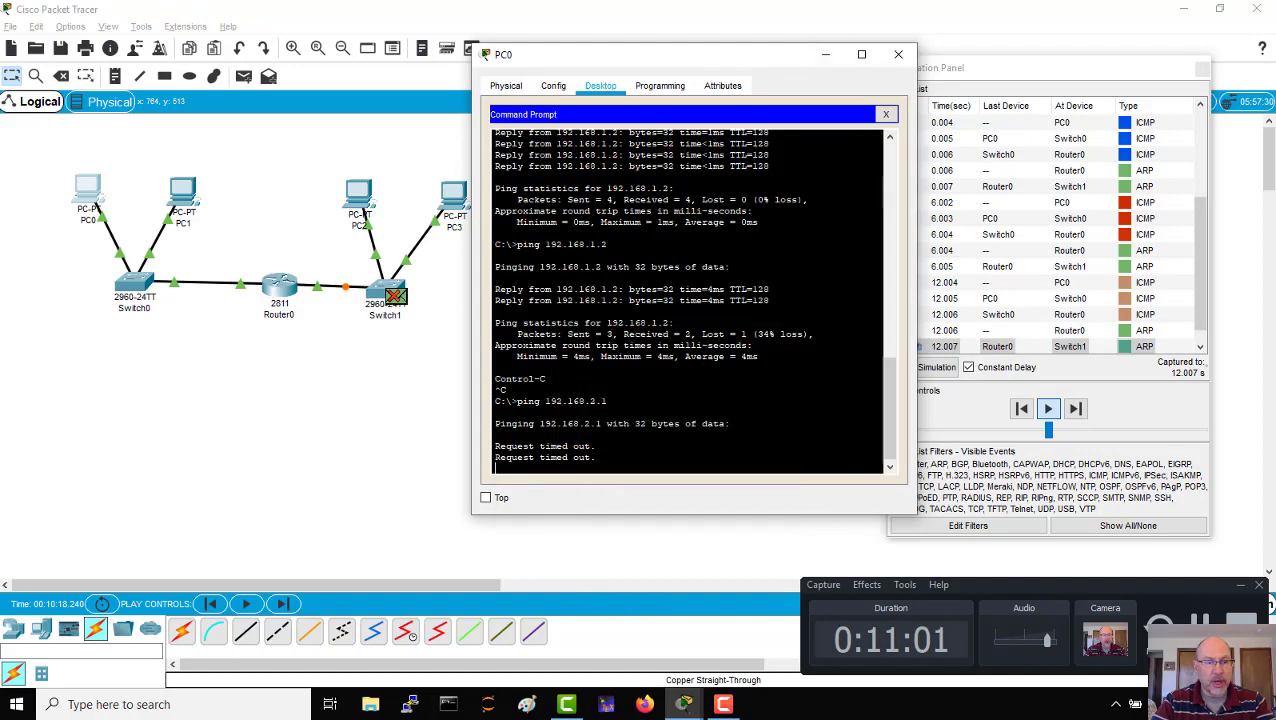
pyautogui.click(824, 55)
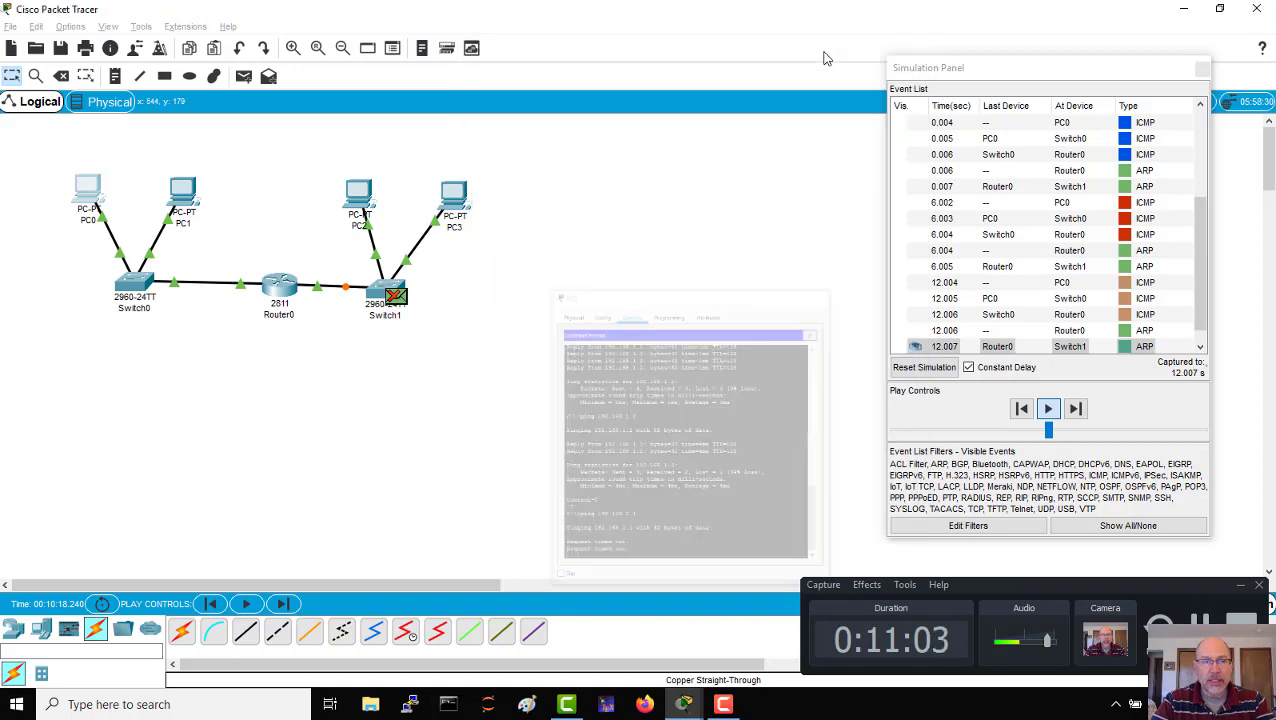
# Move Router0 below and between the two switches, and place a 2811 router and a 2960 switch to its right.
pyautogui.moveTo(280, 281); pyautogui.dragTo(256, 424)
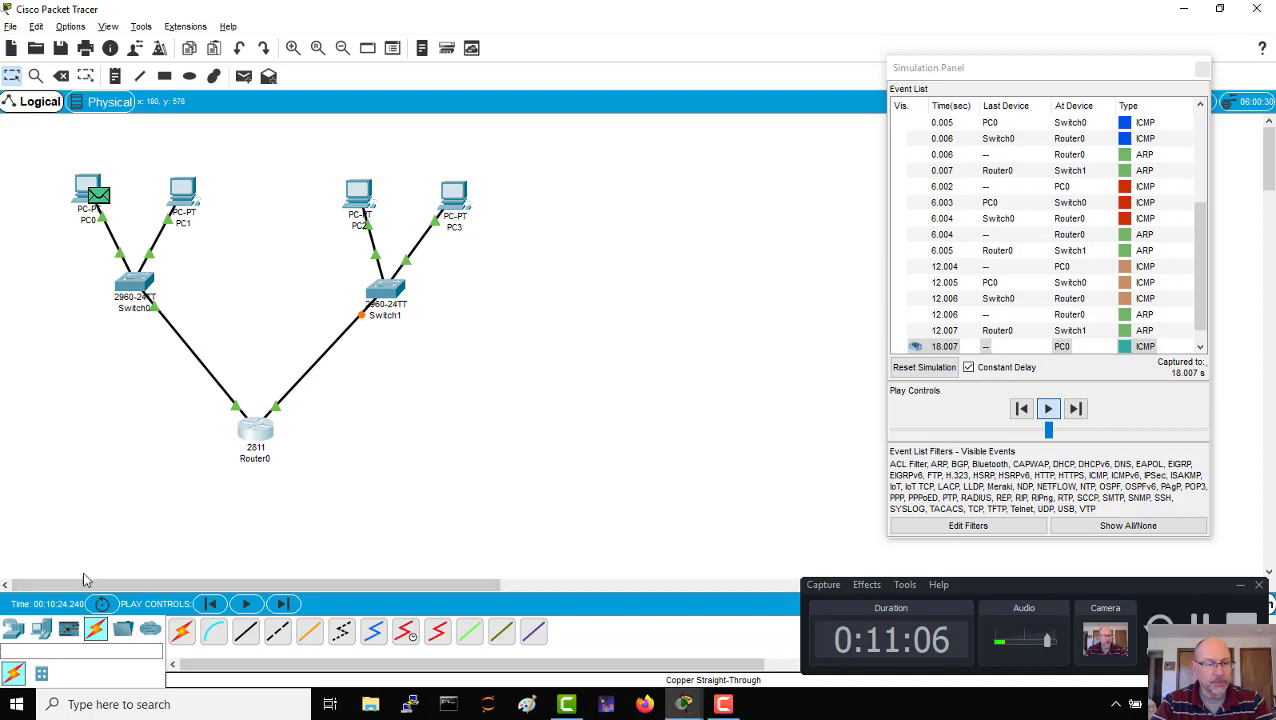
pyautogui.click(14, 627)
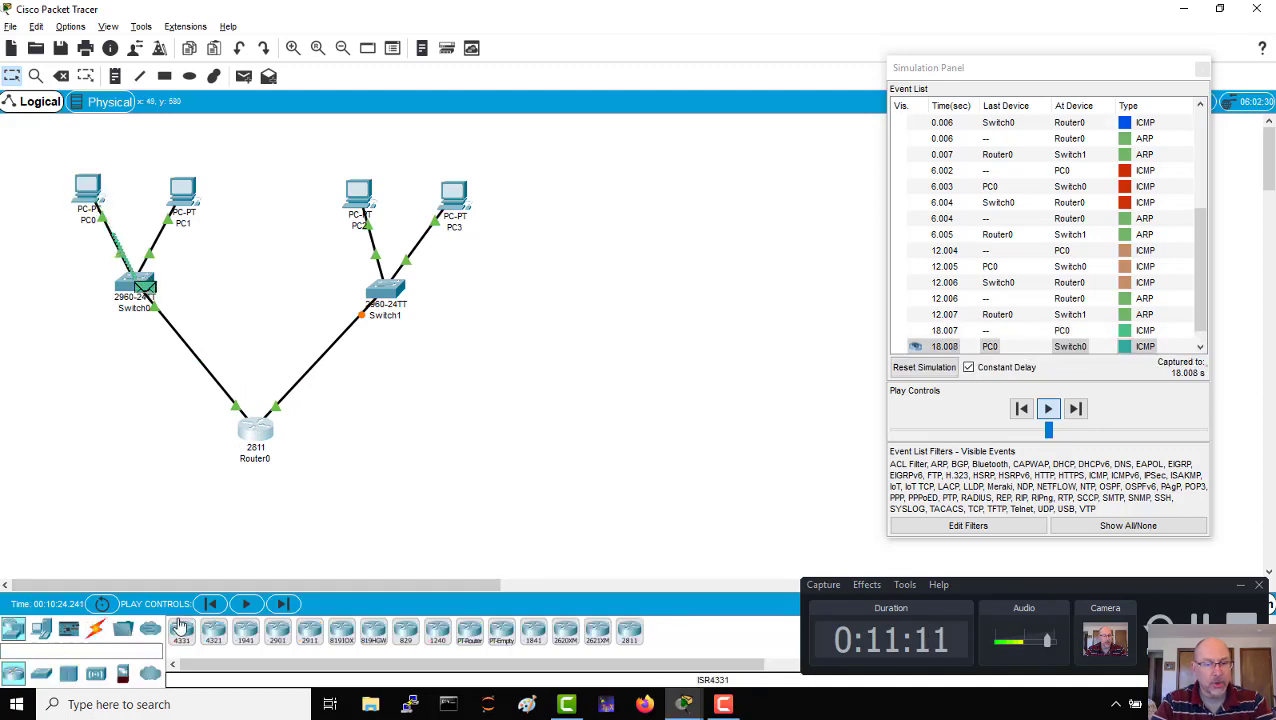
pyautogui.moveTo(632, 634); pyautogui.dragTo(446, 430)
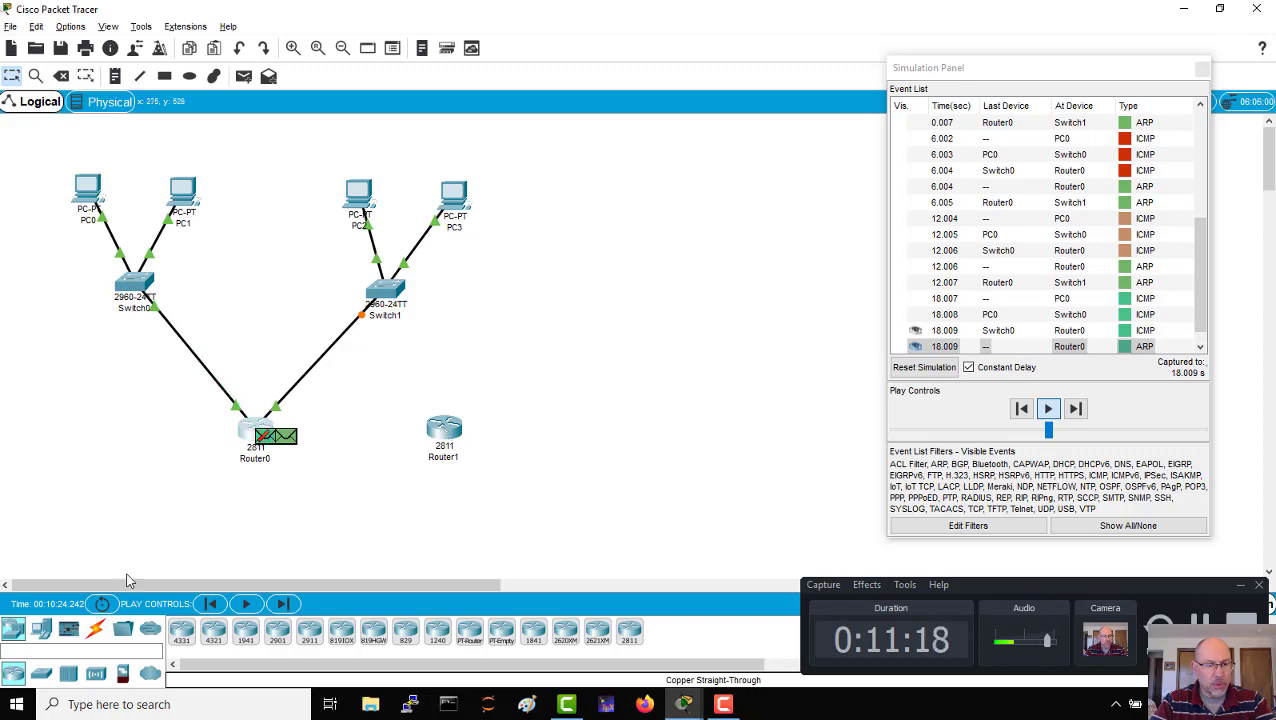
pyautogui.click(41, 675)
pyautogui.moveTo(195, 628); pyautogui.dragTo(614, 348)
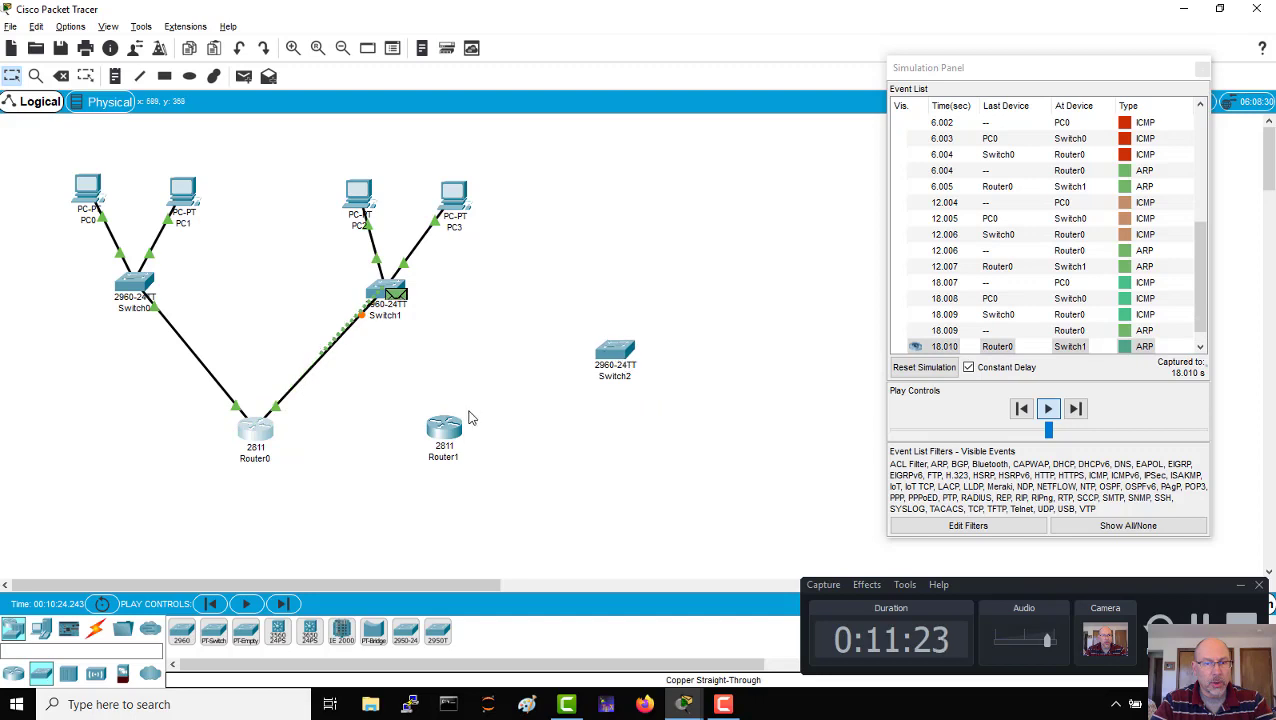
pyautogui.moveTo(442, 446); pyautogui.dragTo(470, 421)
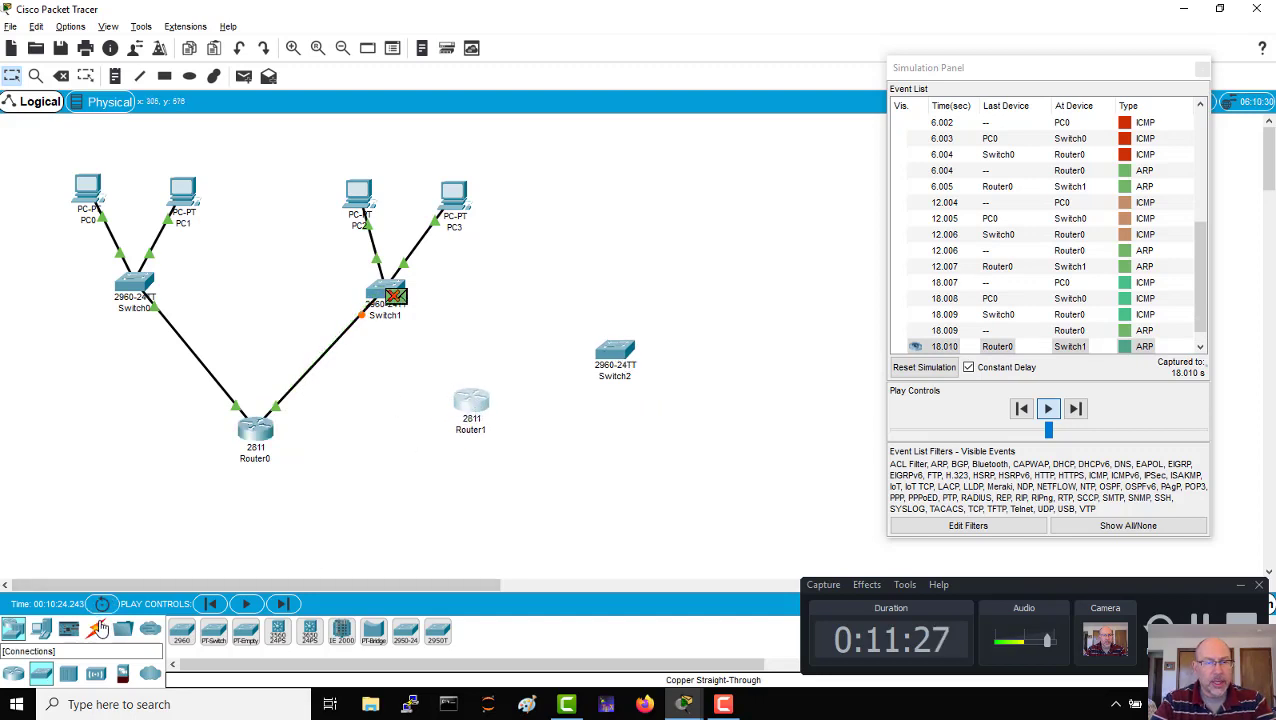
# Connect Router1's FastEthernet0/0 to Switch1's FastEthernet0/23 with a copper straight-through cable.
pyautogui.click(476, 403)
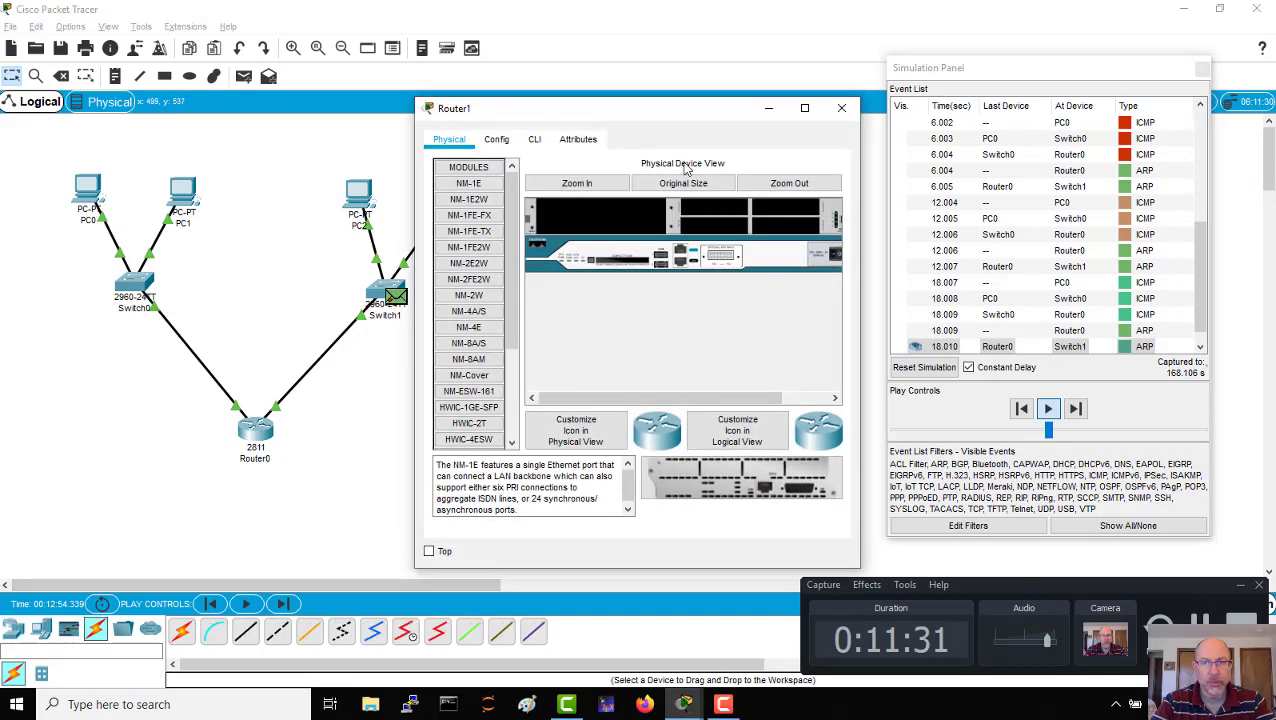
pyautogui.click(851, 110)
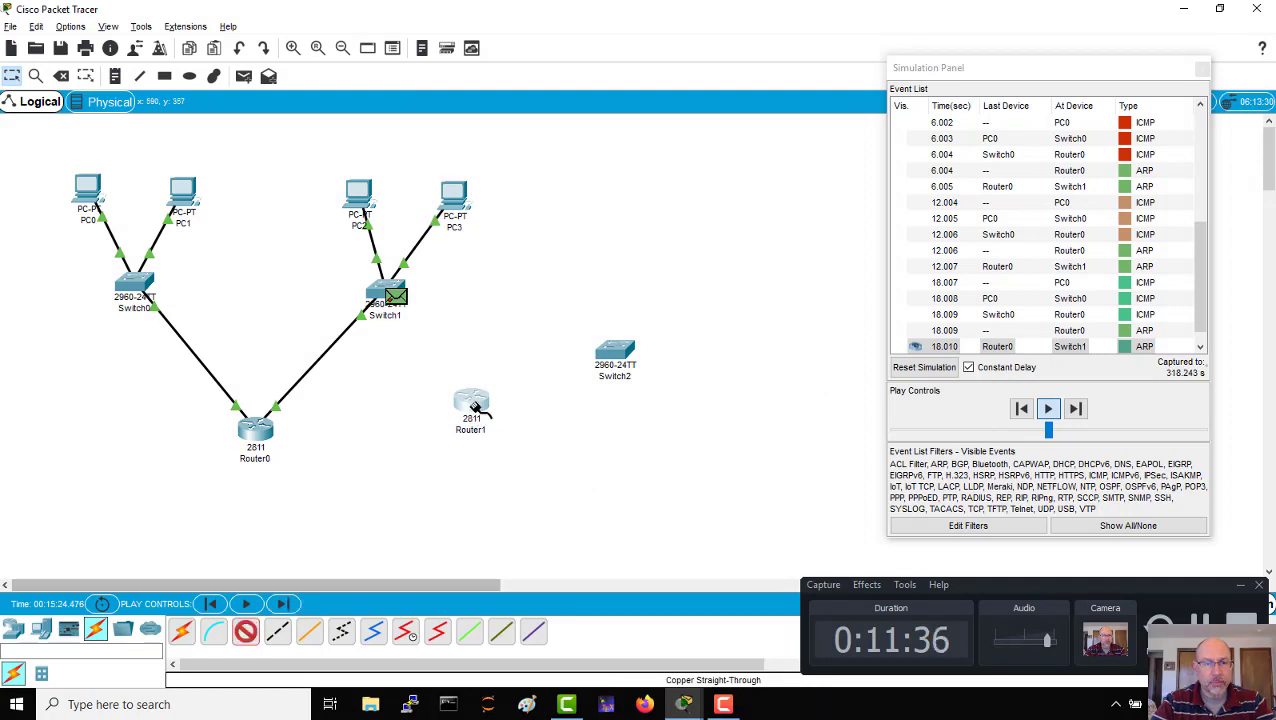
pyautogui.click(477, 406)
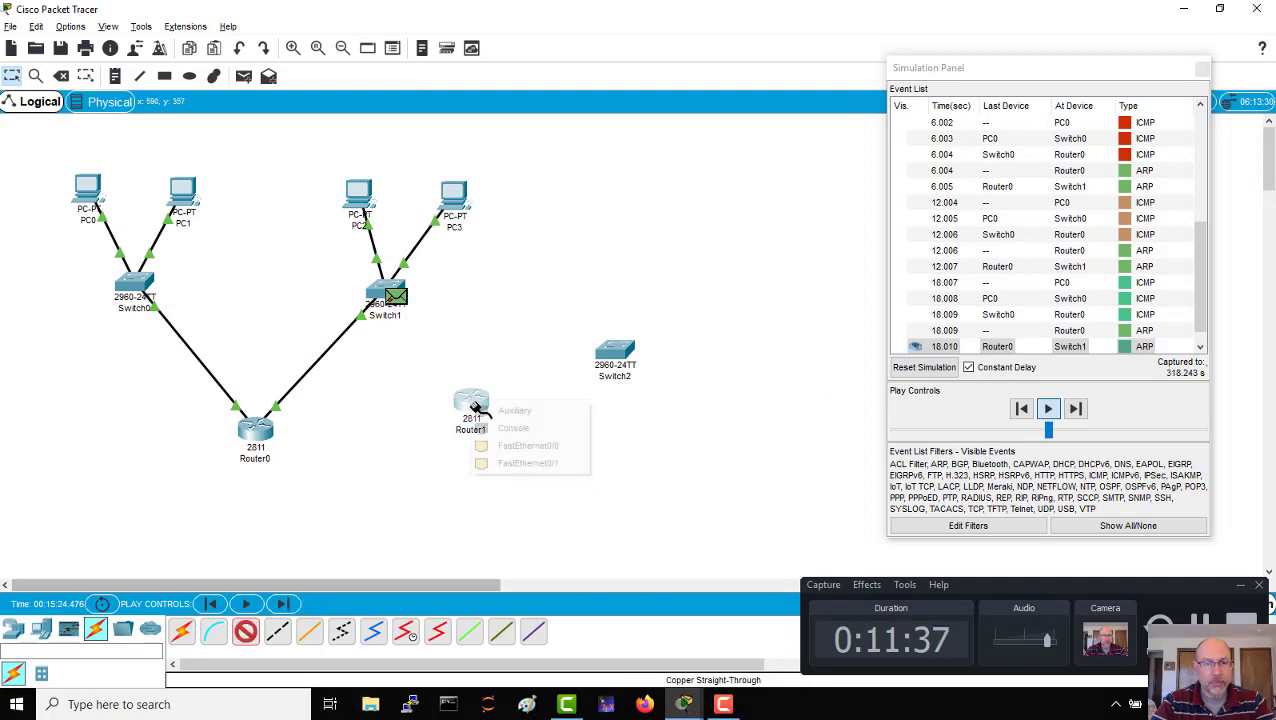
pyautogui.click(505, 448)
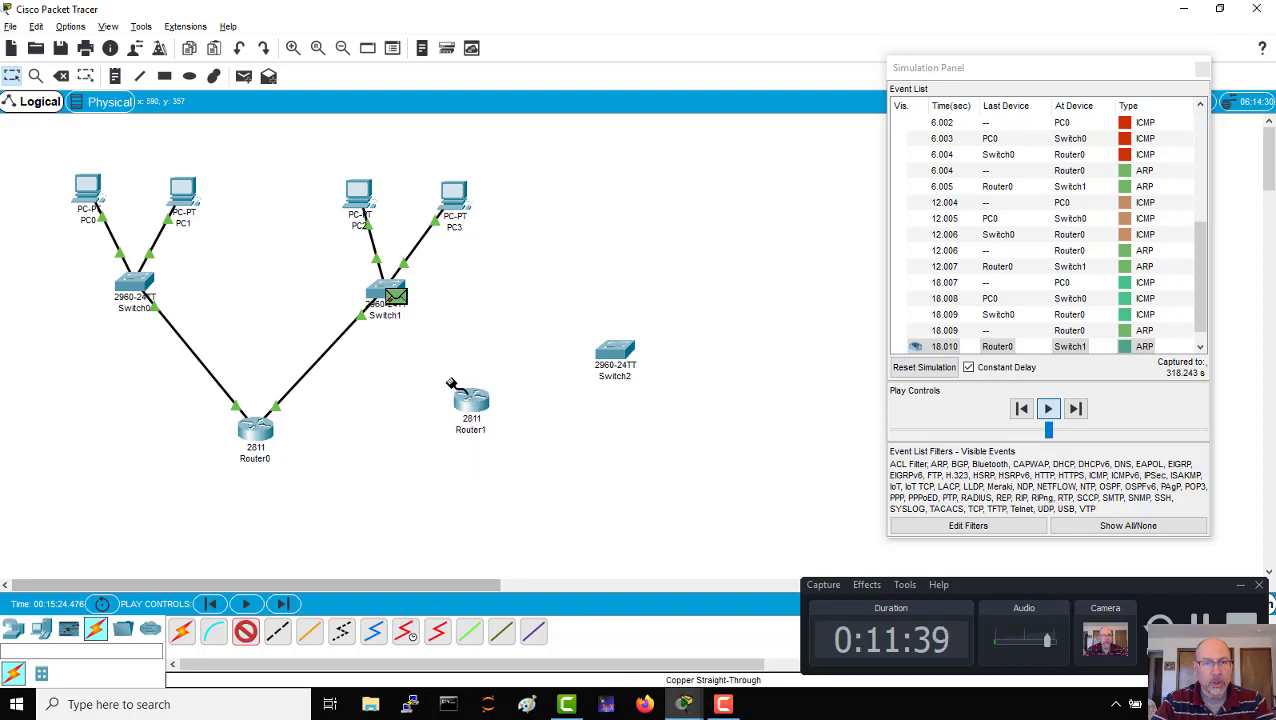
pyautogui.click(381, 289)
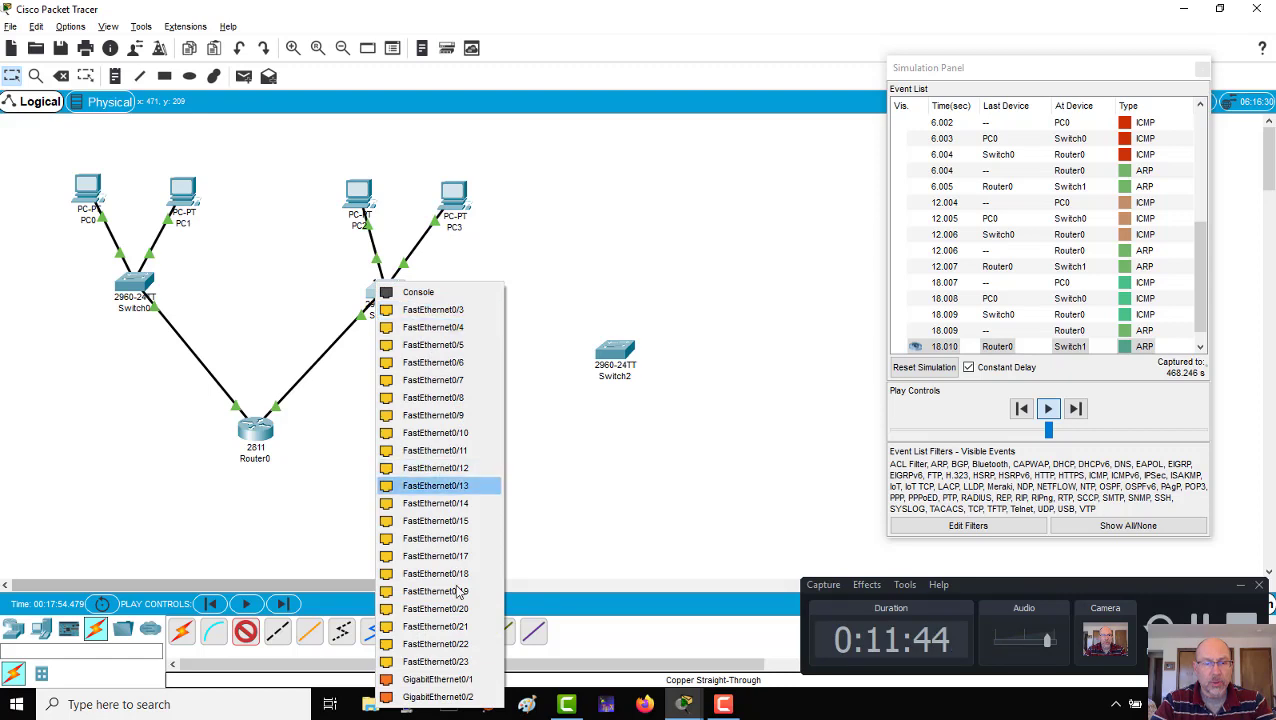
pyautogui.click(440, 662)
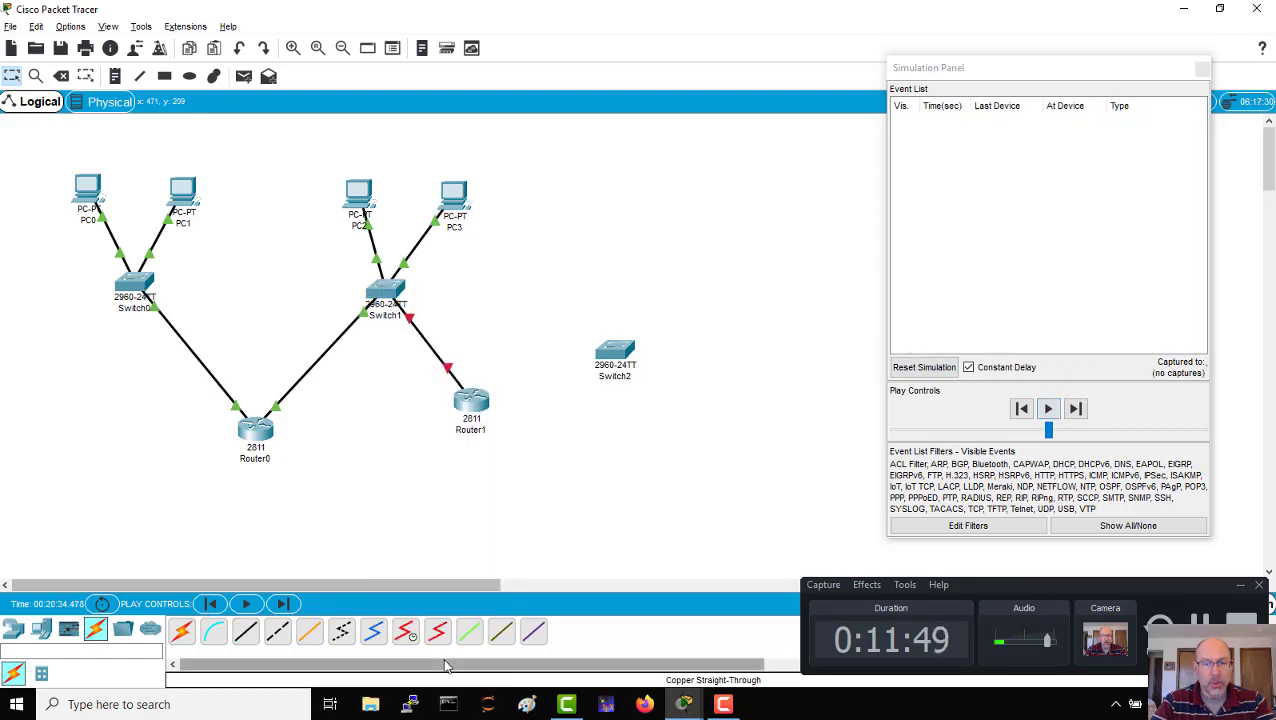
# Reposition Router1 and Switch2, and connect Router1's FastEthernet0/1 to Switch2's FastEthernet0/24 with a copper straight-through cable.
pyautogui.moveTo(476, 407); pyautogui.dragTo(485, 432)
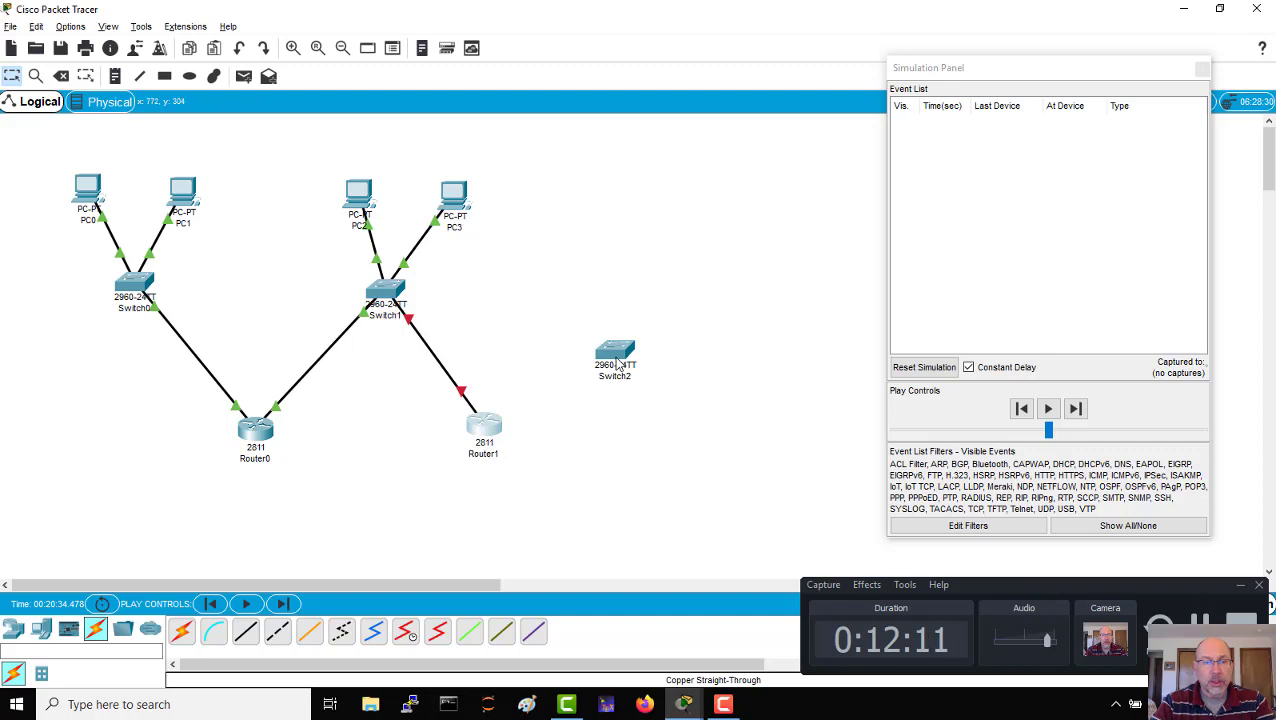
pyautogui.moveTo(611, 354); pyautogui.dragTo(585, 349)
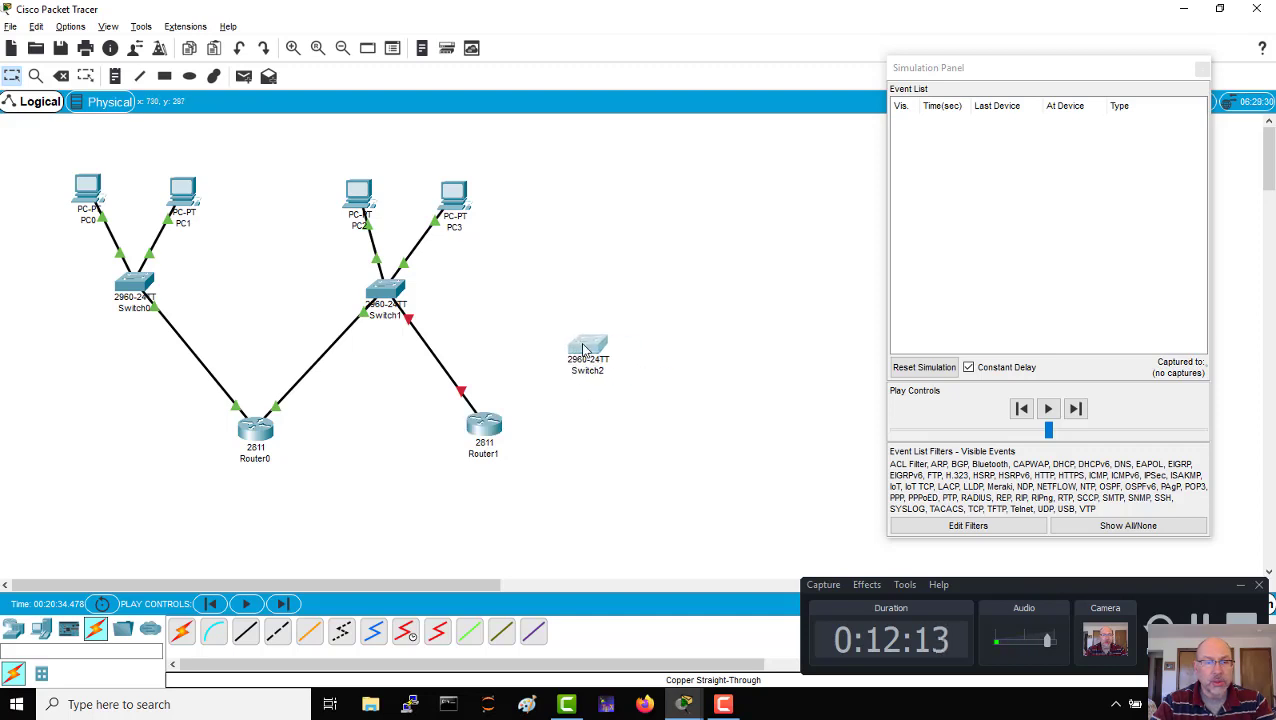
pyautogui.click(246, 631)
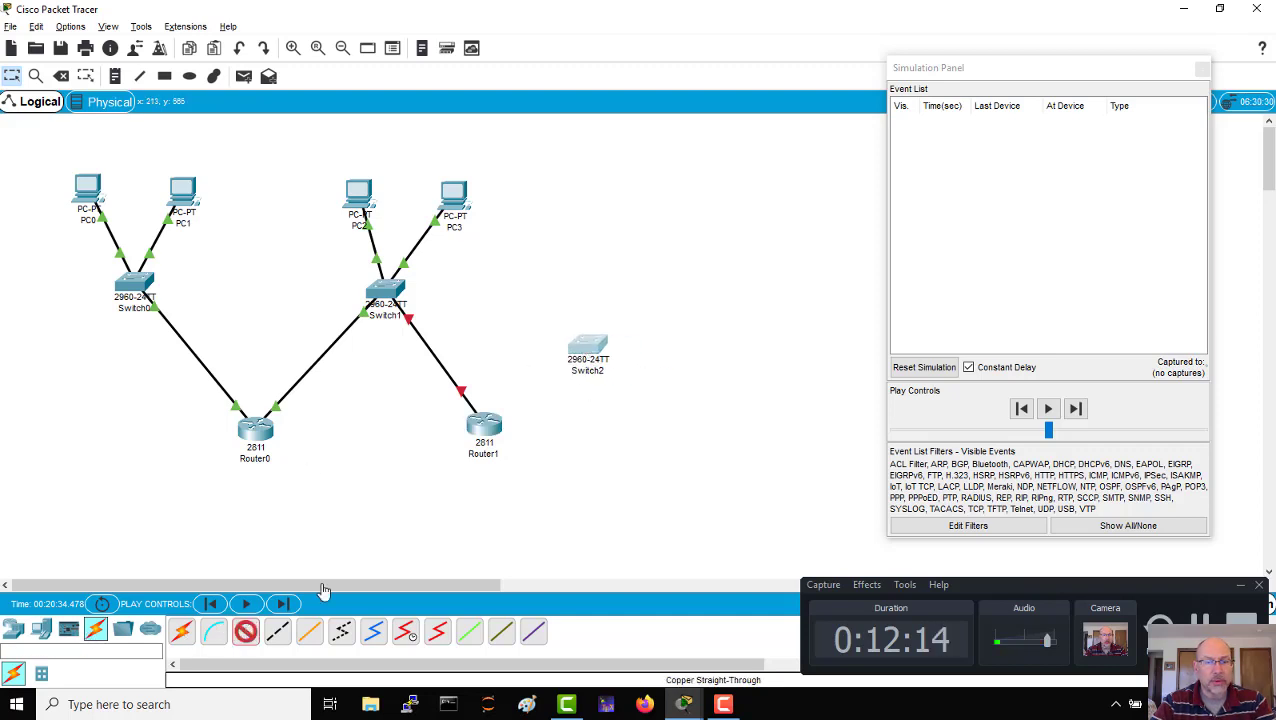
pyautogui.click(478, 428)
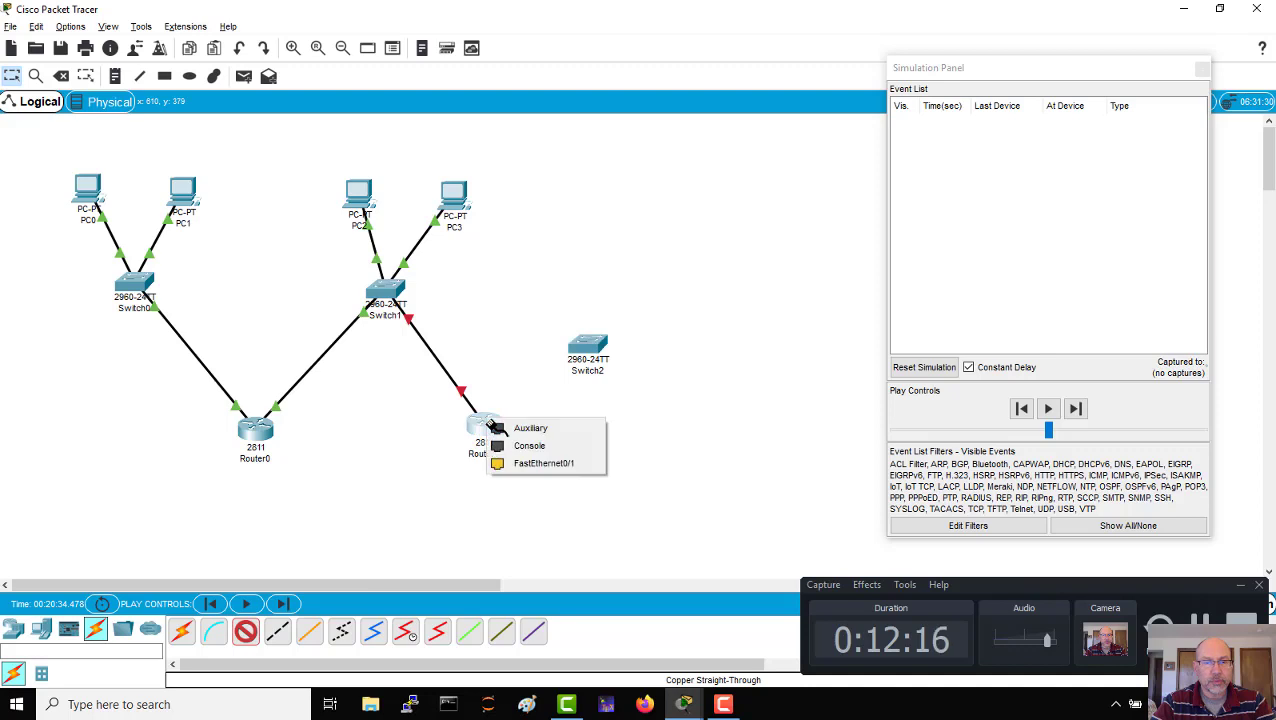
pyautogui.click(520, 461)
pyautogui.click(595, 345)
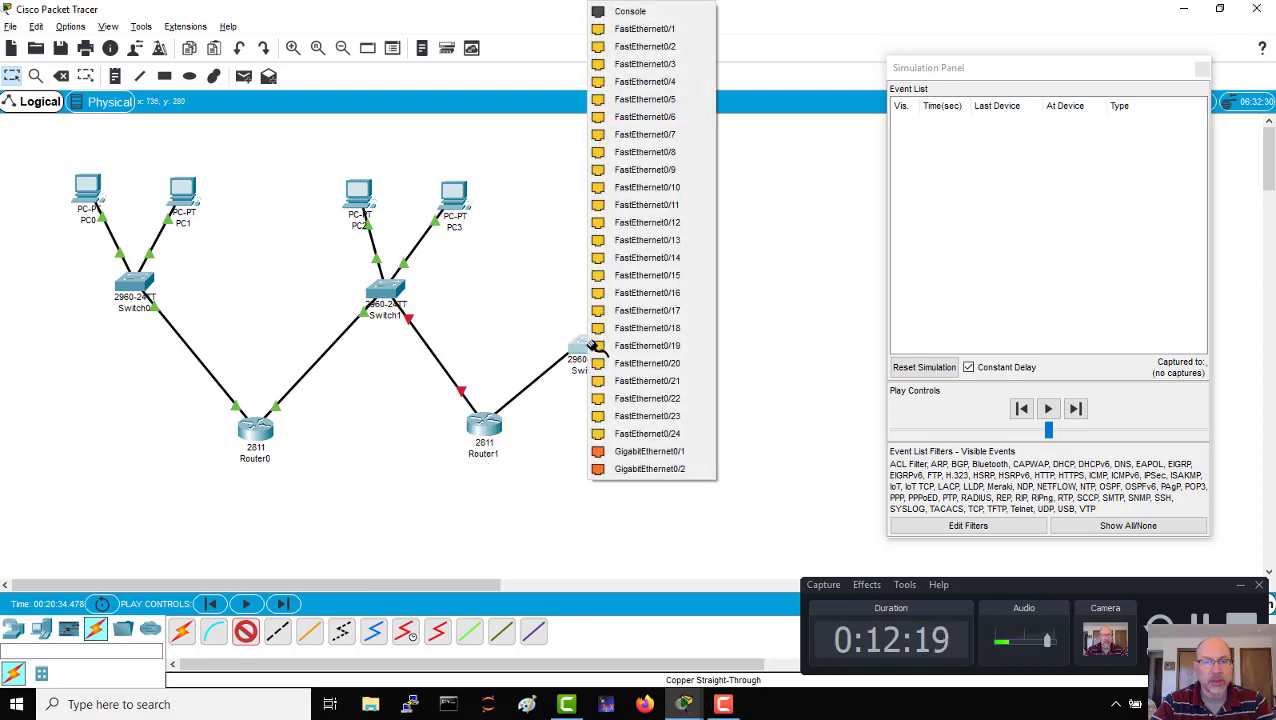
pyautogui.click(612, 434)
# Place a PC in the workspace above and slightly to the right of Switch2.
pyautogui.click(11, 630)
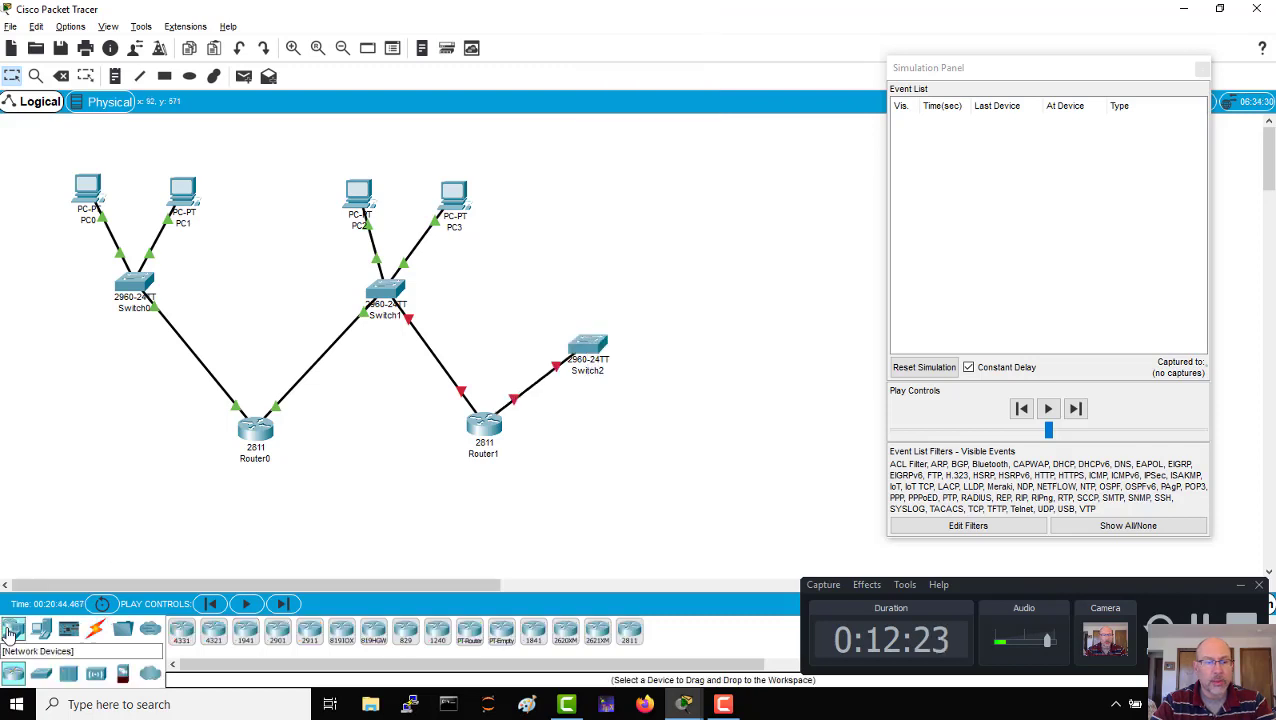
pyautogui.click(41, 628)
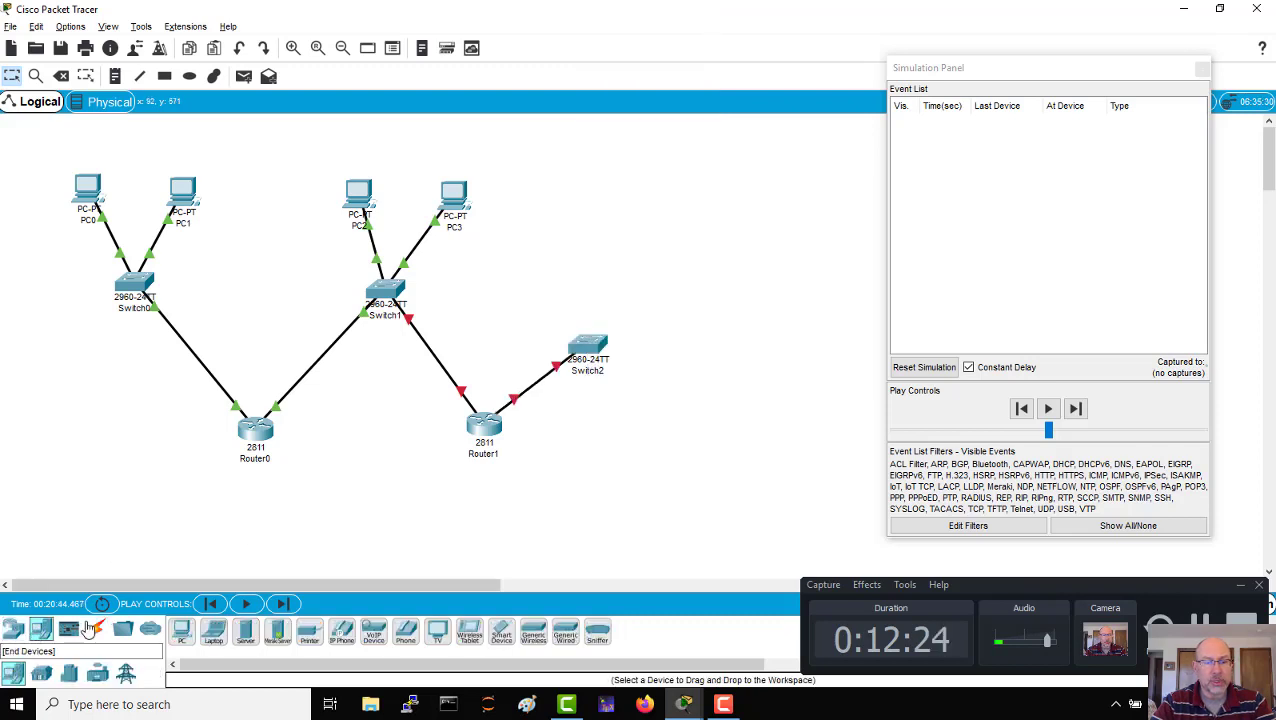
pyautogui.click(181, 628)
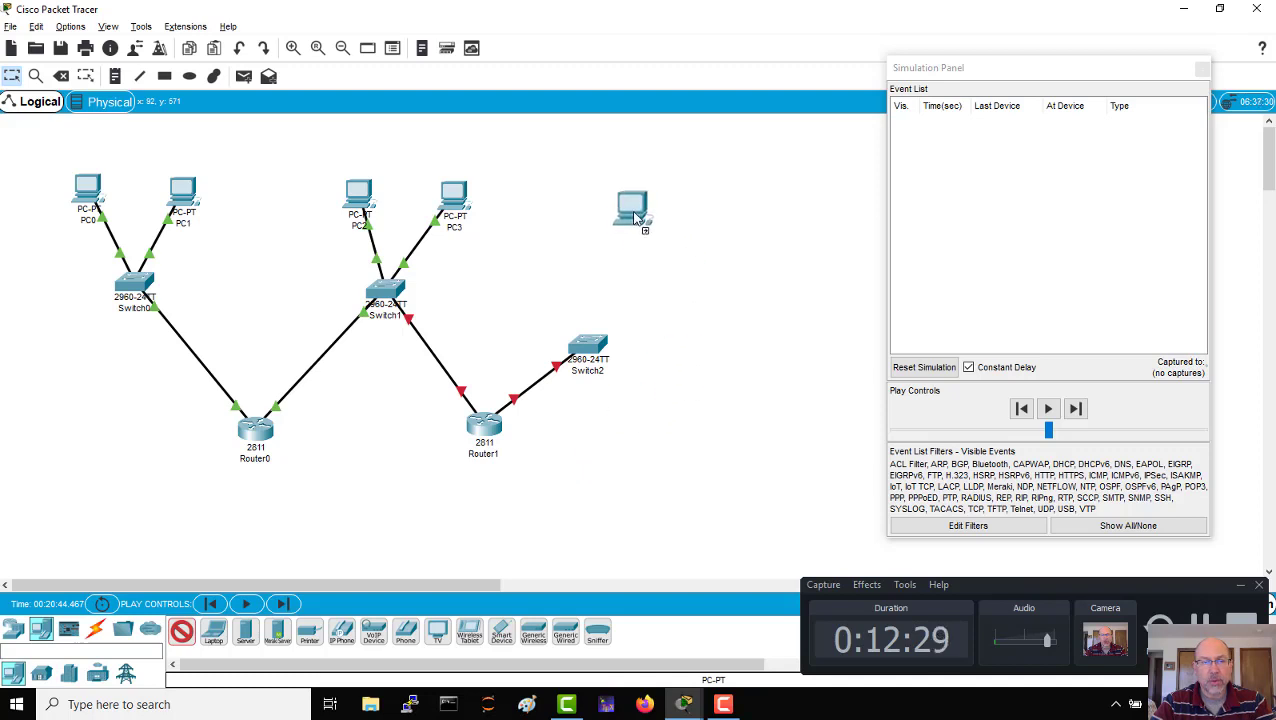
pyautogui.click(634, 214)
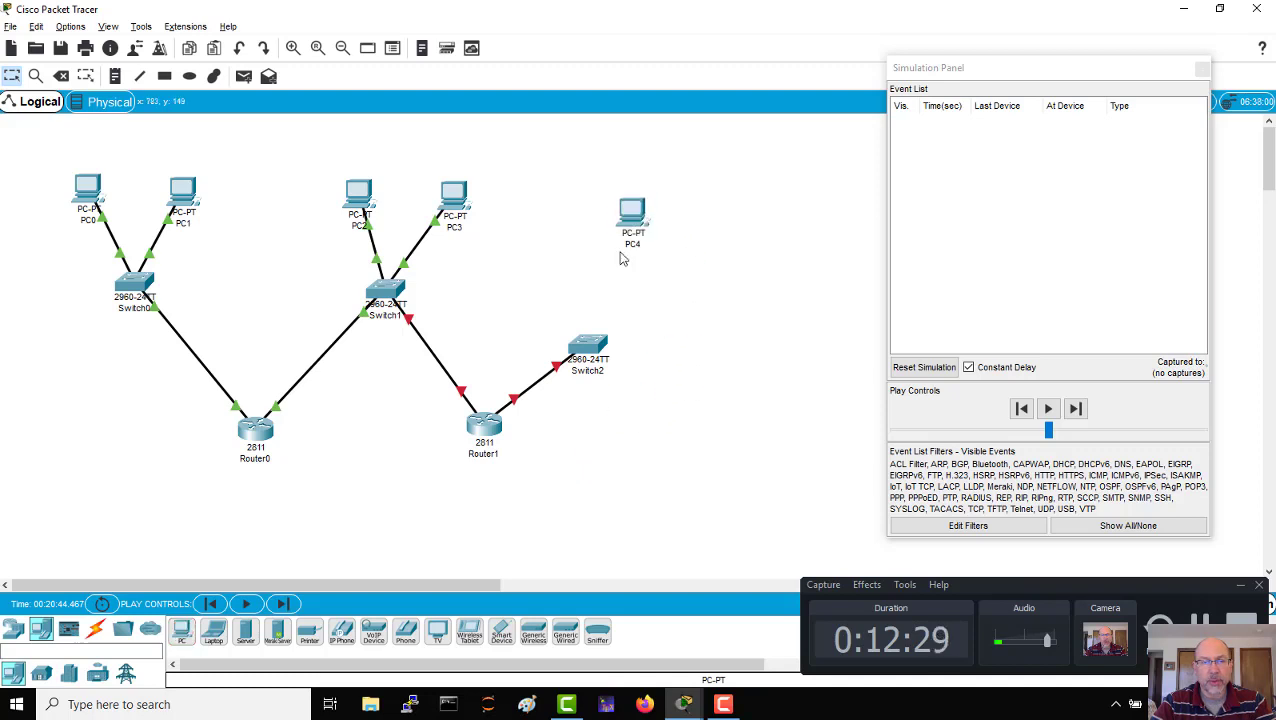
# Connect Switch2's FastEthernet0/1 to PC4's FastEthernet0 with a copper straight-through cable.
pyautogui.click(96, 629)
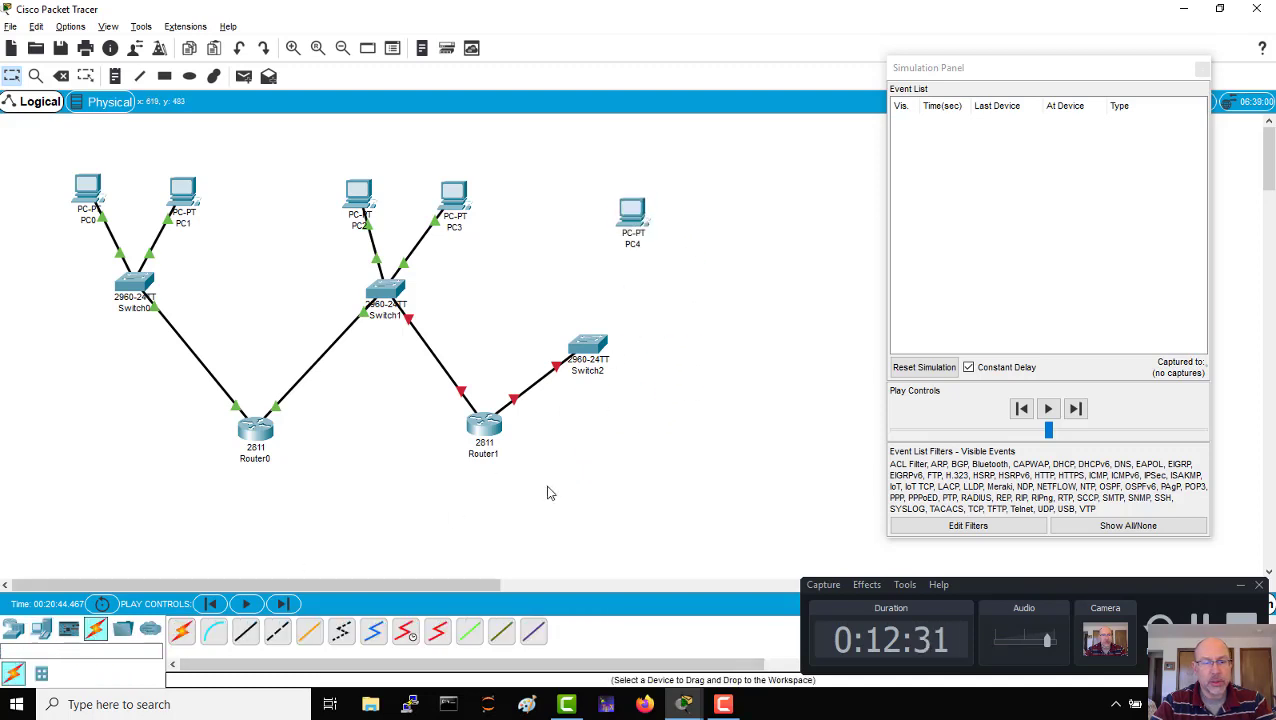
pyautogui.click(245, 631)
pyautogui.click(590, 346)
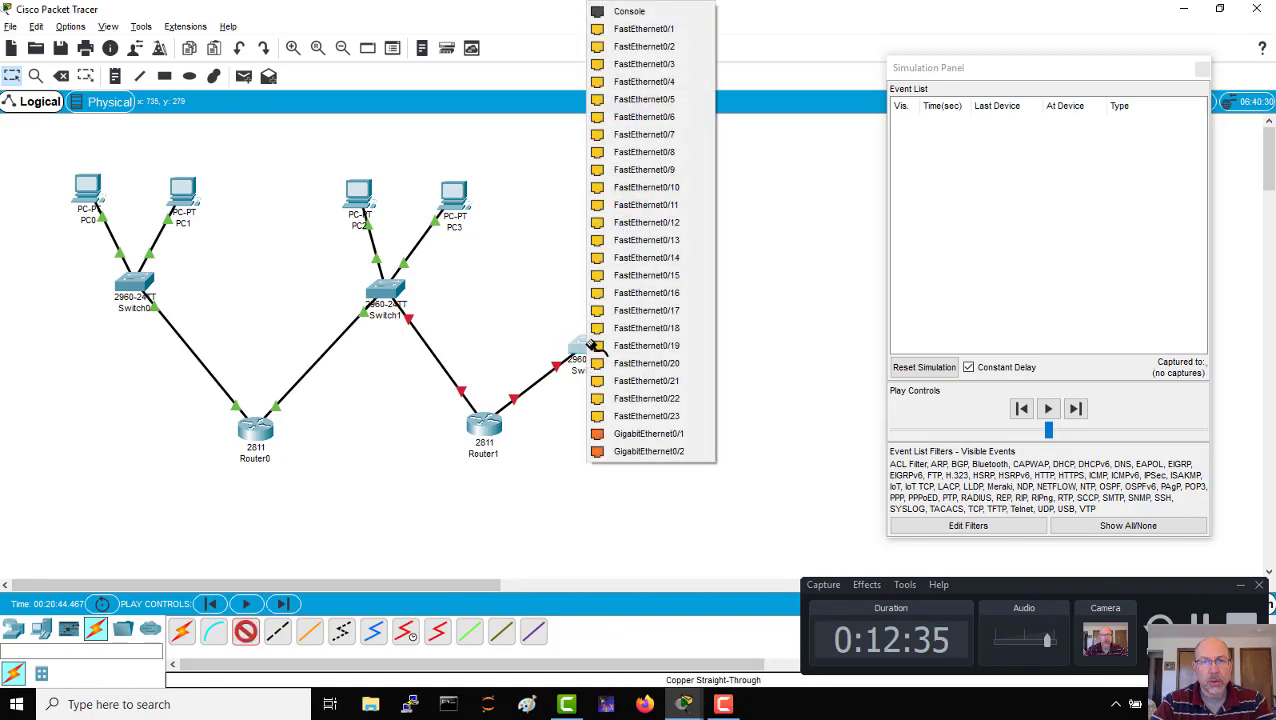
pyautogui.click(628, 29)
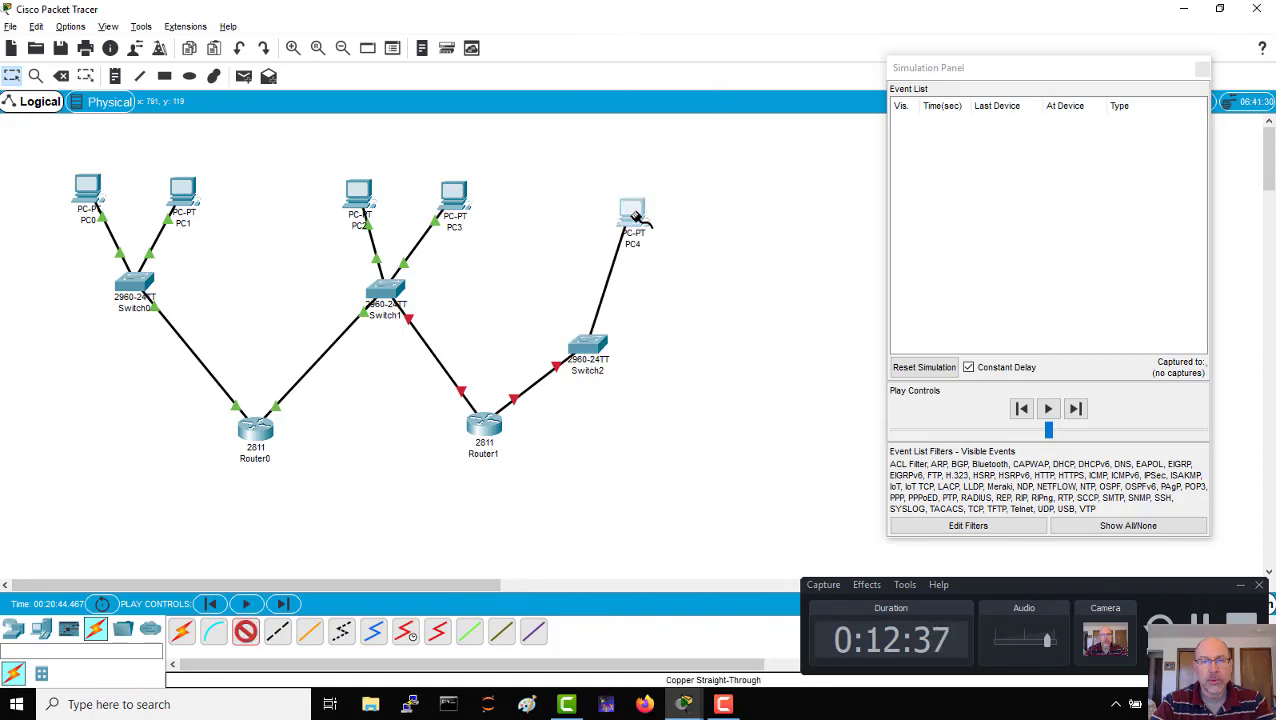
pyautogui.click(636, 216)
pyautogui.click(706, 273)
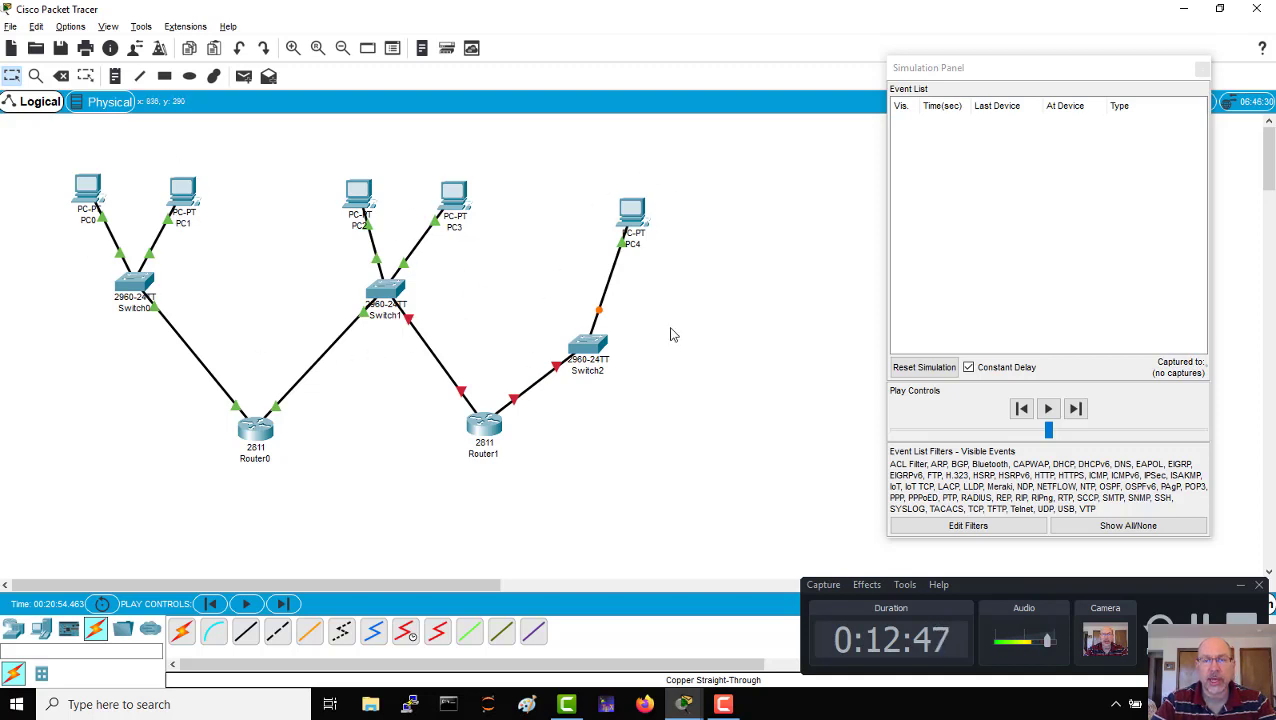
# Give PC4's FastEthernet0 the static IP address 192.168.3.1 with subnet mask 255.255.255.0.
pyautogui.click(628, 212)
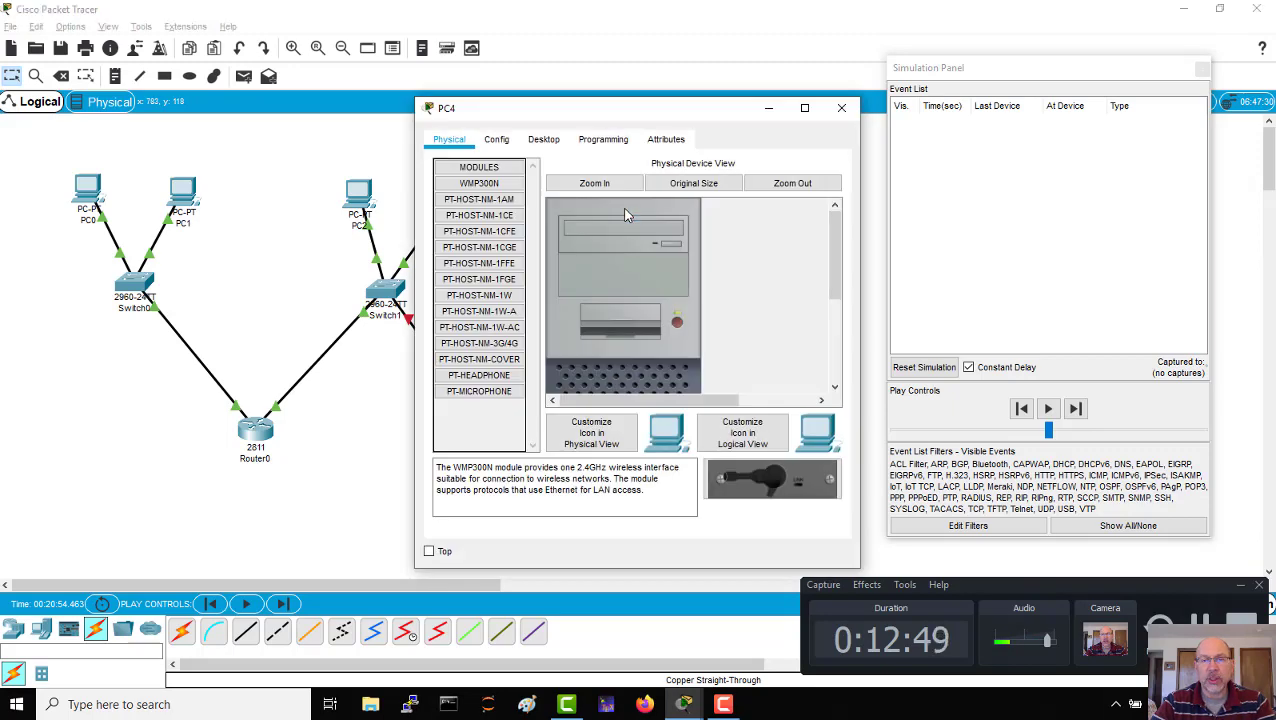
pyautogui.click(497, 139)
pyautogui.click(495, 228)
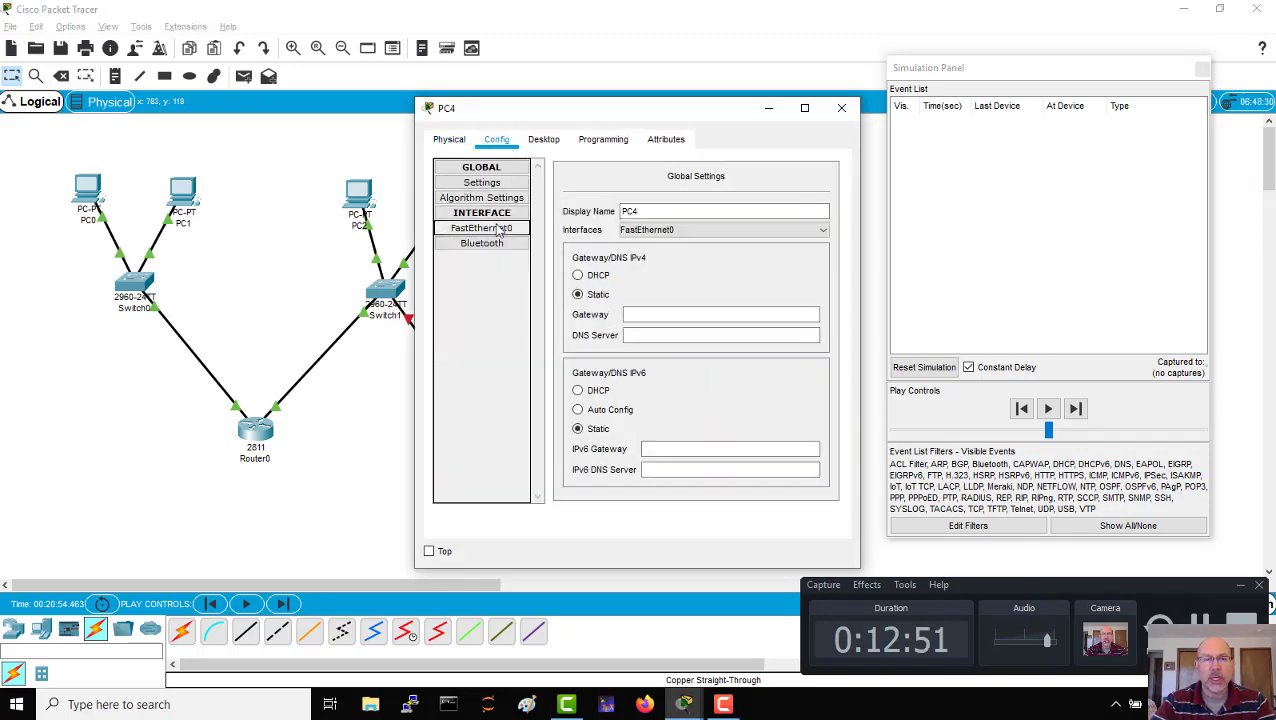
pyautogui.click(731, 293)
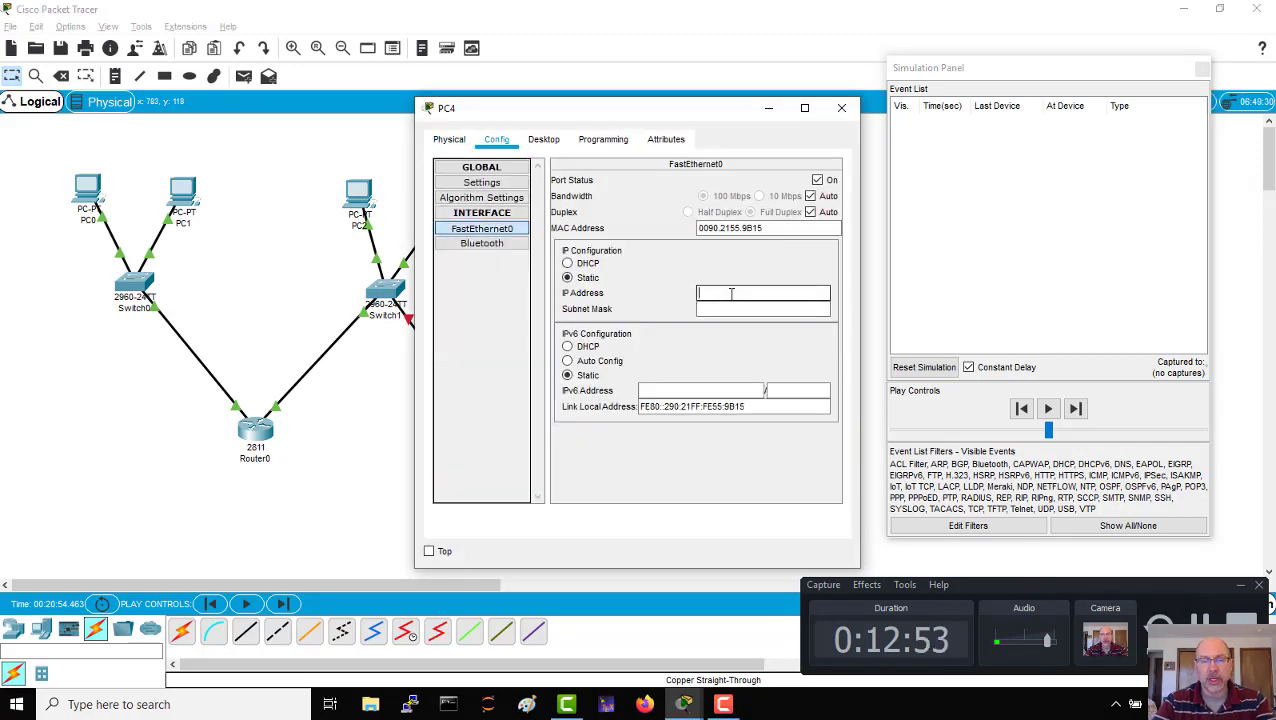
pyautogui.write('192.16')
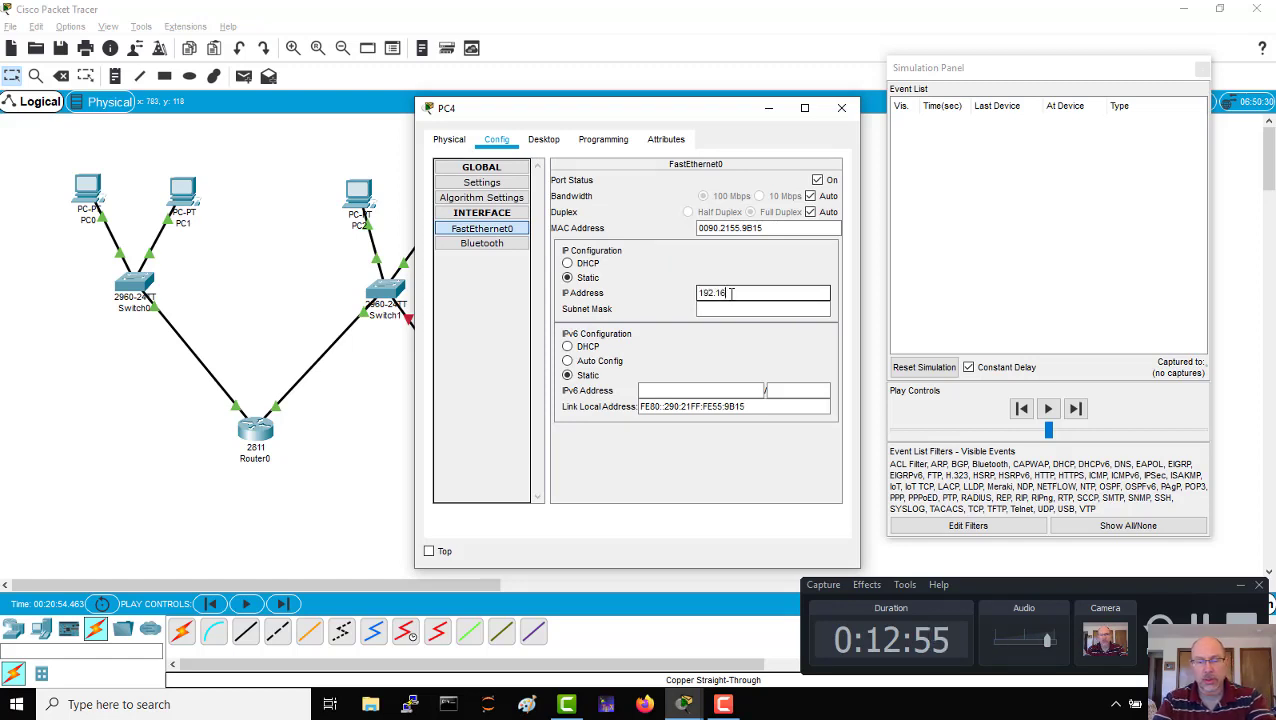
pyautogui.write('8.1')
pyautogui.press('Tab')
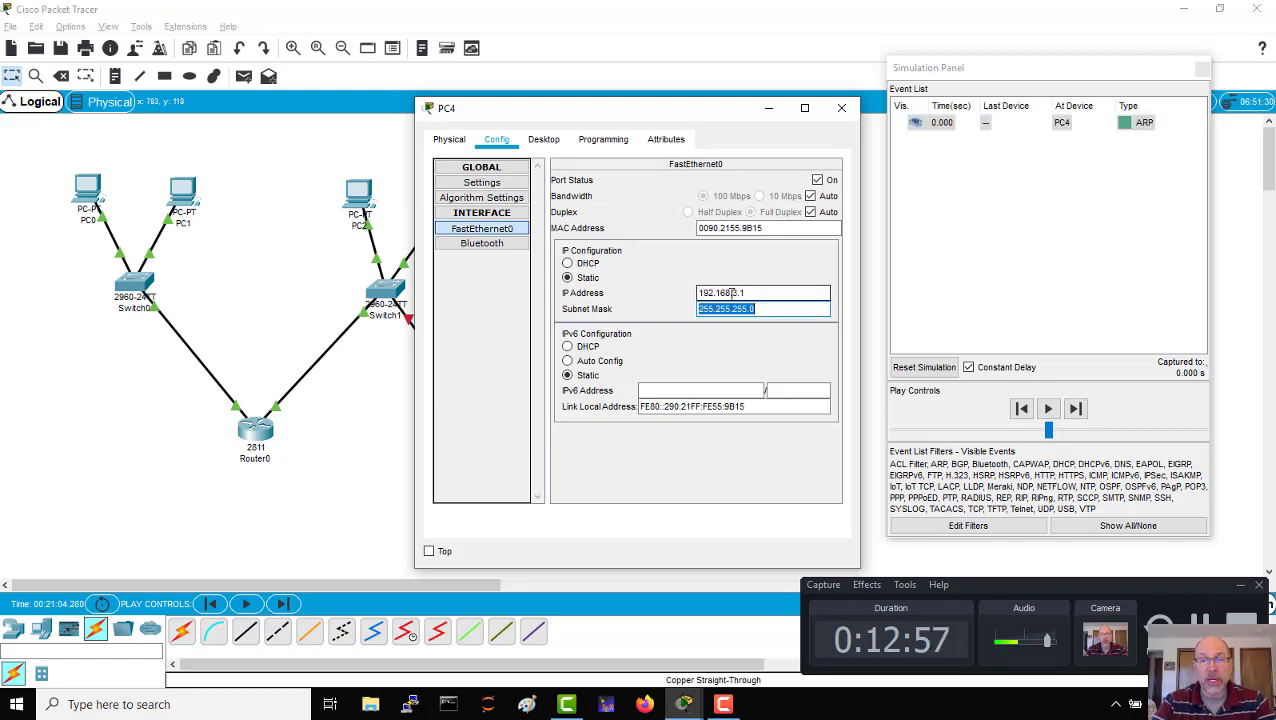
# Set PC4's default gateway to 192.168.3.254 and close its configuration window.
pyautogui.click(482, 182)
pyautogui.click(663, 314)
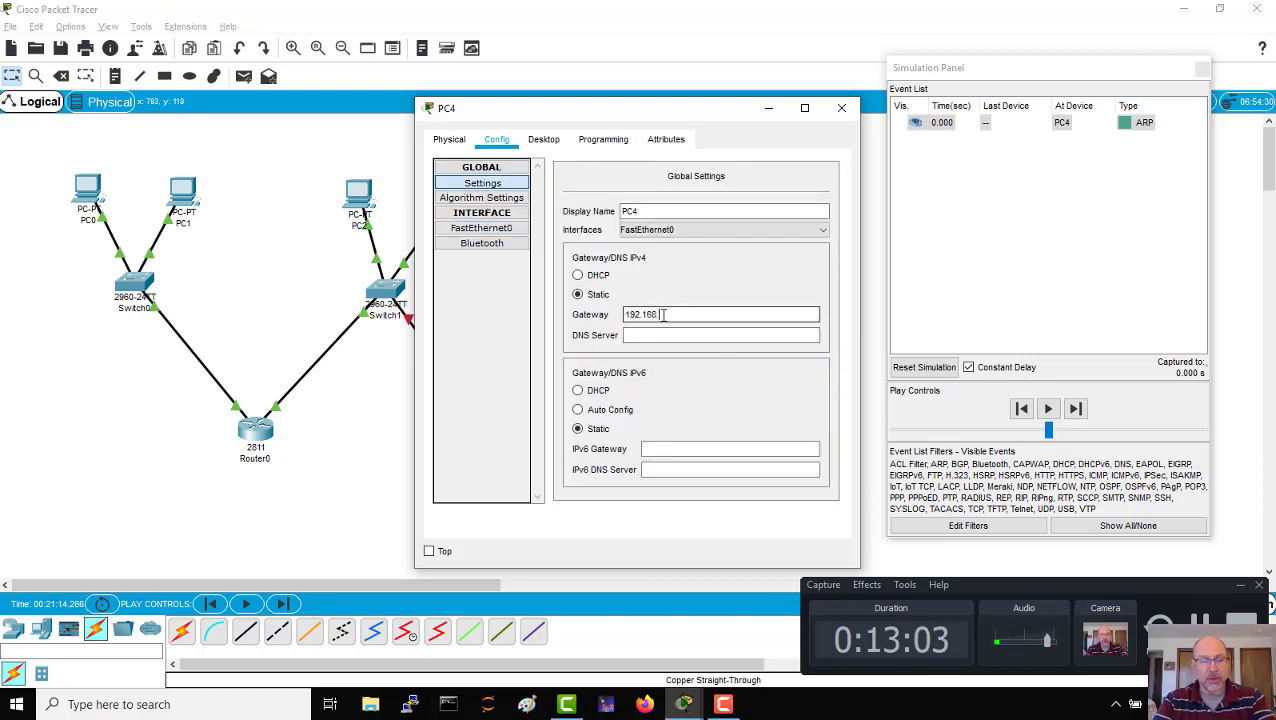
pyautogui.write('192.168.3.254')
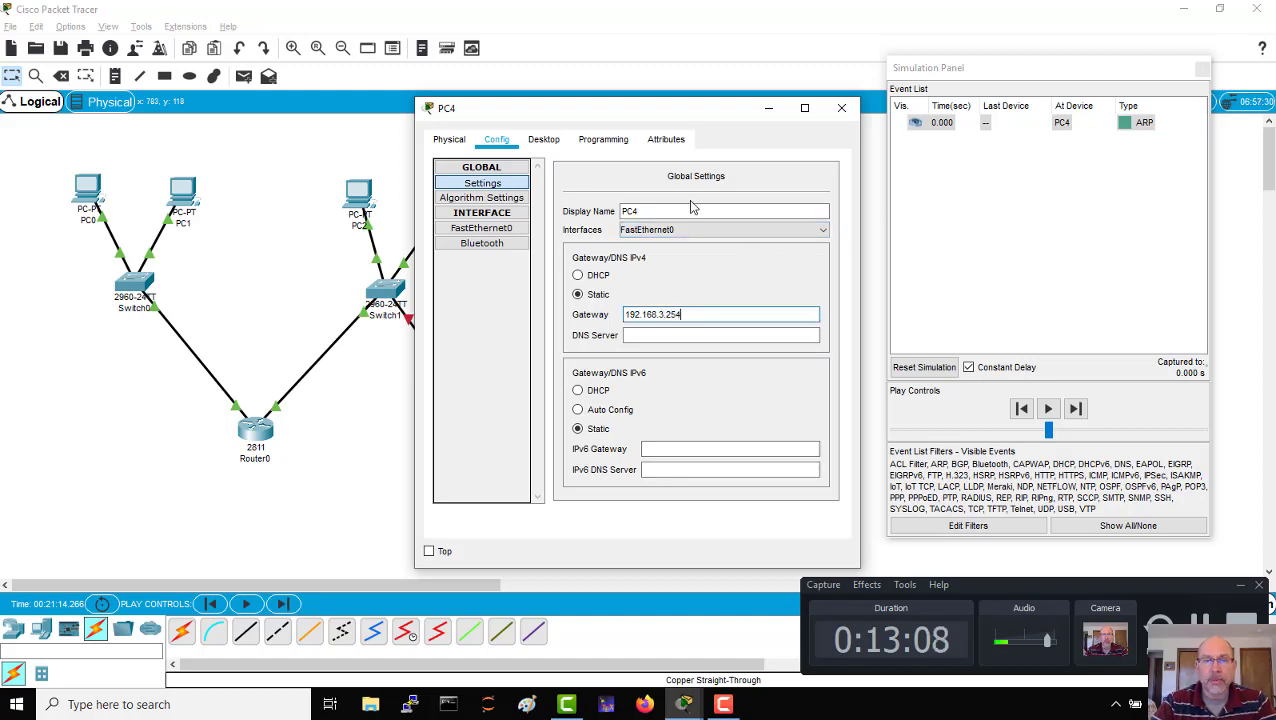
pyautogui.click(841, 108)
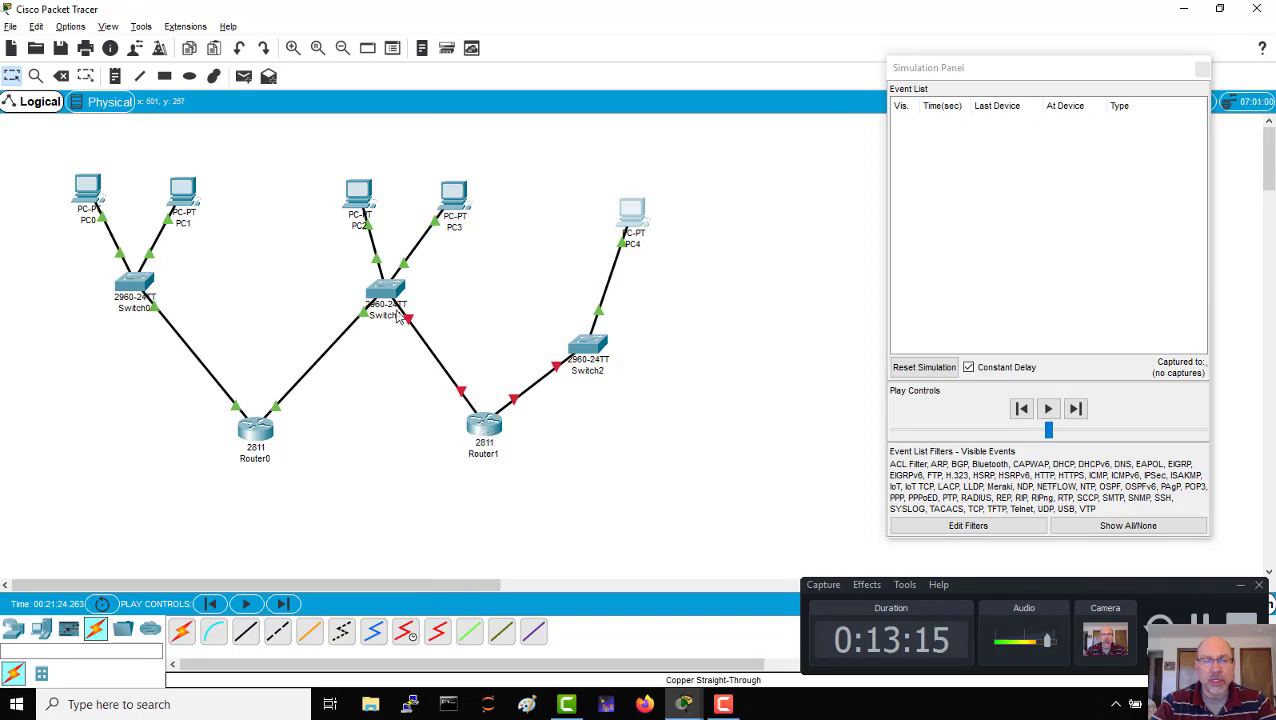
# Open Router1's command line, move its window clear of the topology, and answer "no" to the initial configuration dialog.
pyautogui.click(484, 427)
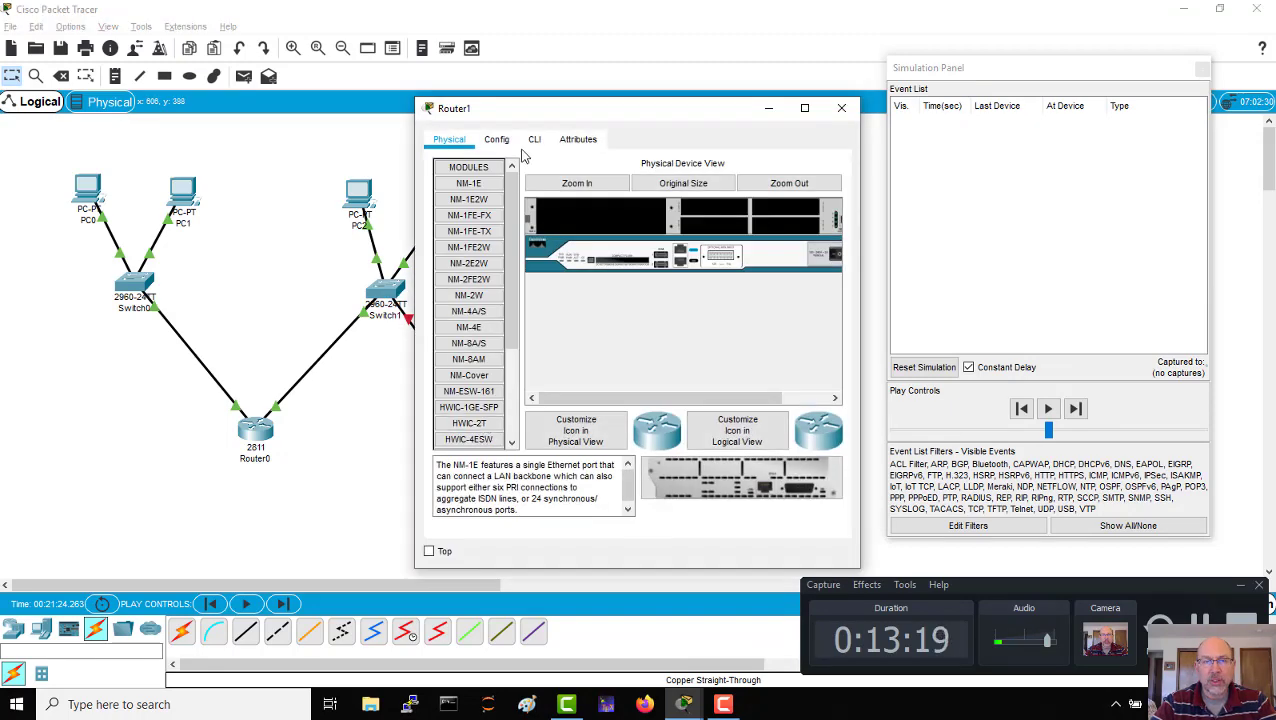
pyautogui.click(532, 142)
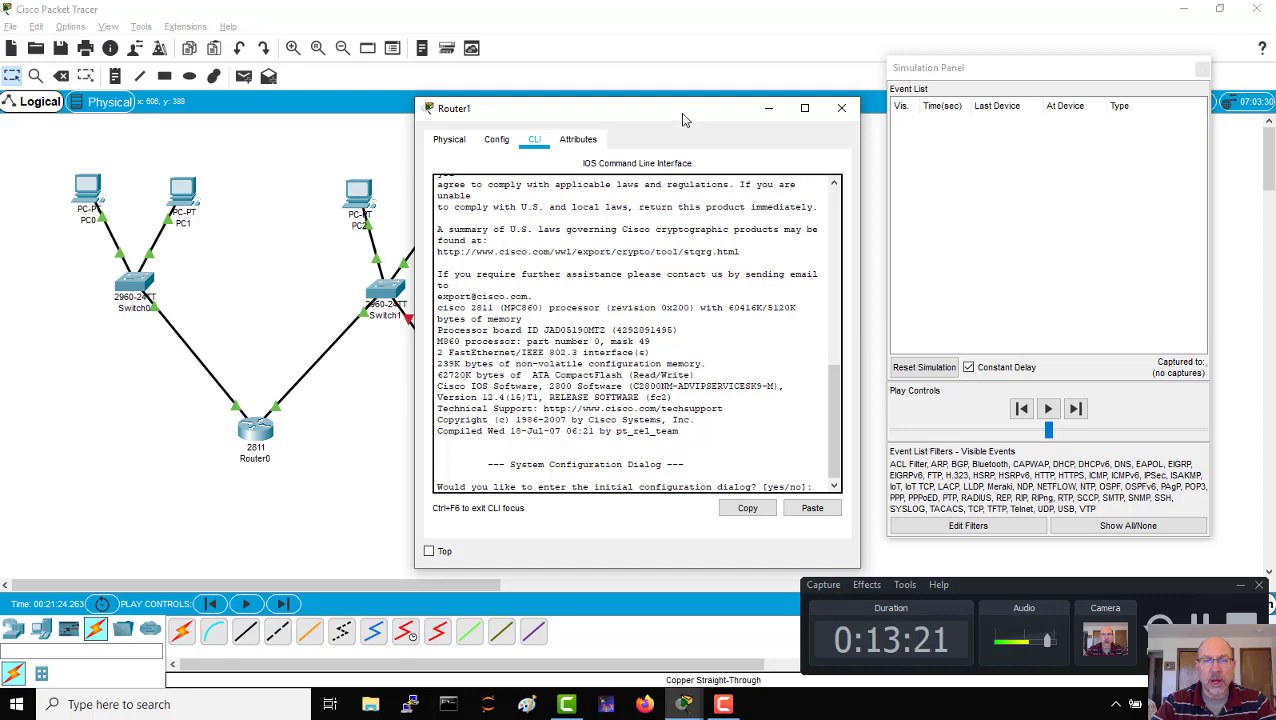
pyautogui.moveTo(688, 108); pyautogui.dragTo(790, 86)
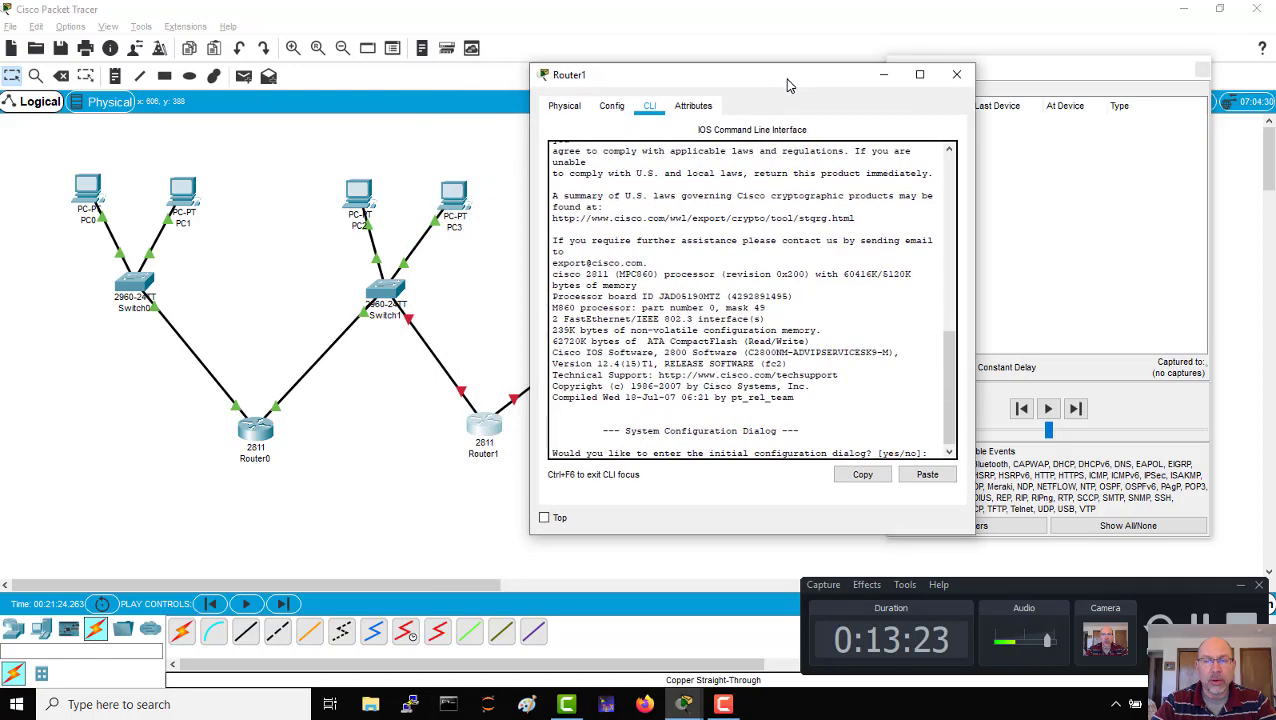
pyautogui.moveTo(776, 240); pyautogui.dragTo(770, 251)
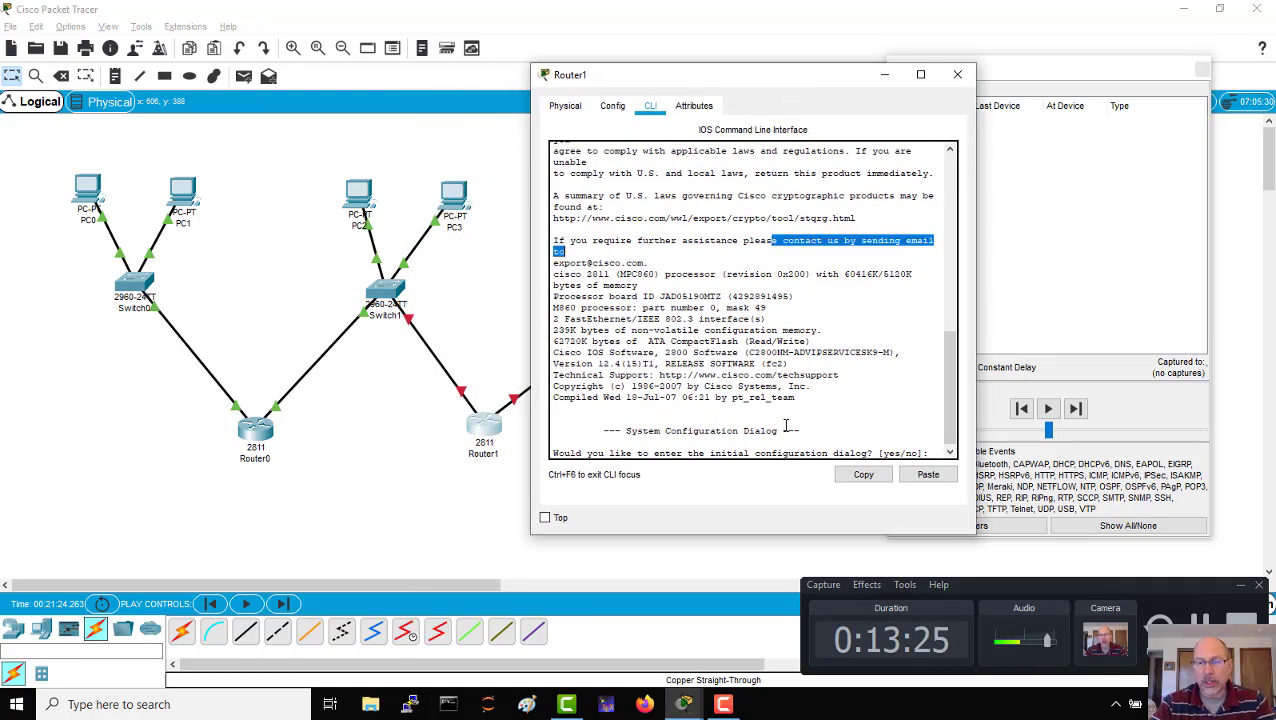
pyautogui.write('no')
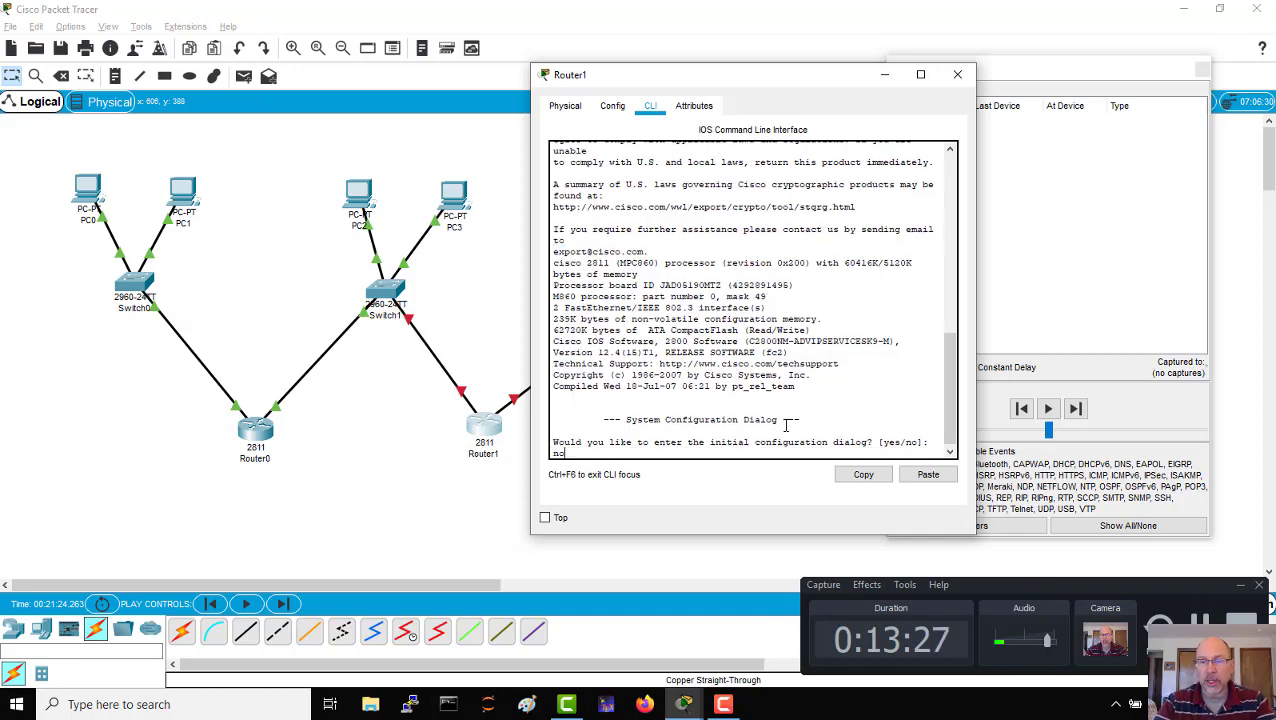
pyautogui.press('Return')
pyautogui.press('Return')
pyautogui.press('Return')
pyautogui.press('Return')
pyautogui.press('Return')
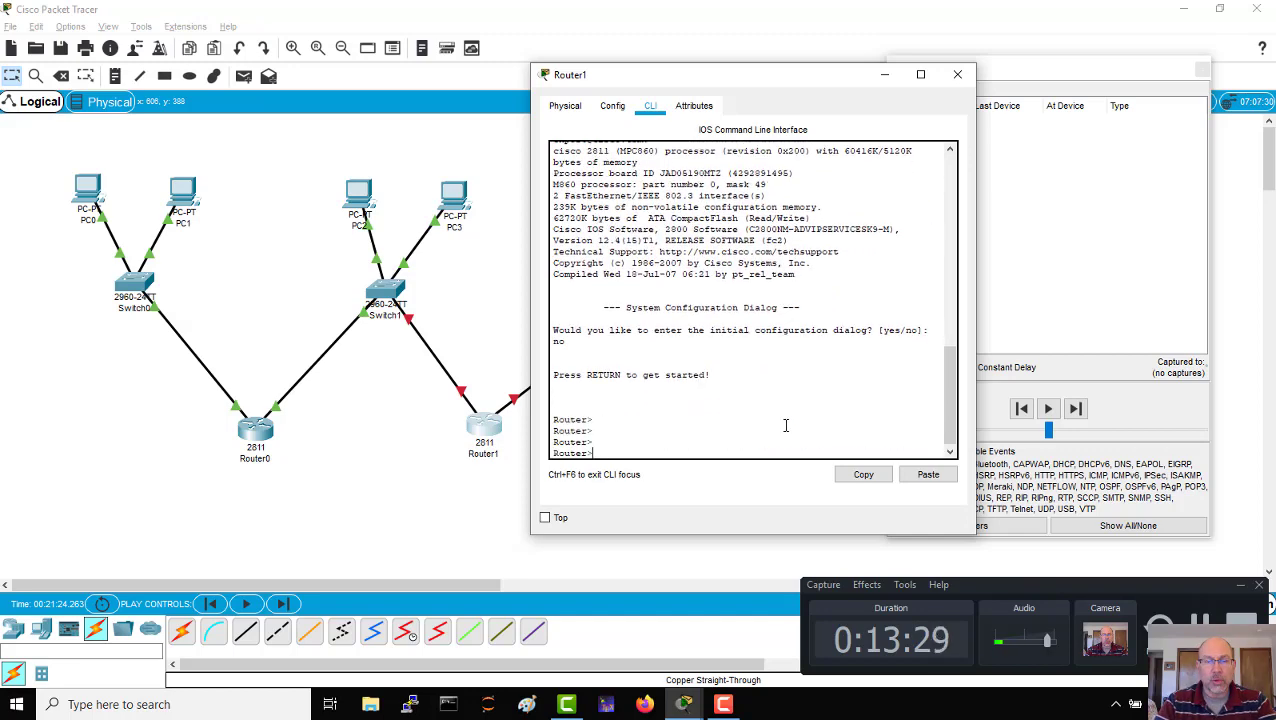
# Enter privileged mode and global configuration on Router1 with "ena" and "conf t", and select interface f0/0.
pyautogui.write('ena')
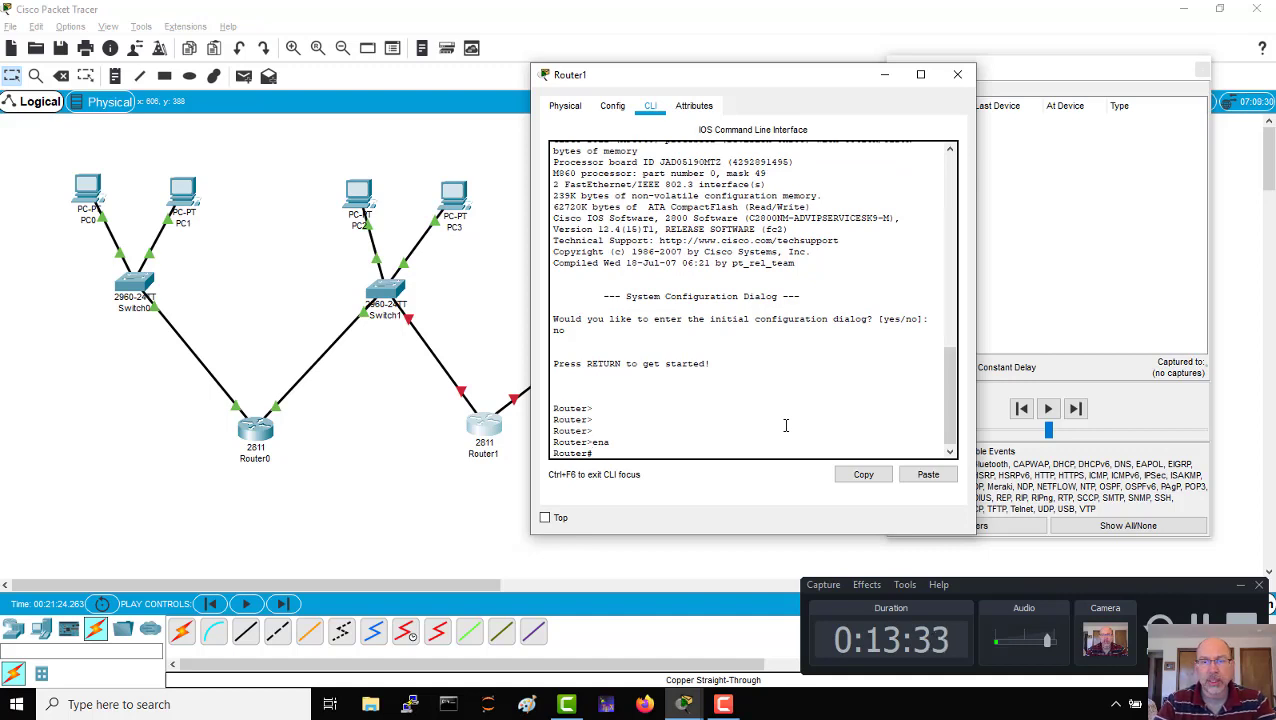
pyautogui.press('Return')
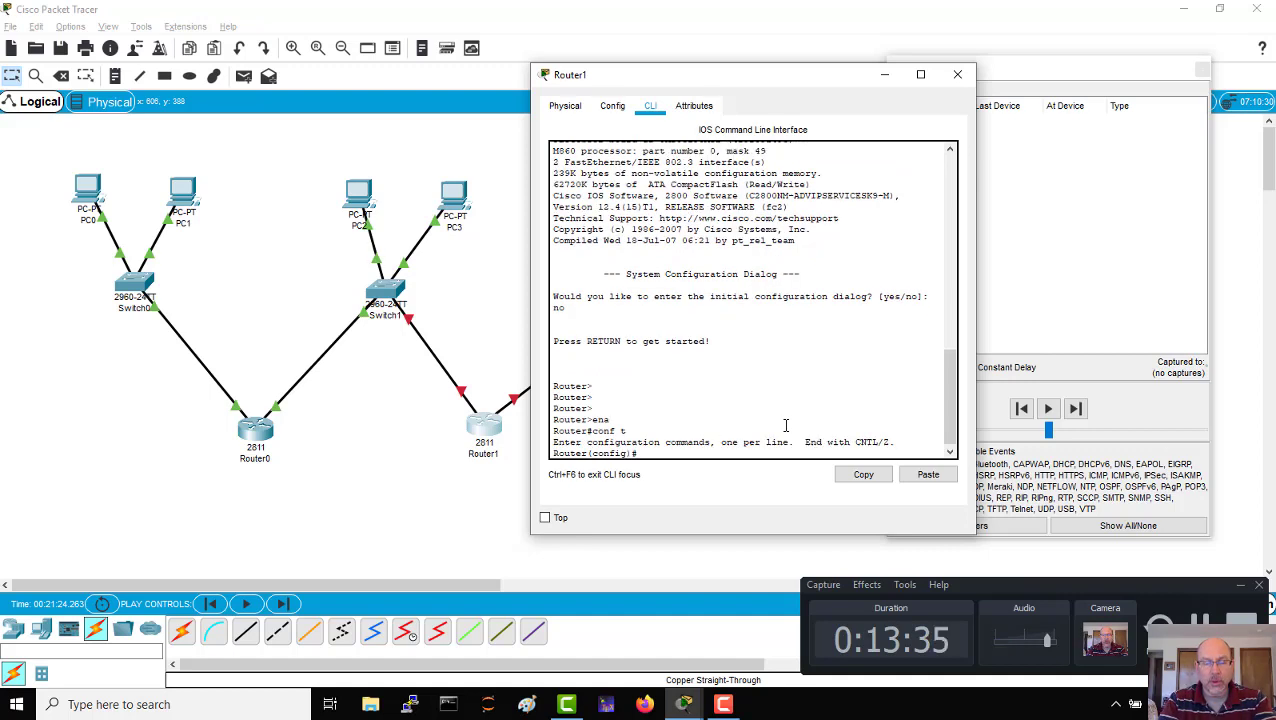
pyautogui.write('int f0')
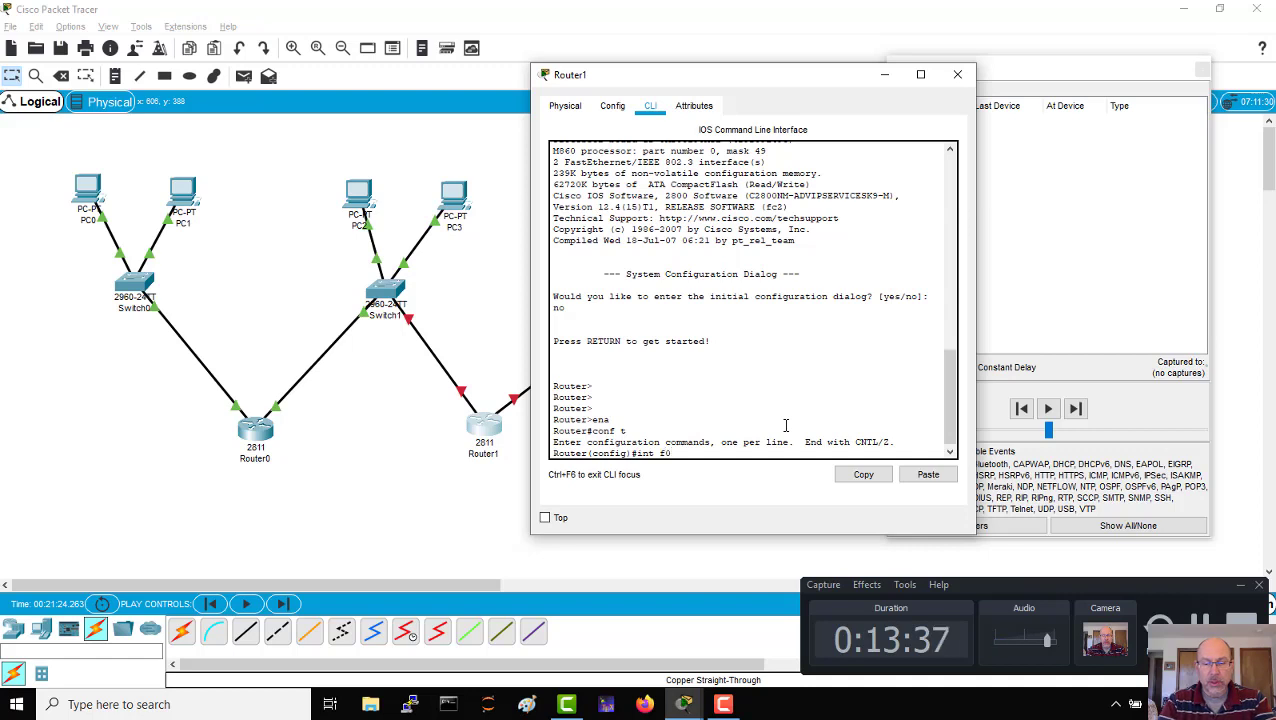
pyautogui.write('/0')
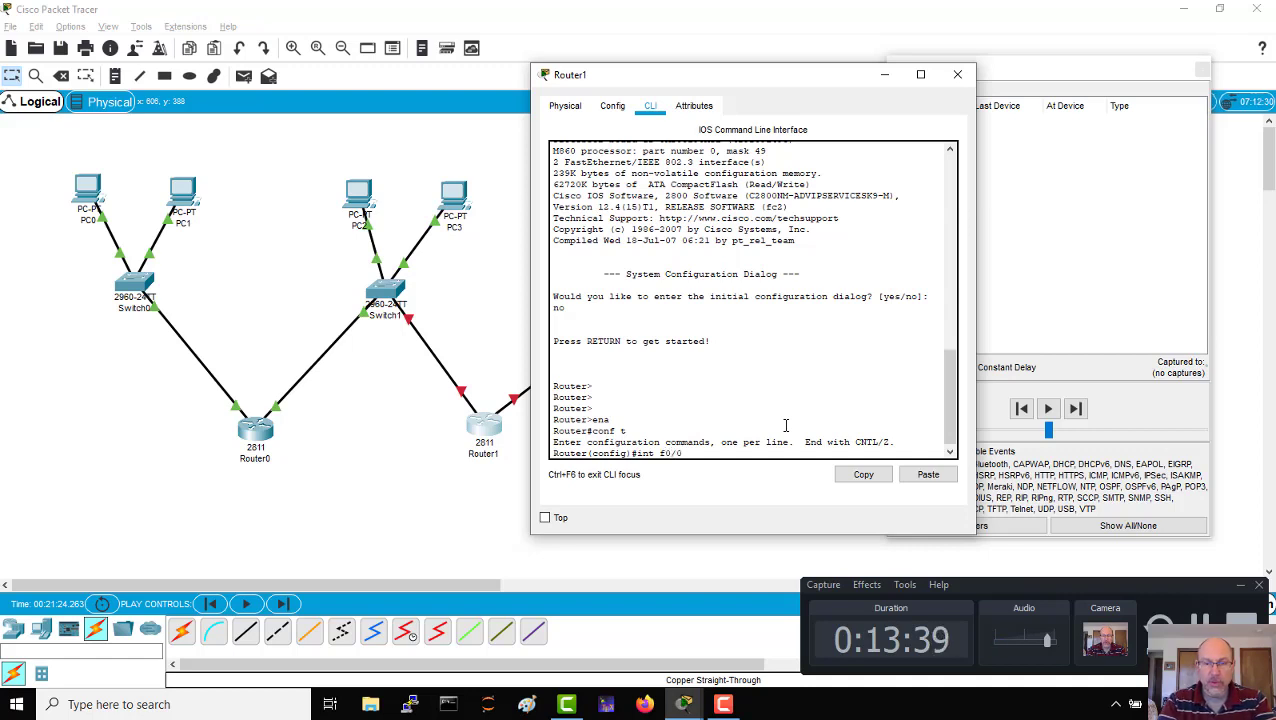
pyautogui.press('Return')
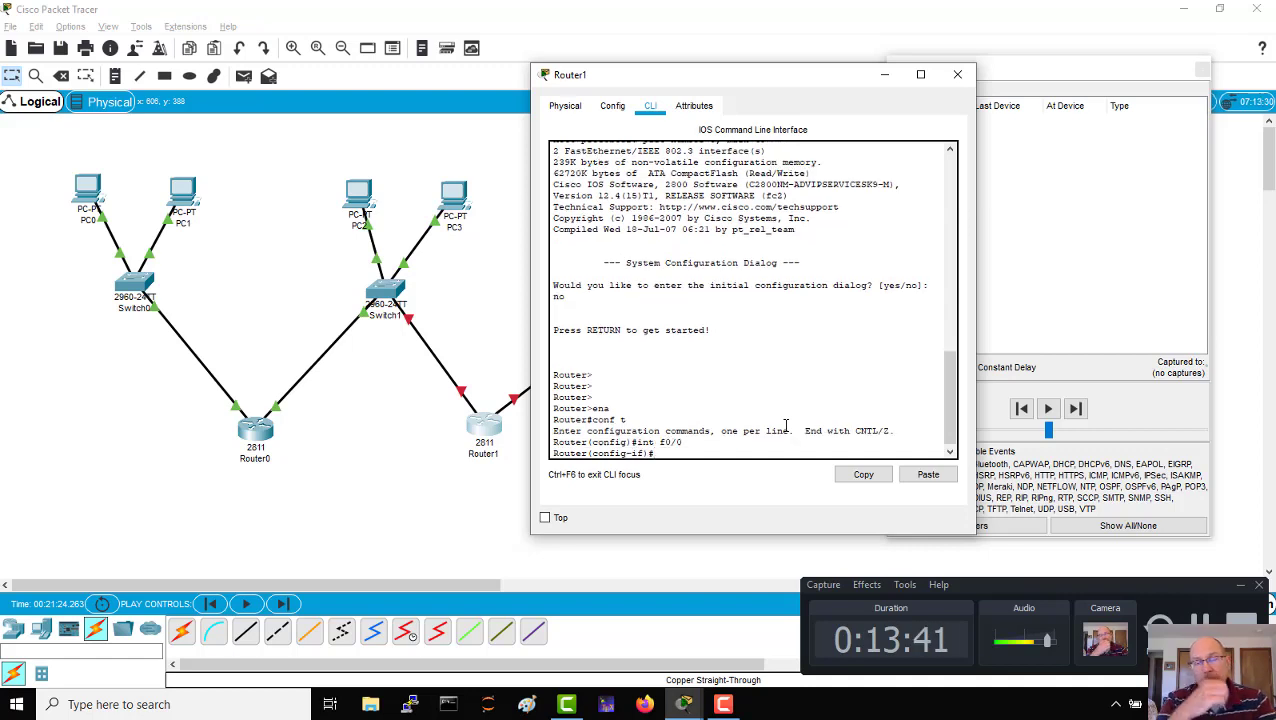
# Select Router1's interface f0/1 and assign it the IP address 192.168.3.254 with subnet mask 255.255.255.0.
pyautogui.write('i')
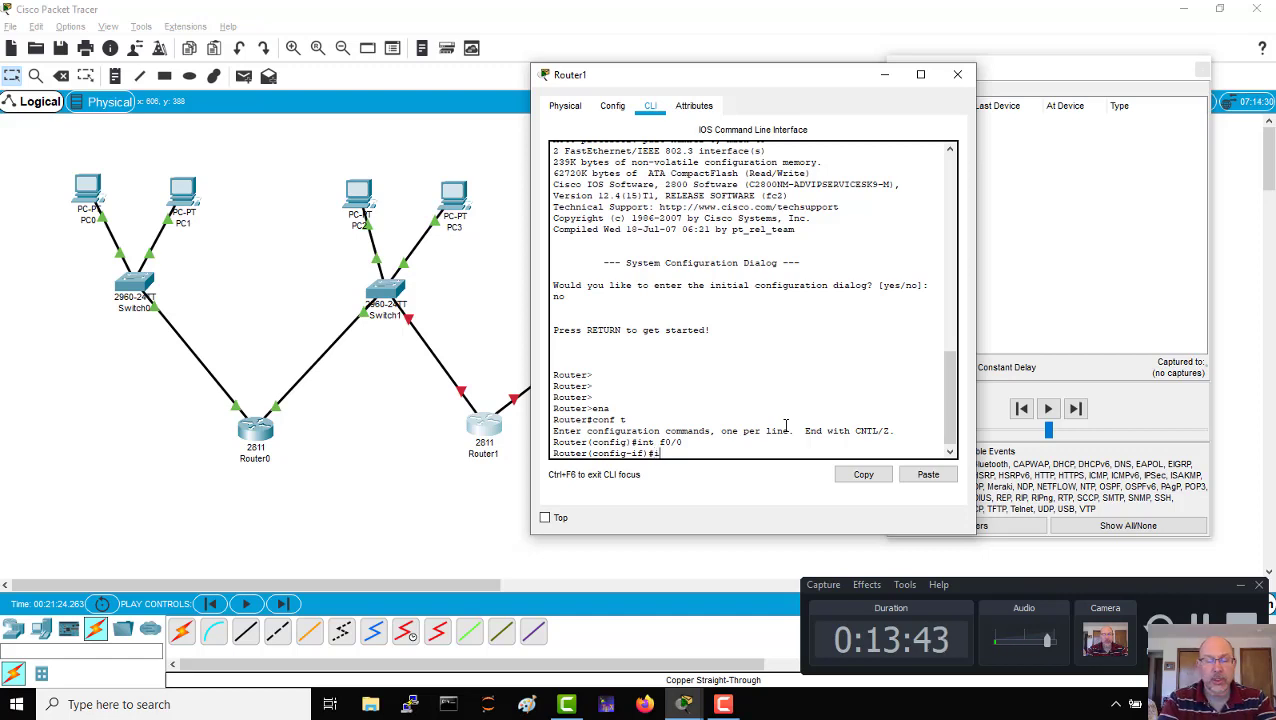
pyautogui.write('nt f0/')
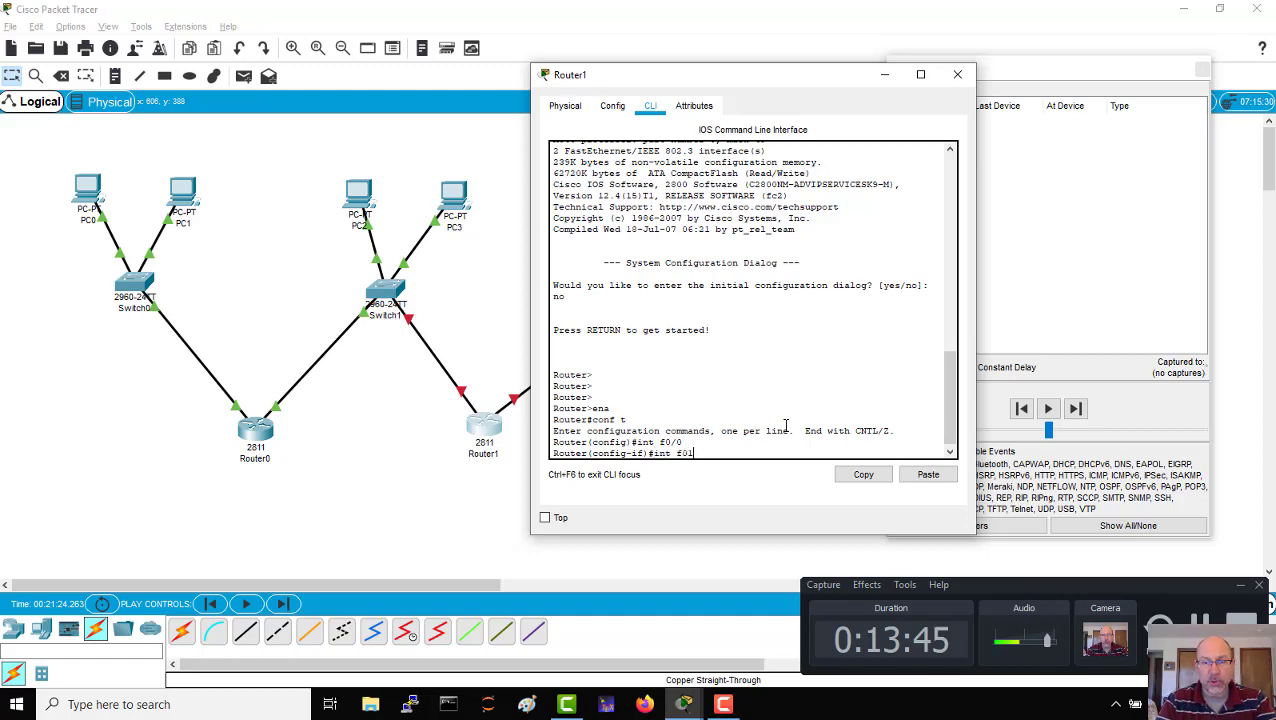
pyautogui.write('/1')
pyautogui.press('Return')
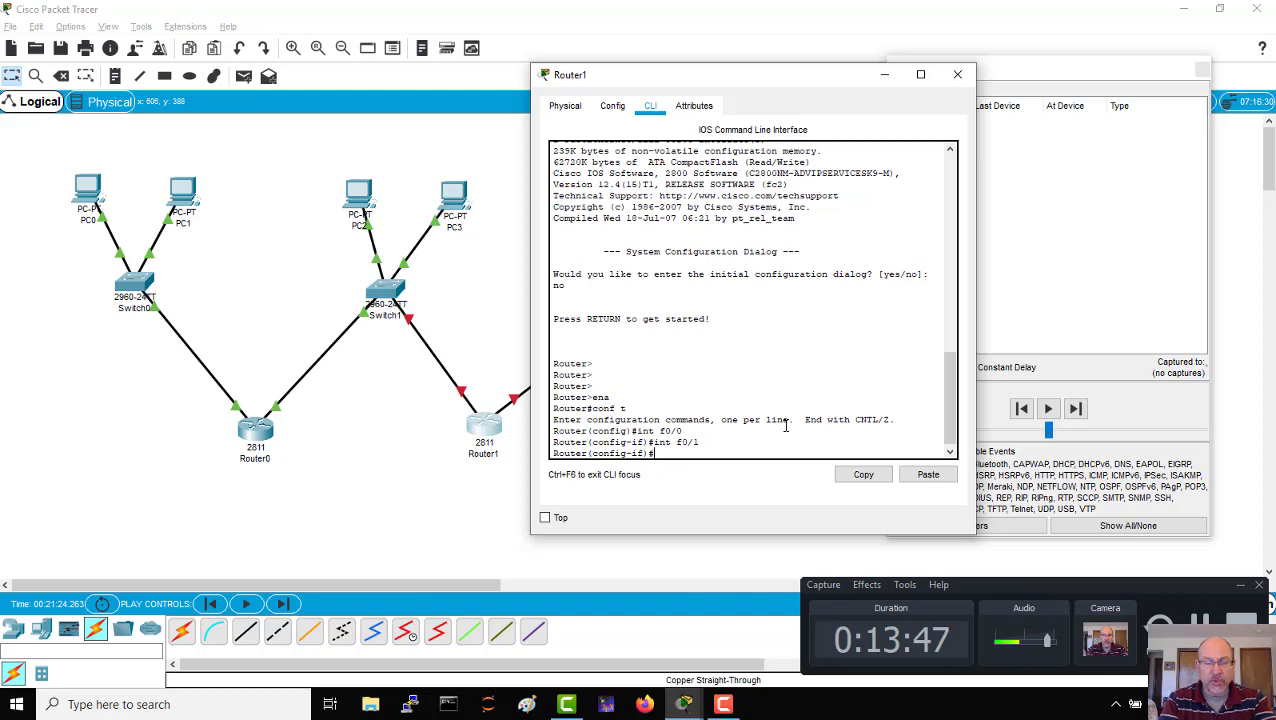
pyautogui.write('ip')
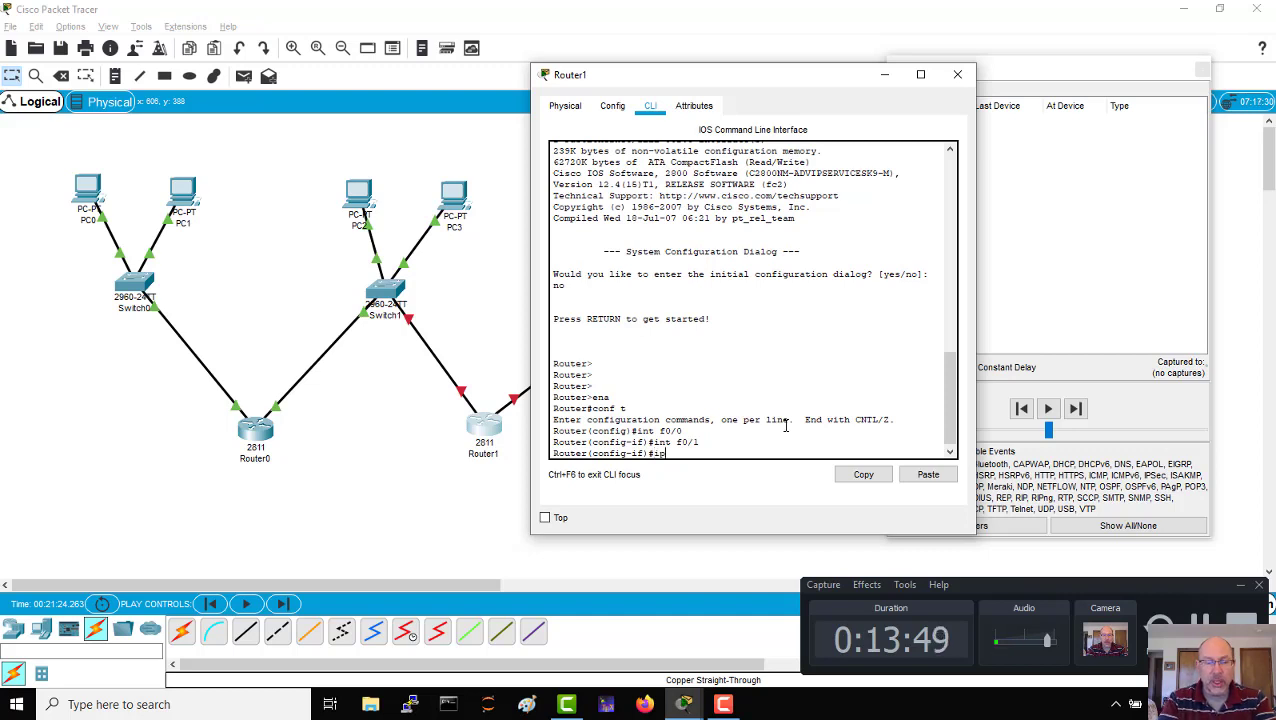
pyautogui.write(' addr 192')
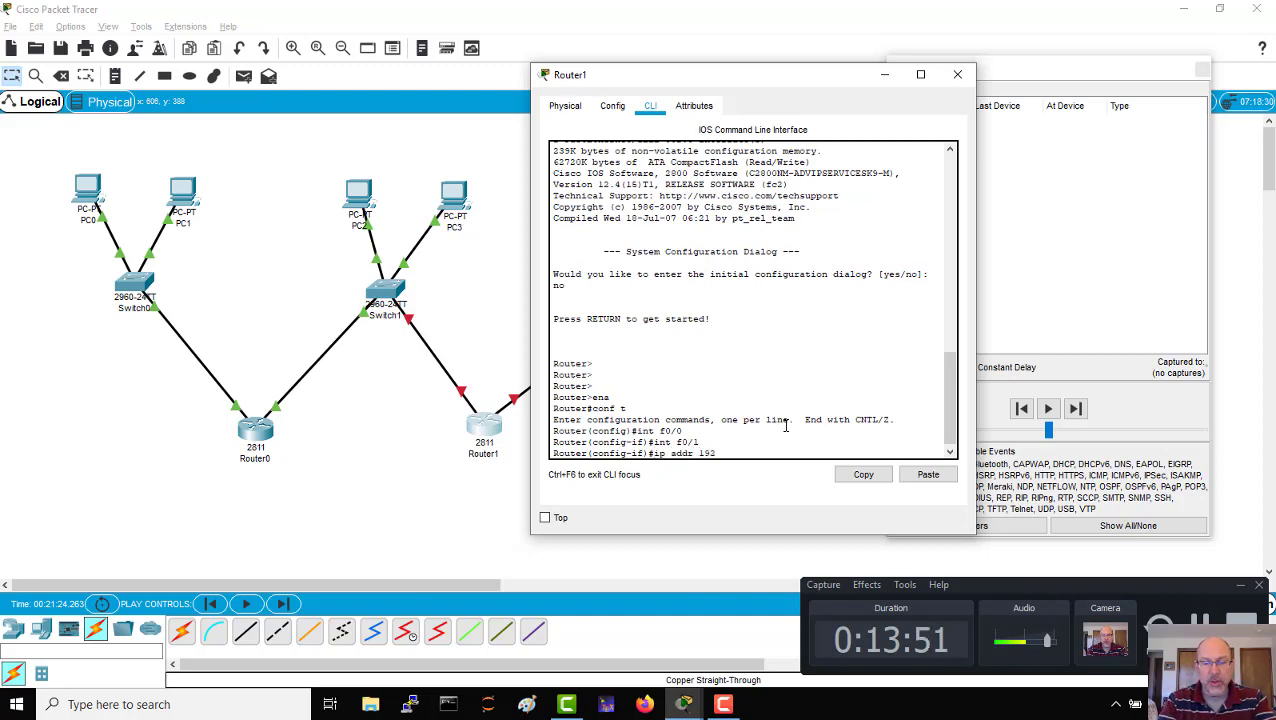
pyautogui.write('.168.3')
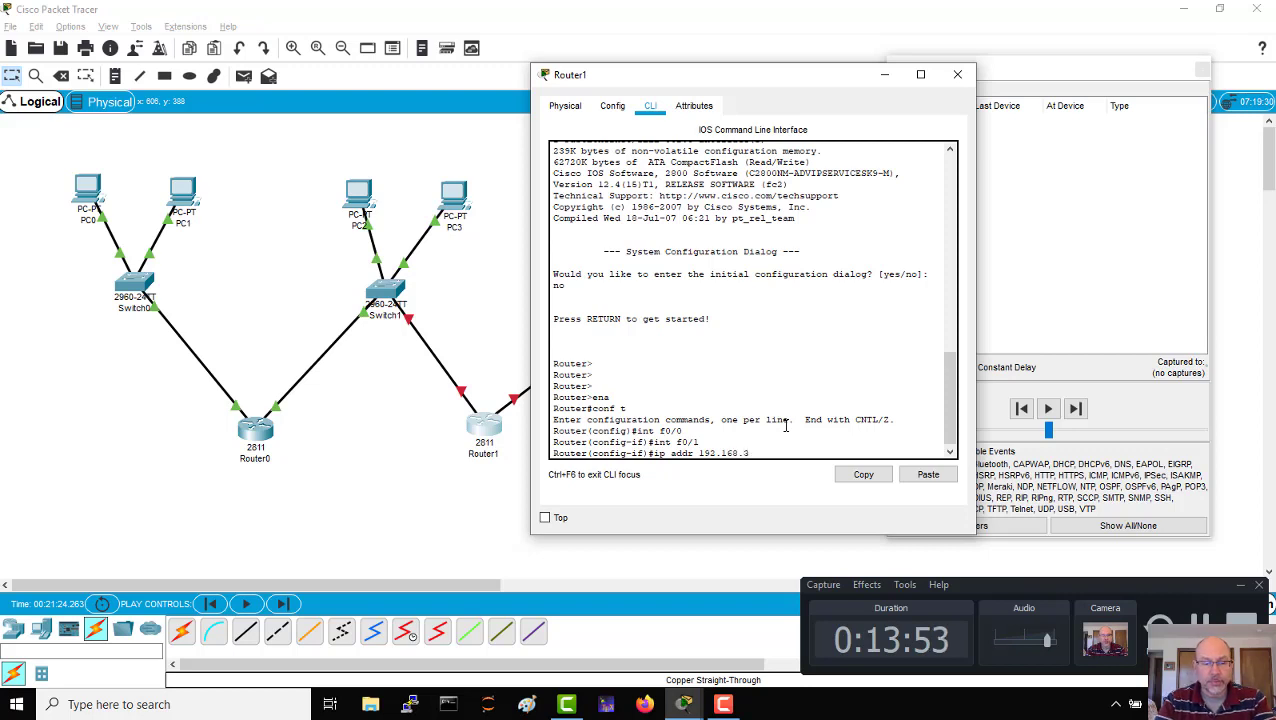
pyautogui.write('.254')
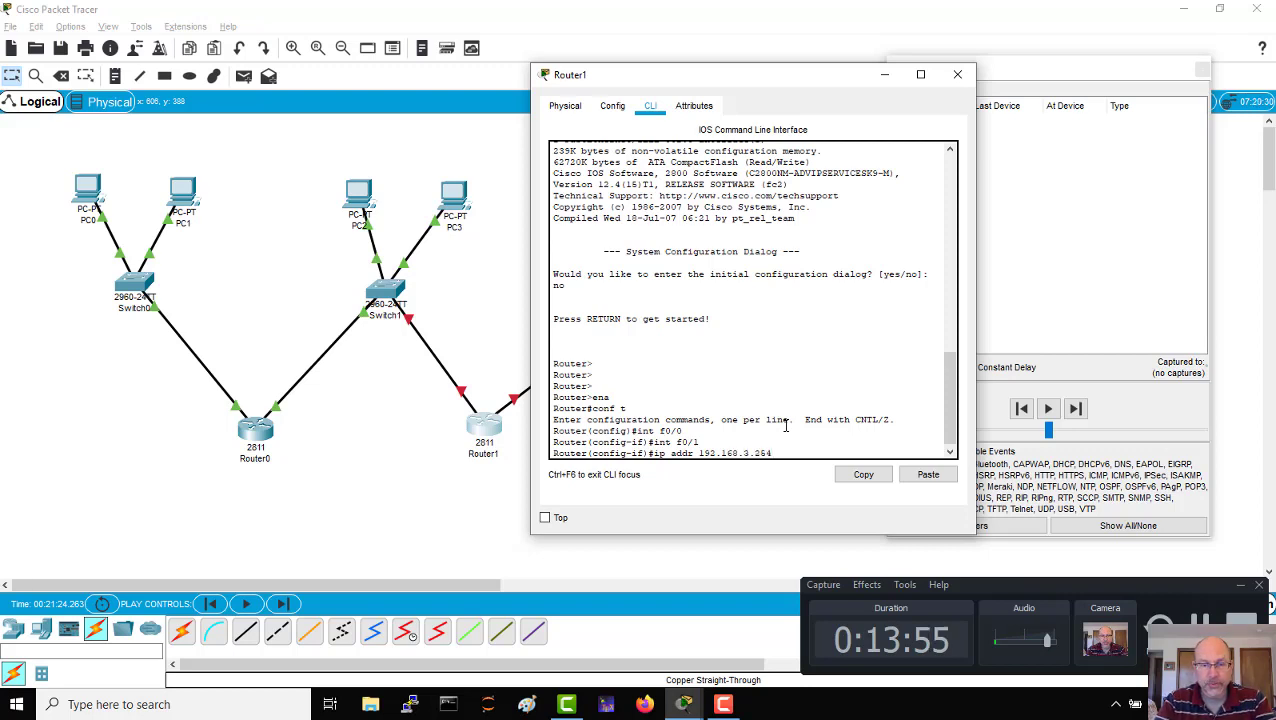
pyautogui.write(' 255.255.255.')
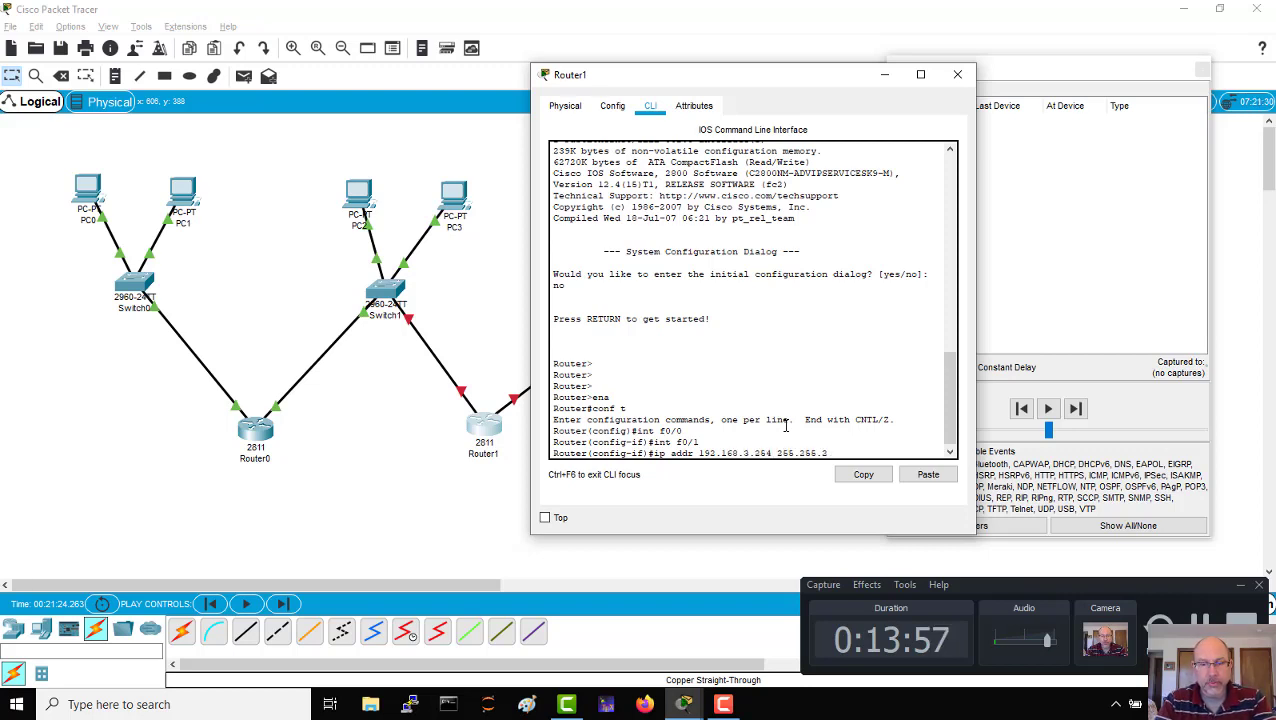
pyautogui.write('0')
pyautogui.press('Return')
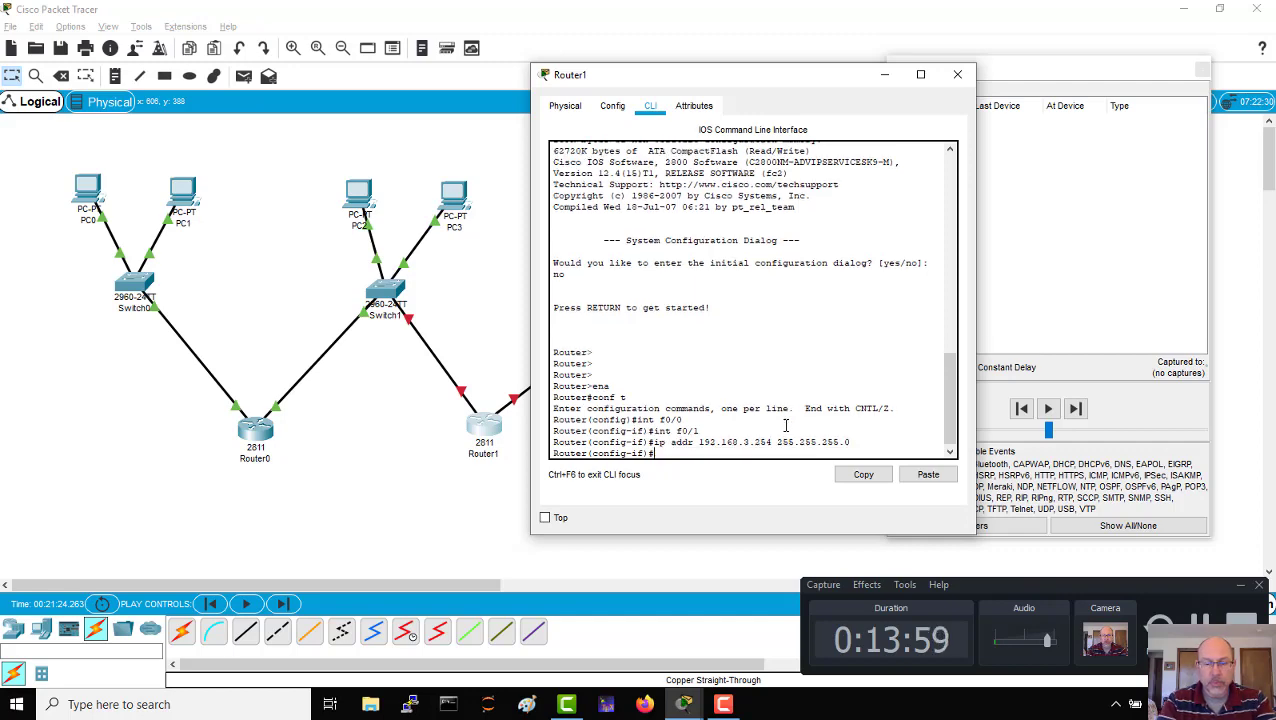
# Enable interface f0/1 with "no shut" and move Router1's window clear of Switch2 and PC4.
pyautogui.write('no shut')
pyautogui.press('Return')
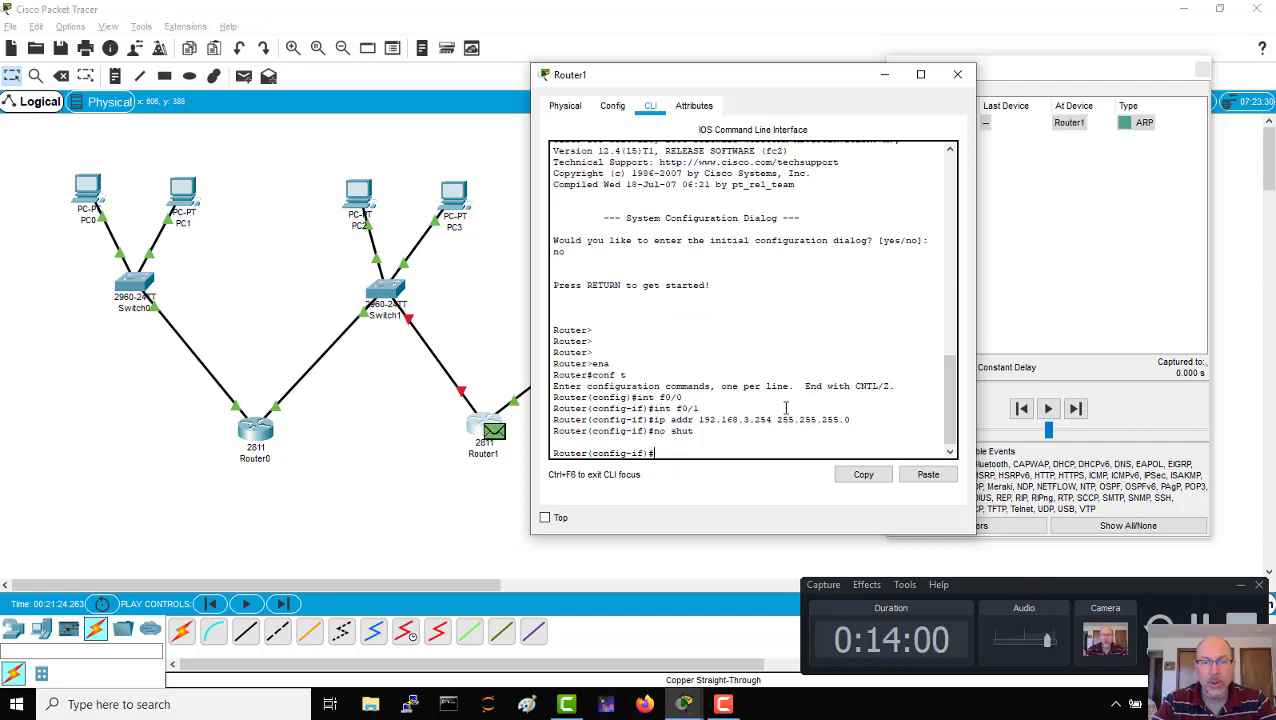
pyautogui.moveTo(795, 88); pyautogui.dragTo(966, 80)
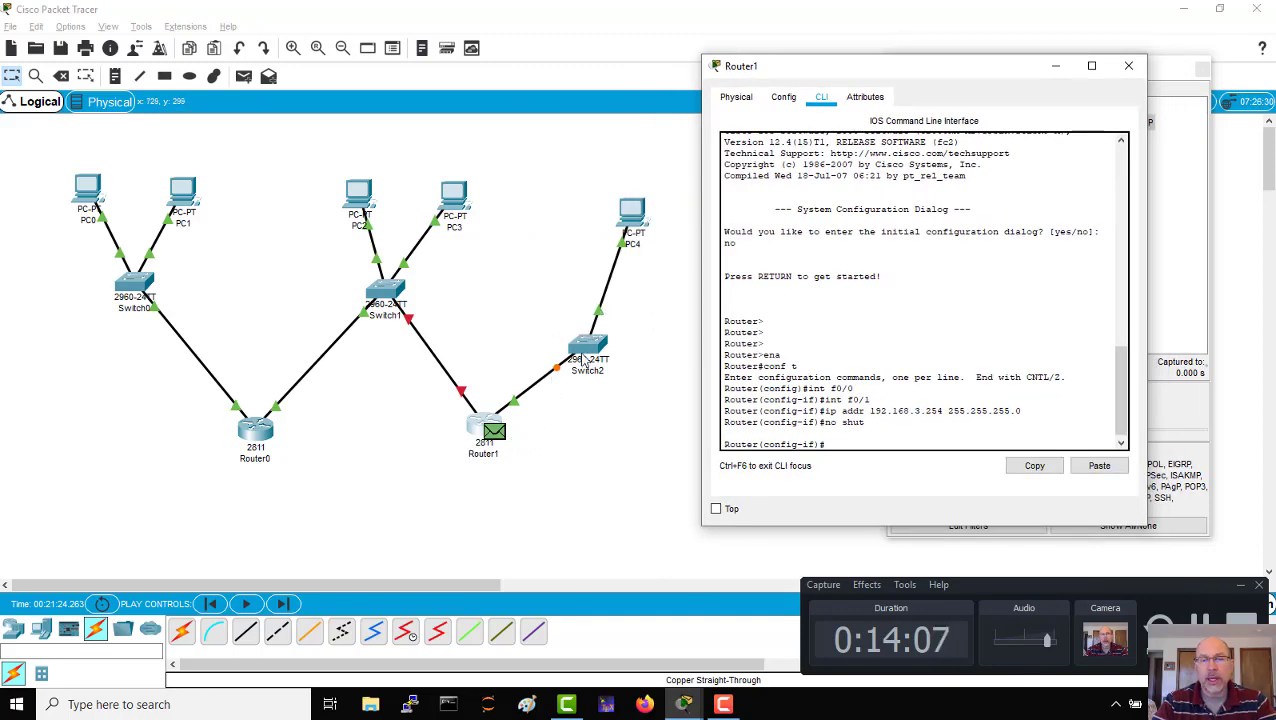
# Open PC4's Command Prompt, with its window moved clear of PC4 in the topology.
pyautogui.click(633, 217)
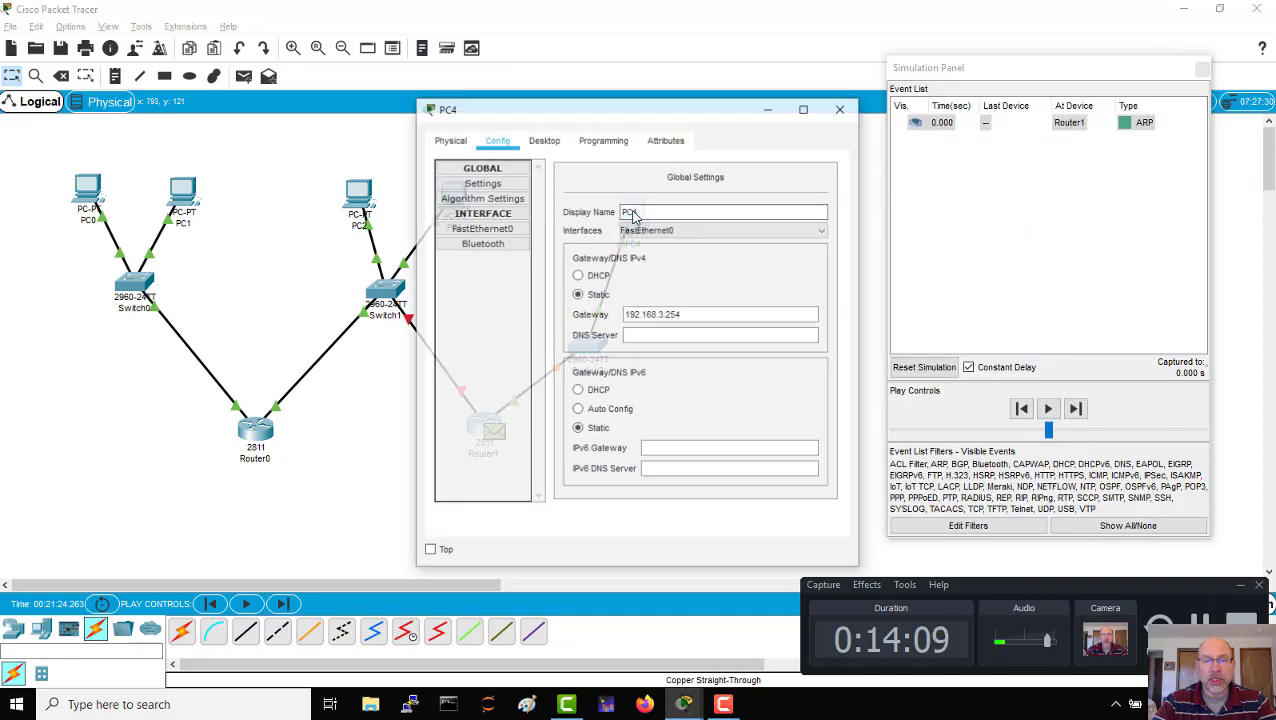
pyautogui.moveTo(669, 116); pyautogui.dragTo(424, 93)
pyautogui.click(296, 117)
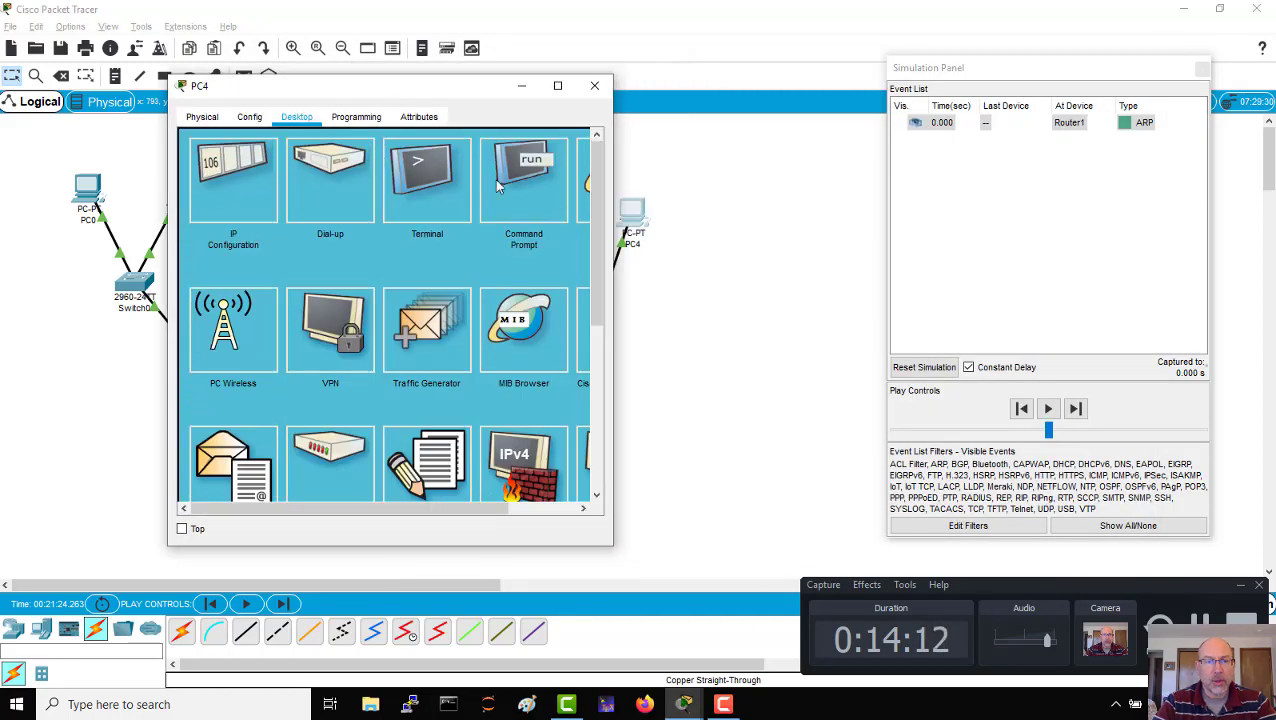
pyautogui.click(537, 176)
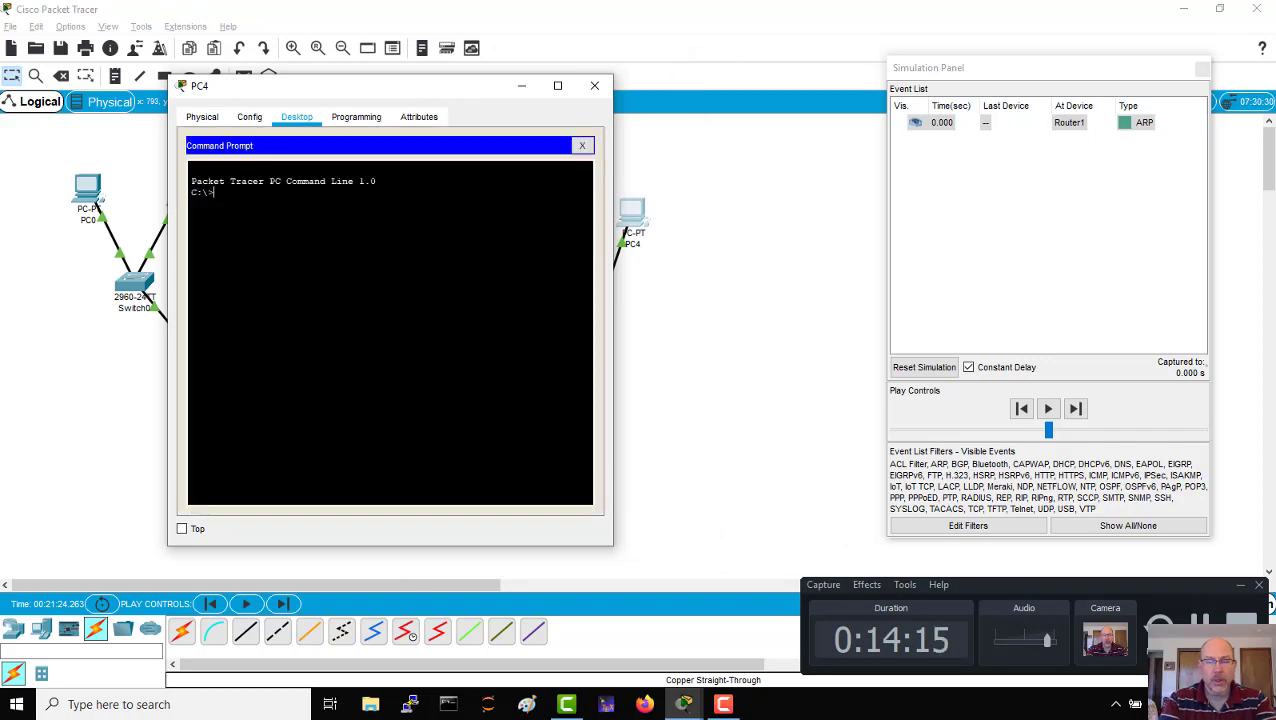
# Run "ipconfig" on PC4 to check its address settings.
pyautogui.write('ip con')
pyautogui.press('BackSpace')
pyautogui.press('BackSpace')
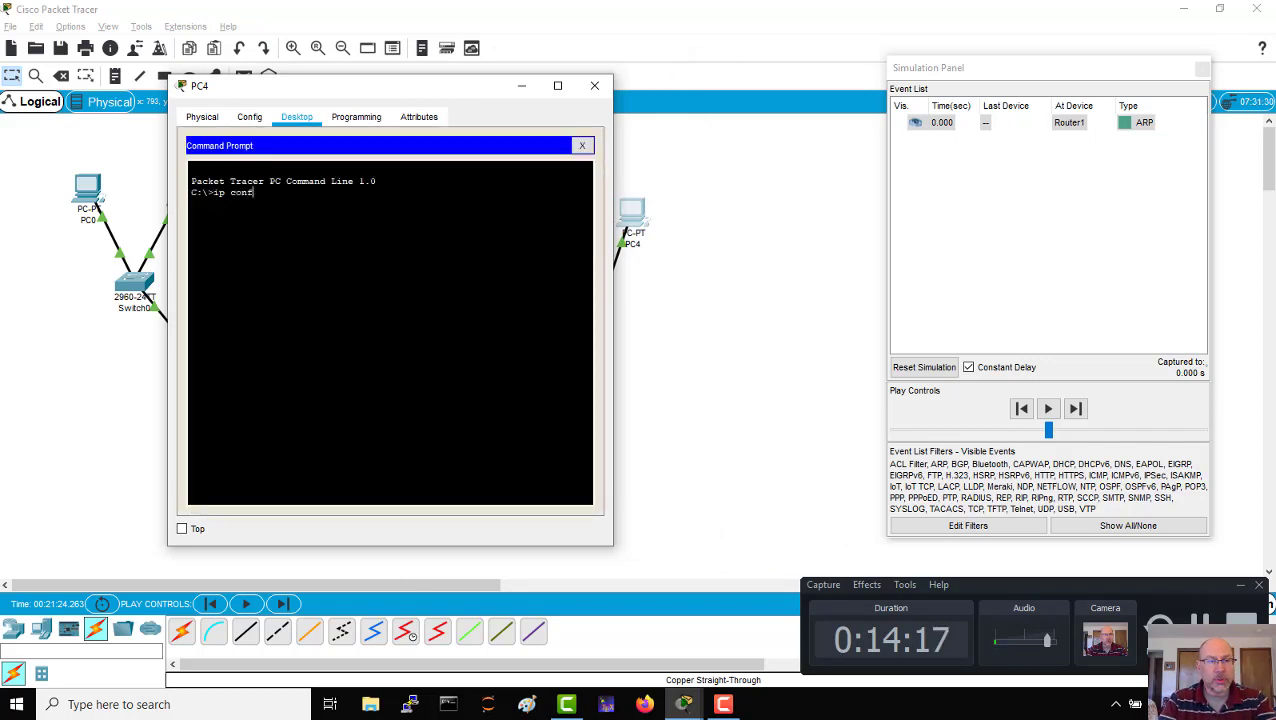
pyautogui.press('BackSpace')
pyautogui.press('BackSpace')
pyautogui.write('confi')
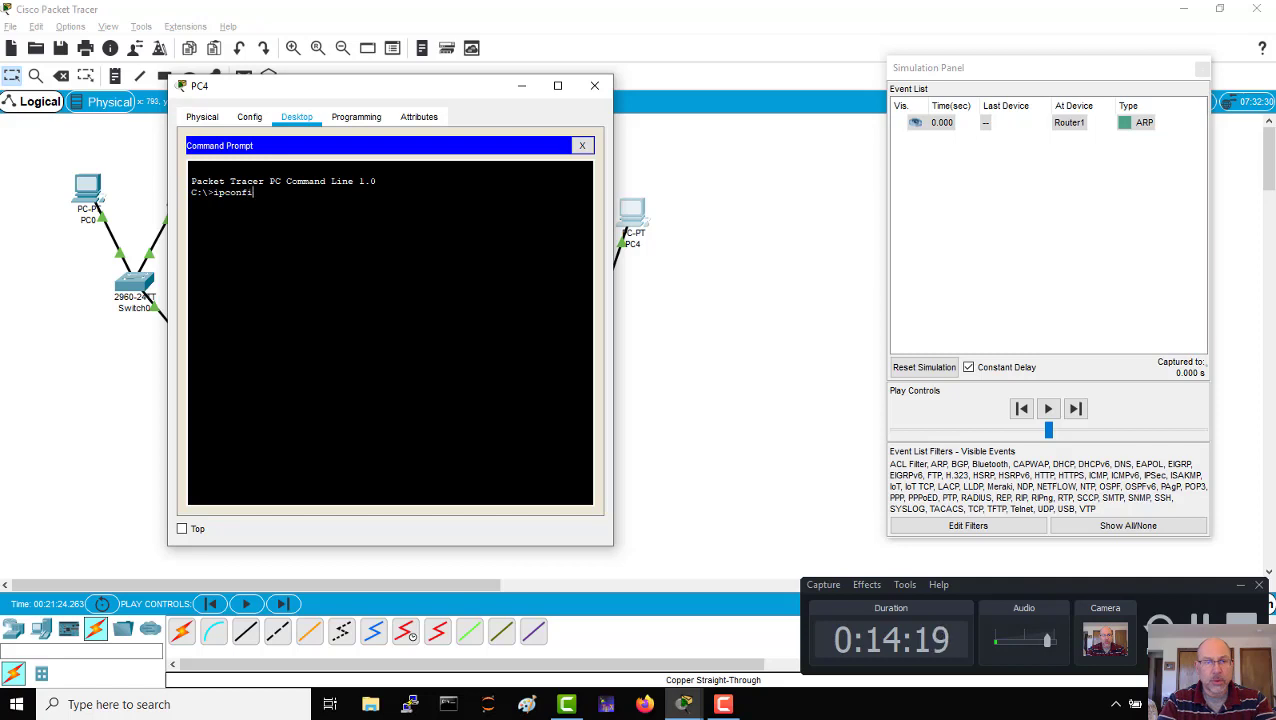
pyautogui.write('g')
pyautogui.press('Return')
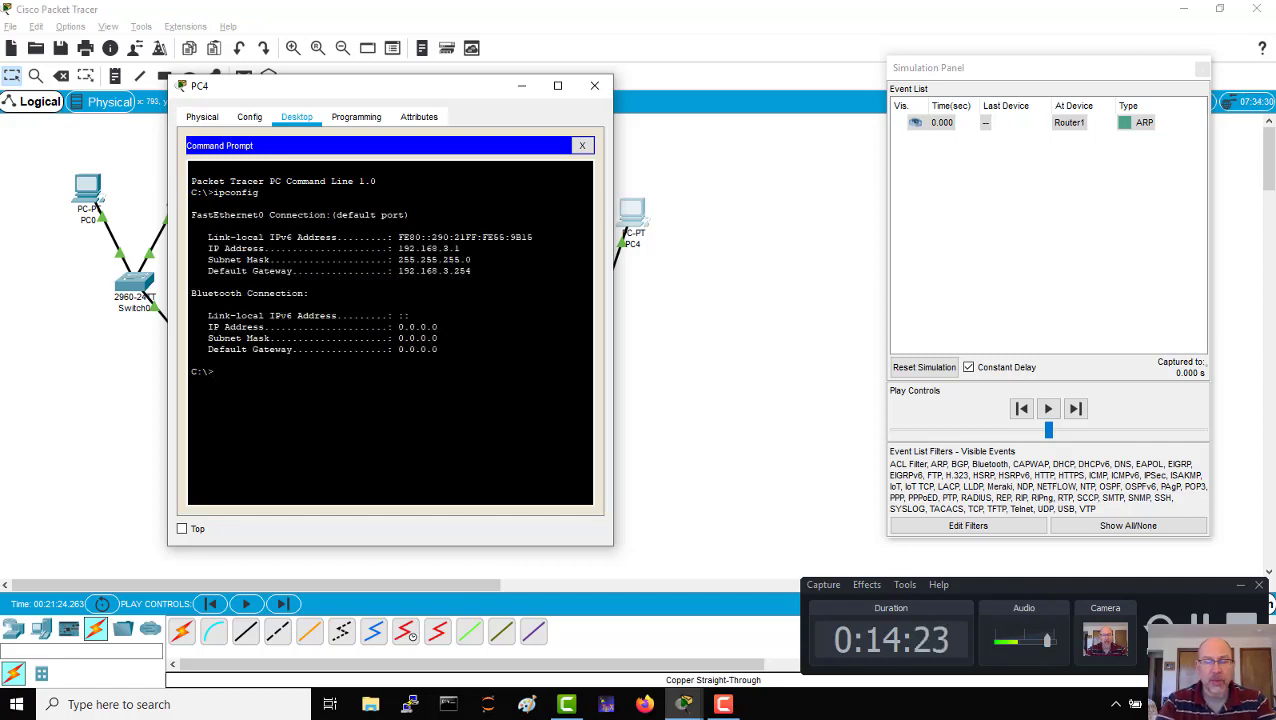
# Ping 192.168.3.254 from PC4 and start playing the simulation.
pyautogui.write('ping 192.1')
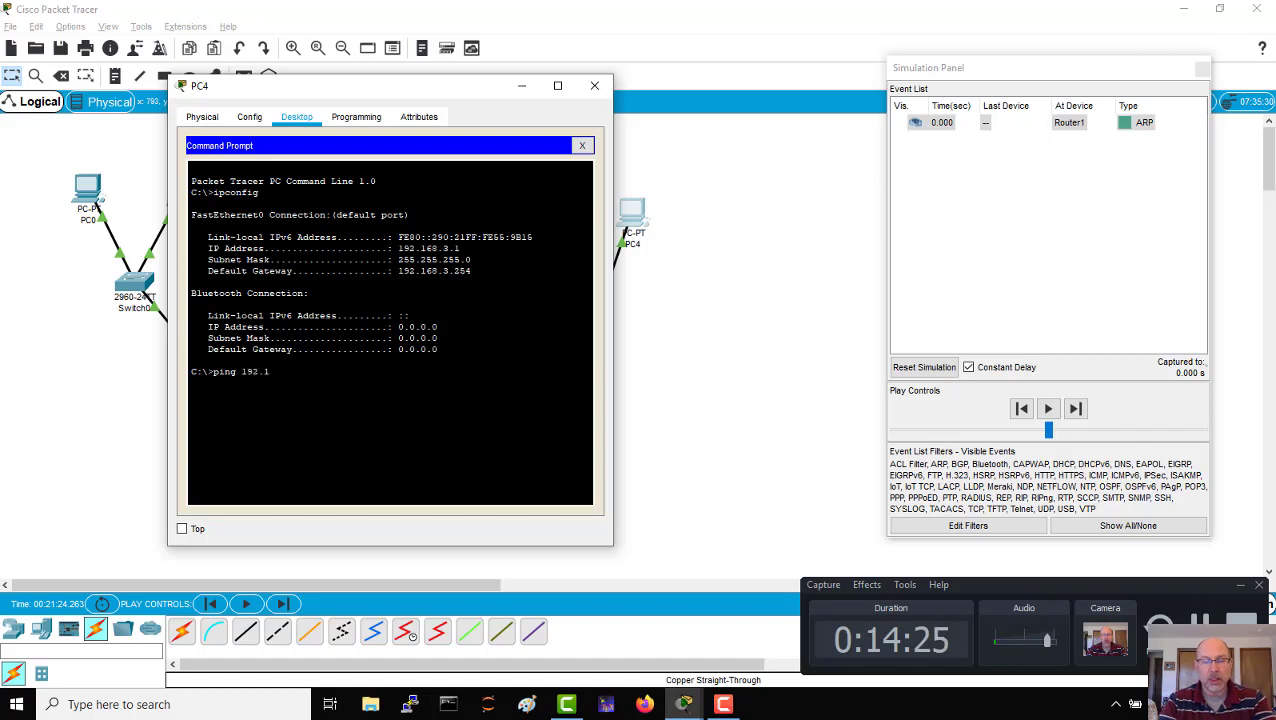
pyautogui.write('68.3.254')
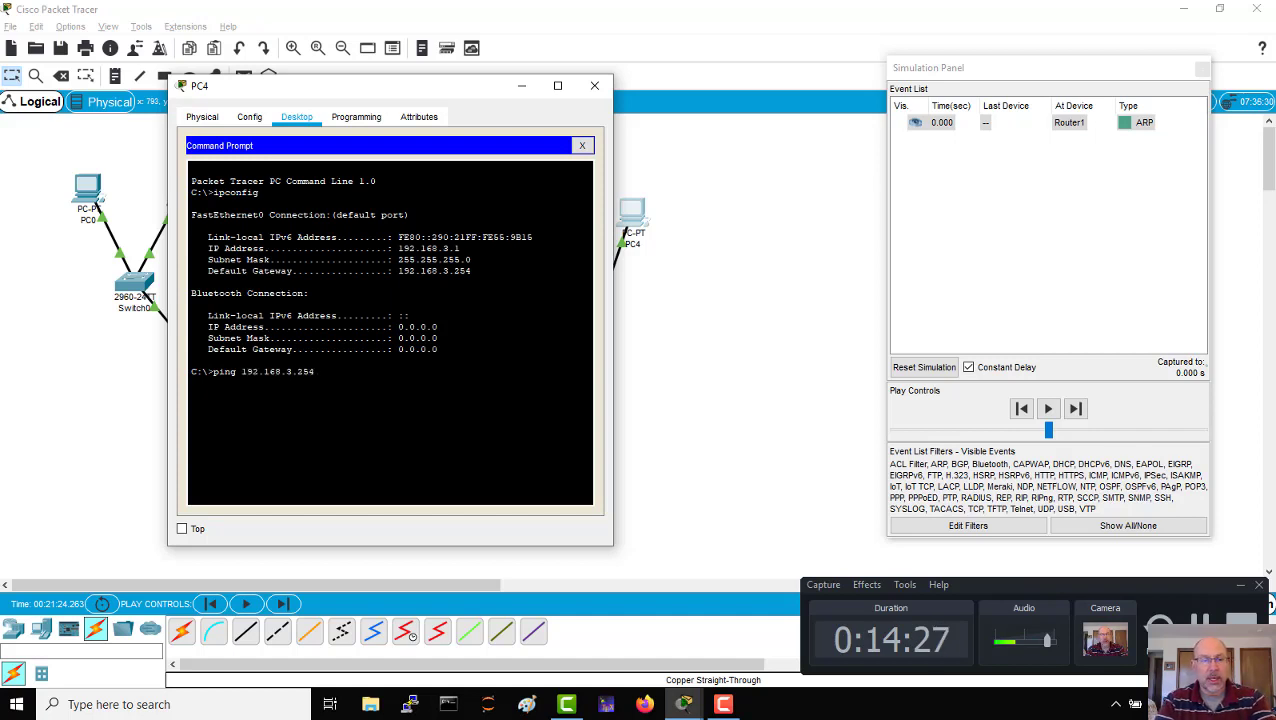
pyautogui.press('Return')
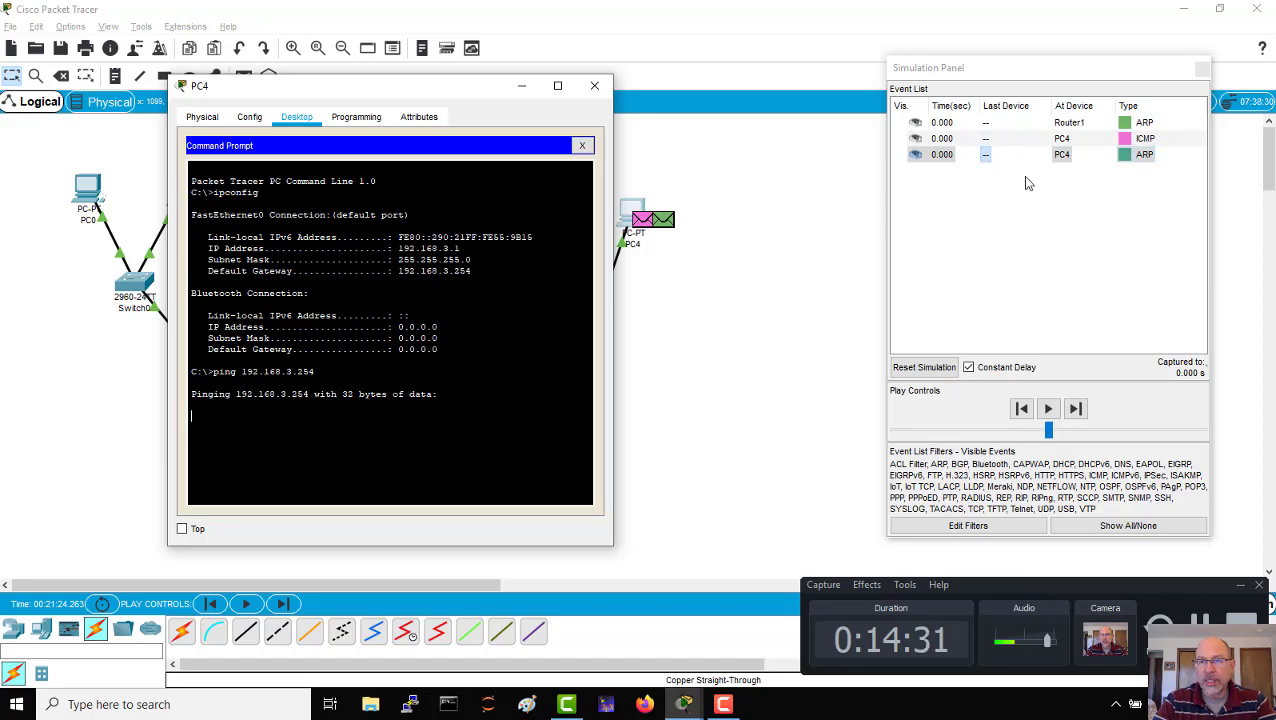
pyautogui.click(1048, 409)
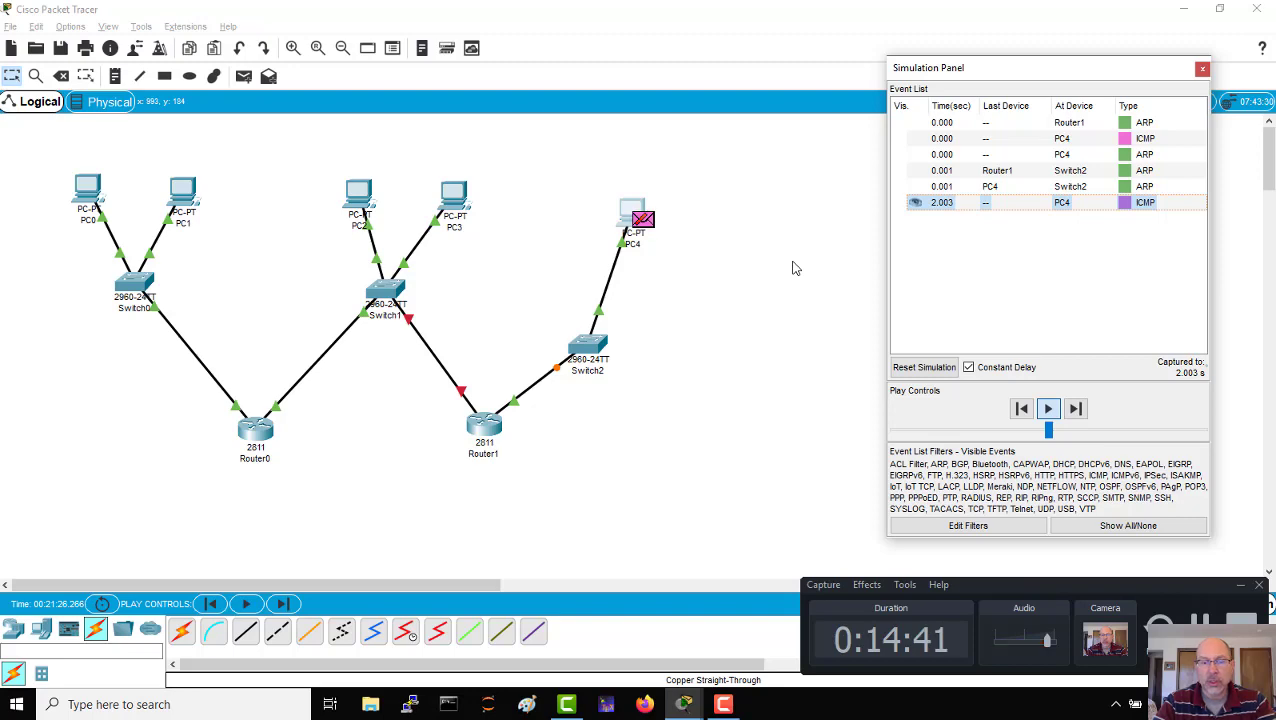
# Check the ping replies in PC4's Command Prompt beside the topology, and close PC4's window.
pyautogui.hotkey('alt', 'Tab')
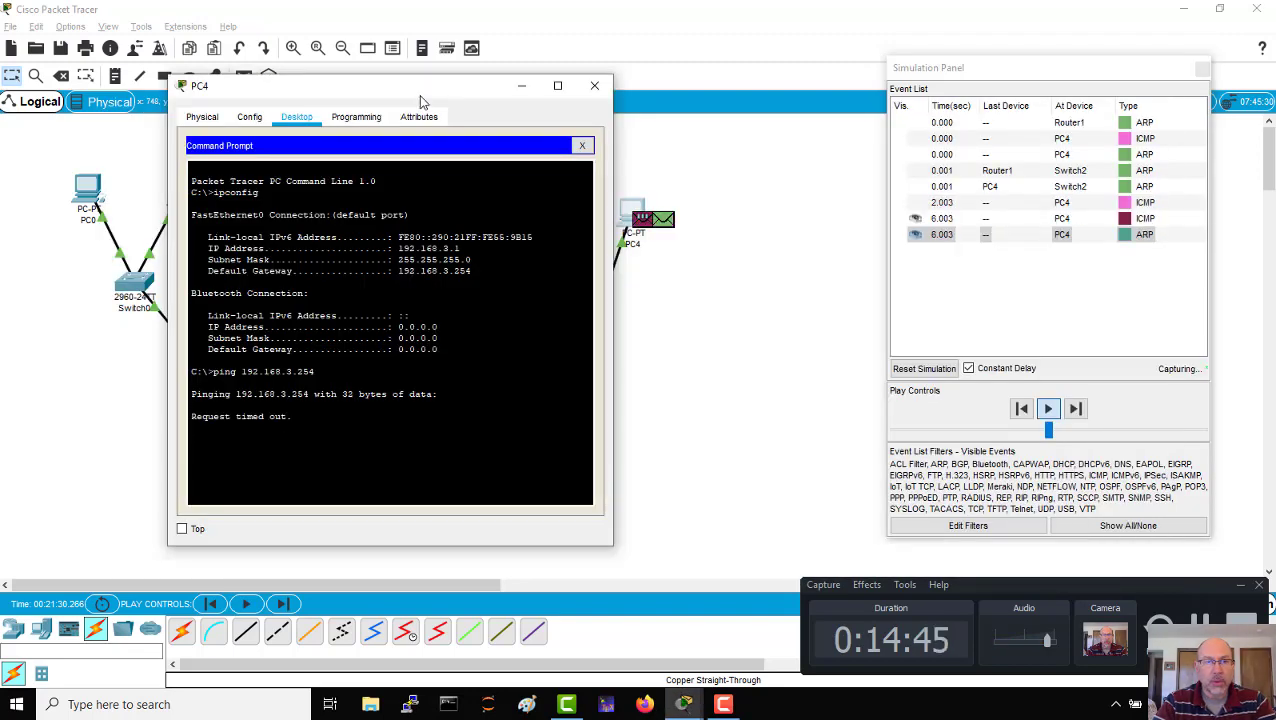
pyautogui.moveTo(424, 95); pyautogui.dragTo(280, 80)
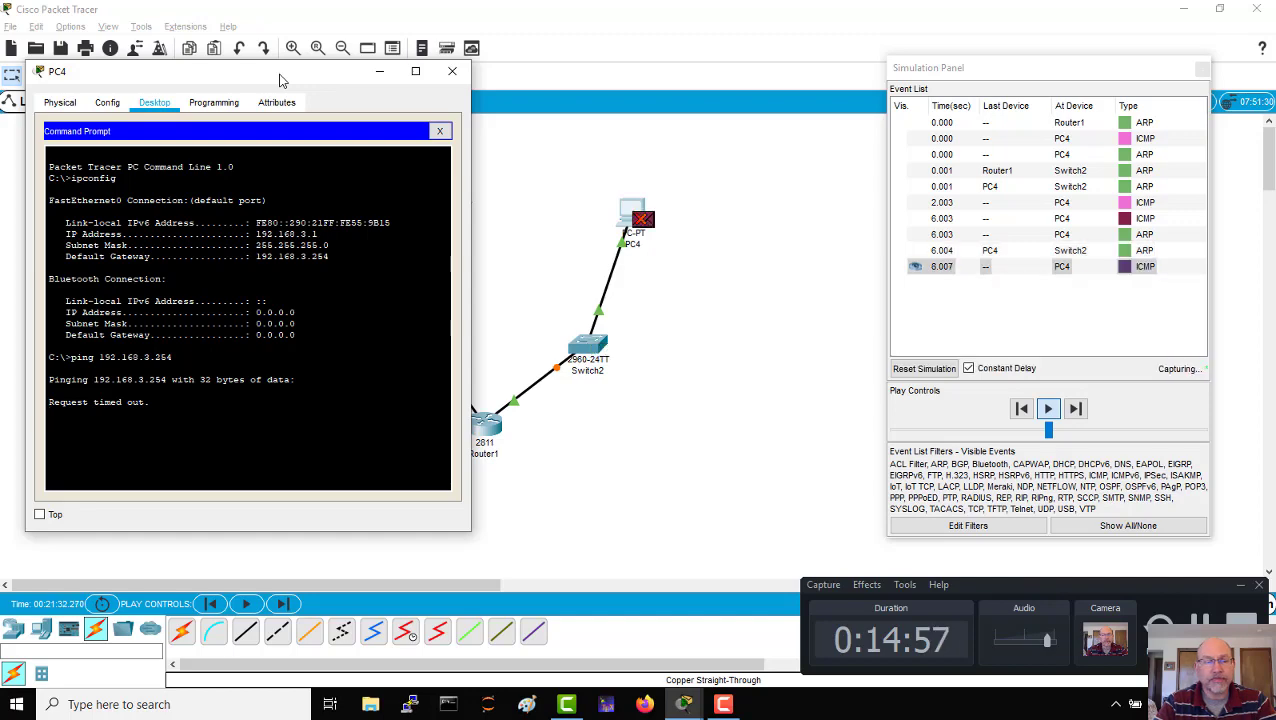
pyautogui.click(822, 425)
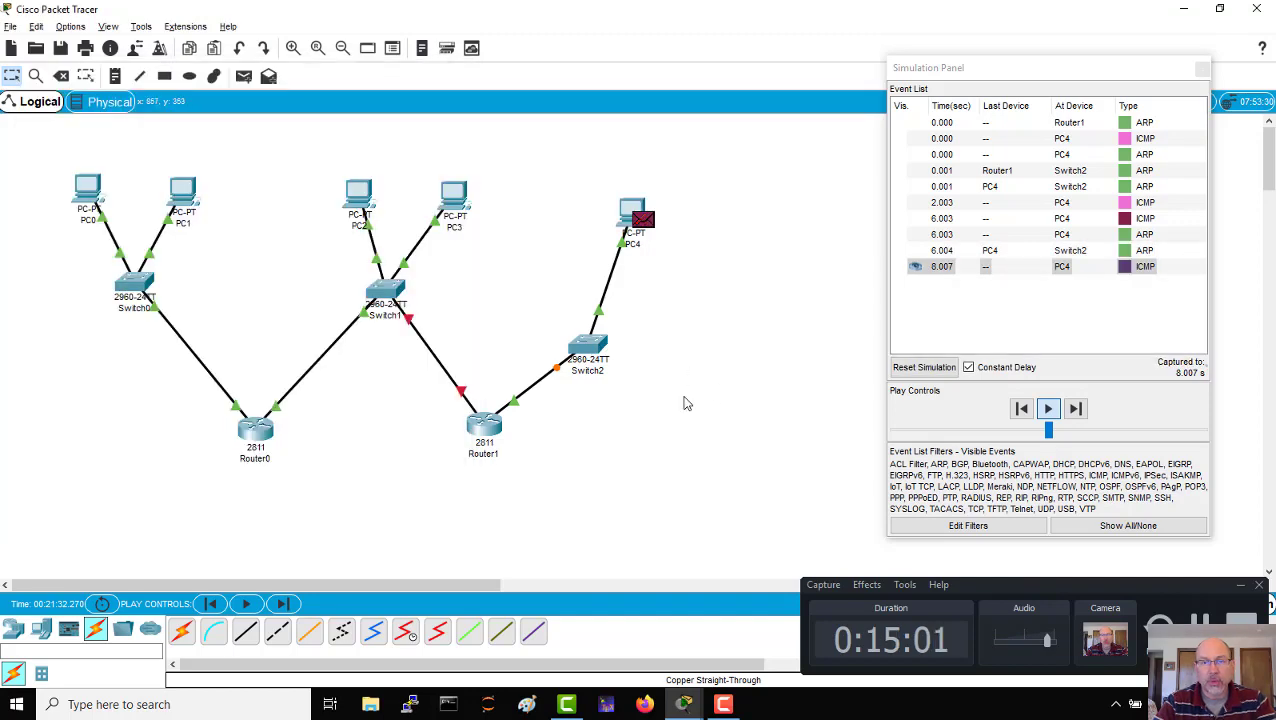
pyautogui.hotkey('alt', 'Tab')
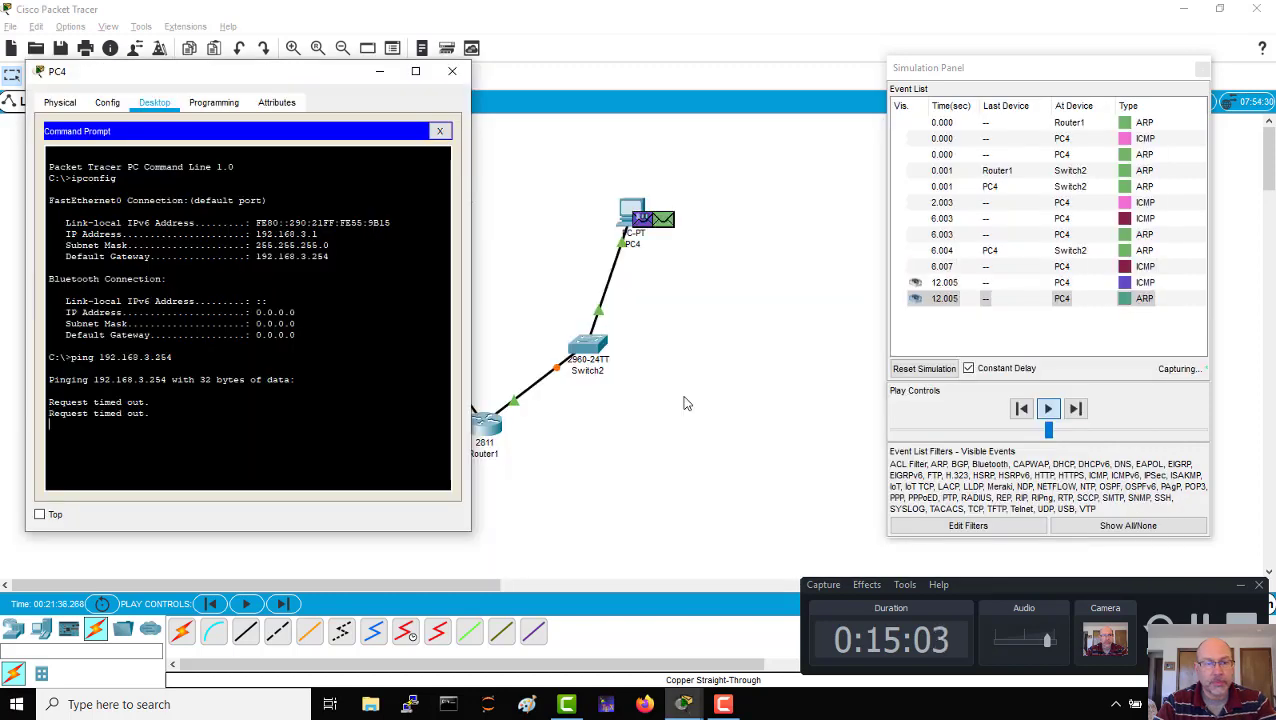
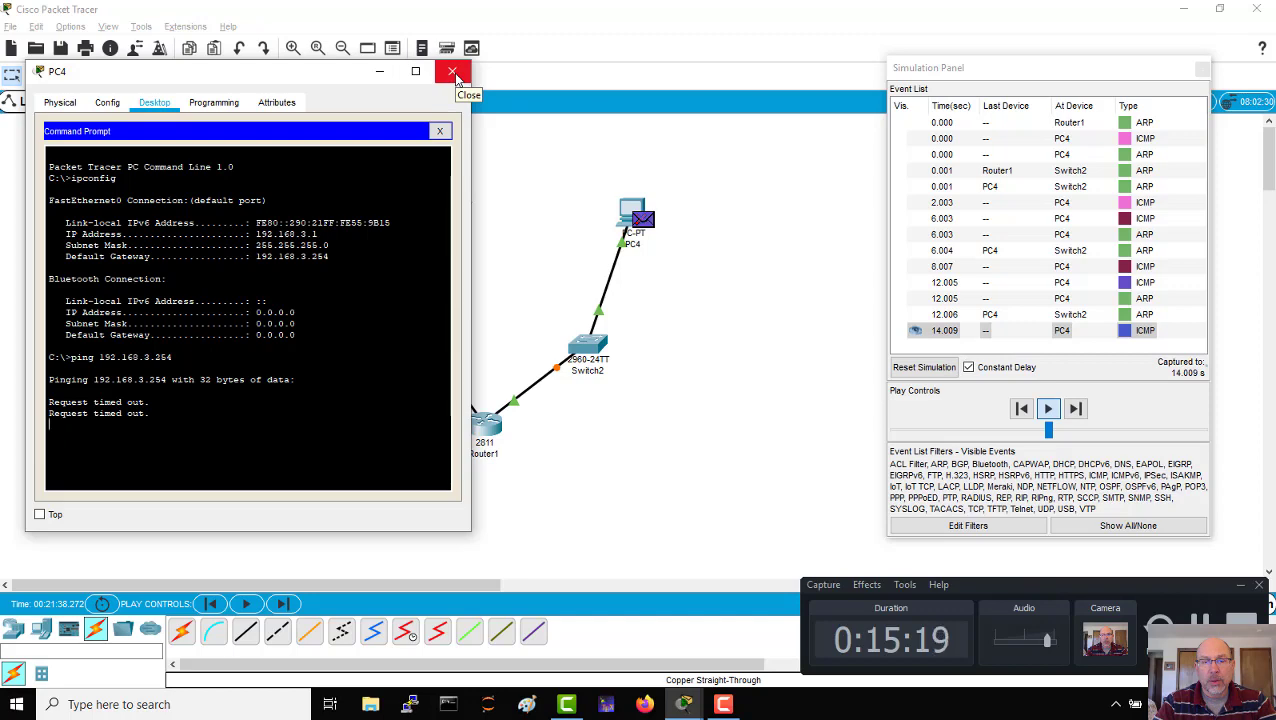
pyautogui.click(453, 73)
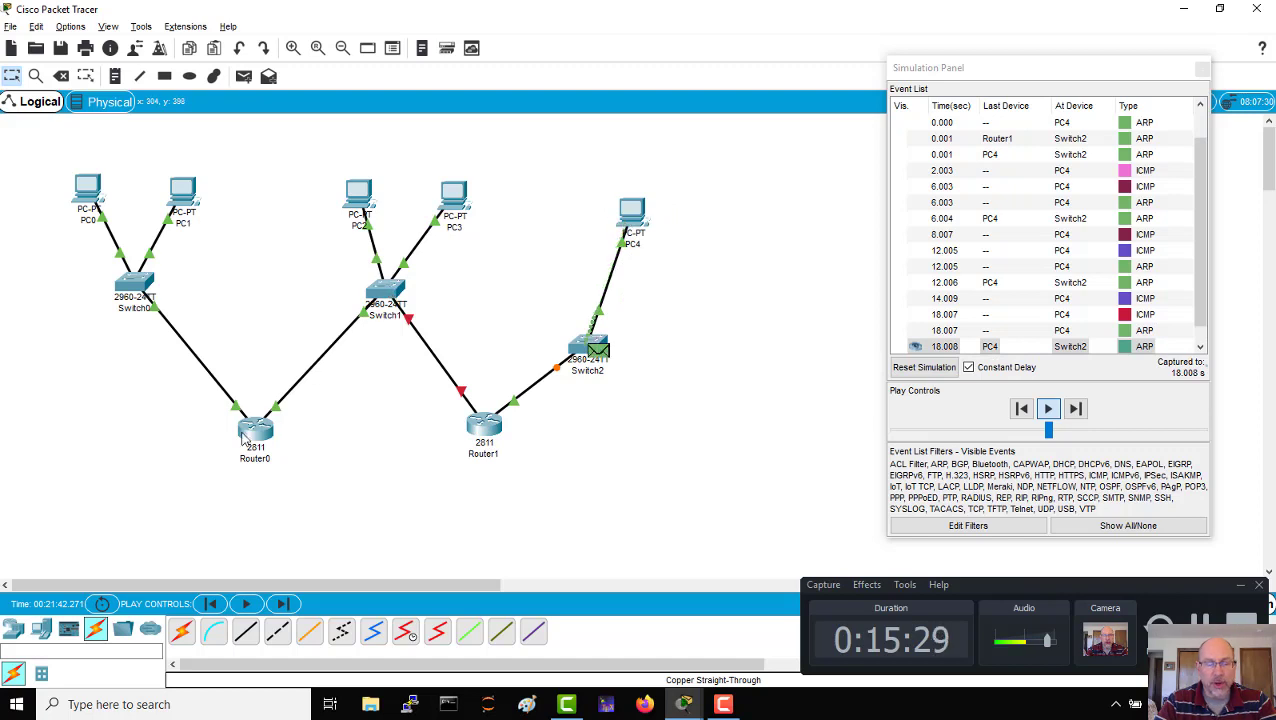
# Select interface f0/0 in Router1's command line and clear the full simulation event list.
pyautogui.click(489, 428)
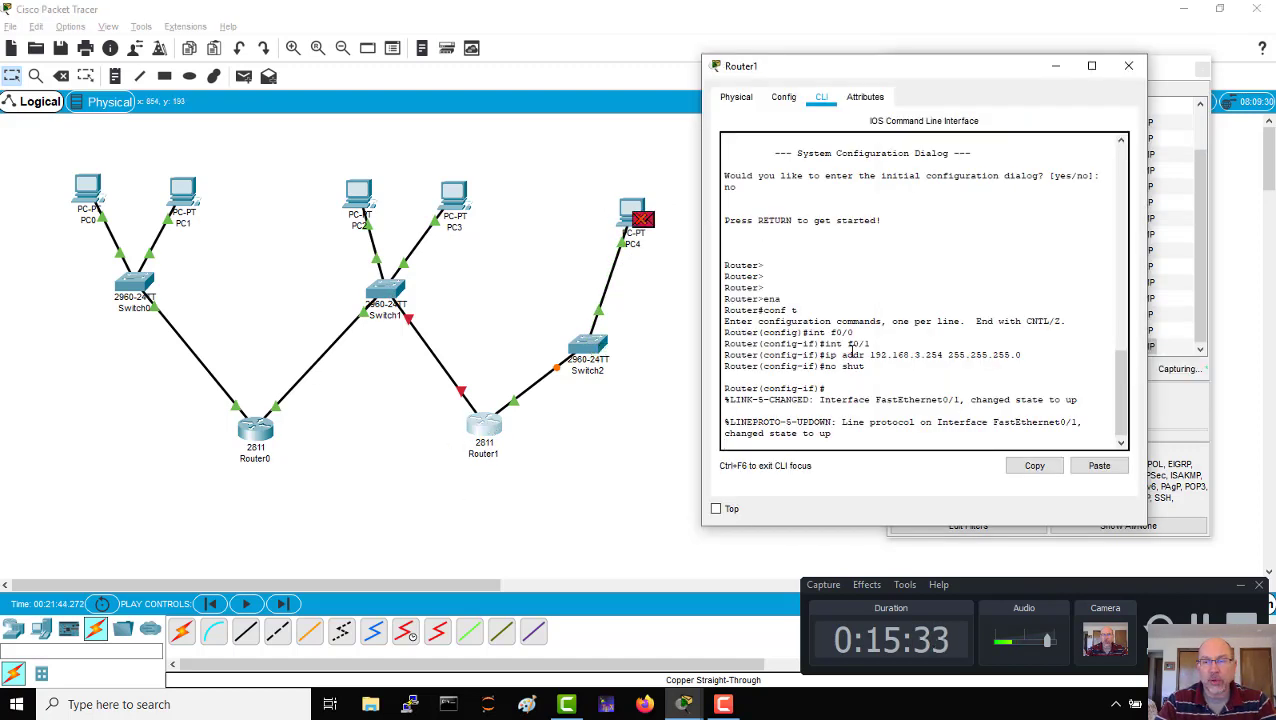
pyautogui.press('Return')
pyautogui.press('Return')
pyautogui.press('Return')
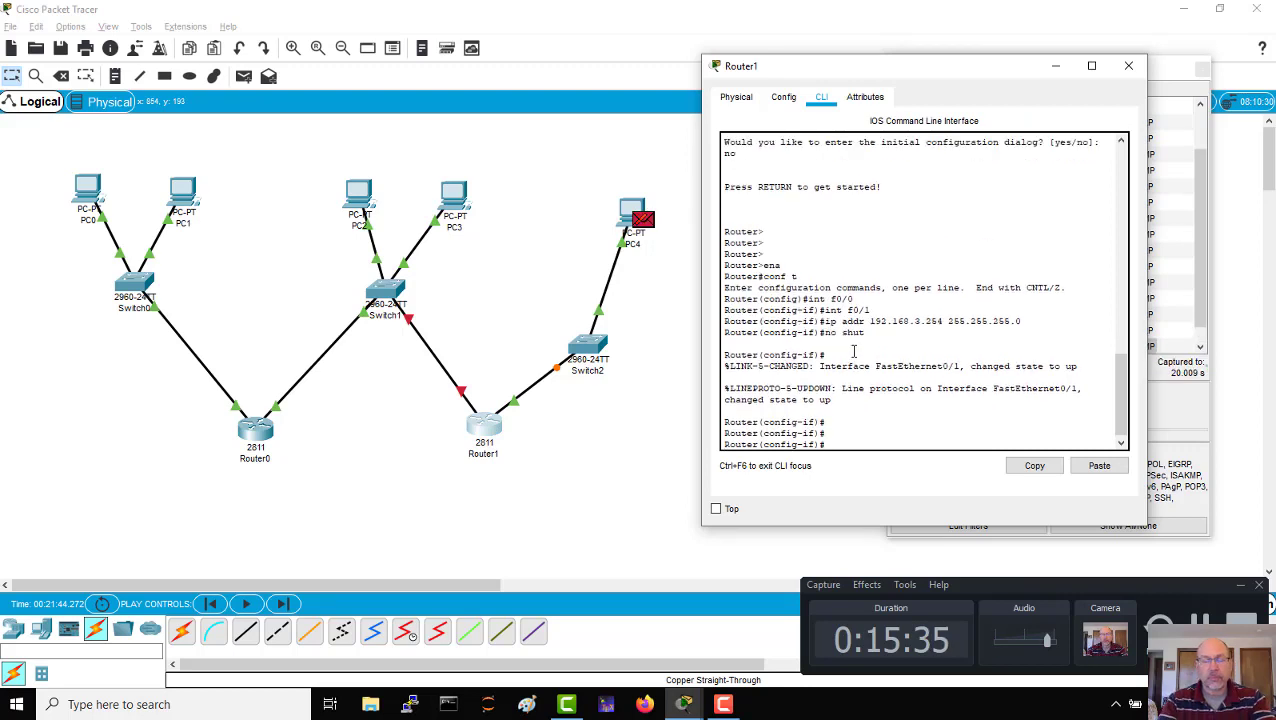
pyautogui.write('int f0/0')
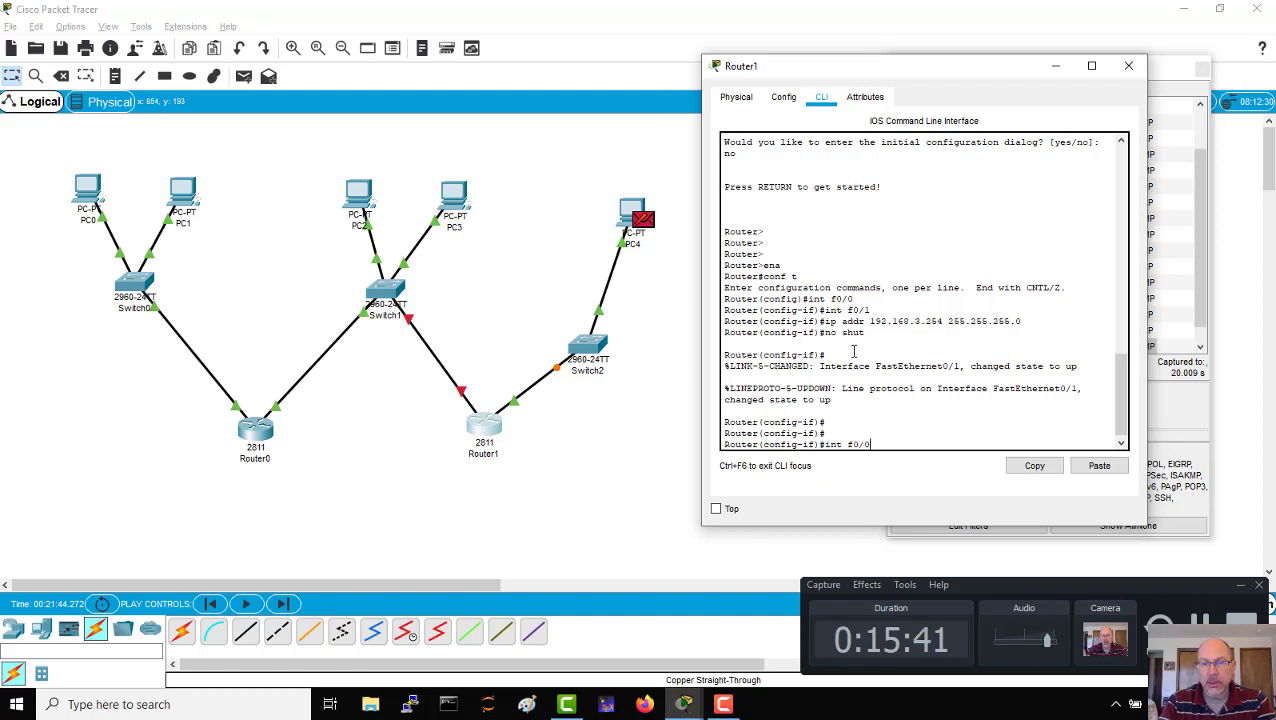
pyautogui.press('Return')
pyautogui.press('Return')
pyautogui.press('Return')
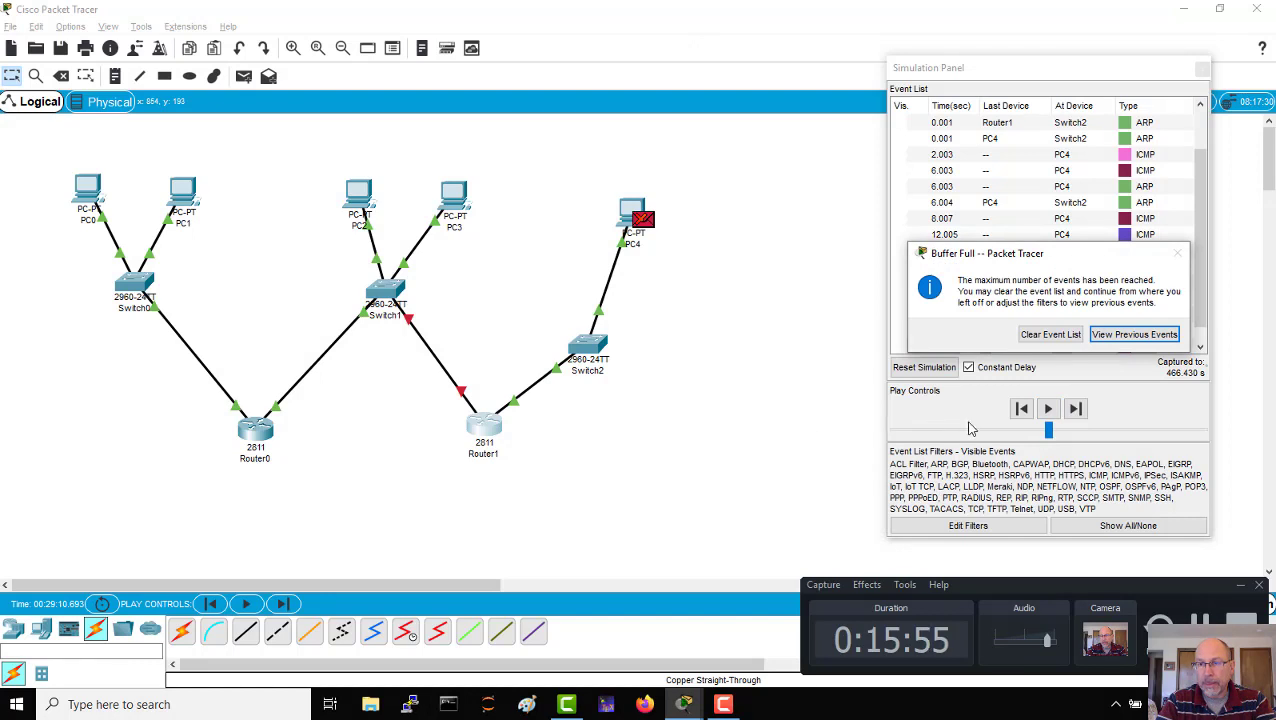
pyautogui.click(1049, 334)
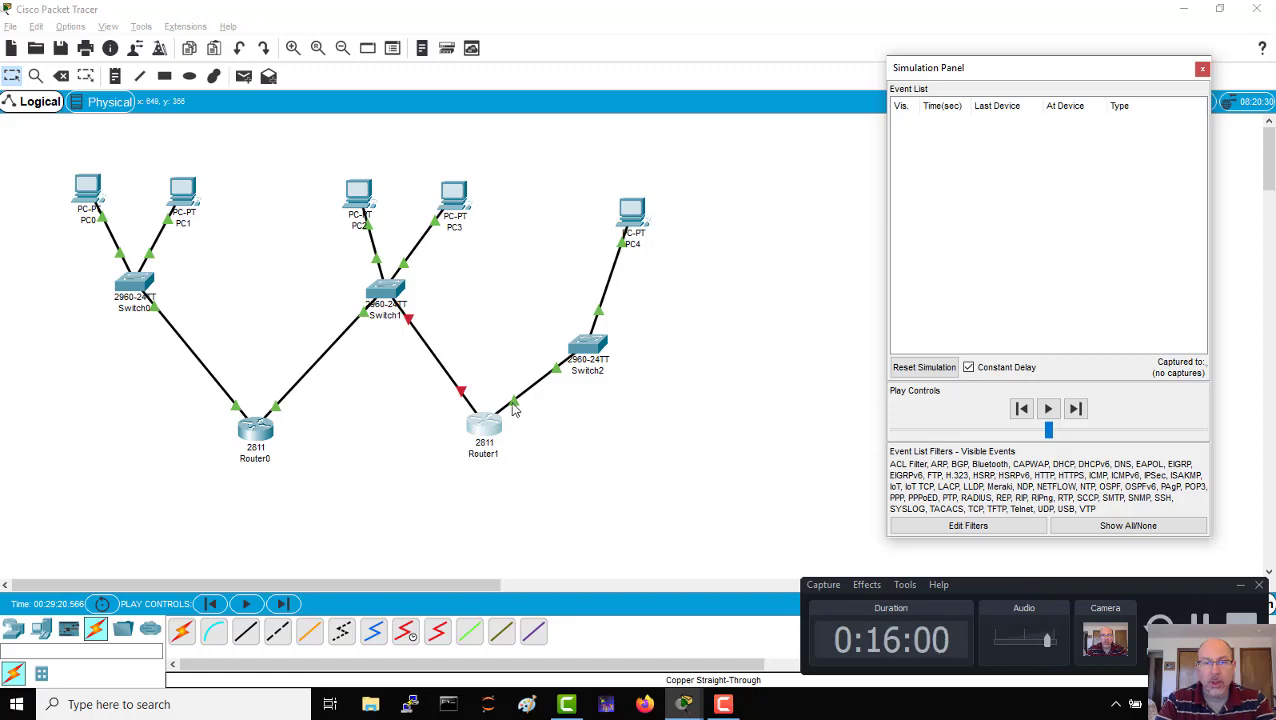
# Assign IP address 192.168.2.253 with mask 255.255.255.0 to Router1's interface f0/0.
pyautogui.click(479, 428)
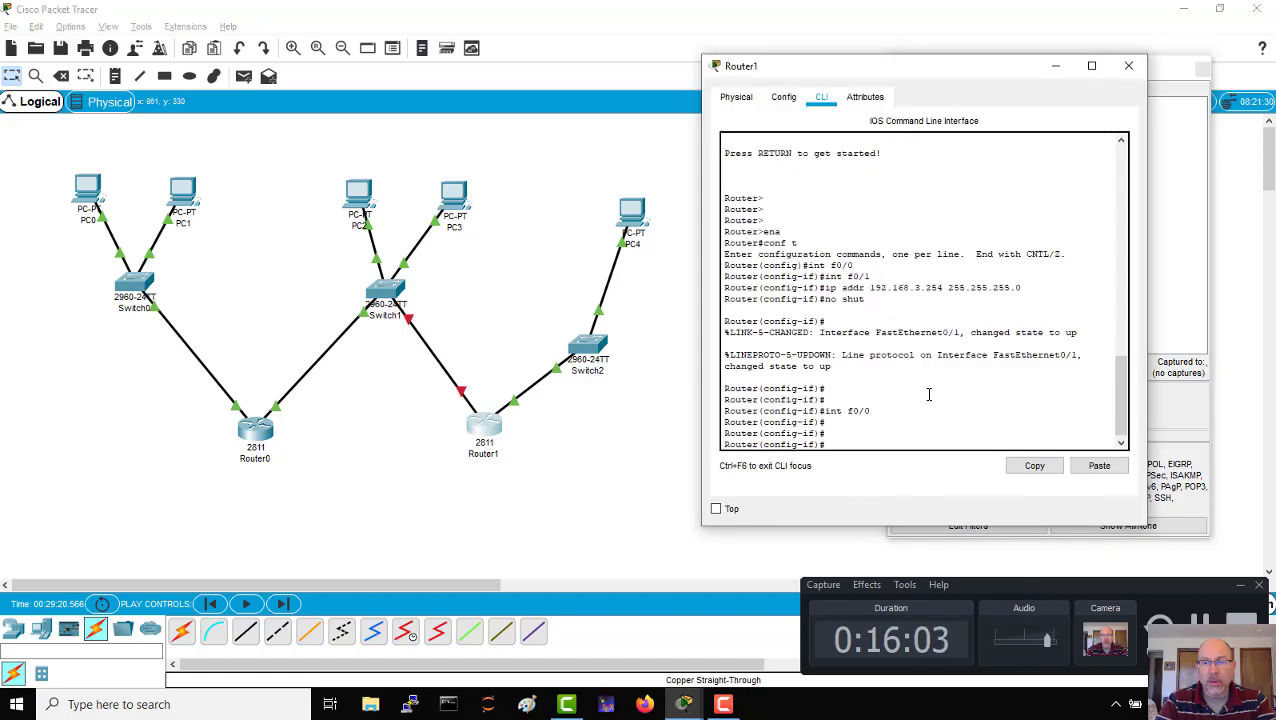
pyautogui.press('Return')
pyautogui.press('Return')
pyautogui.press('Return')
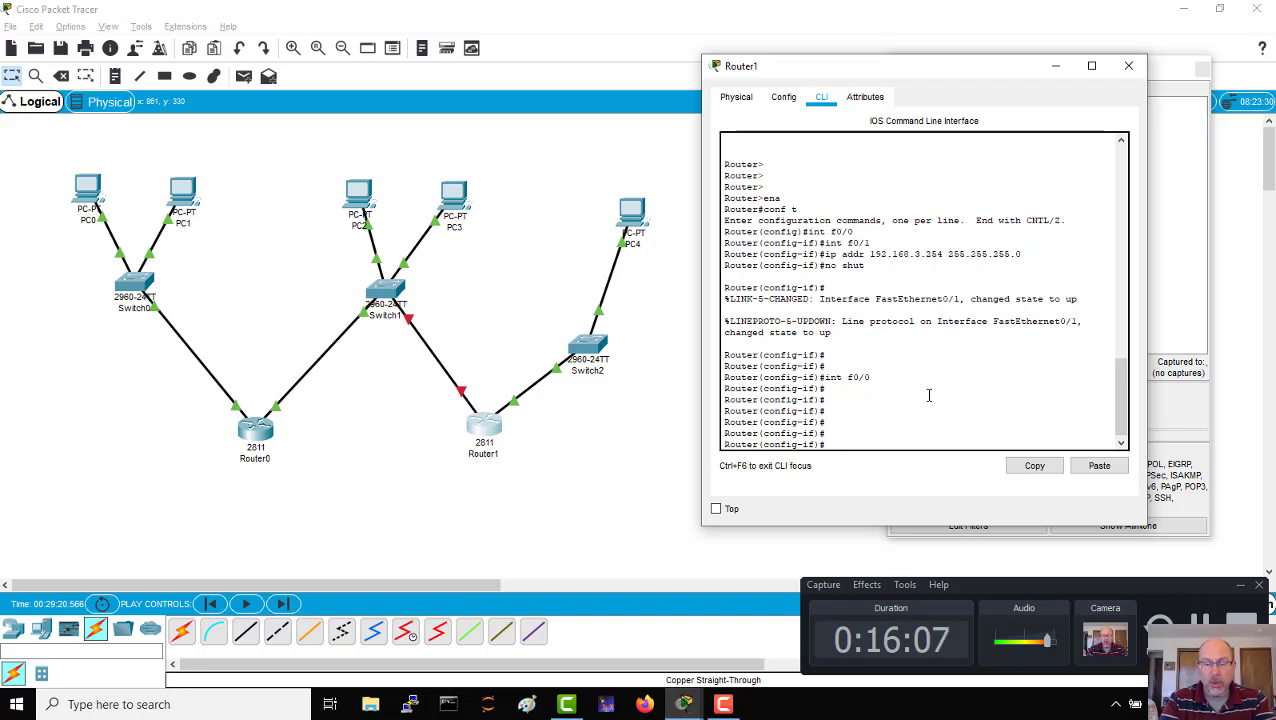
pyautogui.write('ip addr 19')
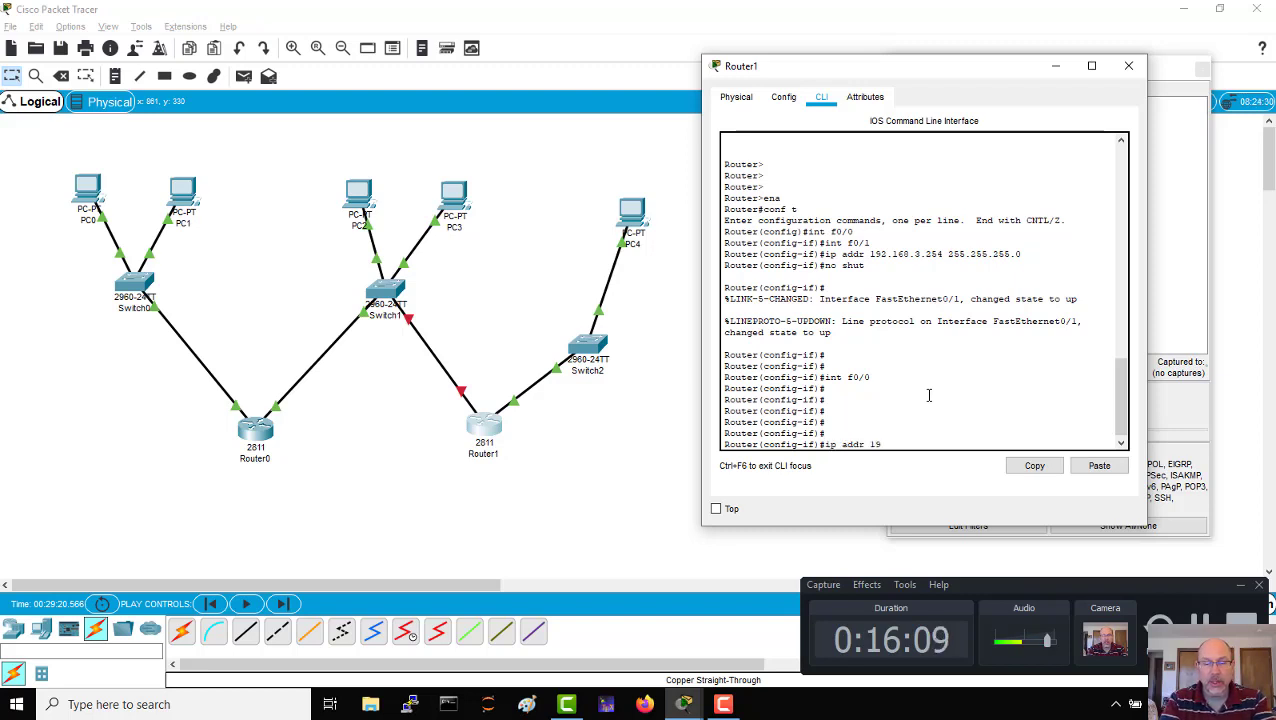
pyautogui.write('2.168.2.')
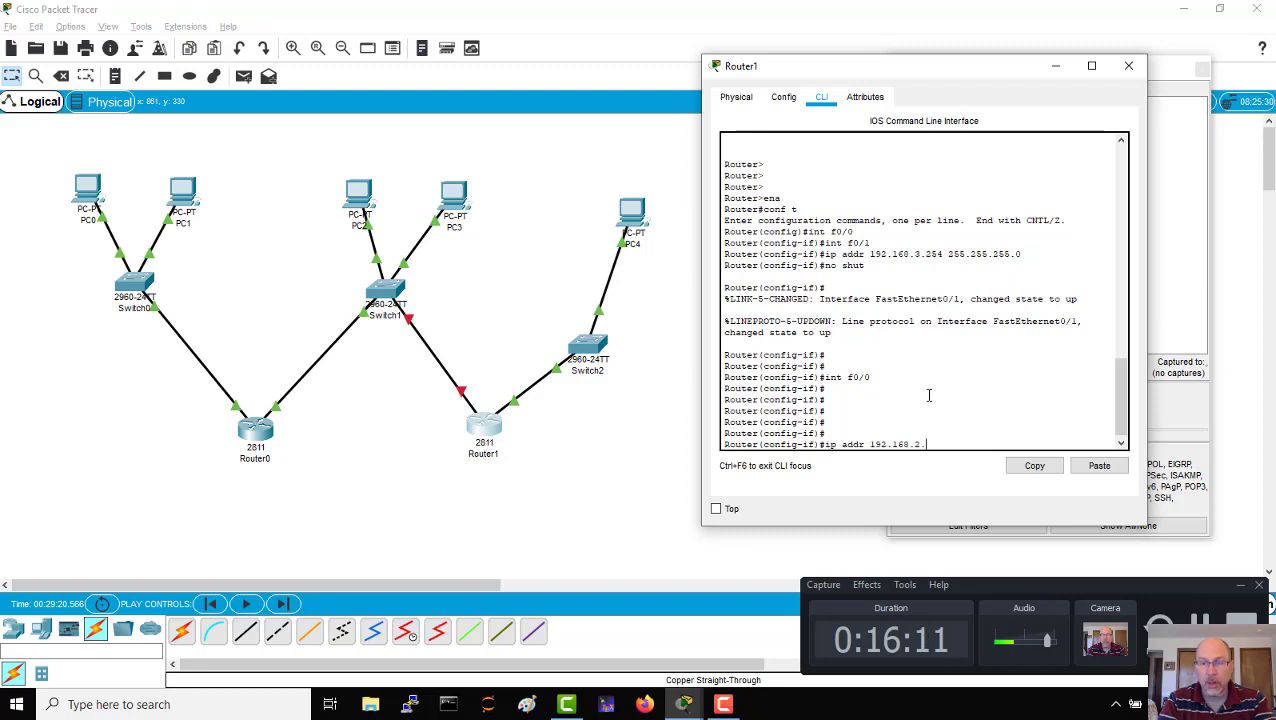
pyautogui.write('253')
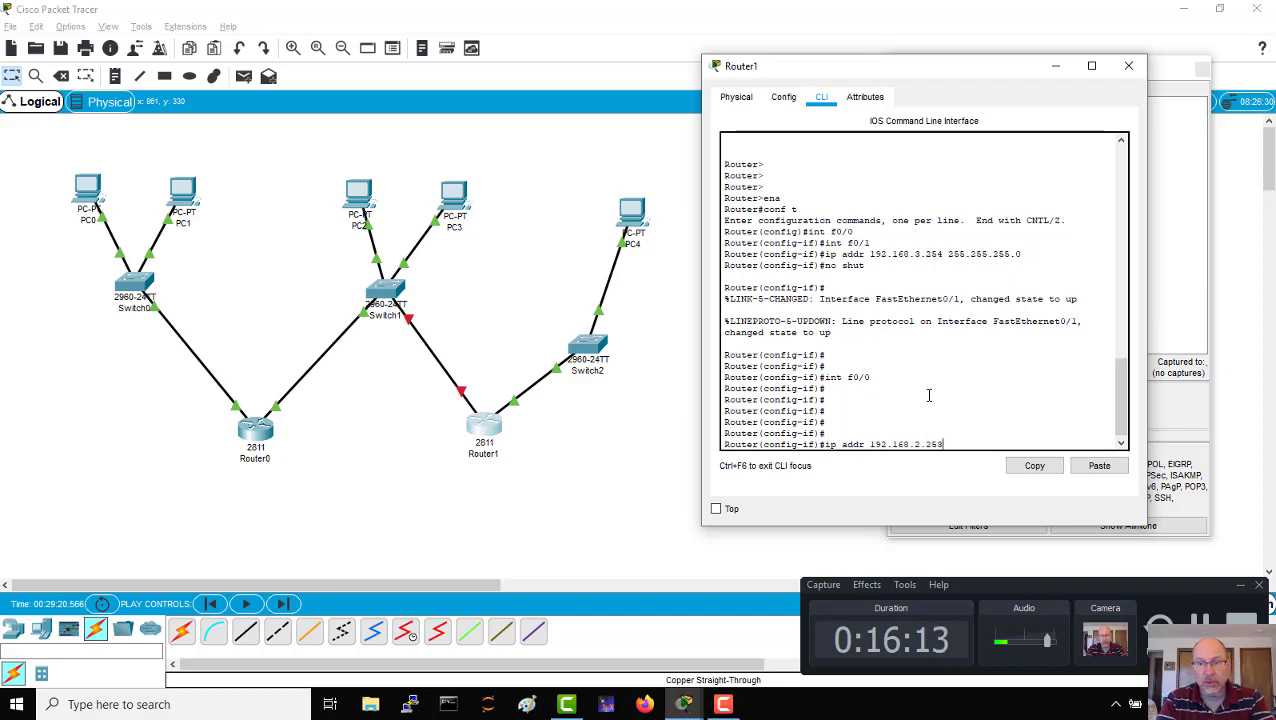
pyautogui.write(' 255.2')
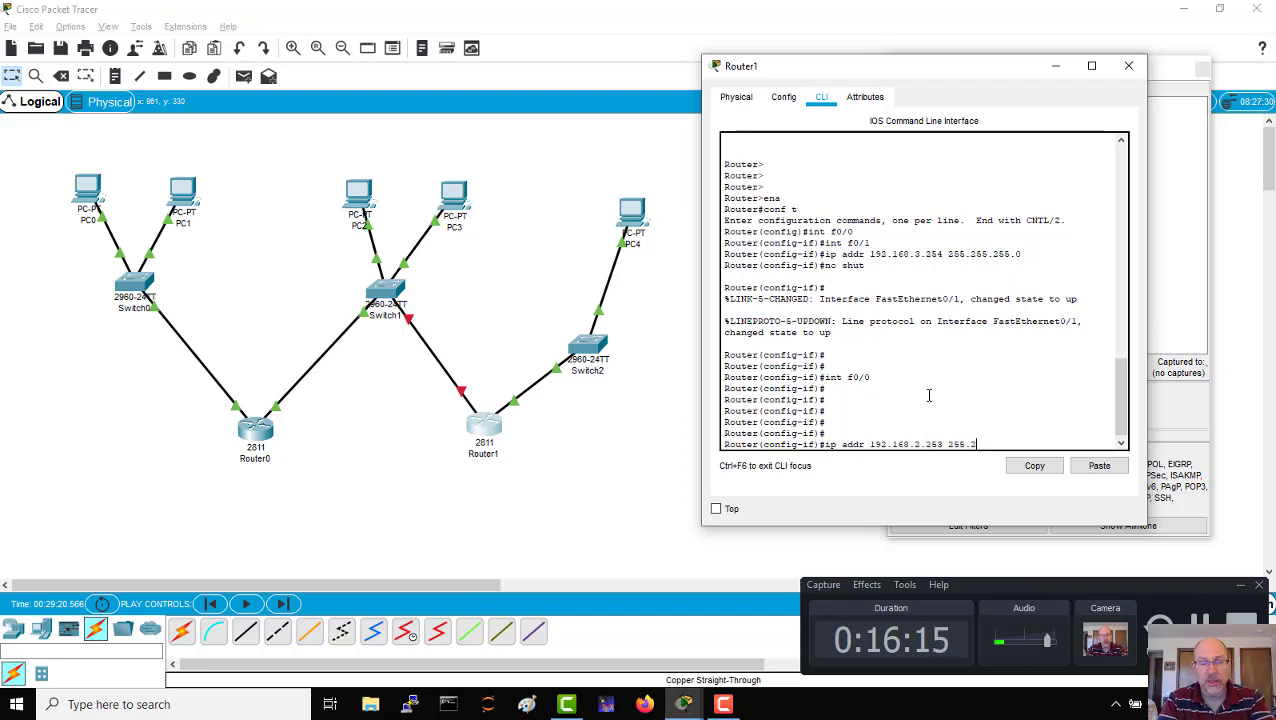
pyautogui.write('55.255.0')
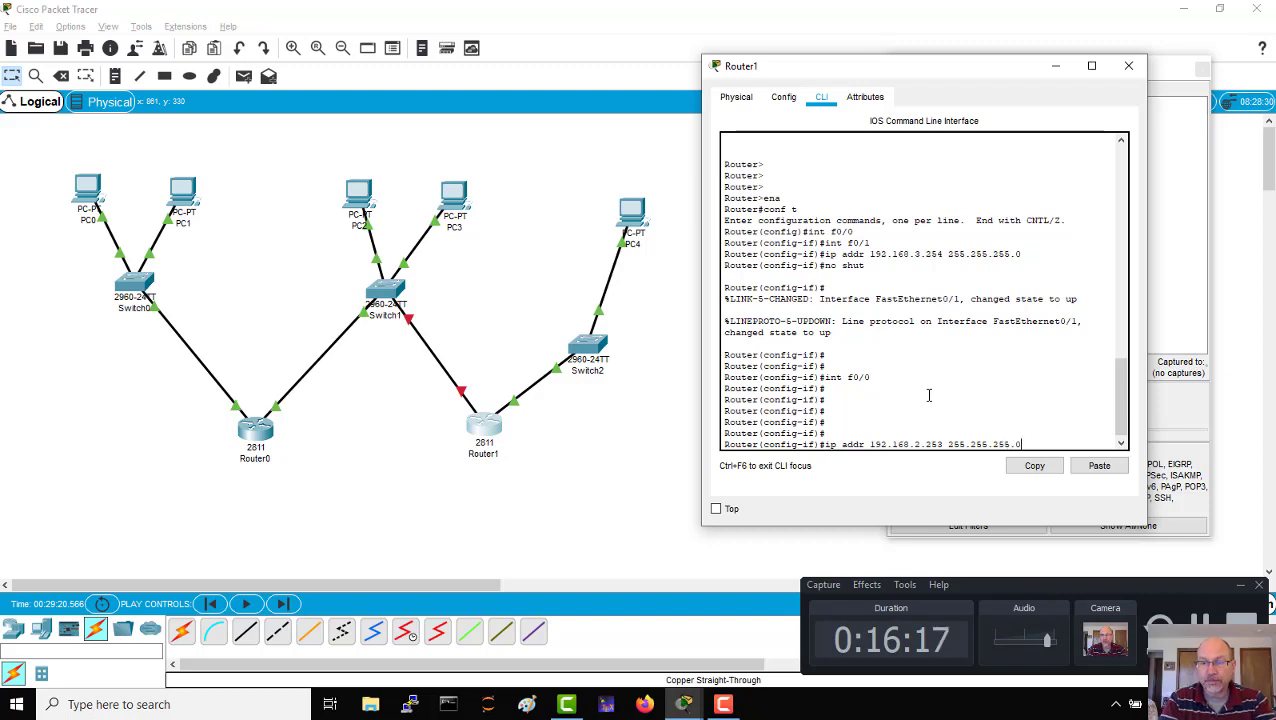
pyautogui.press('Return')
pyautogui.press('Return')
# Enable Router1's interface f0/0 with "no shut".
pyautogui.write('nfig-if)#n')
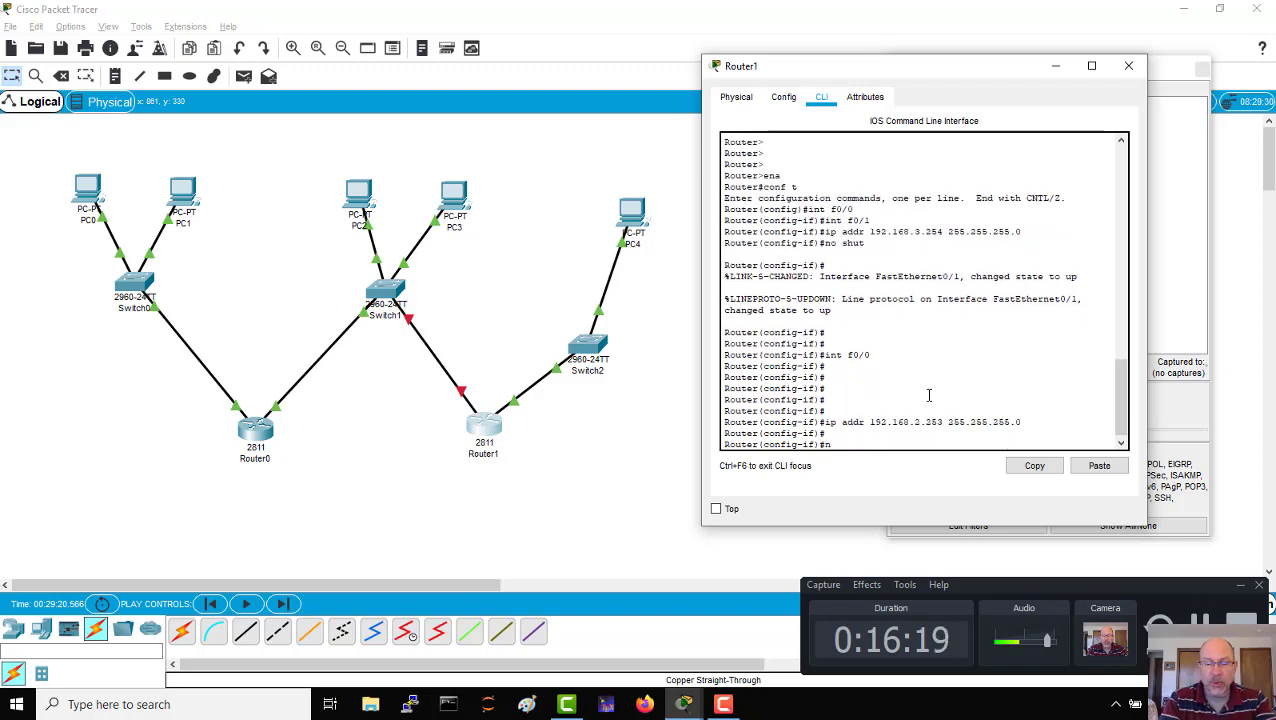
pyautogui.write('o shut')
pyautogui.press('Return')
pyautogui.press('Return')
pyautogui.press('Return')
pyautogui.press('Return')
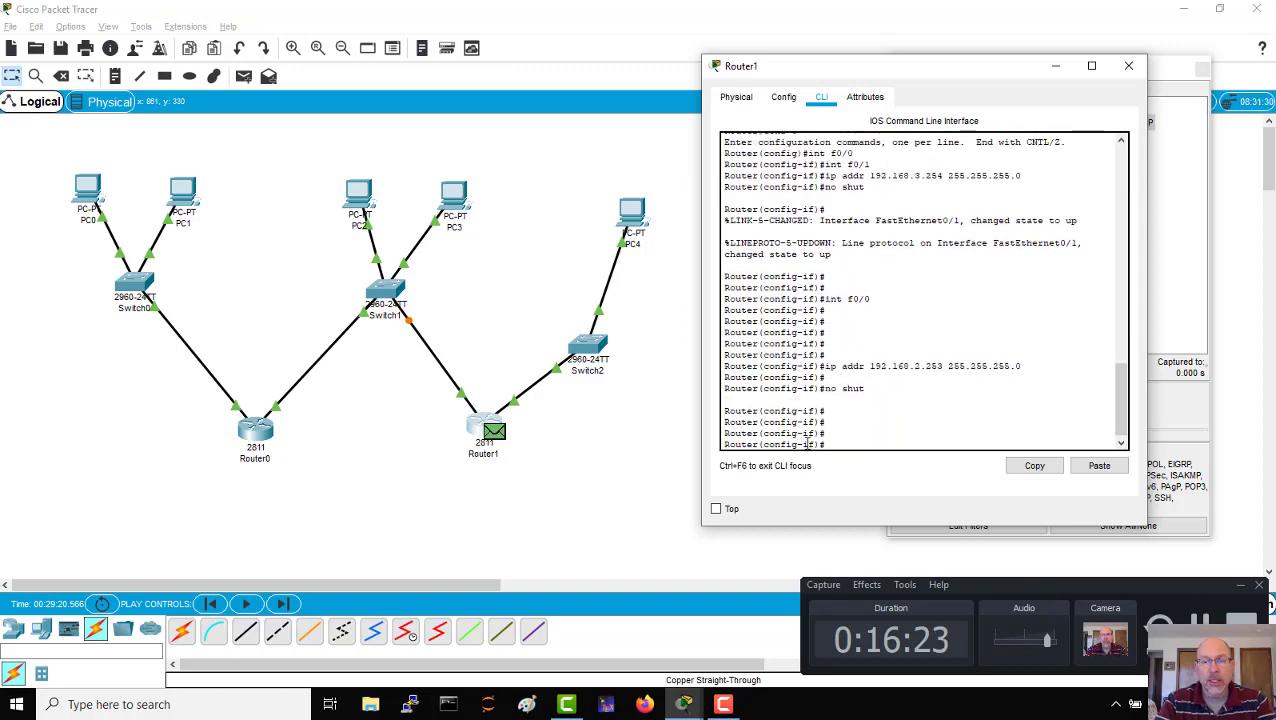
# Leave configuration mode on Router1 and display its routing table with "sh ip route".
pyautogui.hotkey('ctrl', 'z')
pyautogui.write('sh')
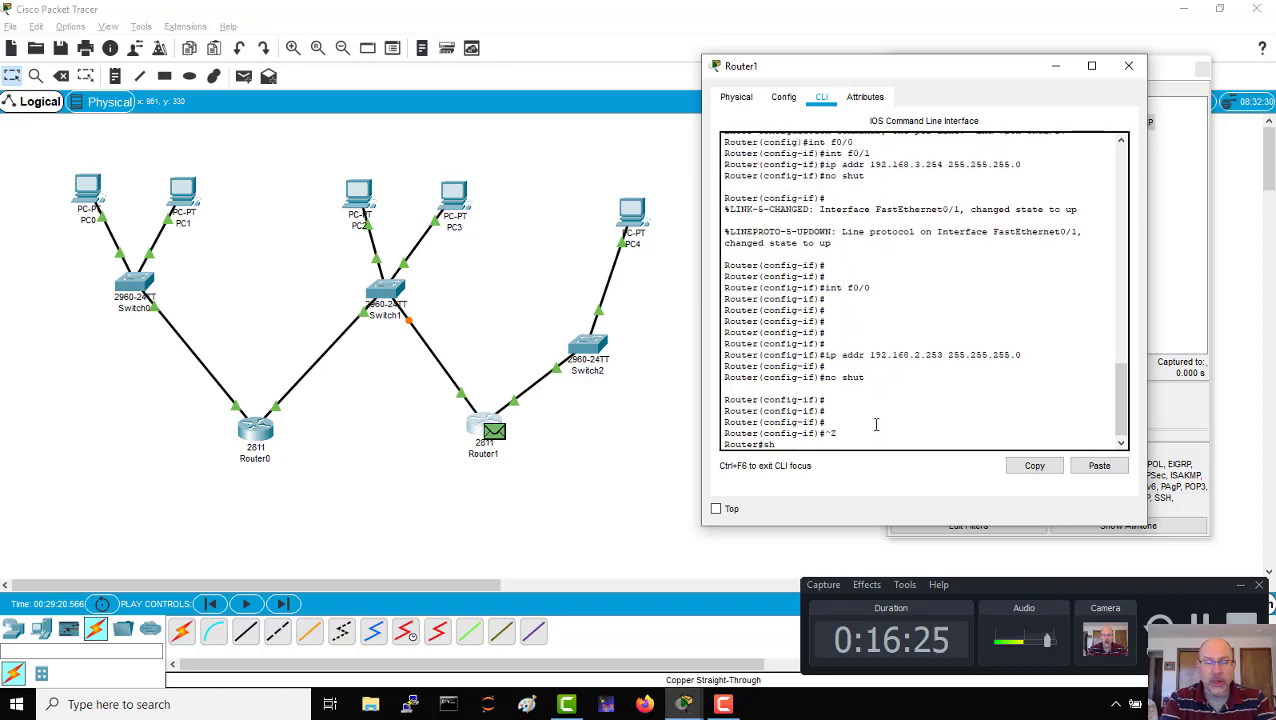
pyautogui.write(' ip route')
pyautogui.press('Return')
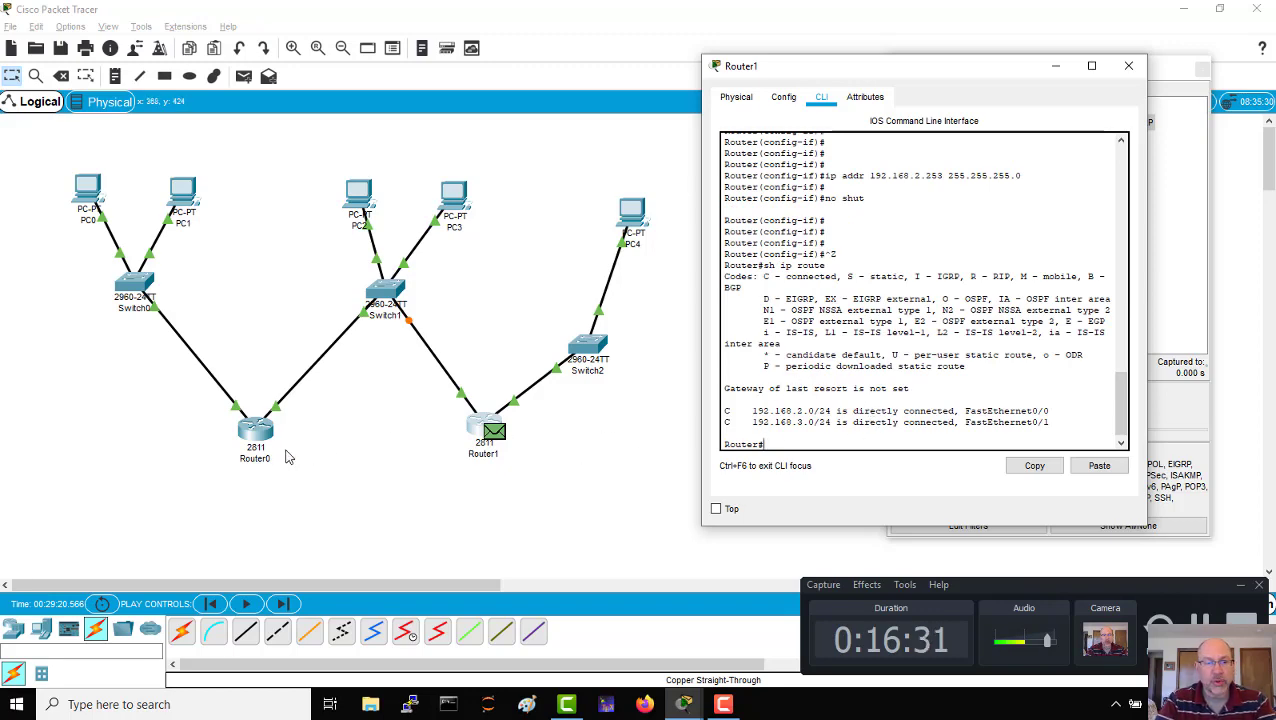
# Open Router0's command line, enter privileged mode with "ena" and display its routing table with "sh ip route".
pyautogui.click(262, 428)
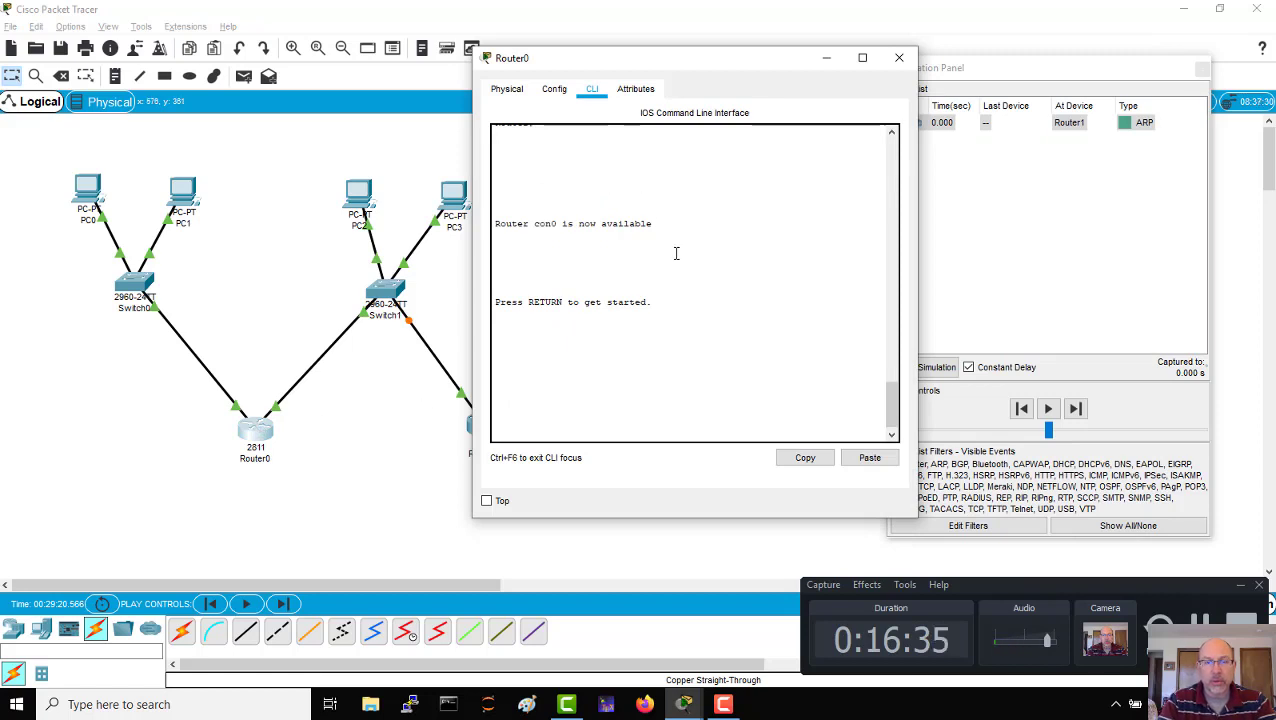
pyautogui.moveTo(763, 58); pyautogui.dragTo(646, 74)
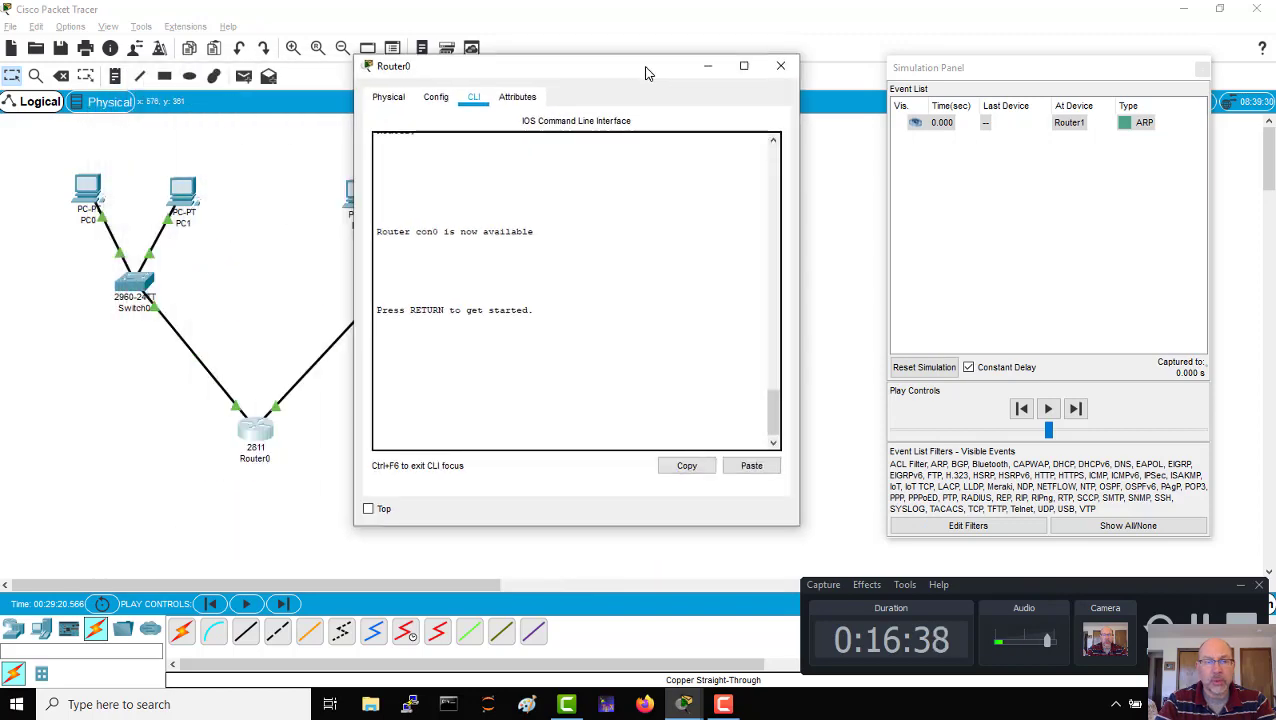
pyautogui.press('Return')
pyautogui.press('Return')
pyautogui.press('Return')
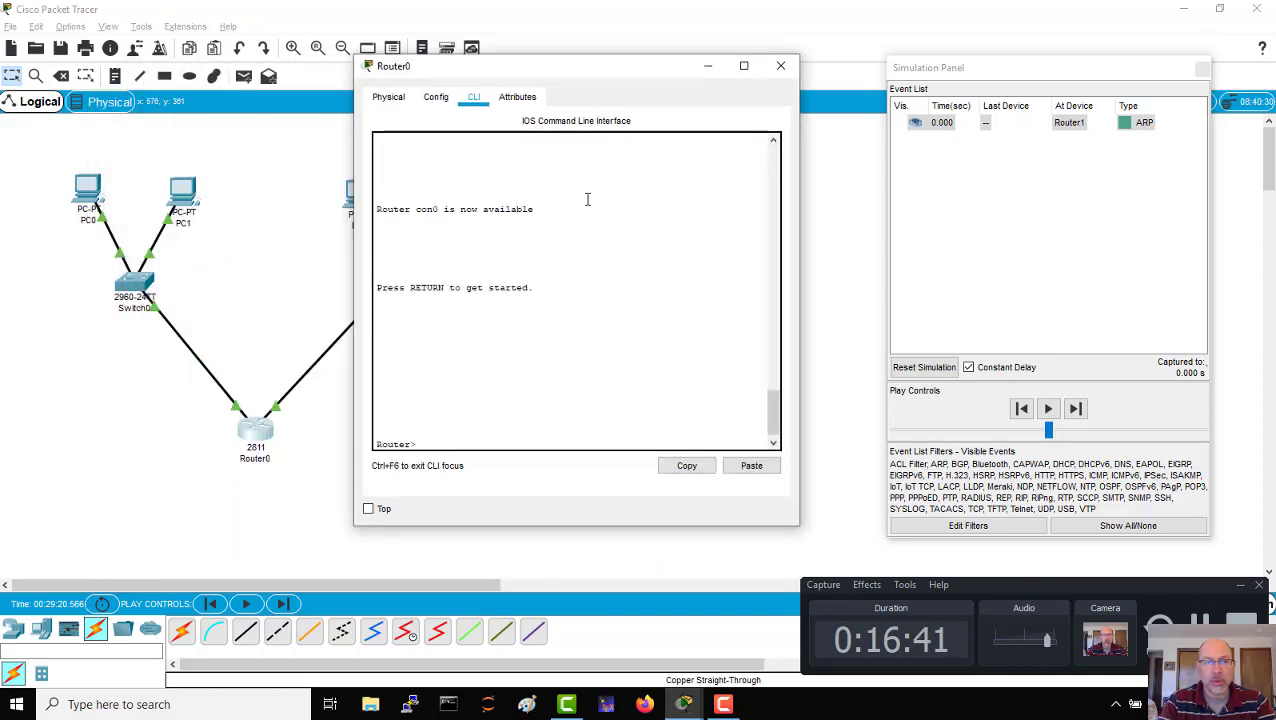
pyautogui.write('ena')
pyautogui.press('Return')
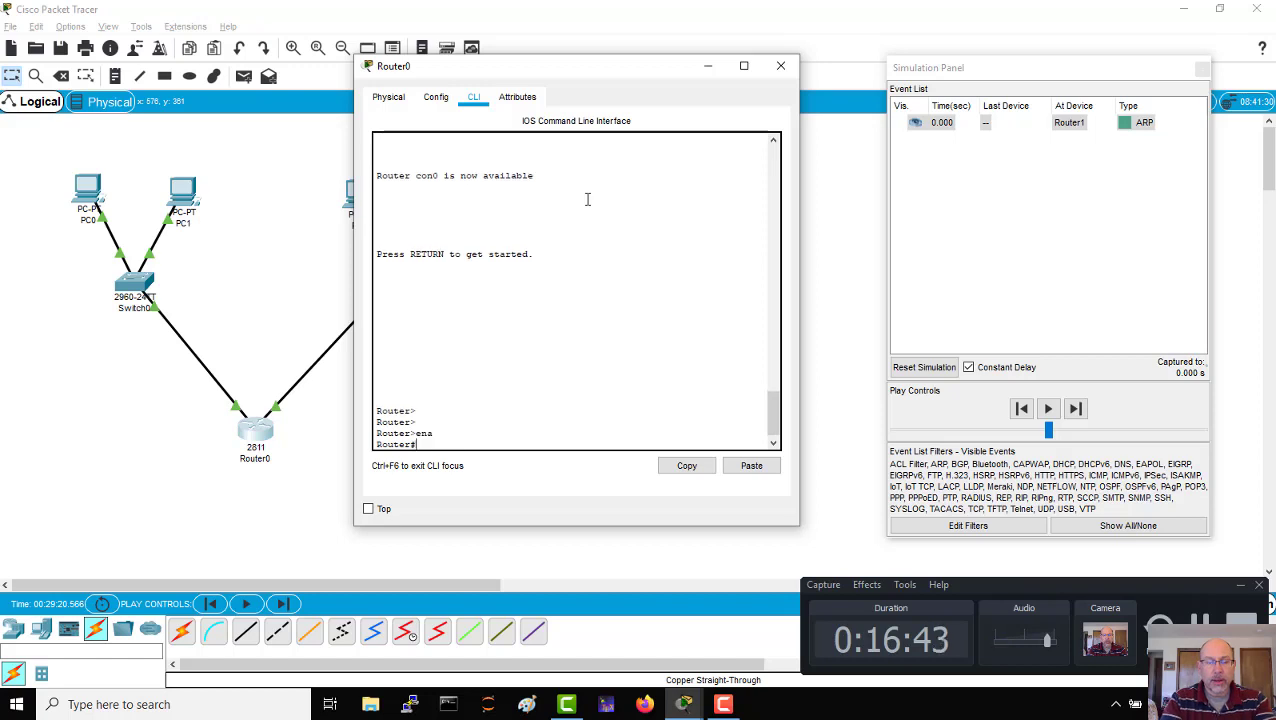
pyautogui.write('sh ip r')
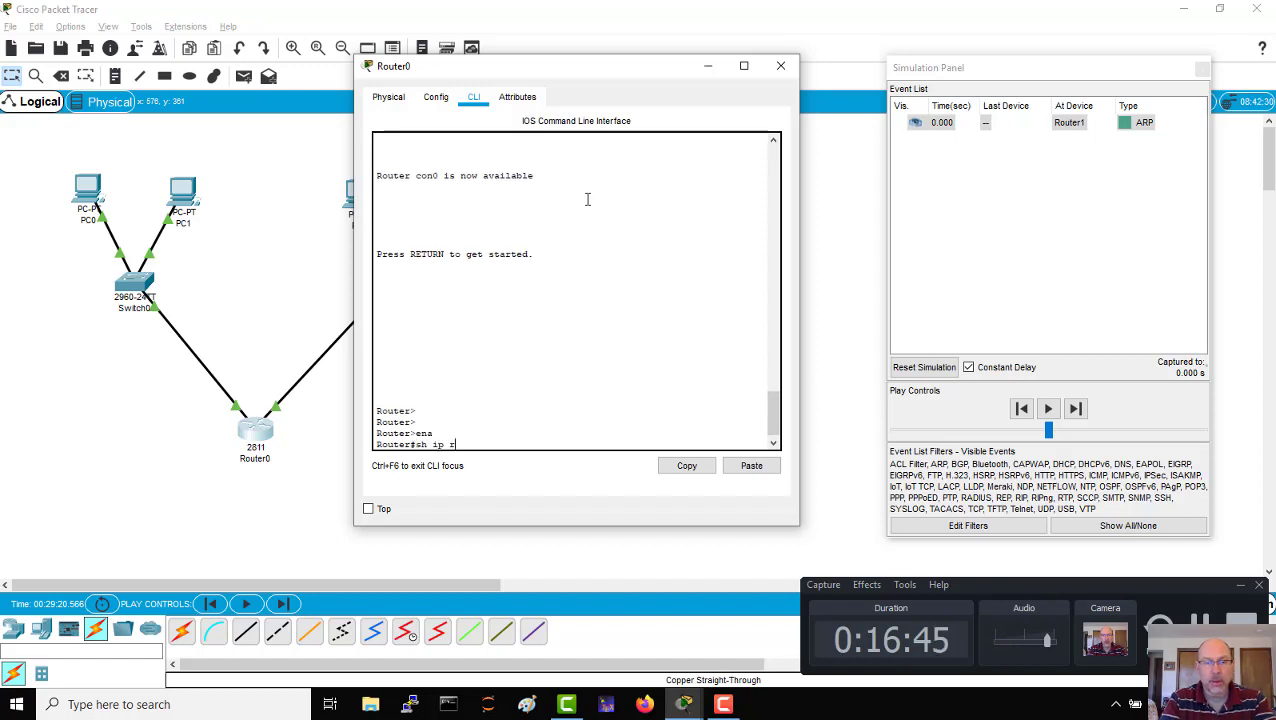
pyautogui.write('oute')
pyautogui.press('Return')
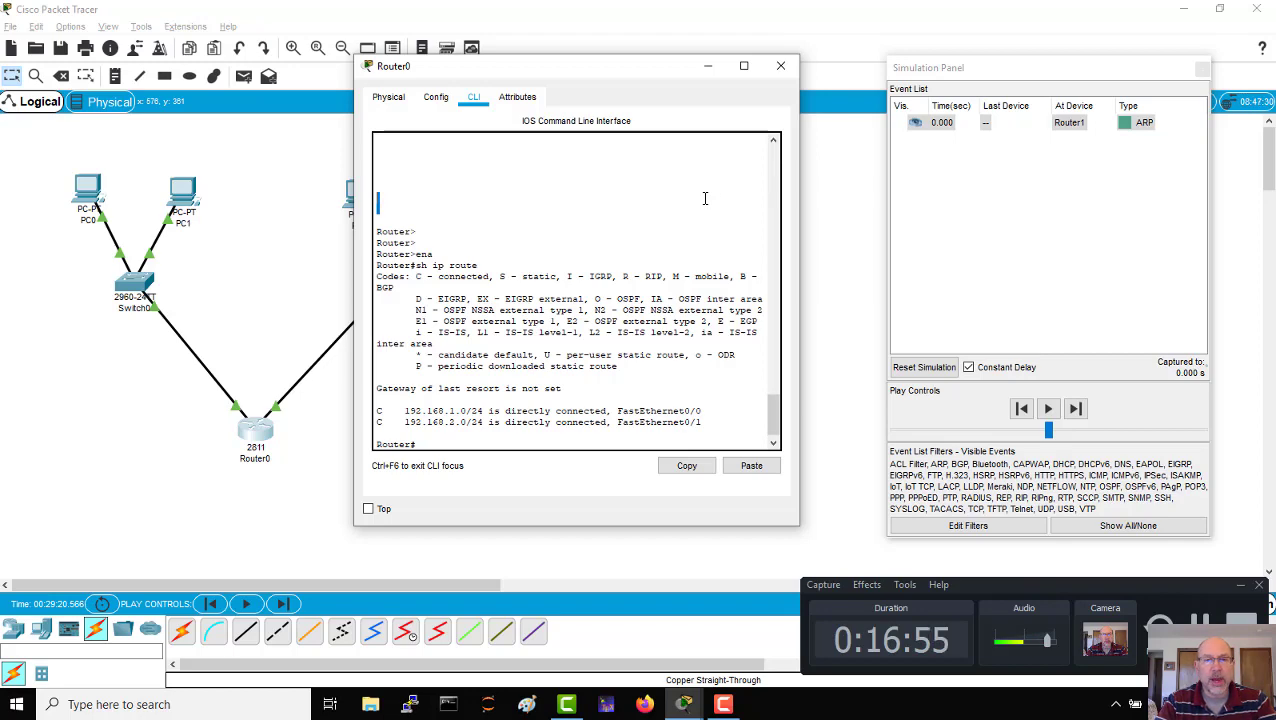
# Move Router0's window clear of the topology and enter global configuration mode with "conf t".
pyautogui.moveTo(660, 78); pyautogui.dragTo(1031, 83)
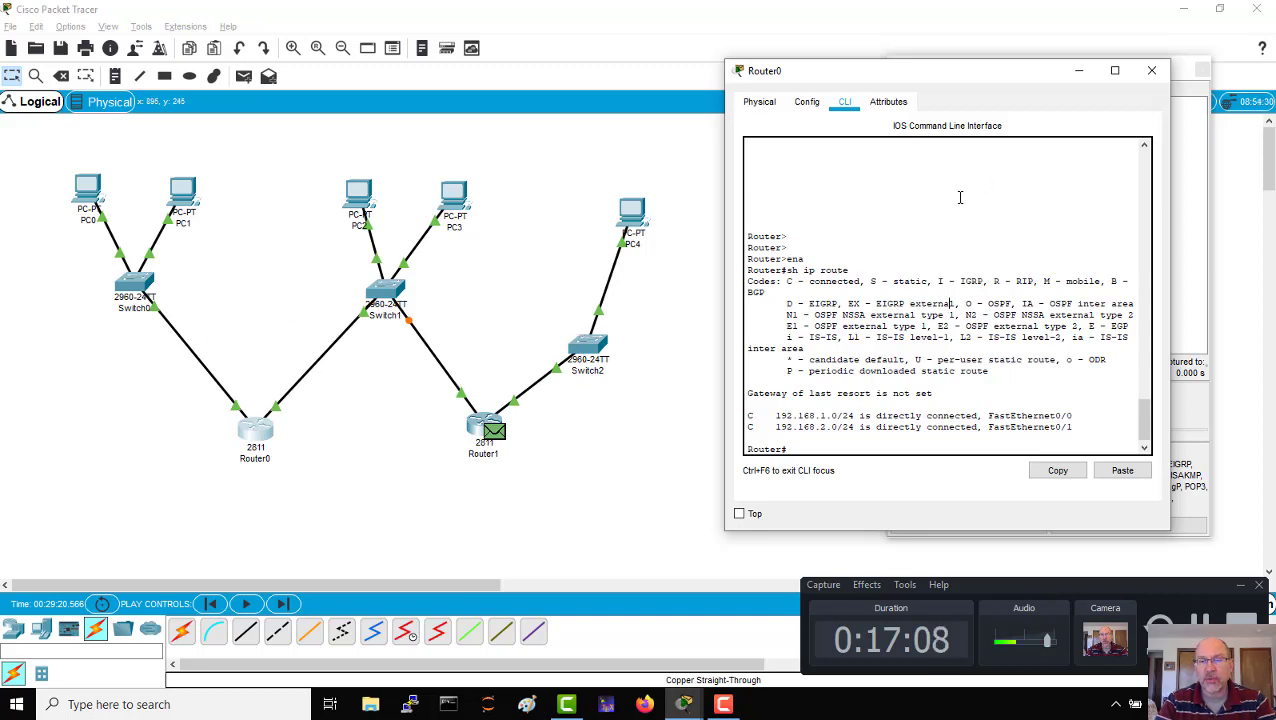
pyautogui.moveTo(962, 79); pyautogui.dragTo(944, 58)
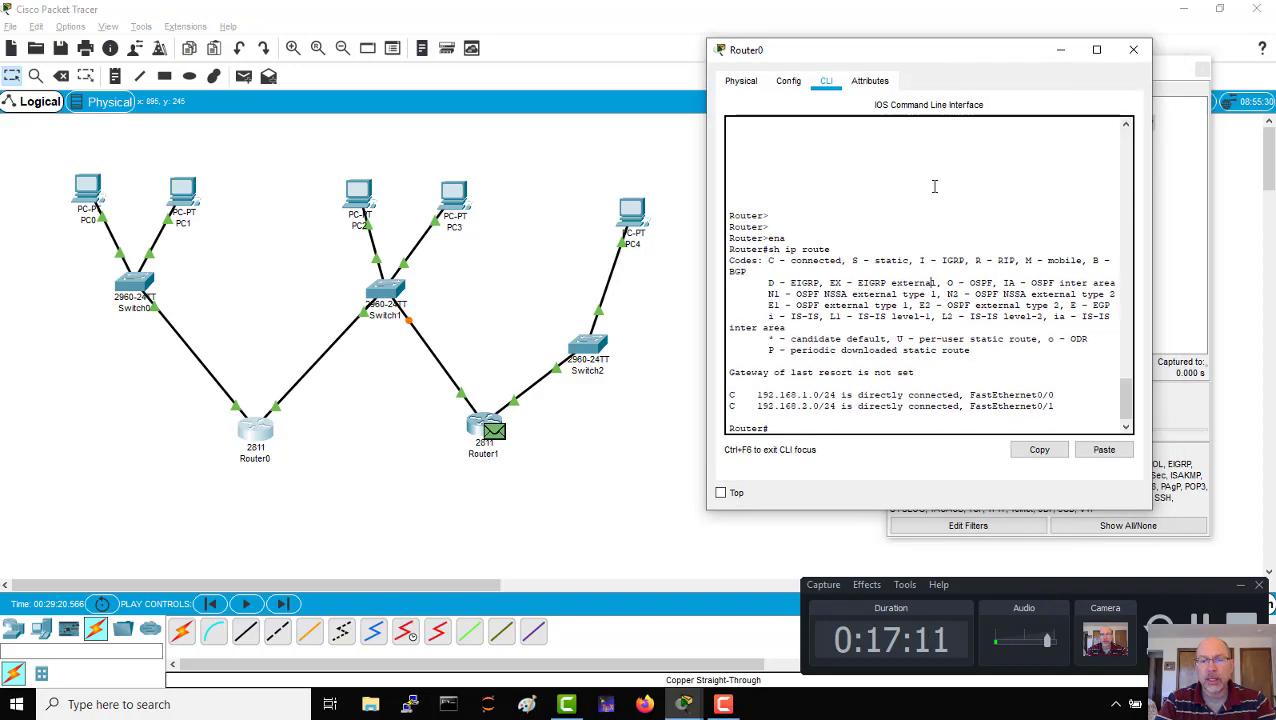
pyautogui.press('Return')
pyautogui.press('Return')
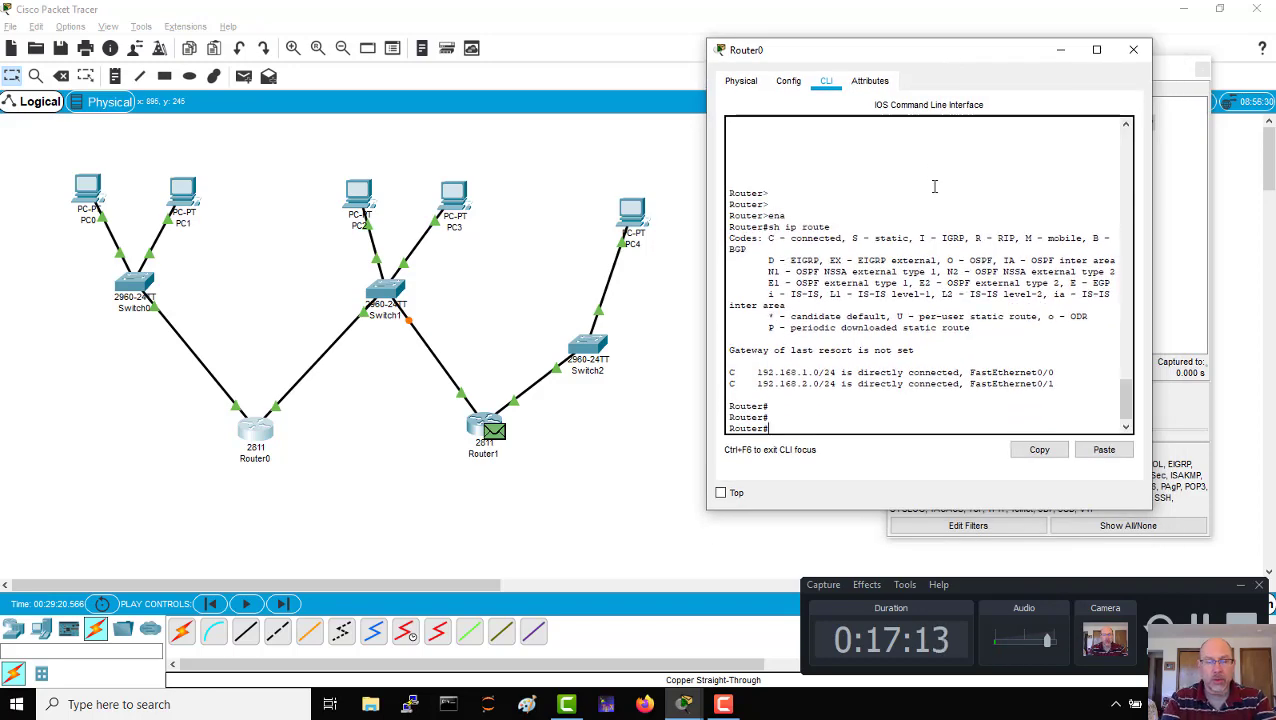
pyautogui.write('ocnf t')
pyautogui.press('BackSpace')
pyautogui.press('BackSpace')
pyautogui.press('BackSpace')
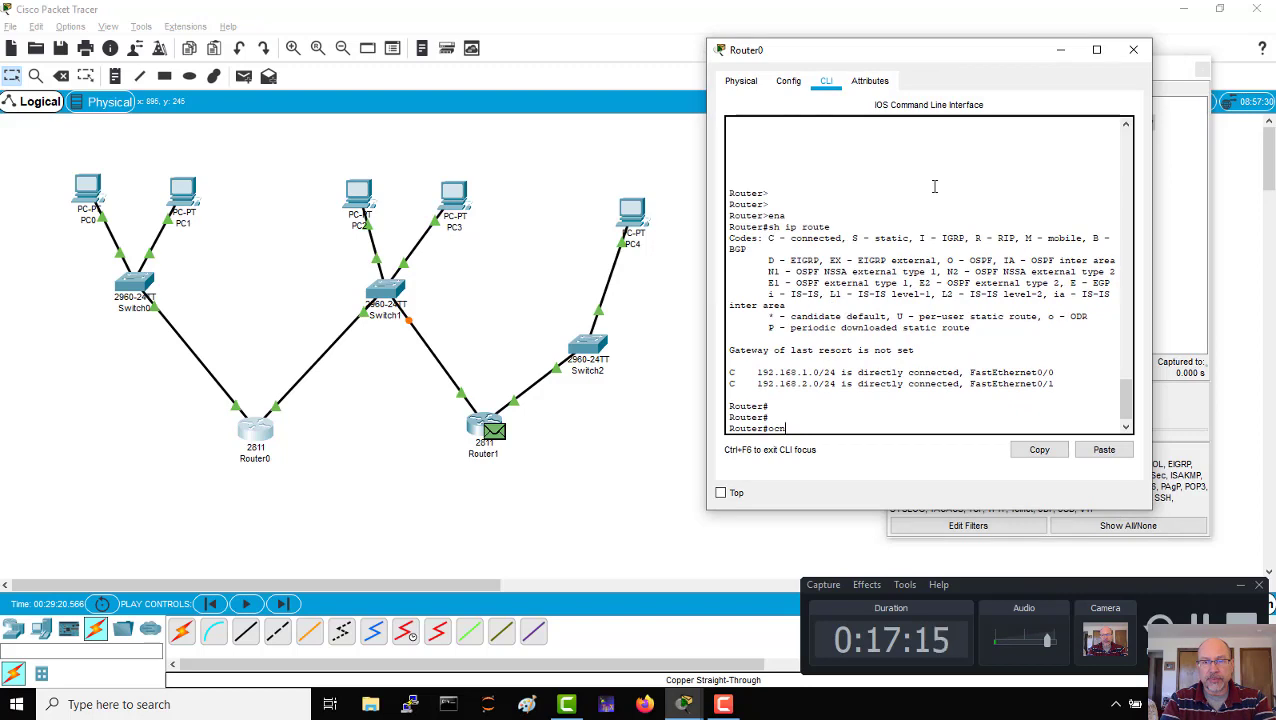
pyautogui.write('conf t')
pyautogui.press('Return')
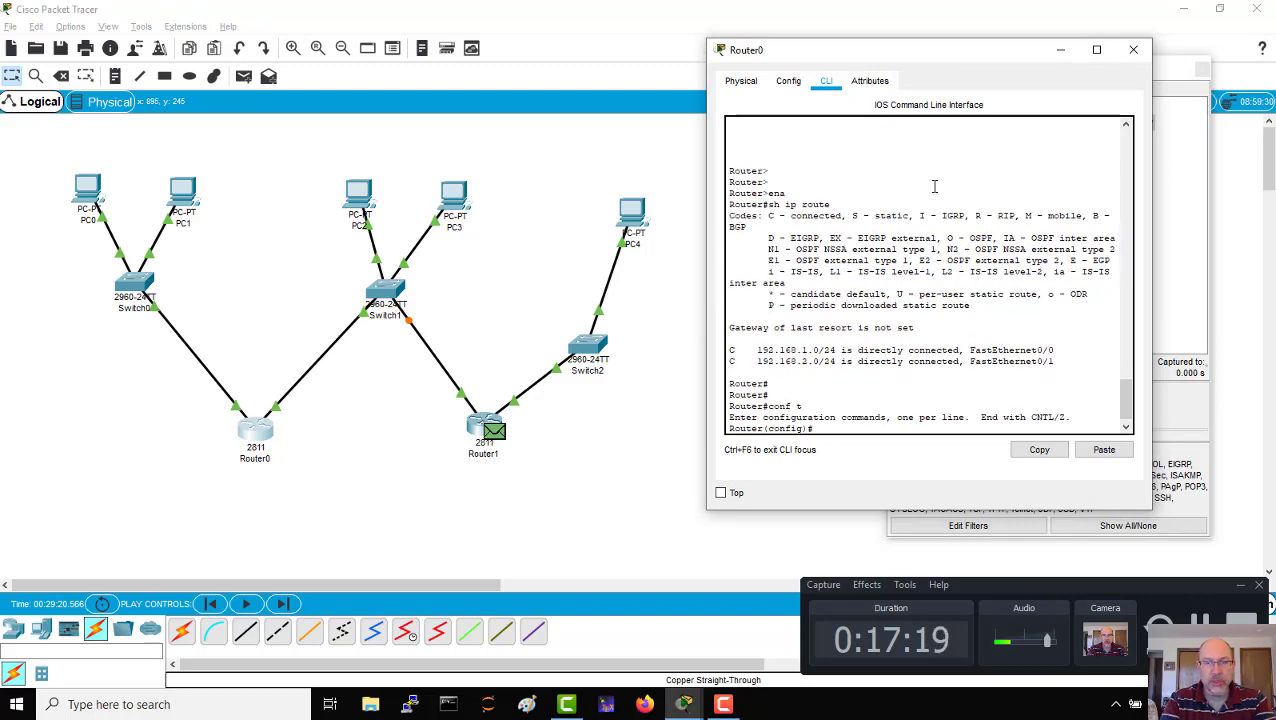
# Add a static route on Router0 to network 192.168.3.0 with mask 255.255.255.0 via next hop 192.168.2.253.
pyautogui.write('ip route')
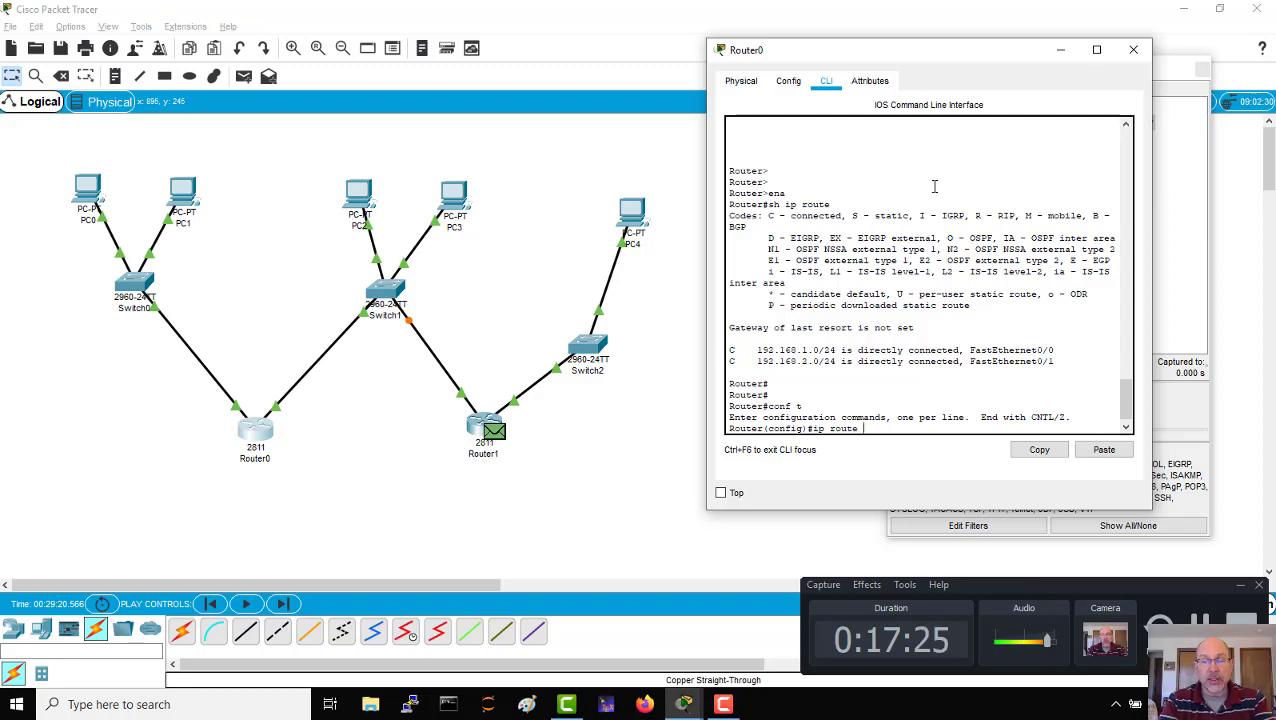
pyautogui.write('192.')
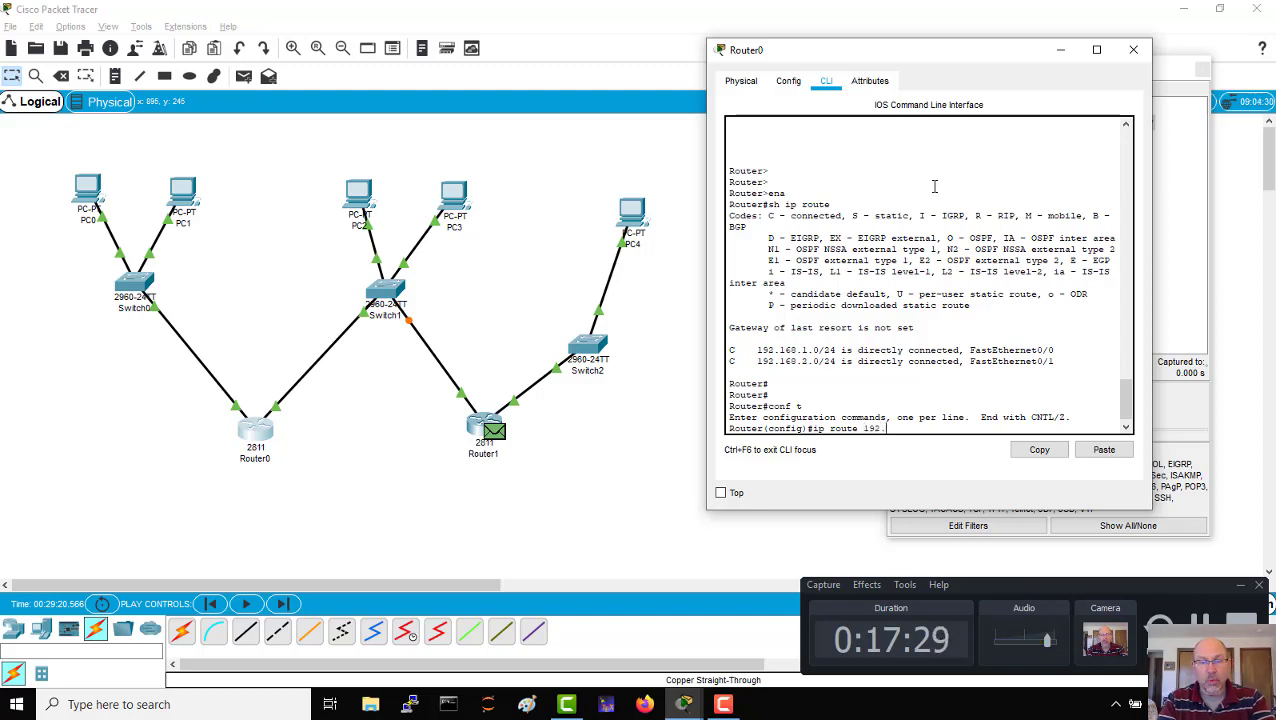
pyautogui.write('168.3.0 ')
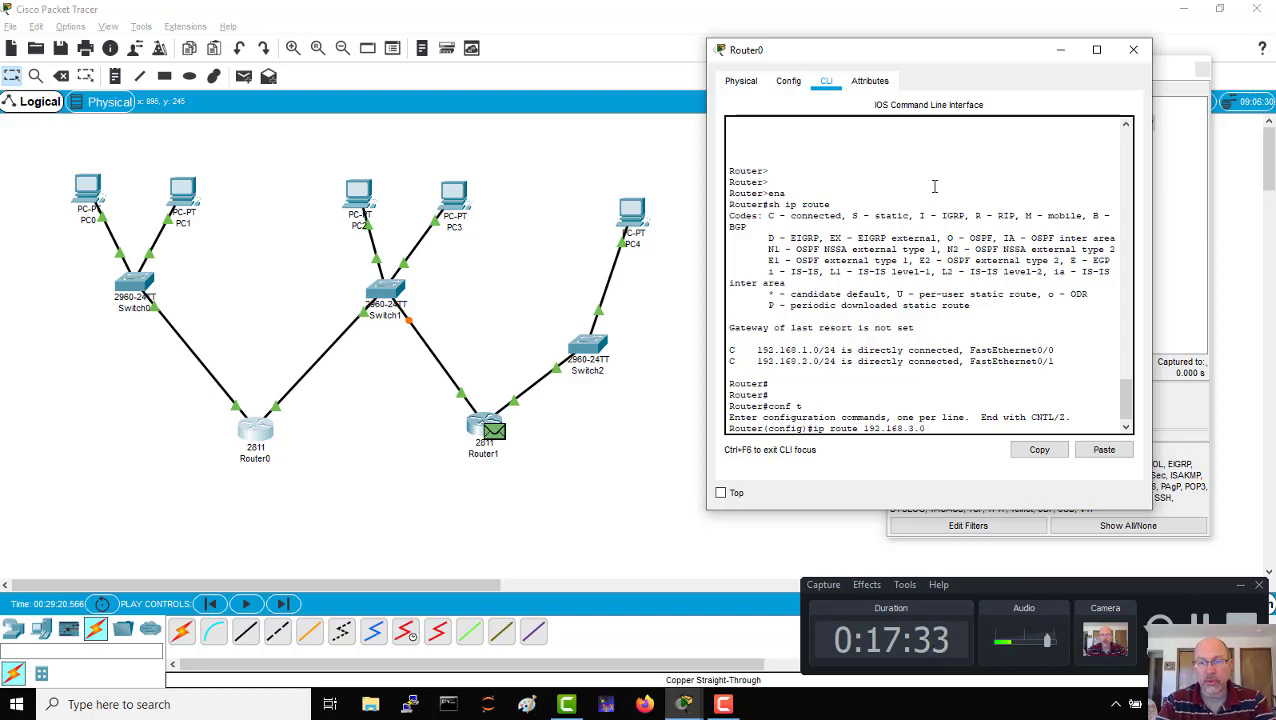
pyautogui.write('255')
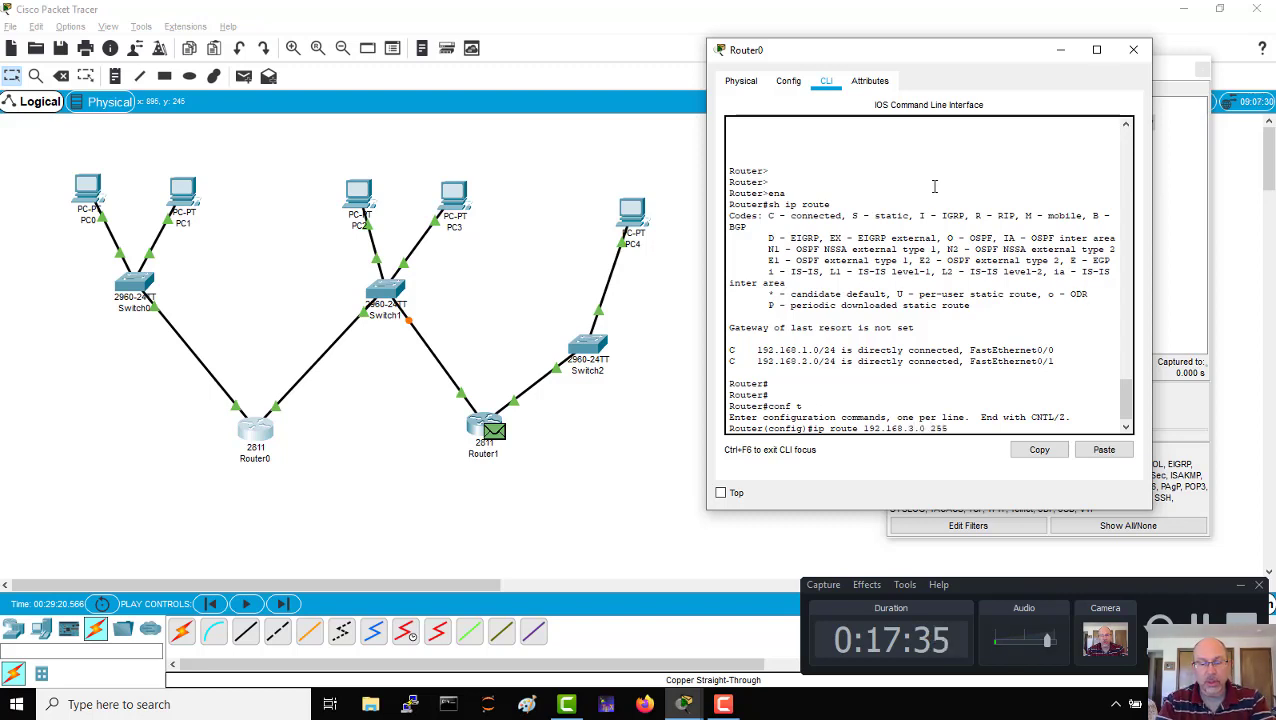
pyautogui.write('.255.255.0')
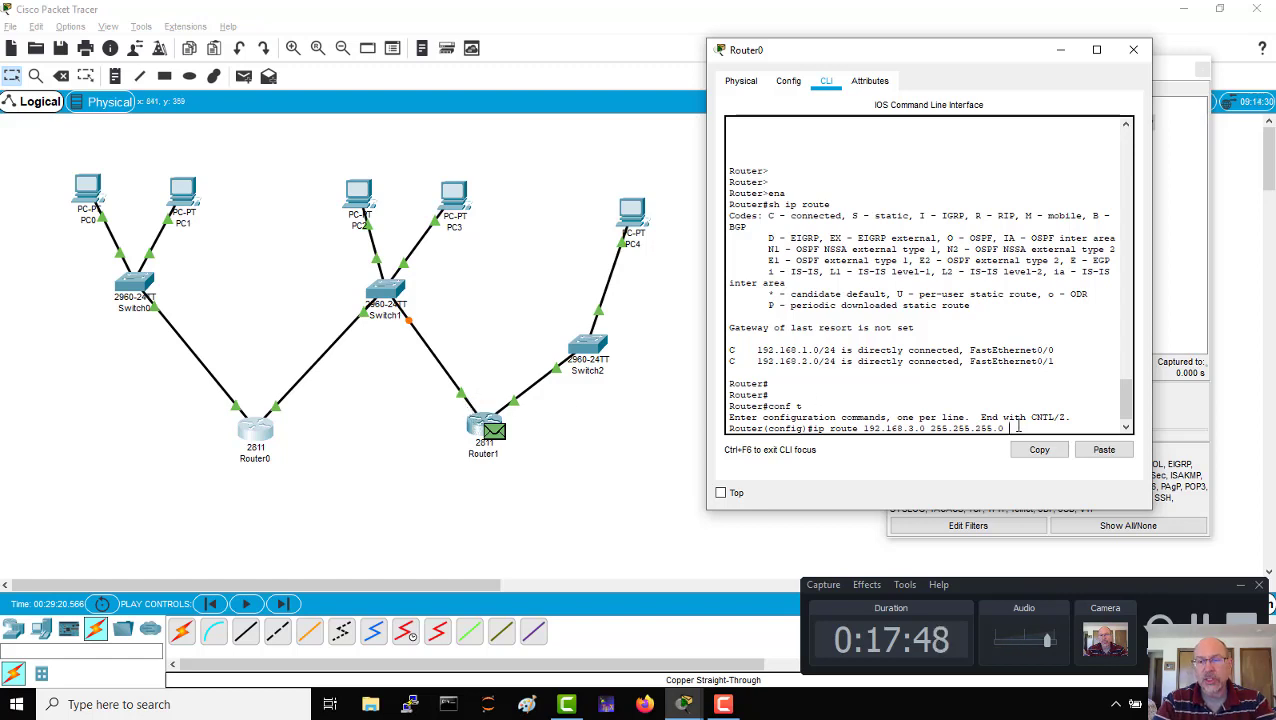
pyautogui.write('192.1')
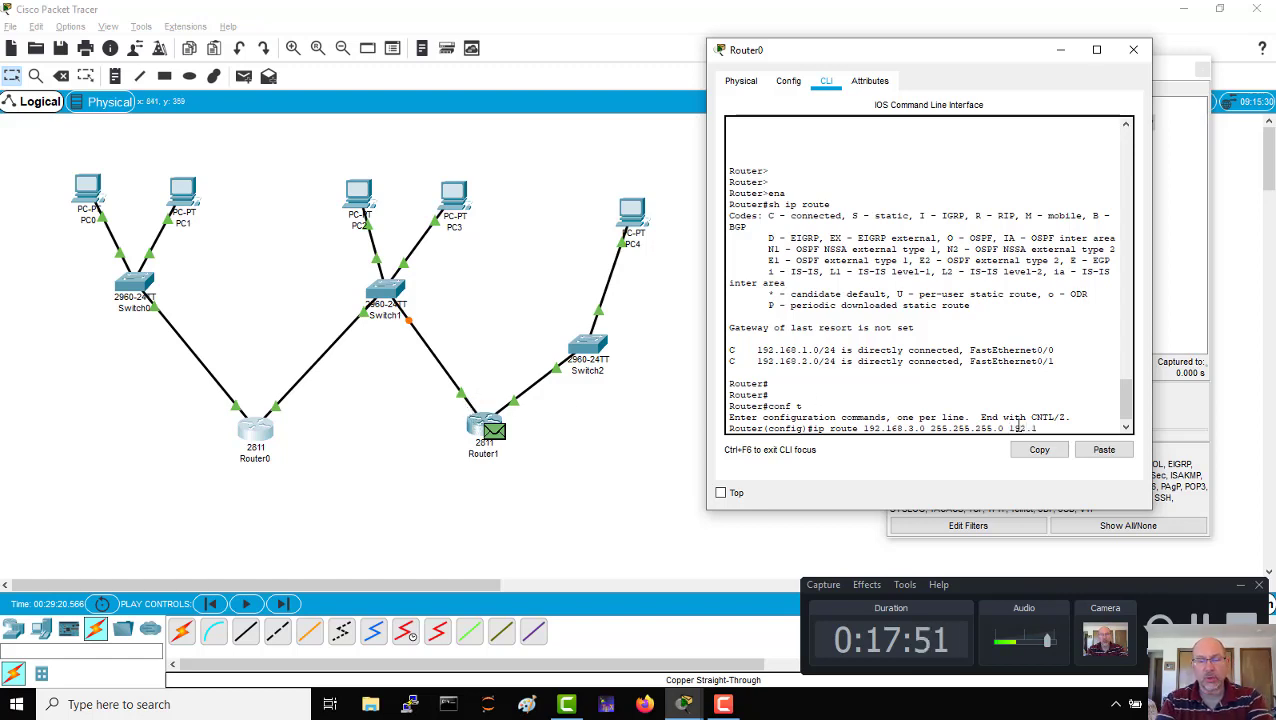
pyautogui.write('68.2.253')
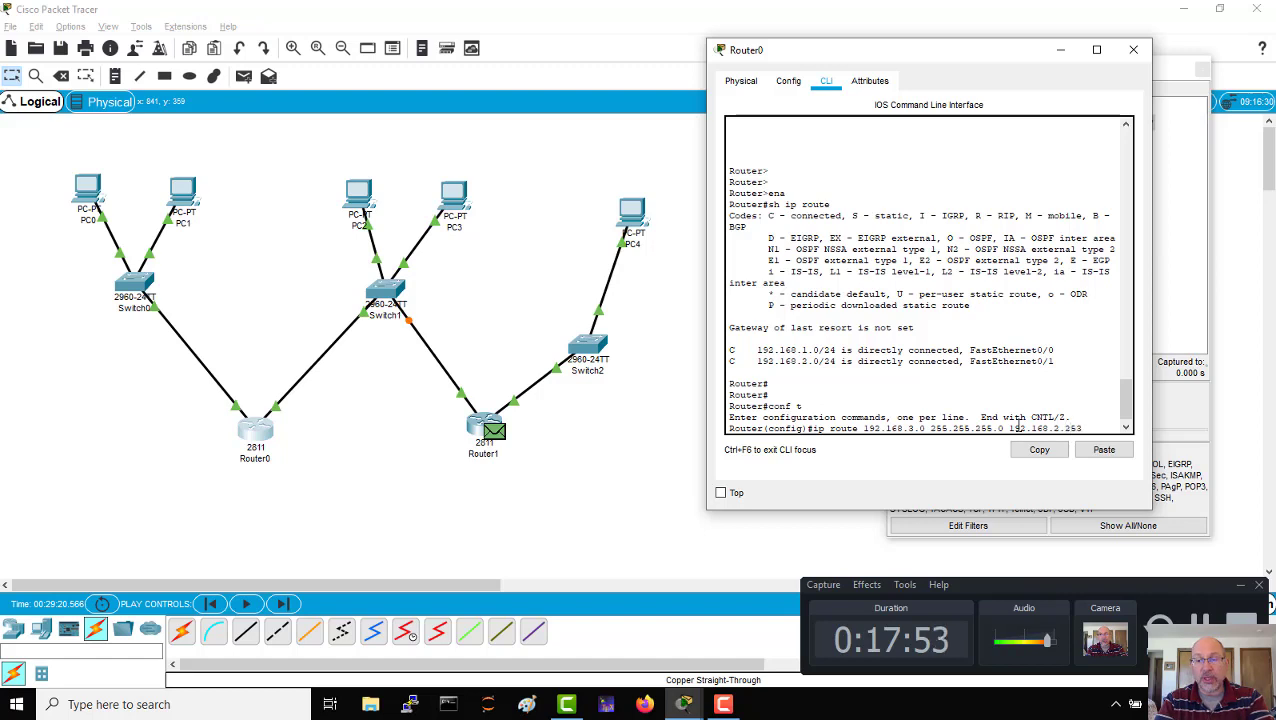
pyautogui.press('Return')
pyautogui.press('Return')
pyautogui.press('Return')
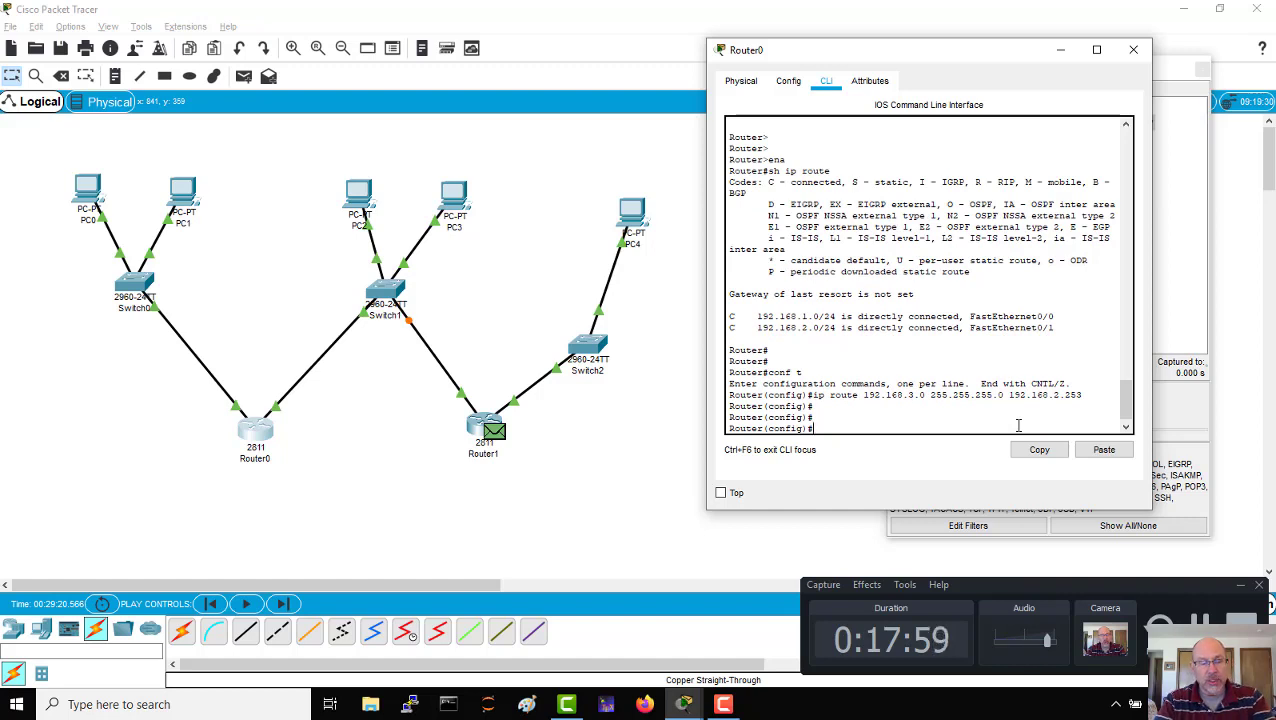
# Leave configuration mode on Router0, run "sh ip route" and examine the static route entry for 192.168.3.0/24.
pyautogui.hotkey('ctrl', 'z')
pyautogui.write('sh')
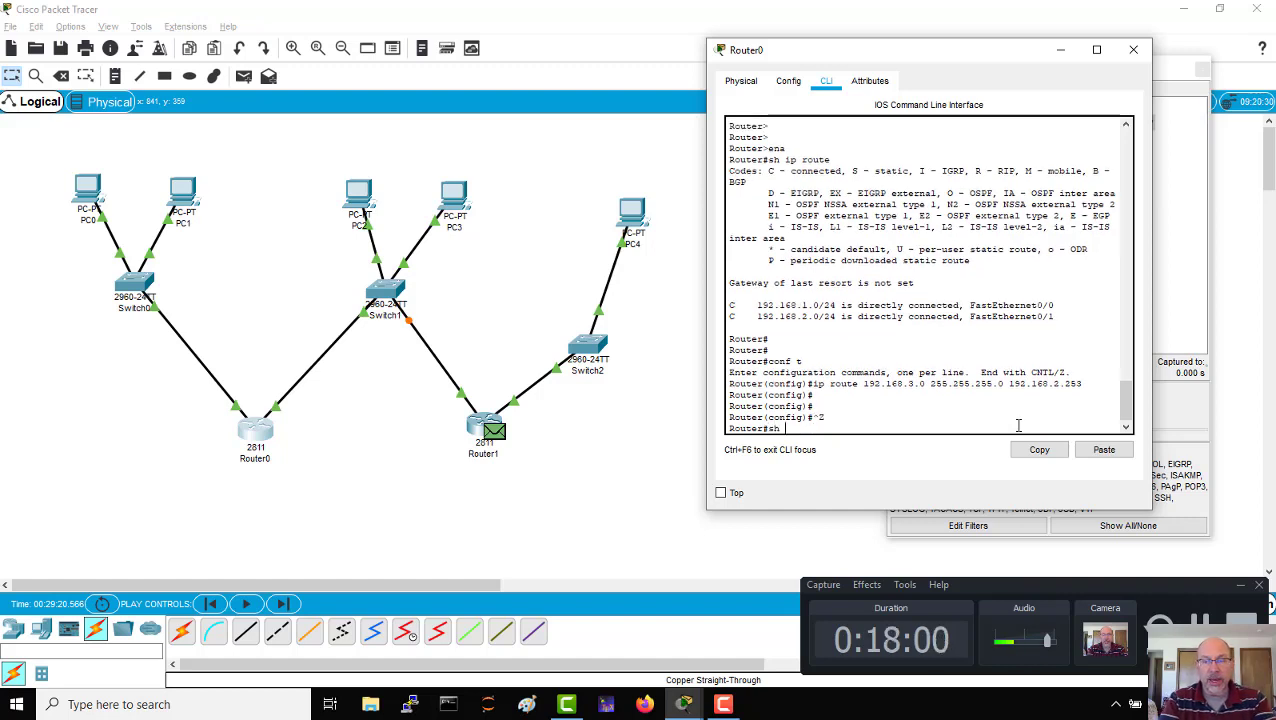
pyautogui.write(' ip rou')
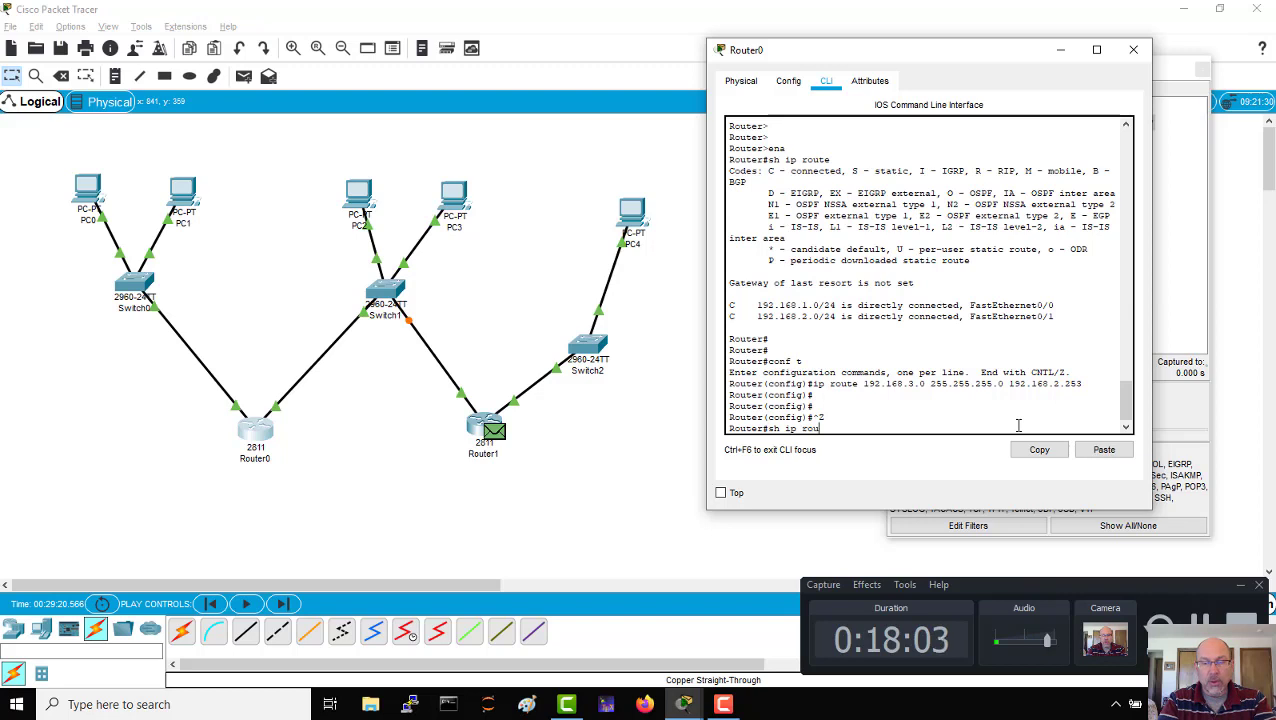
pyautogui.write('te')
pyautogui.press('Return')
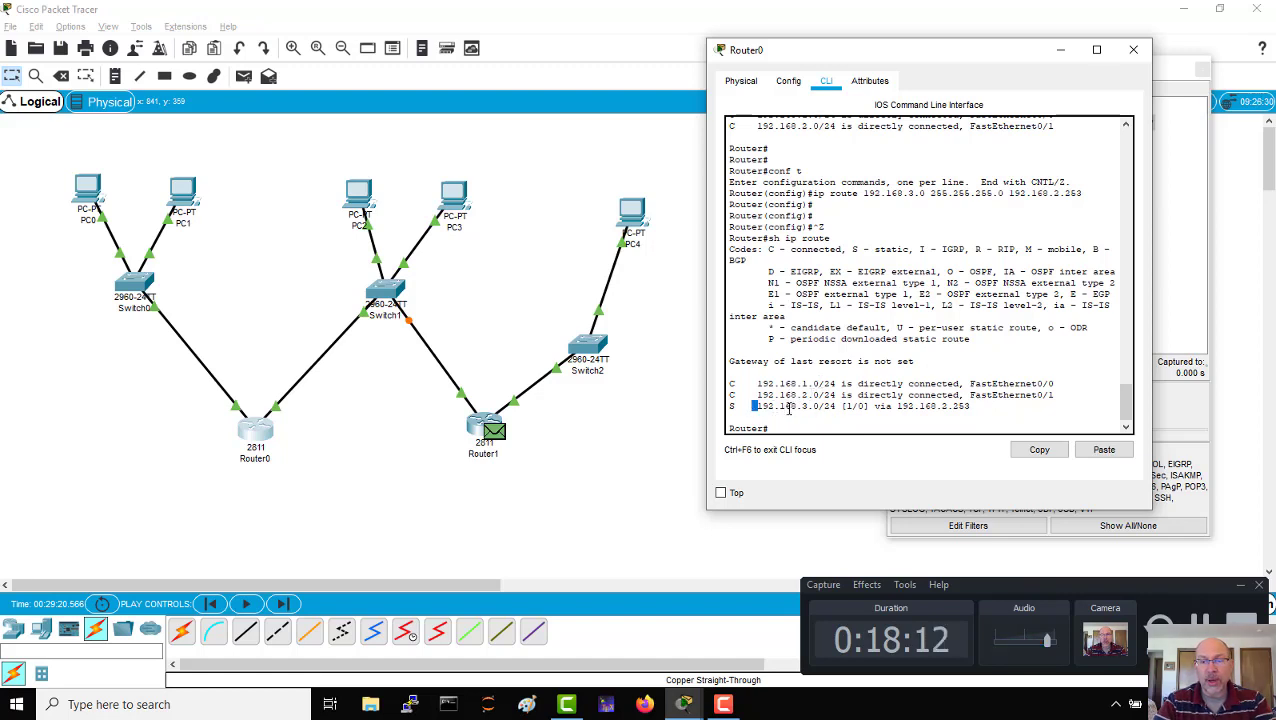
pyautogui.moveTo(756, 406); pyautogui.dragTo(893, 417)
pyautogui.click(984, 405)
# Move Router0's window aside, open Router1's command line and enter global configuration mode with "conf t".
pyautogui.moveTo(954, 54); pyautogui.dragTo(265, 94)
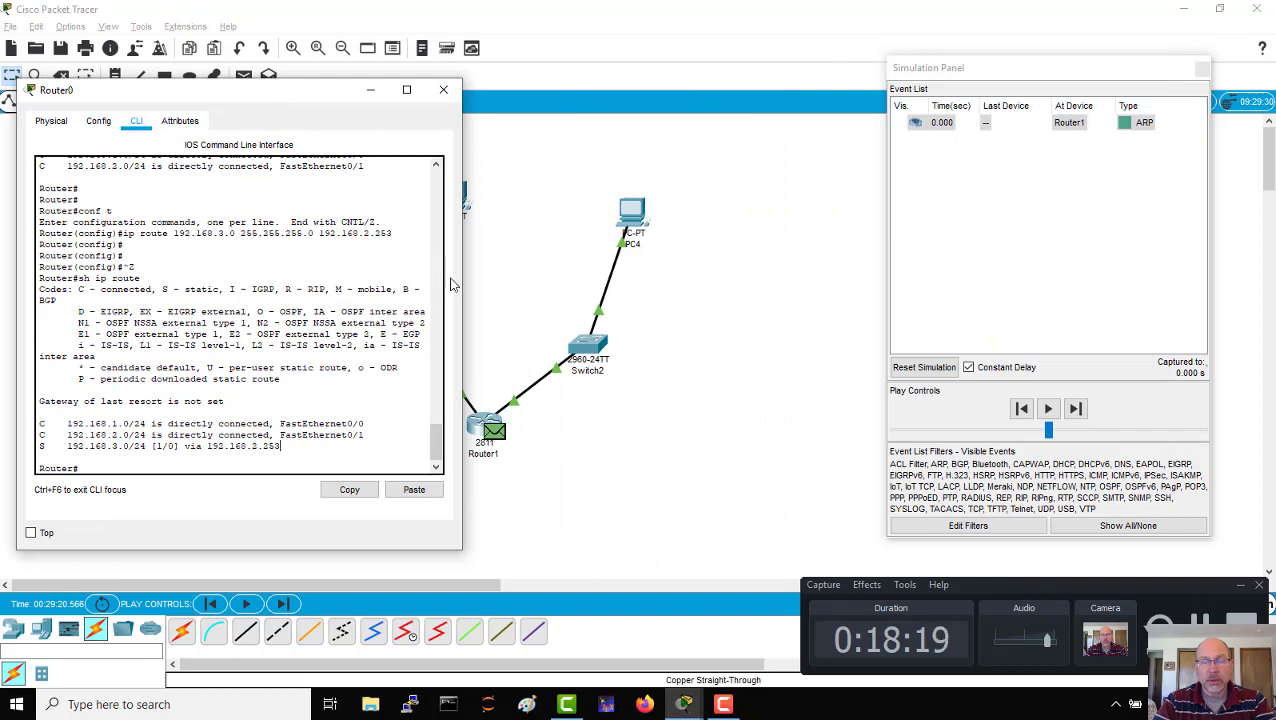
pyautogui.click(478, 425)
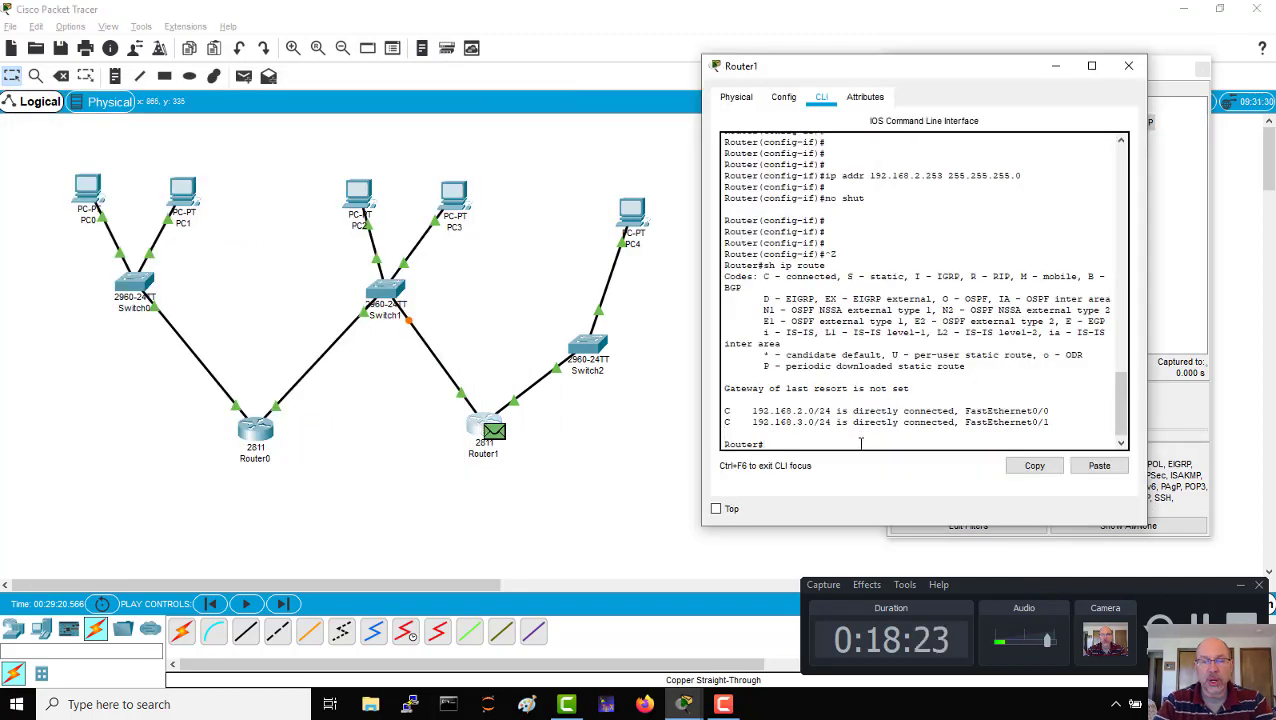
pyautogui.write('conf t')
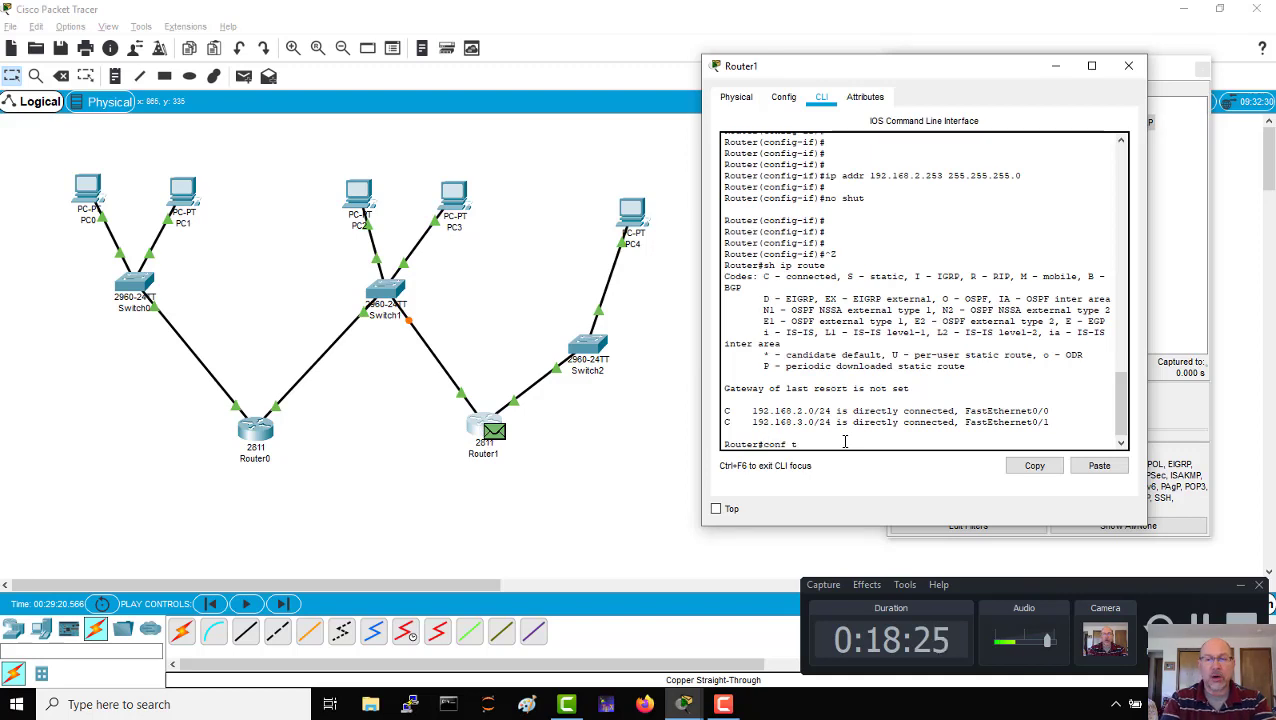
pyautogui.press('Return')
# Add a static route on Router1 to network 192.168.1.0 with mask 255.255.255.0 via next hop 192.168.2.254.
pyautogui.write('ig)#i')
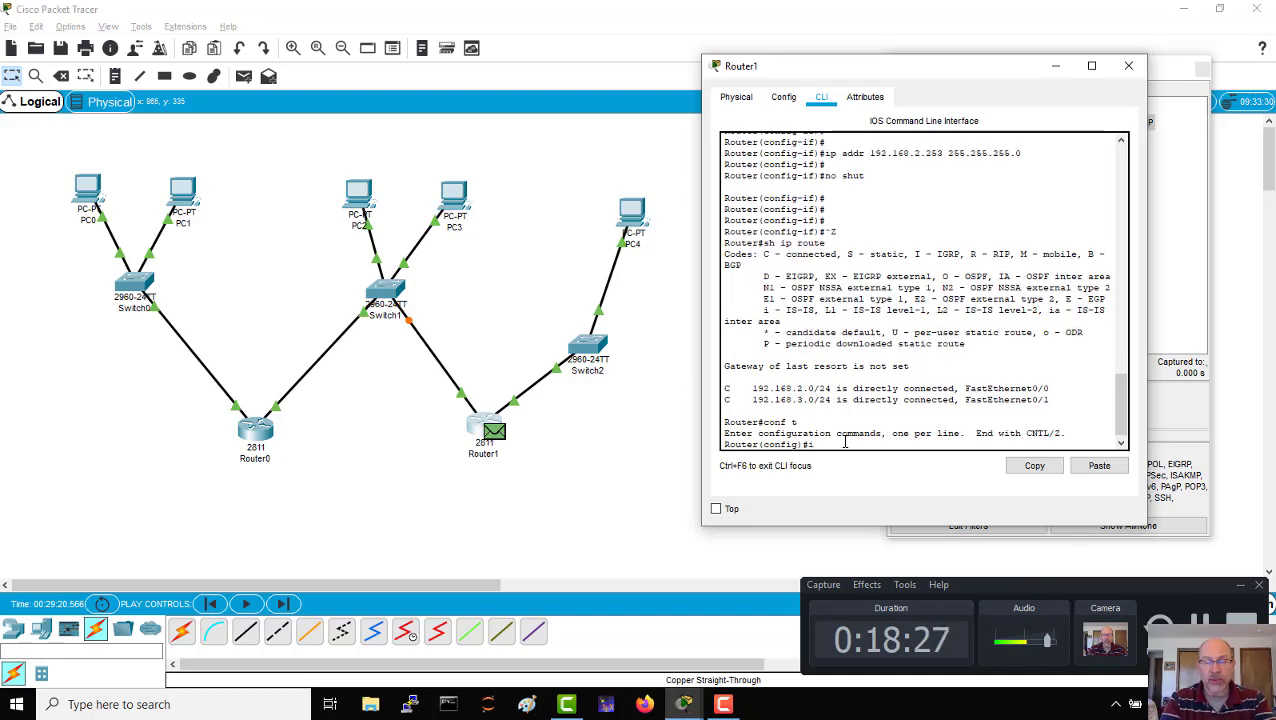
pyautogui.write('p route')
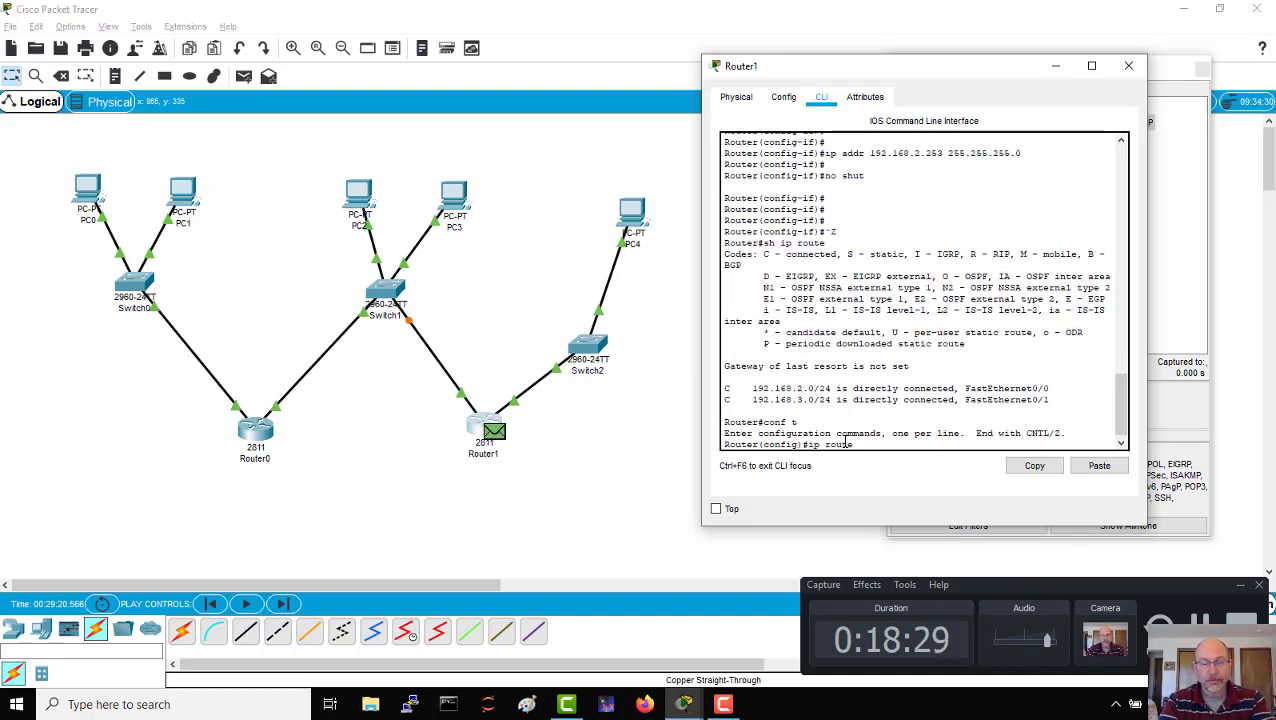
pyautogui.write(' 192.168.1.0 ')
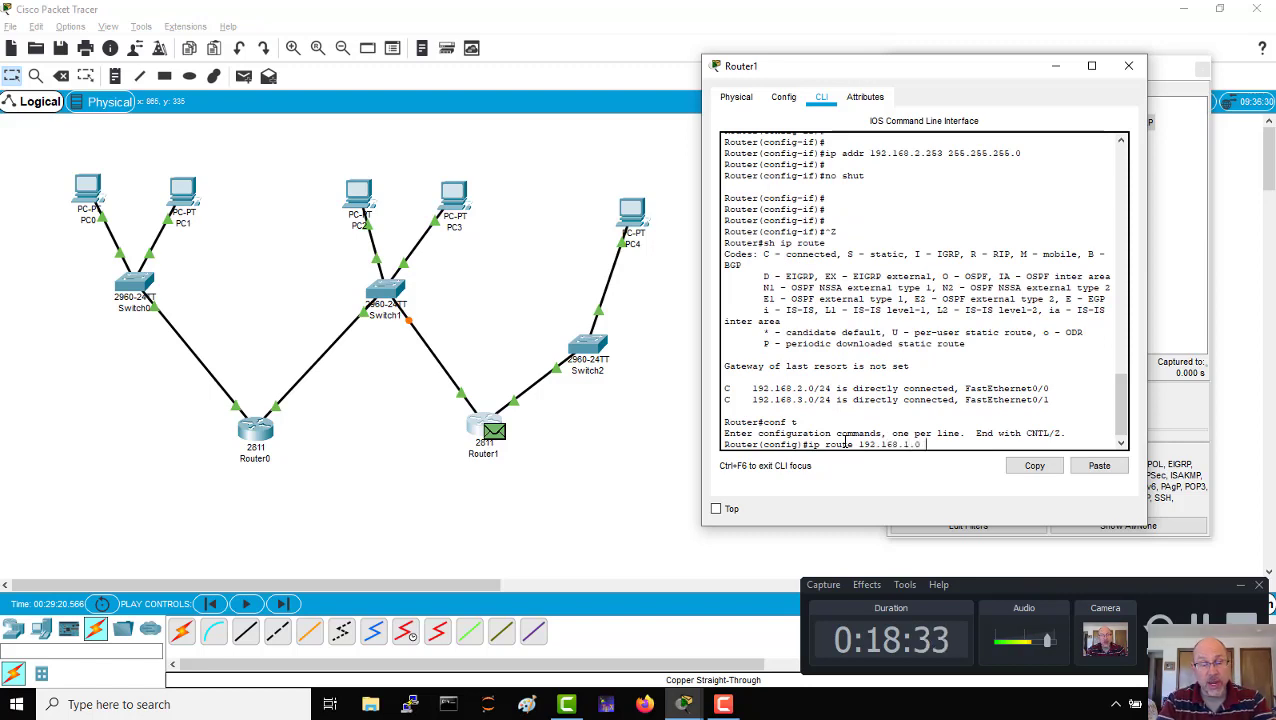
pyautogui.write('2')
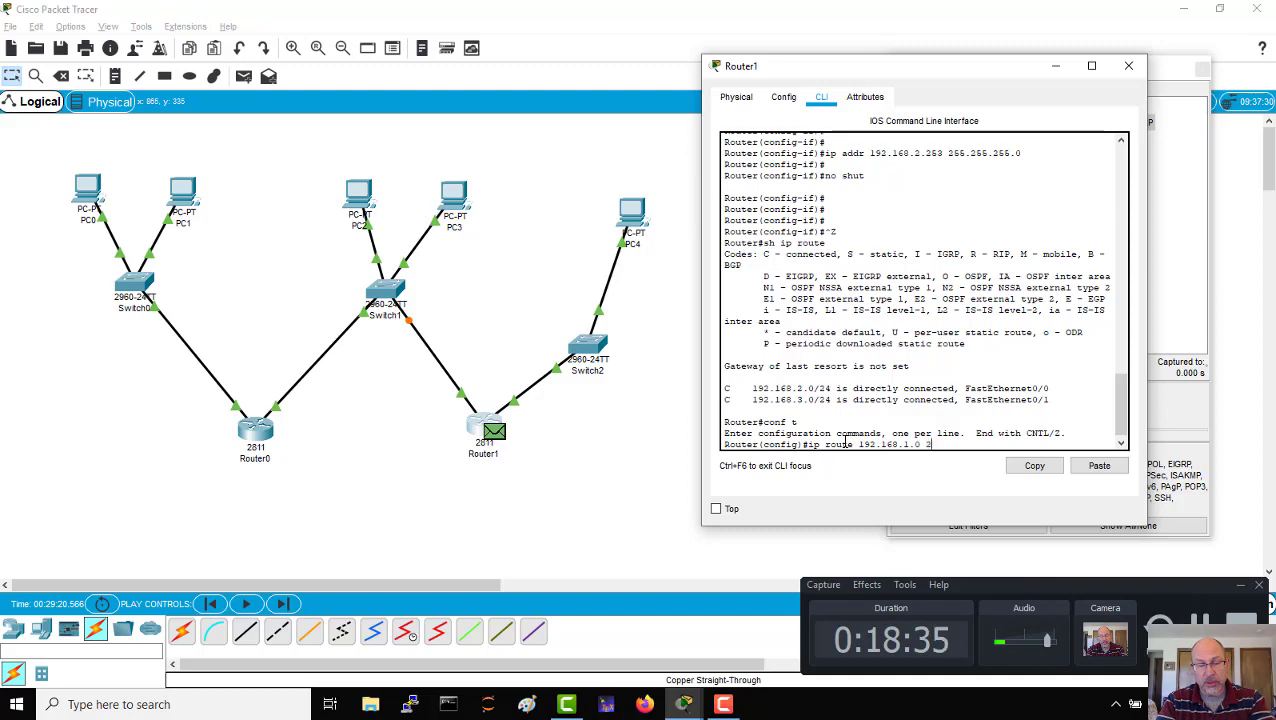
pyautogui.write('55.255.255.')
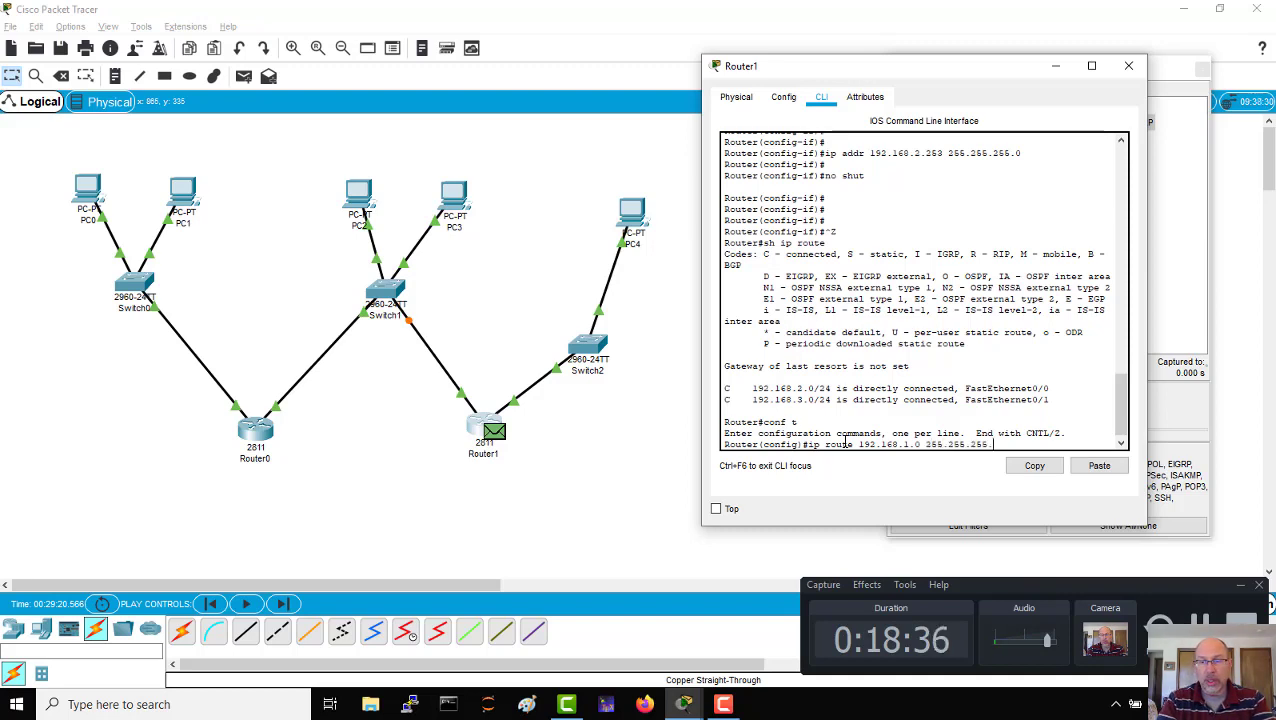
pyautogui.write('0')
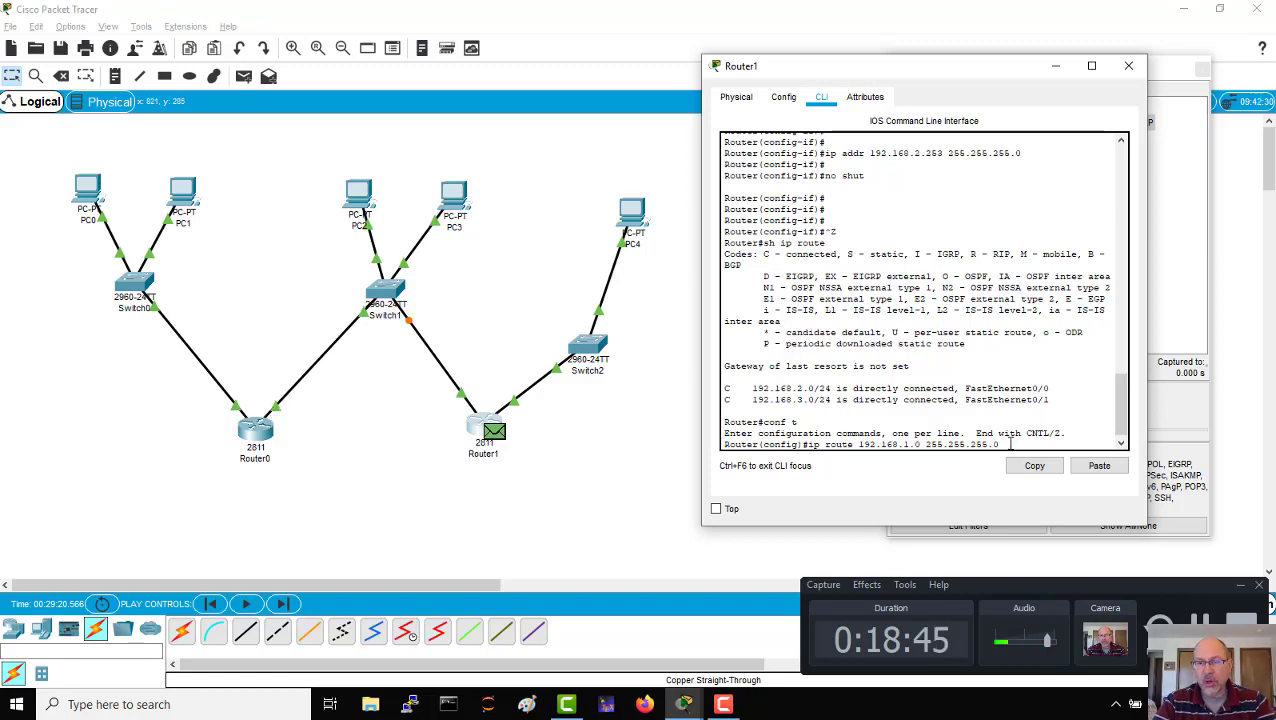
pyautogui.write('192.1')
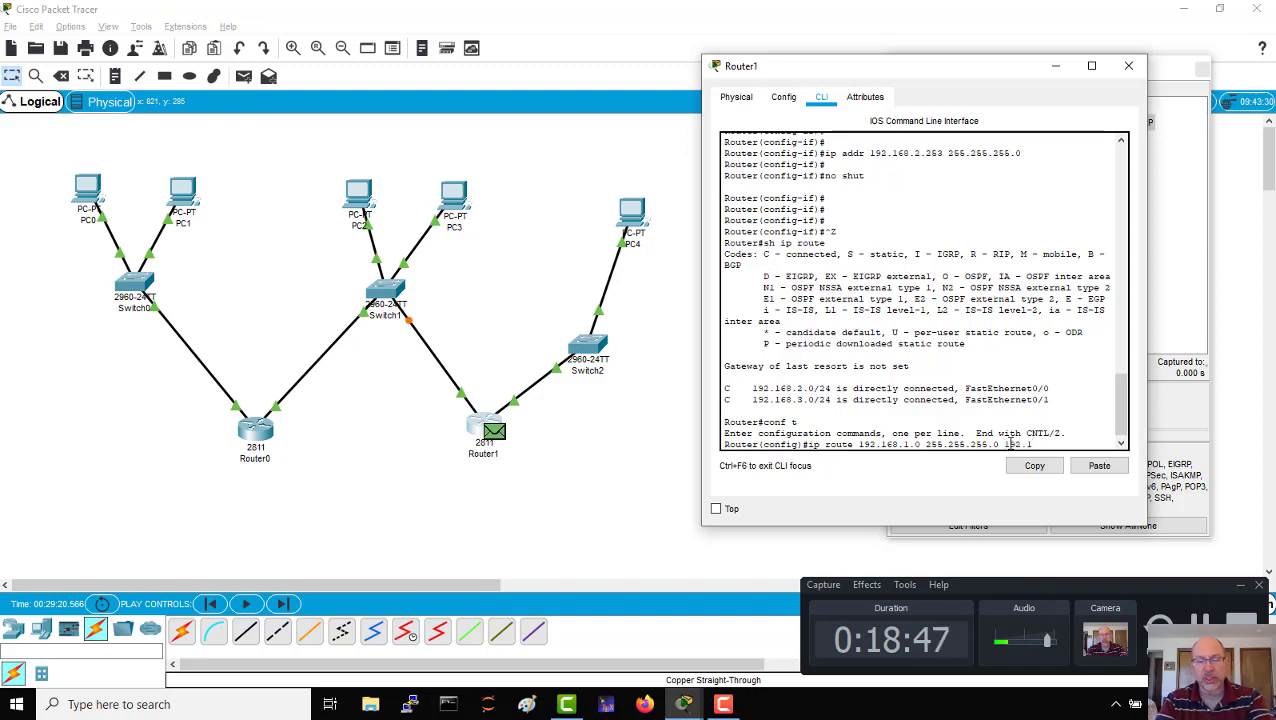
pyautogui.write('68.2.254')
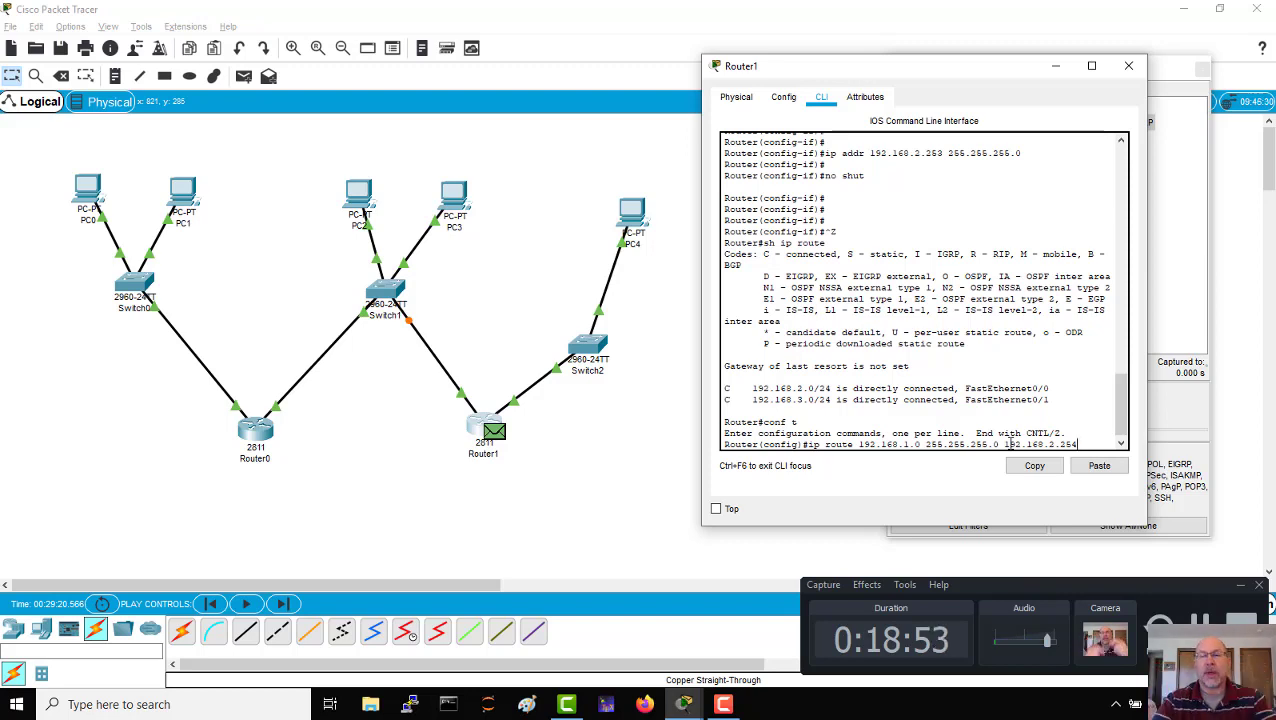
pyautogui.click(1240, 585)
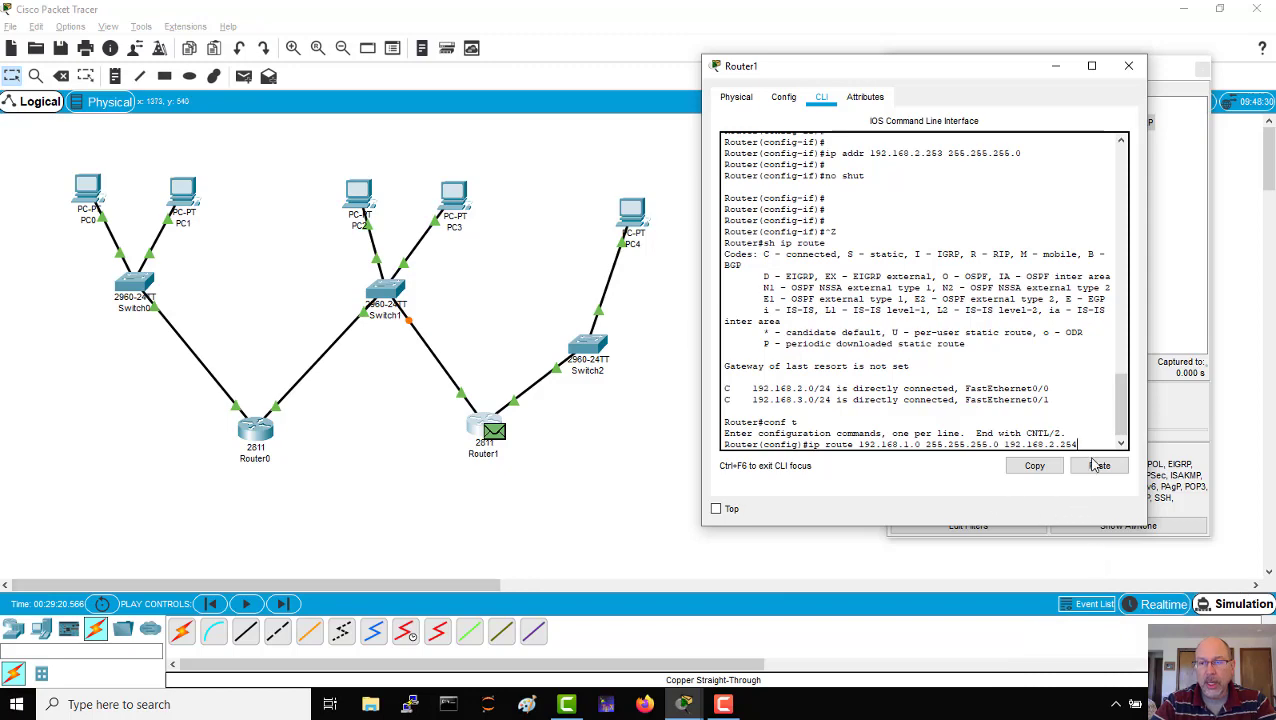
pyautogui.press('Return')
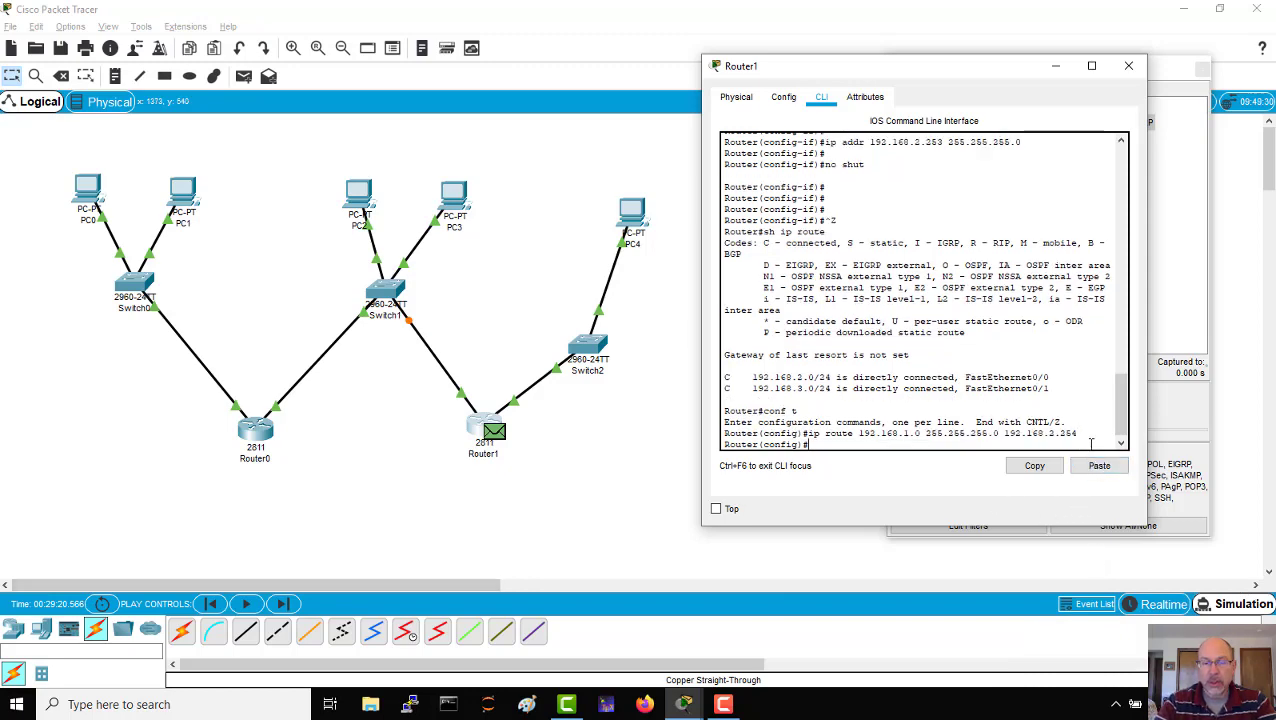
# Leave configuration mode on Router1, run "sh ip route" and examine the static route entry for 192.168.1.0/24.
pyautogui.press('Return')
pyautogui.hotkey('ctrl', 'z')
pyautogui.write('sh ')
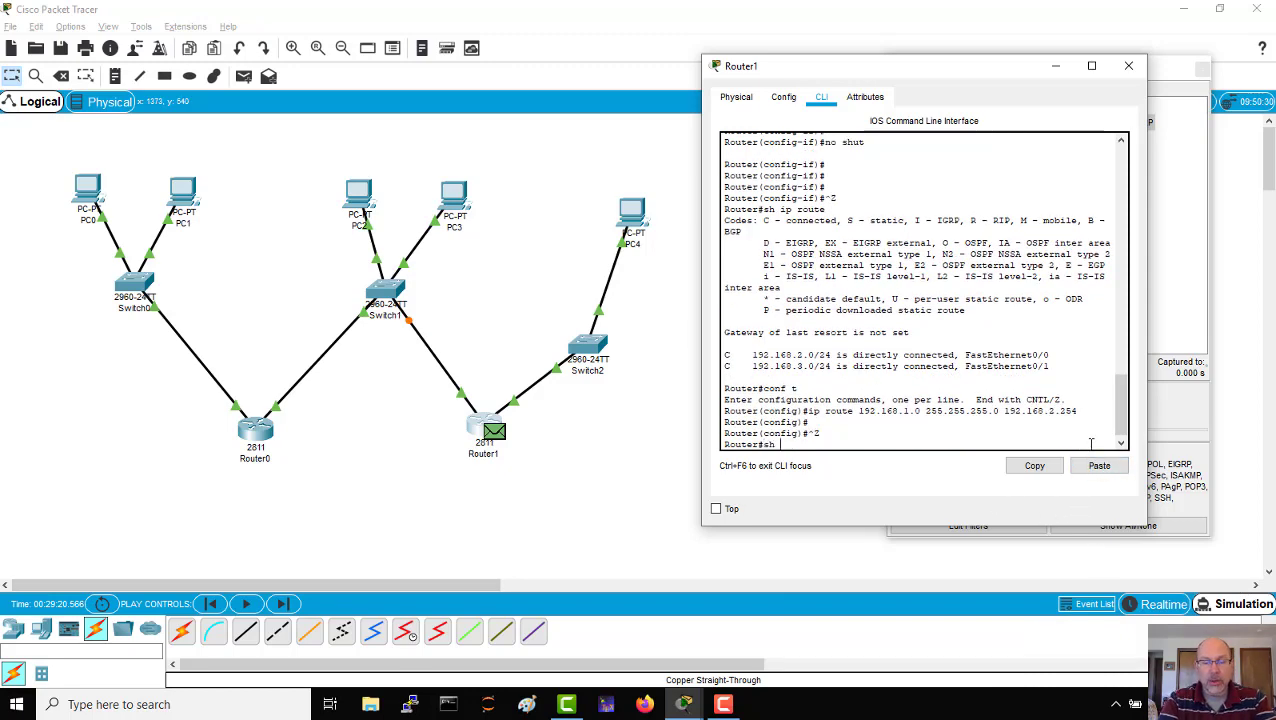
pyautogui.write('ip route')
pyautogui.press('Return')
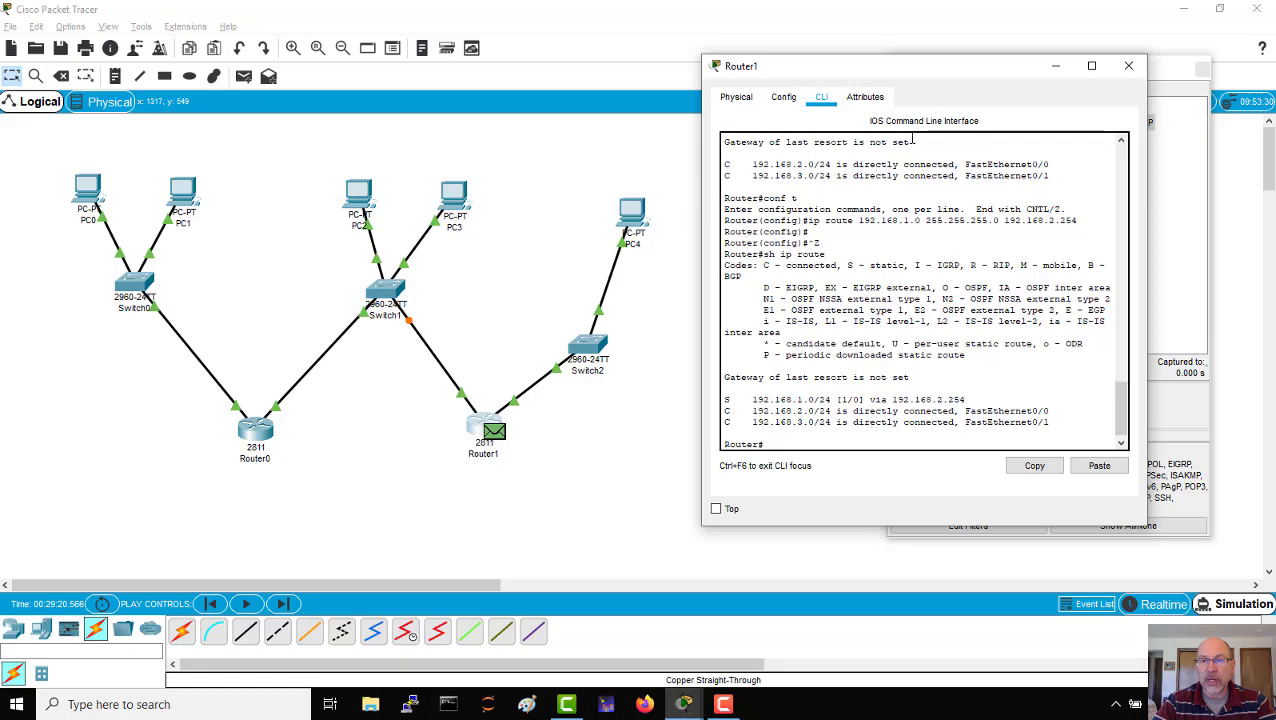
pyautogui.moveTo(949, 70); pyautogui.dragTo(922, 56)
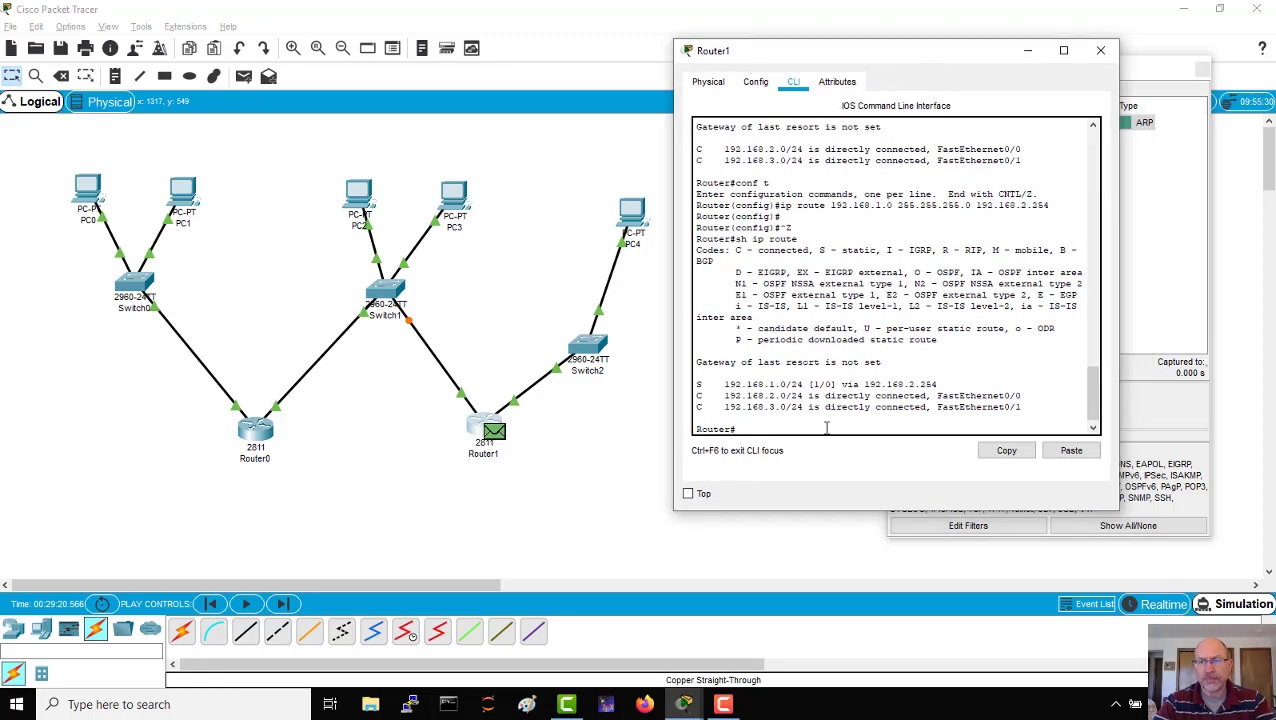
# Close Router1's window and the simulation event list, and switch the network to Realtime mode.
pyautogui.click(1100, 50)
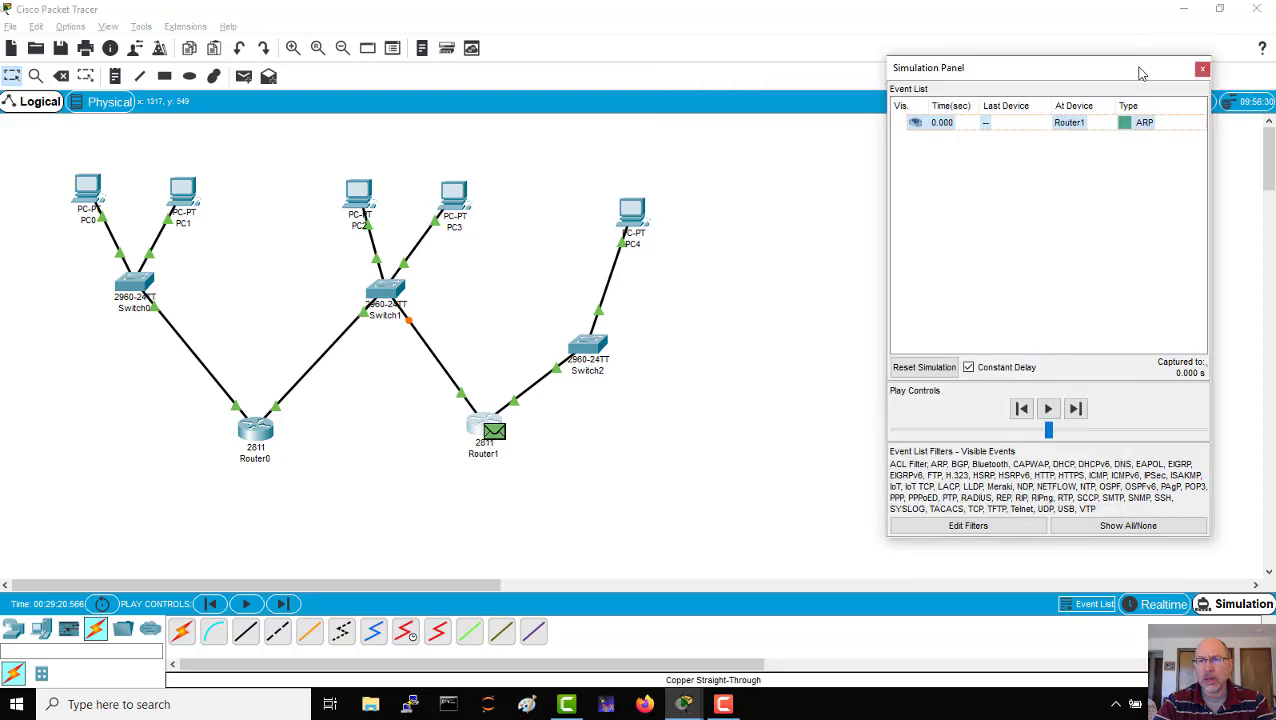
pyautogui.click(1201, 72)
pyautogui.click(1160, 604)
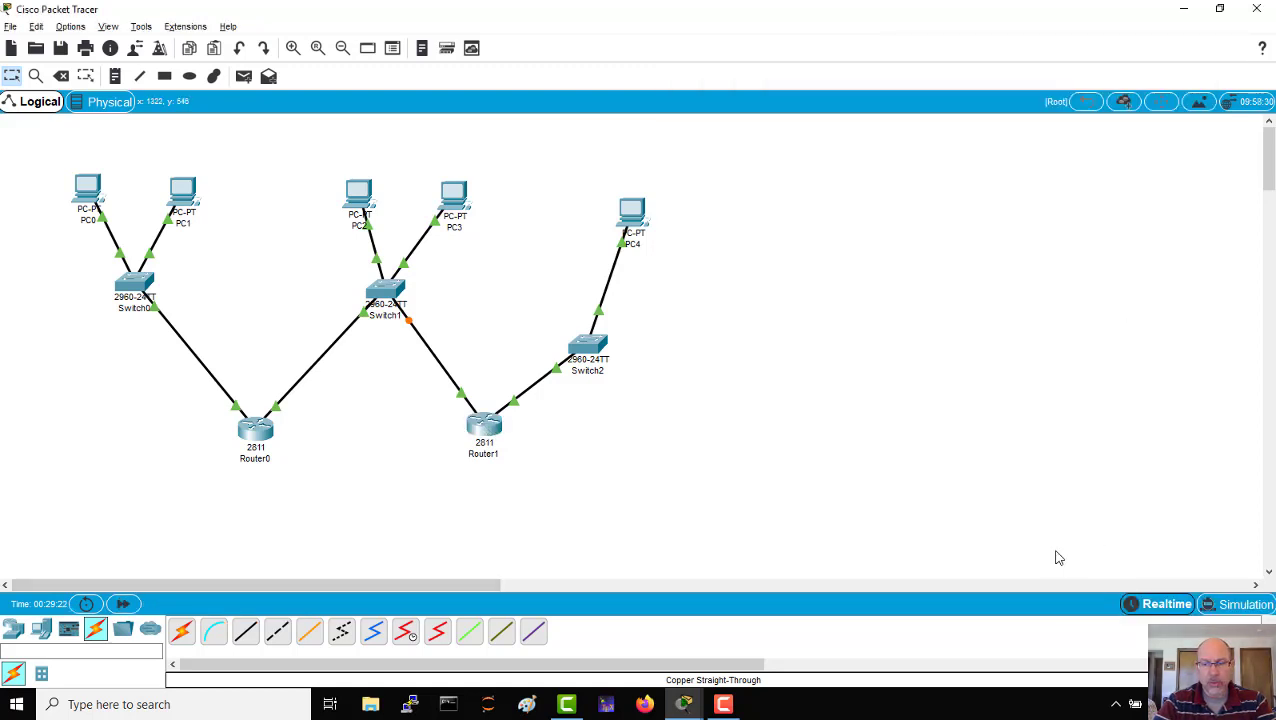
# Open Router1's command line and ping Router0's interface at 192.168.2.254.
pyautogui.click(490, 428)
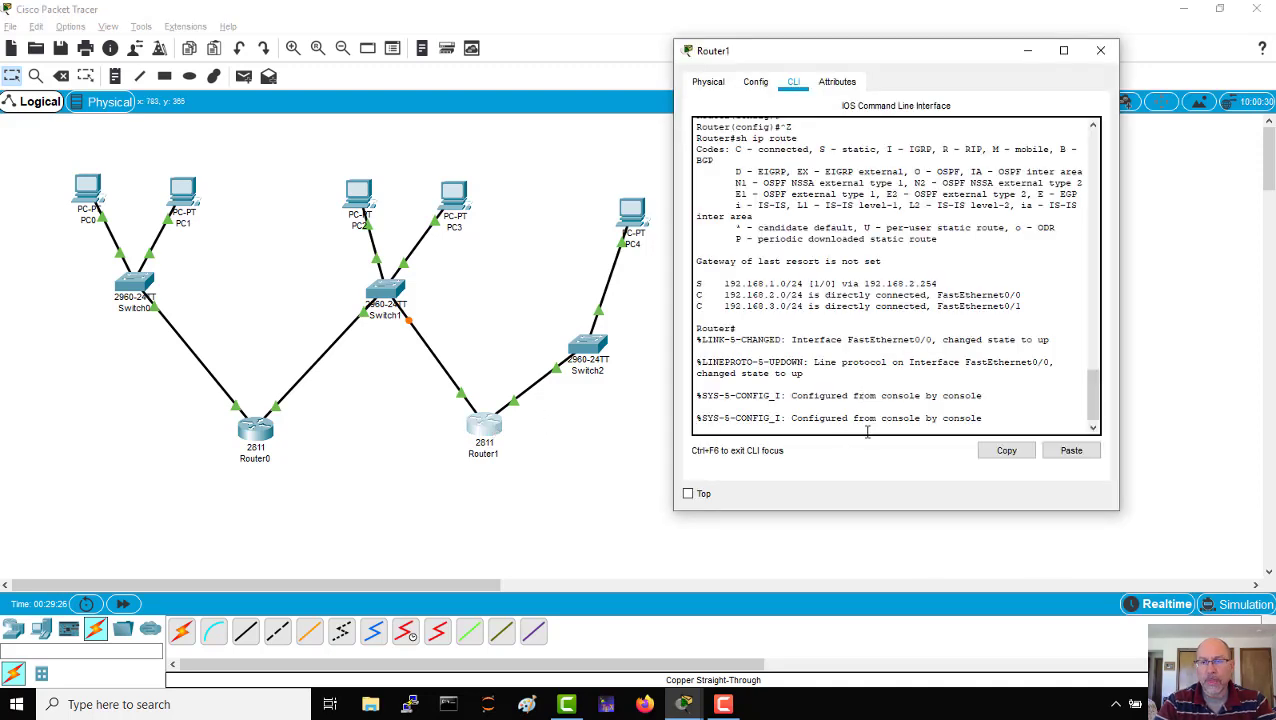
pyautogui.press('Return')
pyautogui.press('Return')
pyautogui.write('pi')
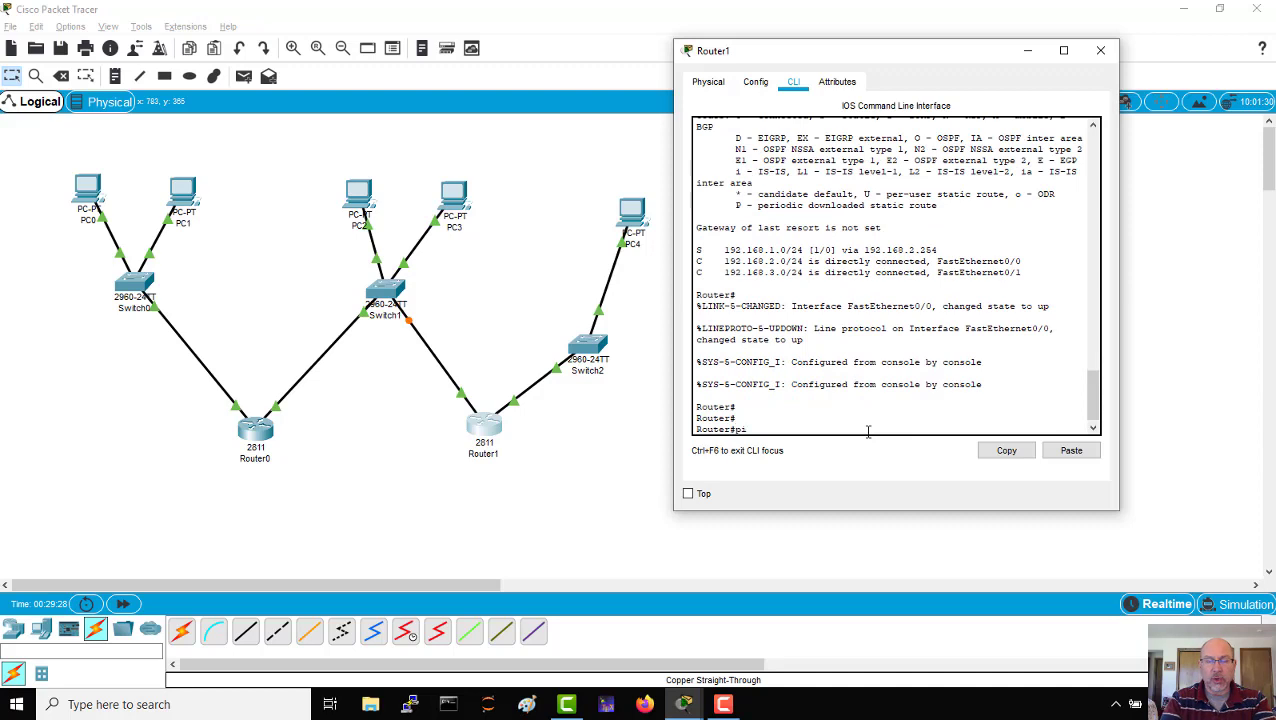
pyautogui.write('ng 192.1')
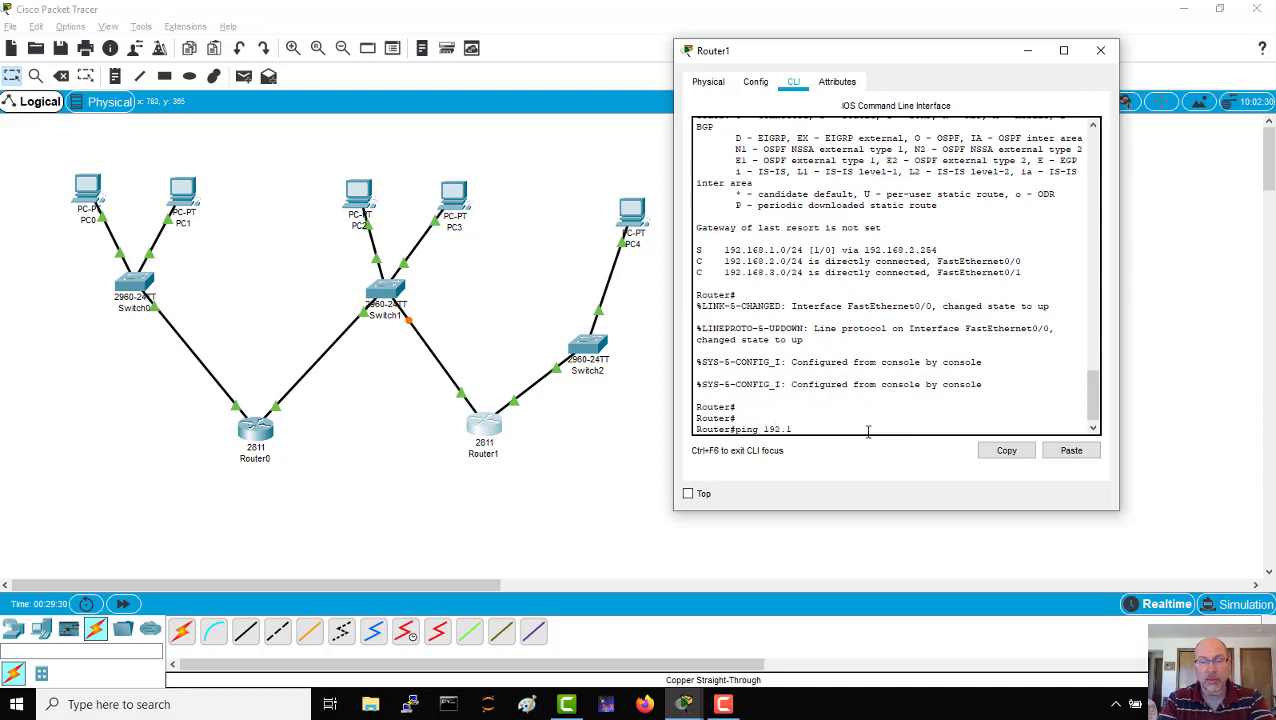
pyautogui.write('68.2.254')
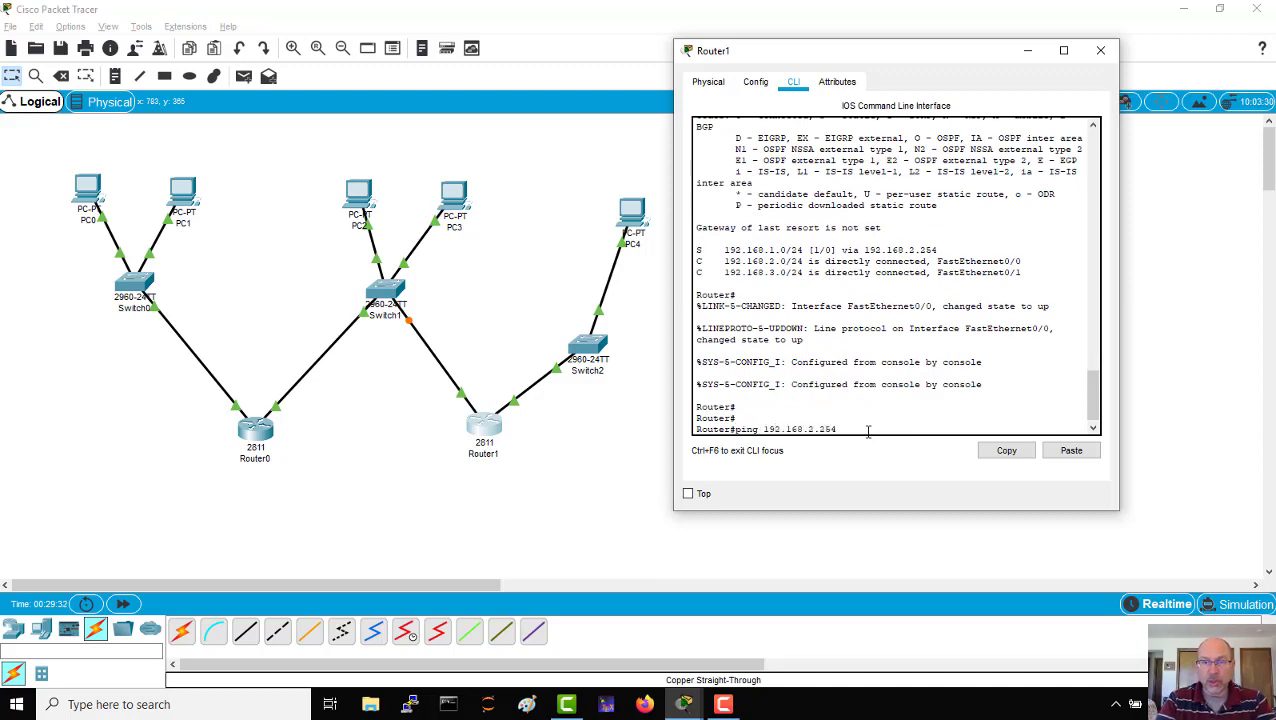
pyautogui.press('Return')
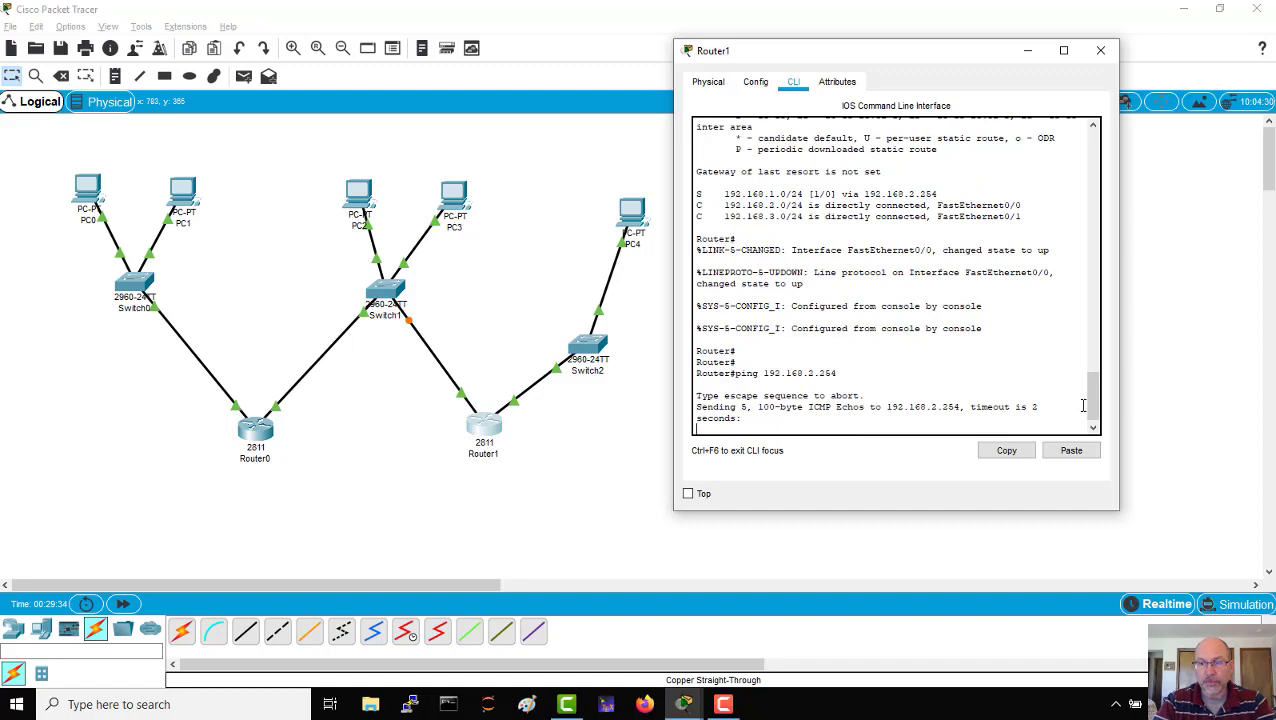
# Widen Router1's window and repeat the ping to 192.168.2.254.
pyautogui.moveTo(1121, 370); pyautogui.dragTo(1165, 367)
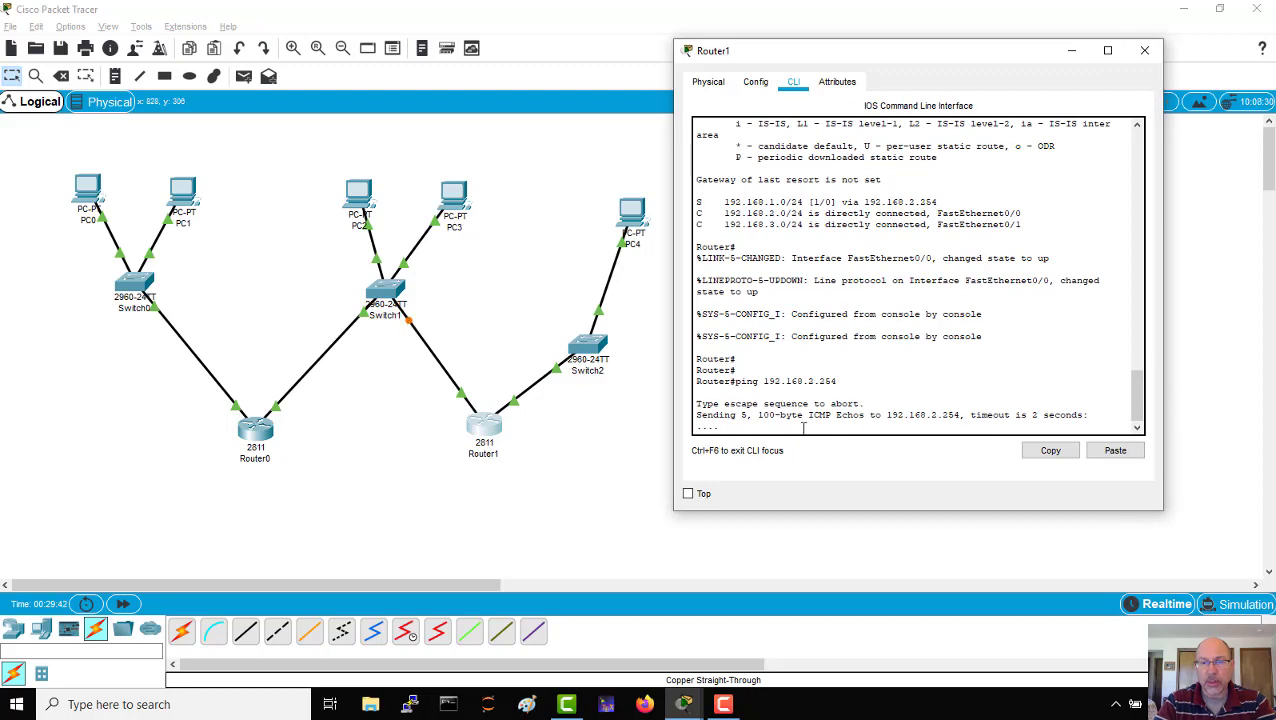
pyautogui.press('Up')
pyautogui.press('Return')
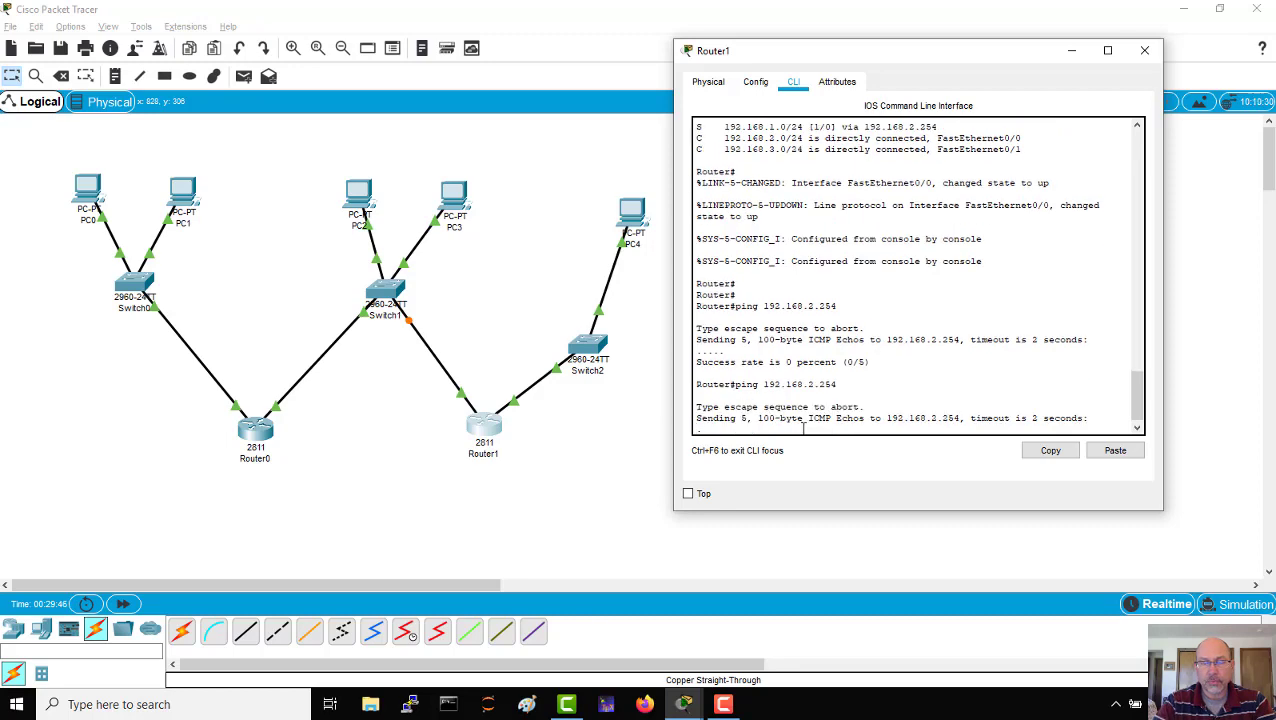
# Open PC2's command prompt, move its window clear of the topology and ping 192.168.2.254.
pyautogui.click(355, 200)
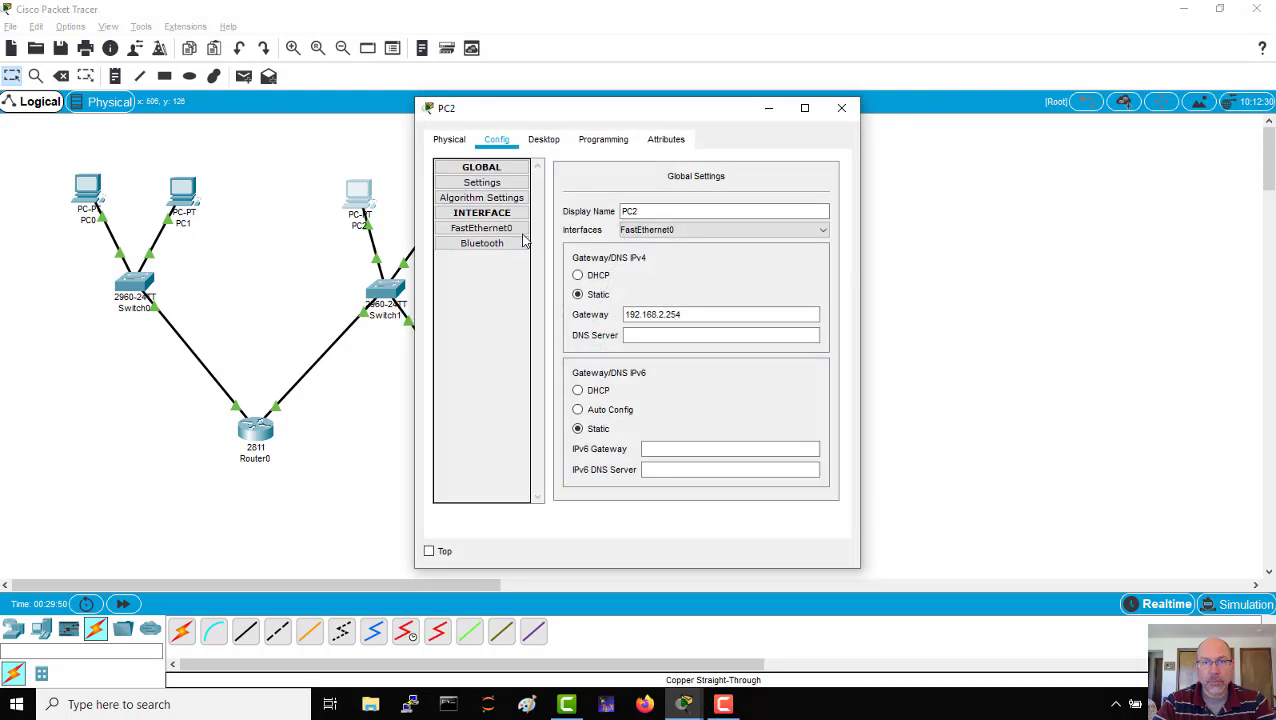
pyautogui.click(546, 139)
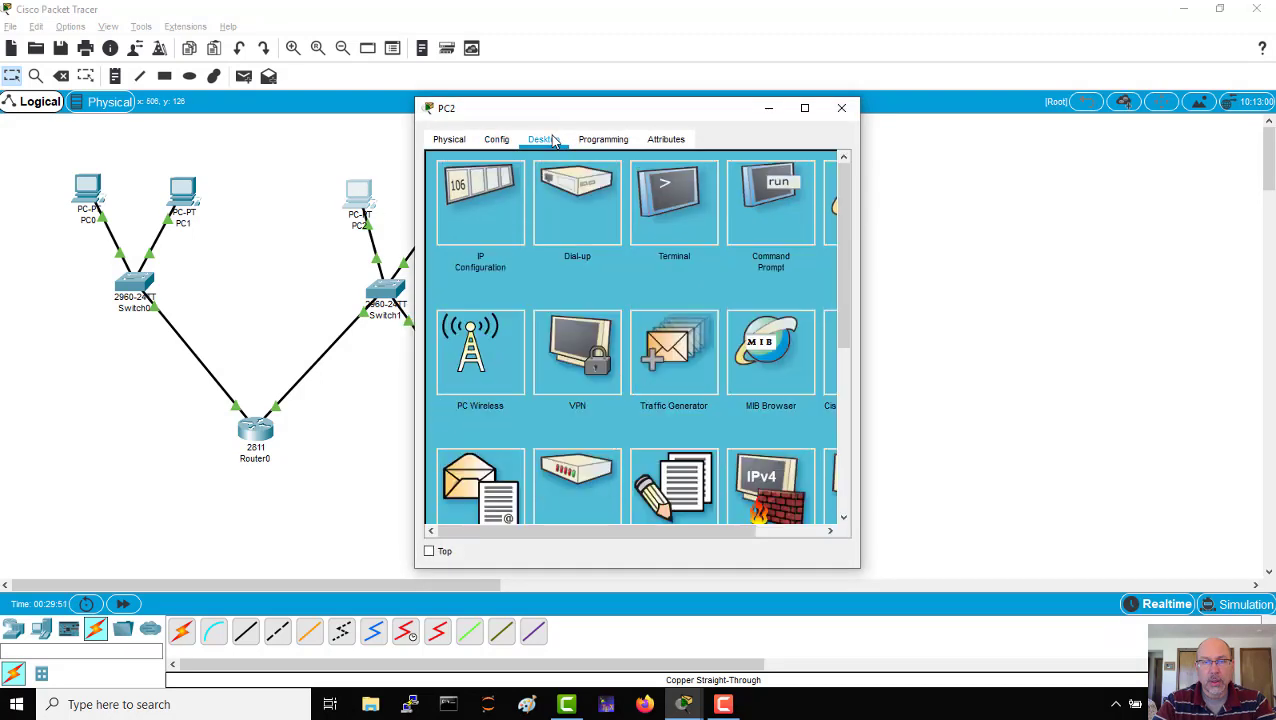
pyautogui.click(769, 219)
pyautogui.moveTo(689, 106); pyautogui.dragTo(981, 115)
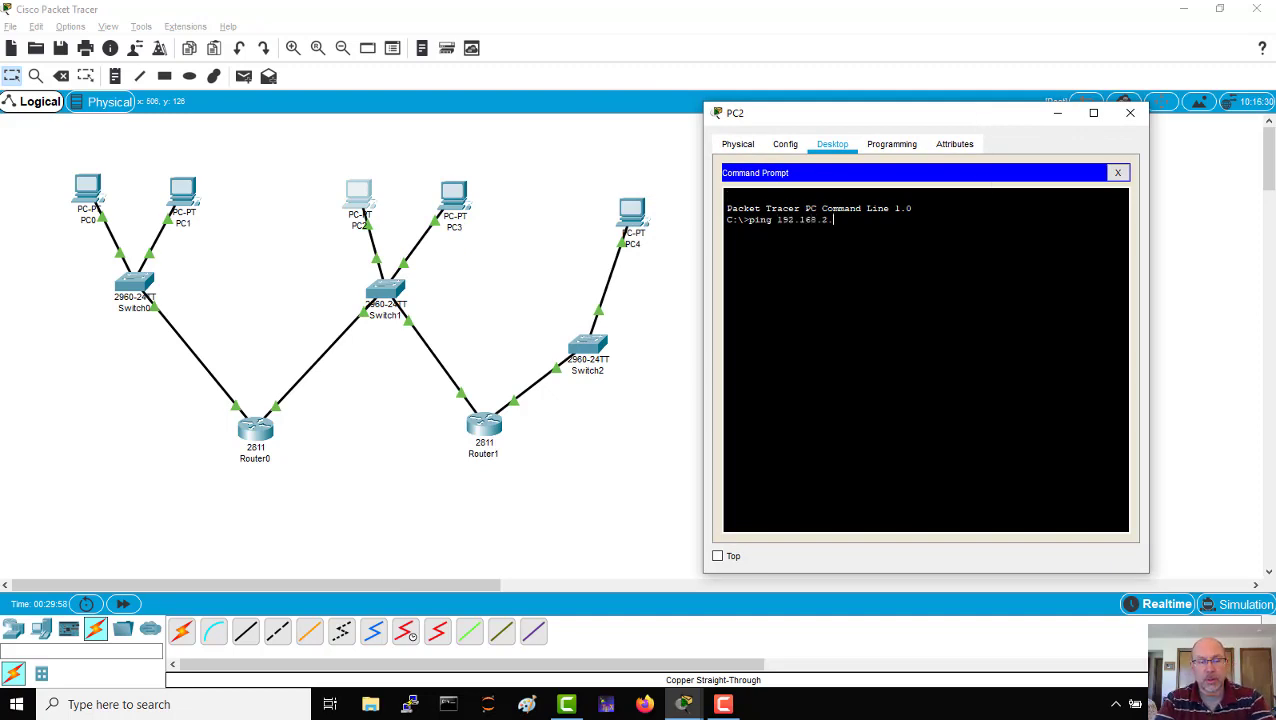
pyautogui.press('Return')
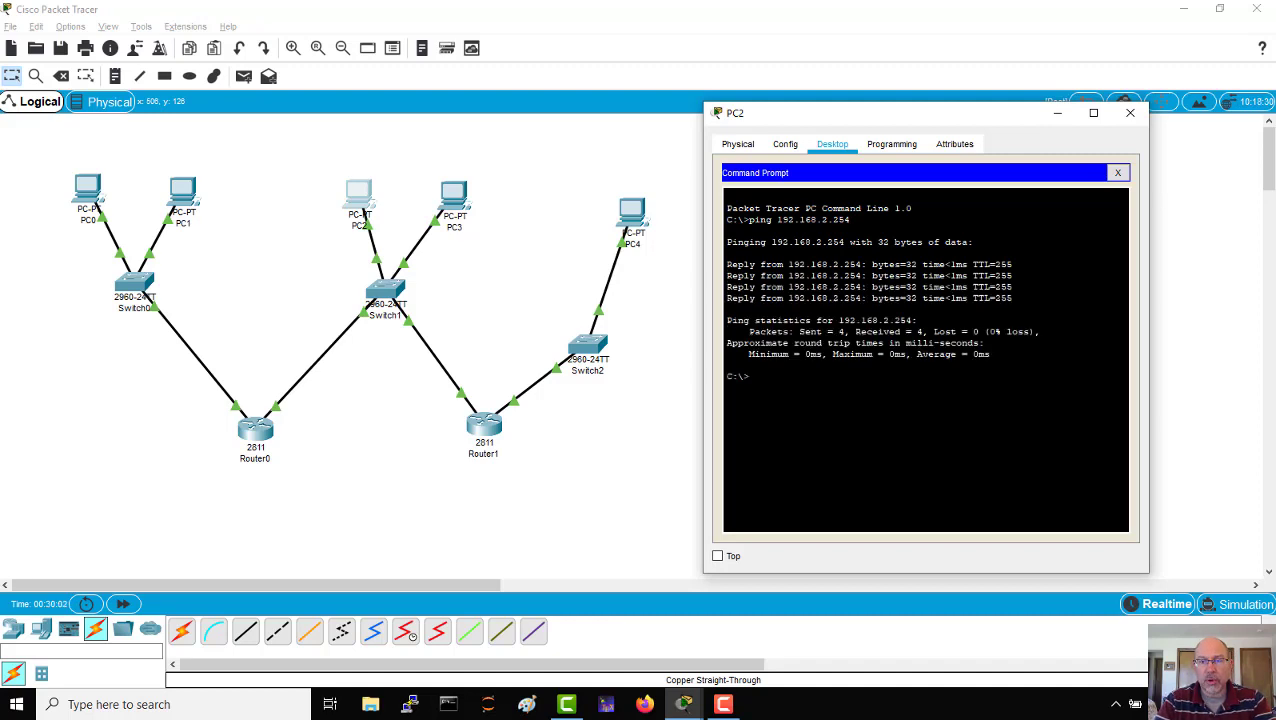
# Ping Router1's interface at 192.168.2.253 from PC2.
pyautogui.press('Up')
pyautogui.write('3')
pyautogui.press('Return')
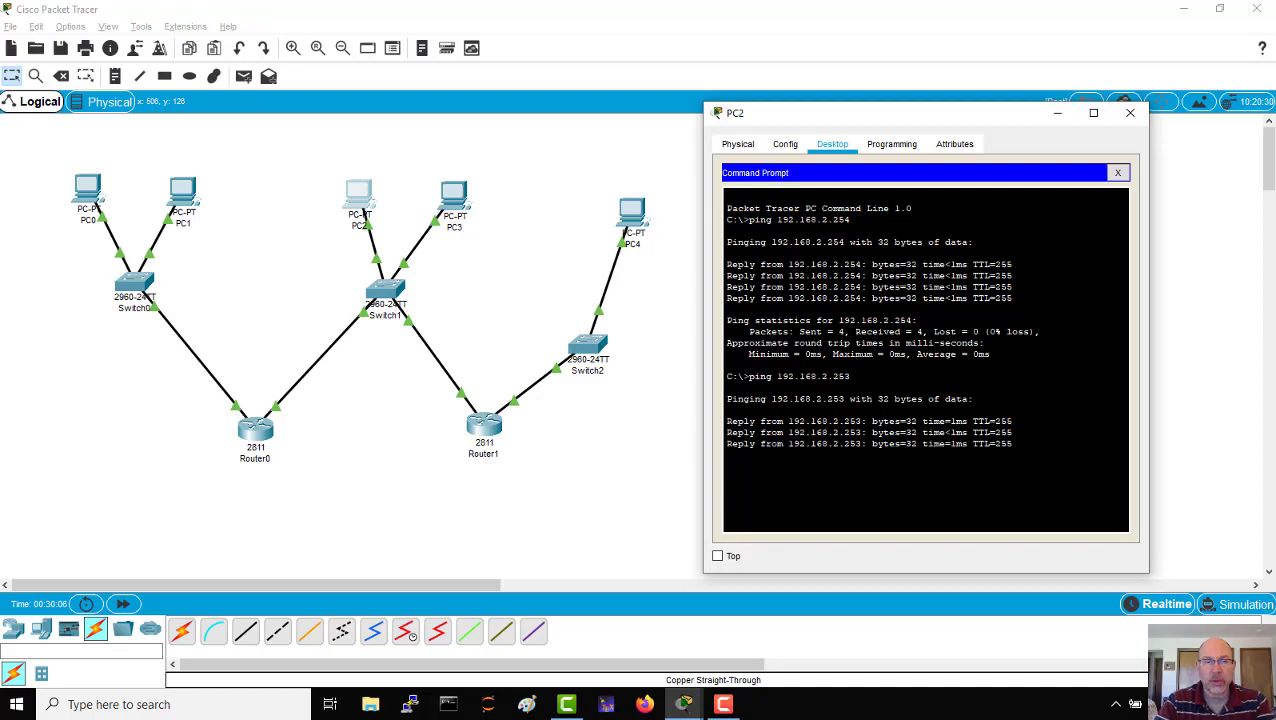
# Return to Router1's command line and ping 192.168.2.254 once more.
pyautogui.hotkey('alt', 'Tab')
pyautogui.hotkey('alt', 'Tab')
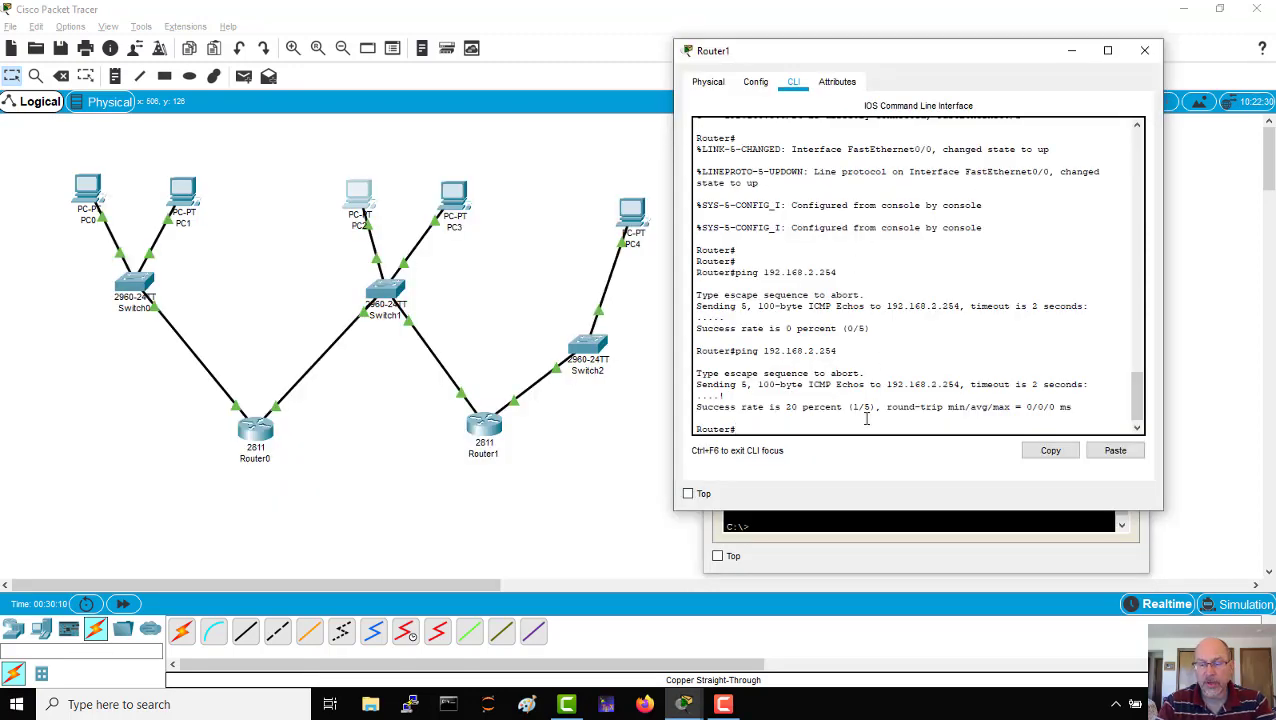
pyautogui.press('Up')
pyautogui.press('Return')
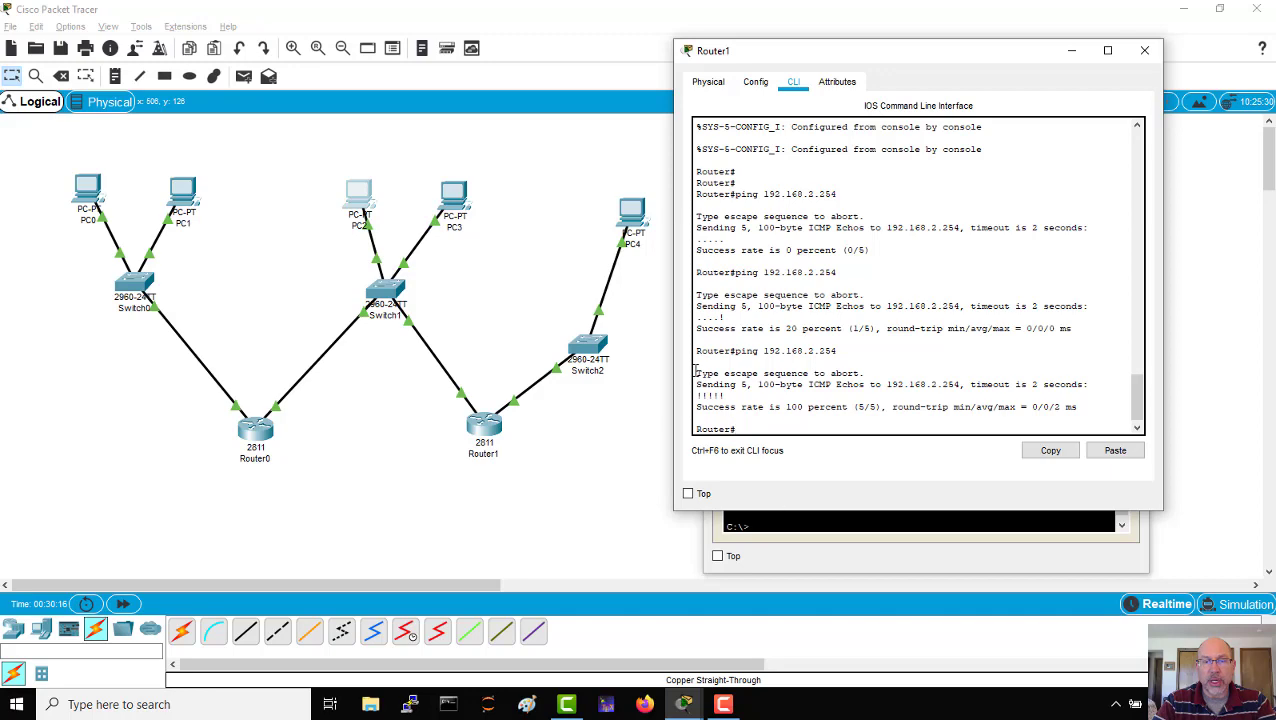
# Open PC4's device window, move it clear of the topology and bring up its command prompt.
pyautogui.click(628, 218)
pyautogui.click(628, 218)
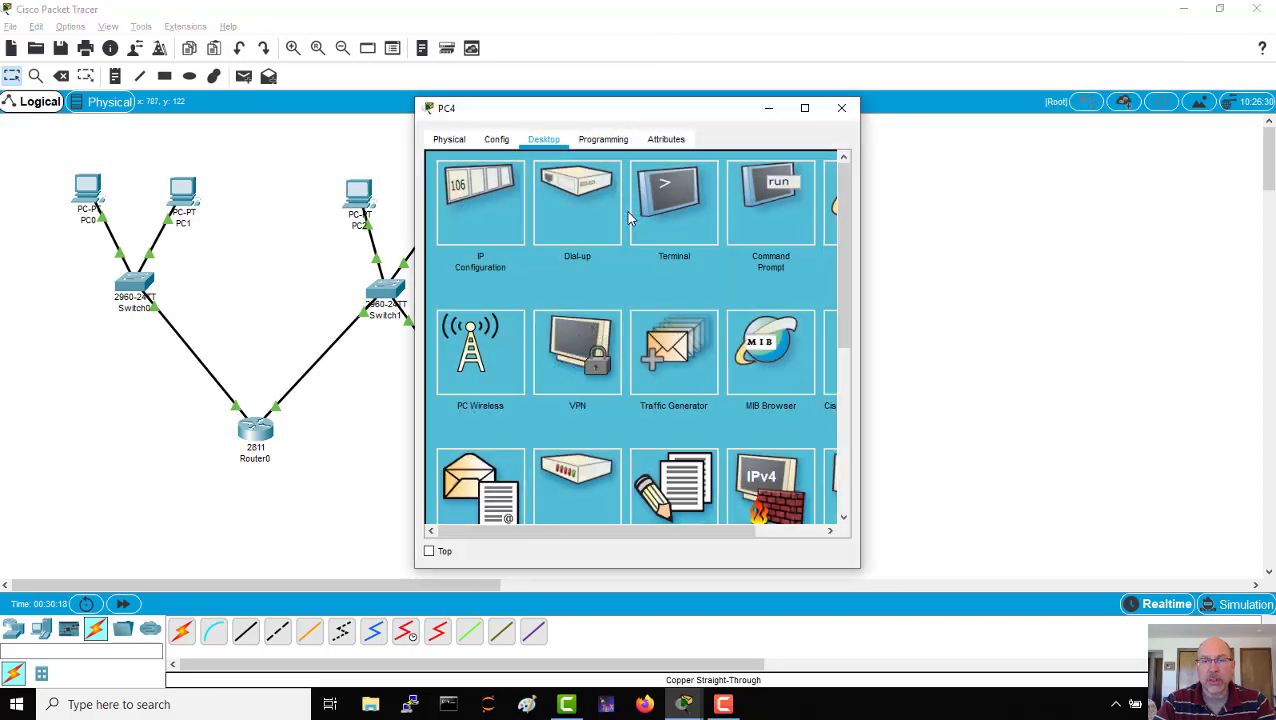
pyautogui.moveTo(686, 112); pyautogui.dragTo(963, 93)
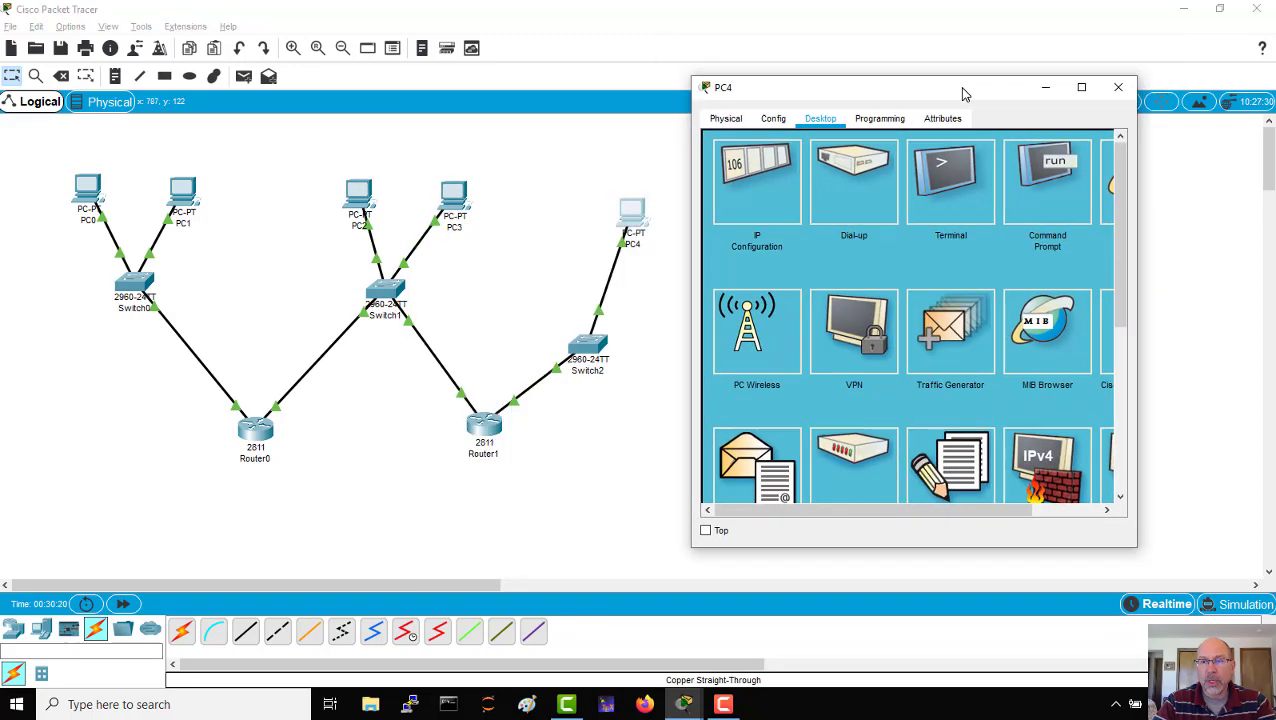
pyautogui.click(1062, 170)
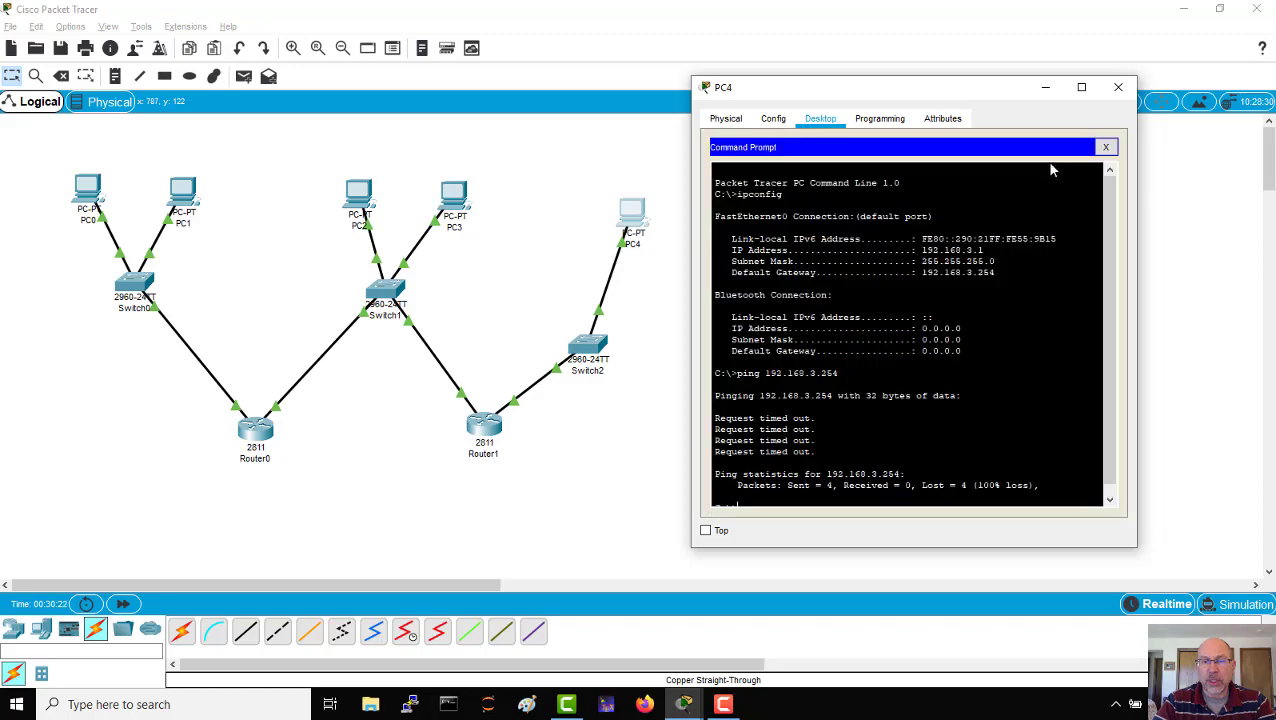
# Ping 192.168.1.1 from PC4's command prompt to test connectivity to the first subnet.
pyautogui.press('Return')
pyautogui.press('Return')
pyautogui.press('Return')
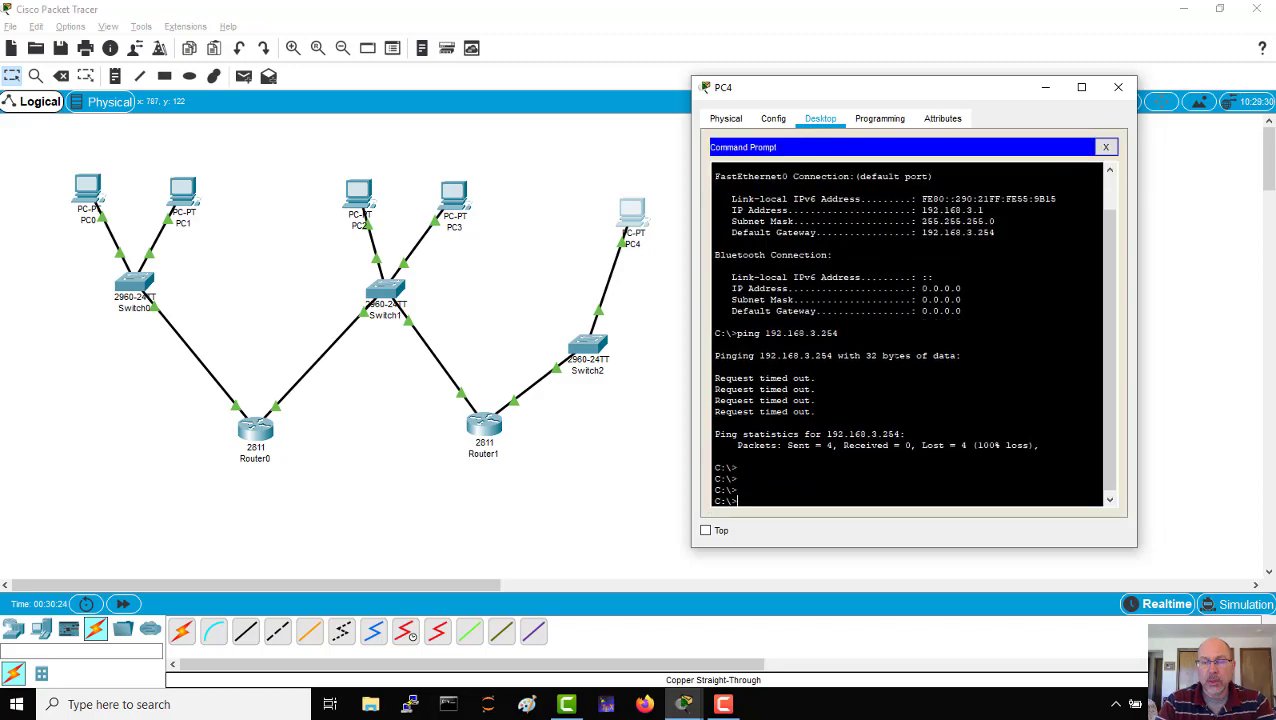
pyautogui.write('ping')
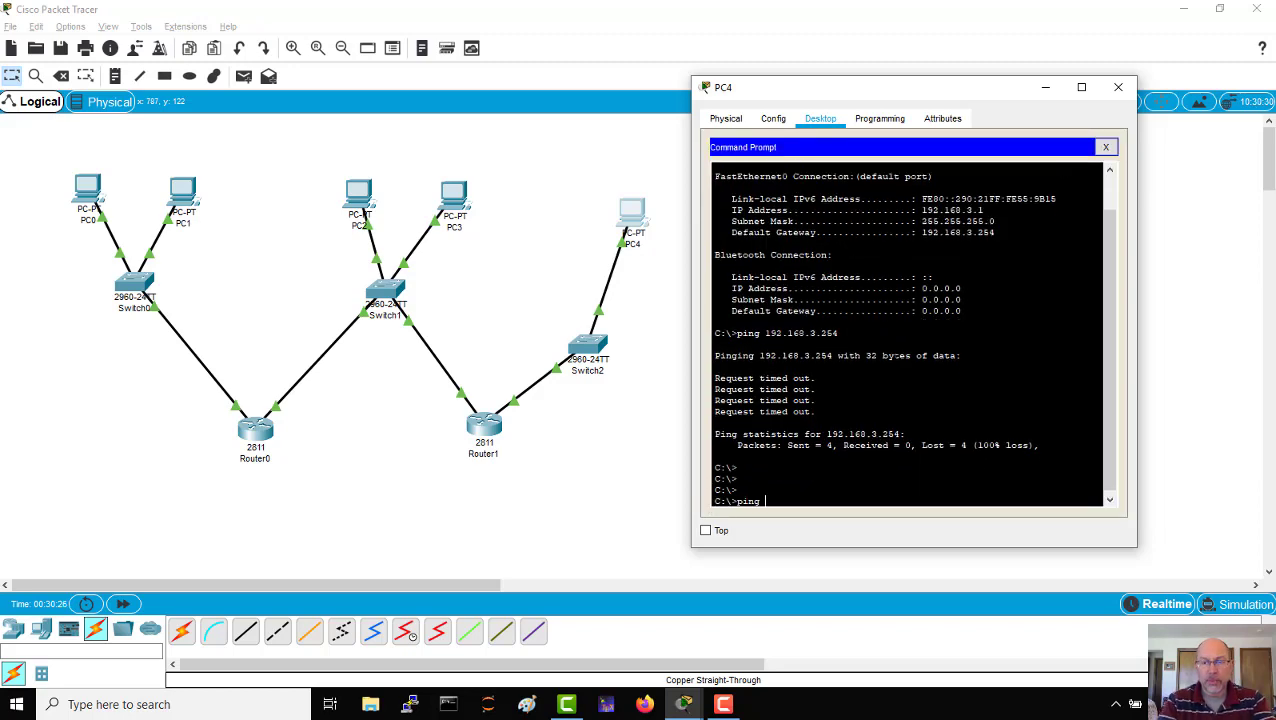
pyautogui.moveTo(983, 210); pyautogui.dragTo(960, 210)
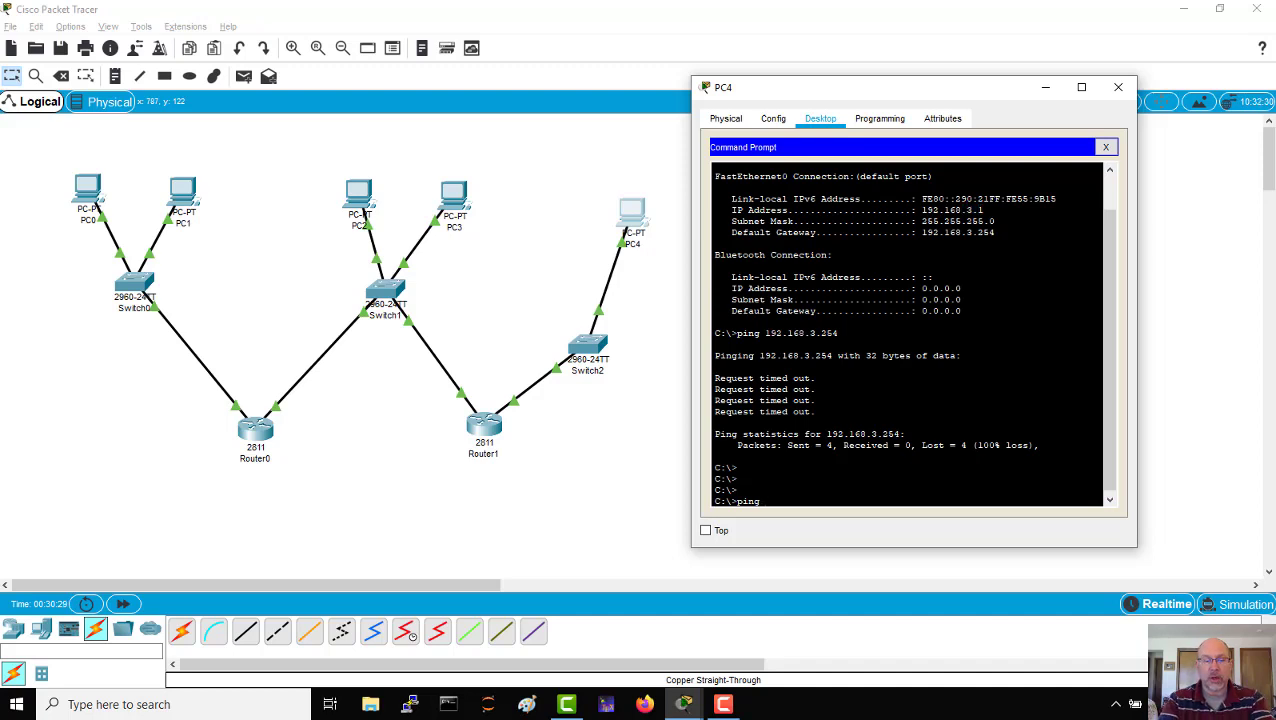
pyautogui.write('192.168.1.1')
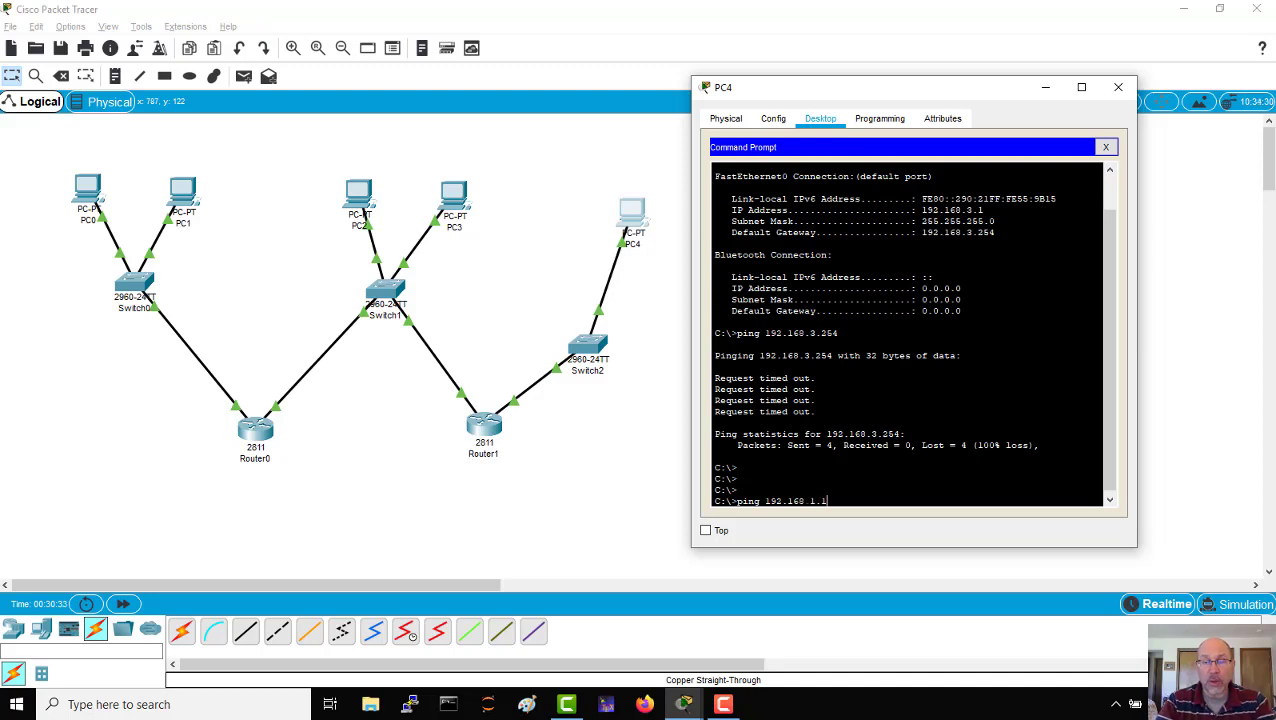
pyautogui.press('Return')
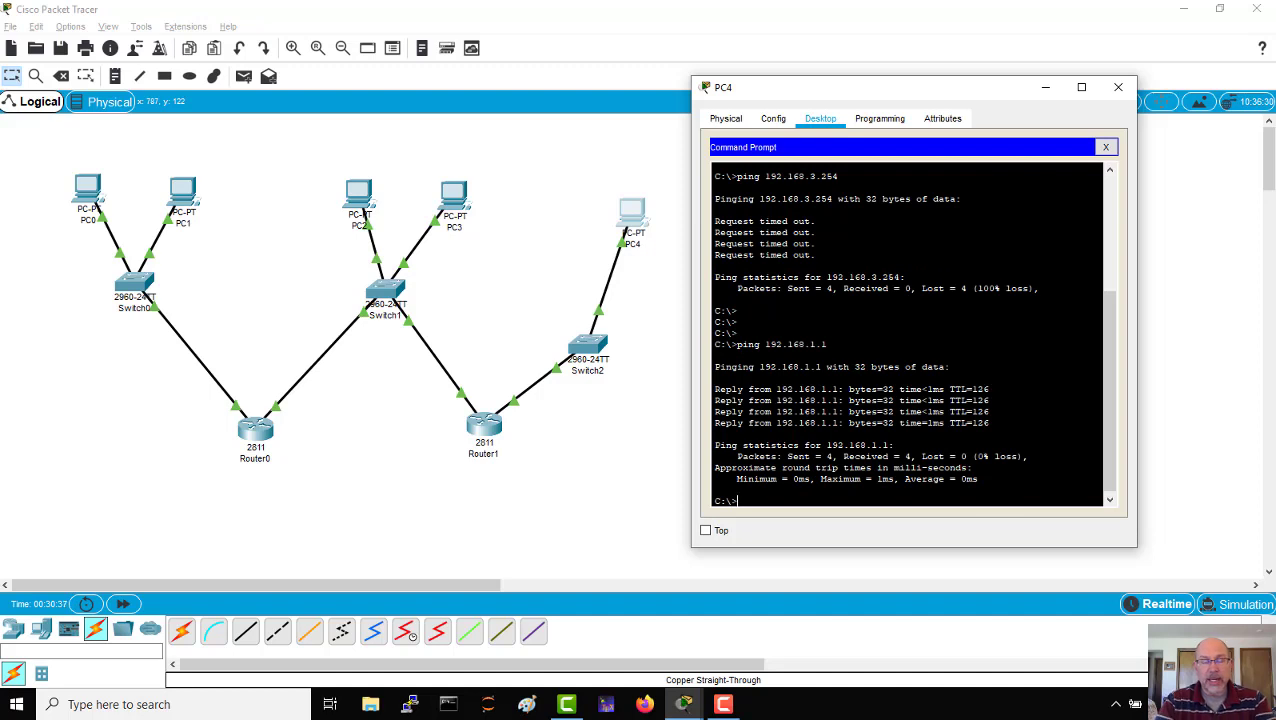
# Trace the route from PC4 to 192.168.1.1 with tracert.
pyautogui.write('racert')
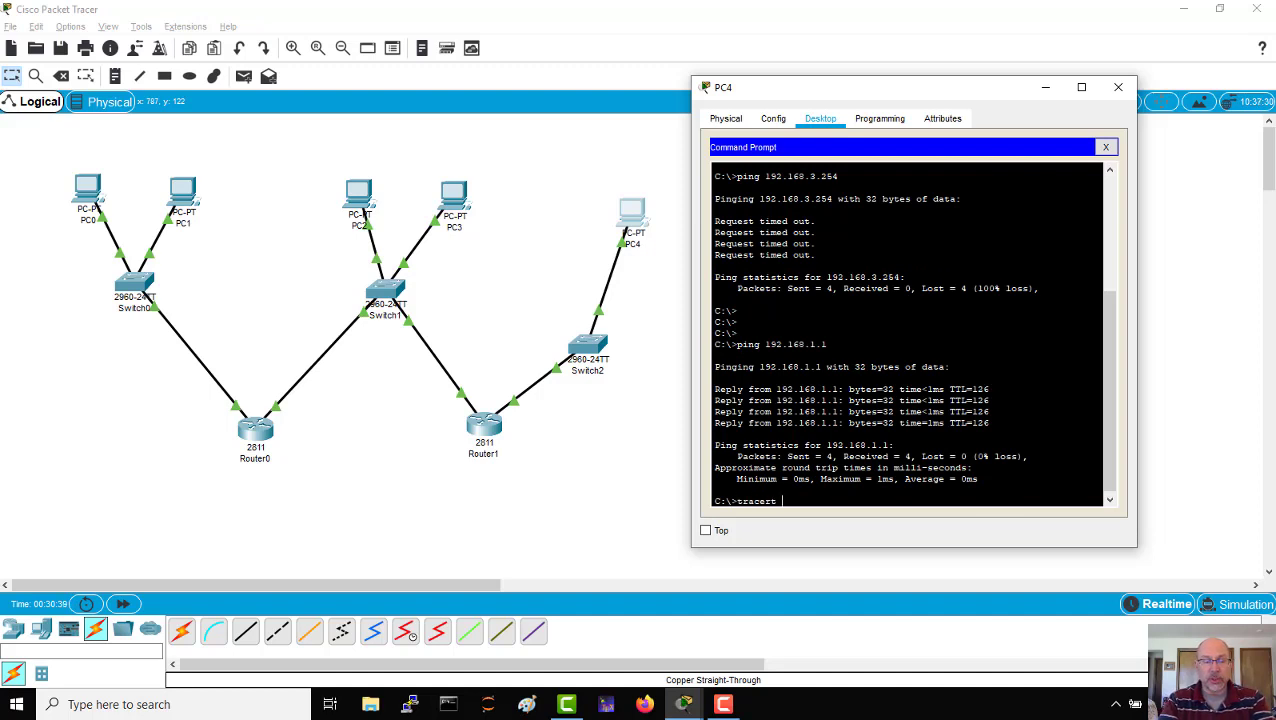
pyautogui.write(' 191')
pyautogui.press('BackSpace')
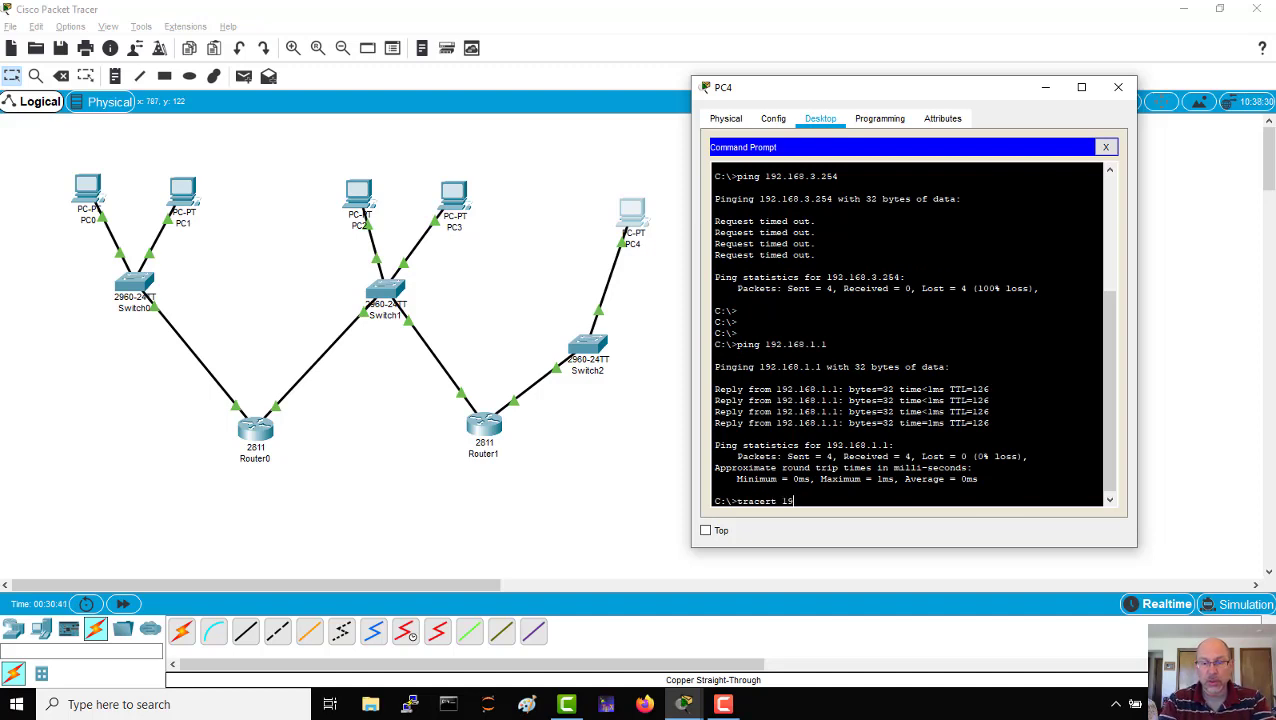
pyautogui.write('2.168.')
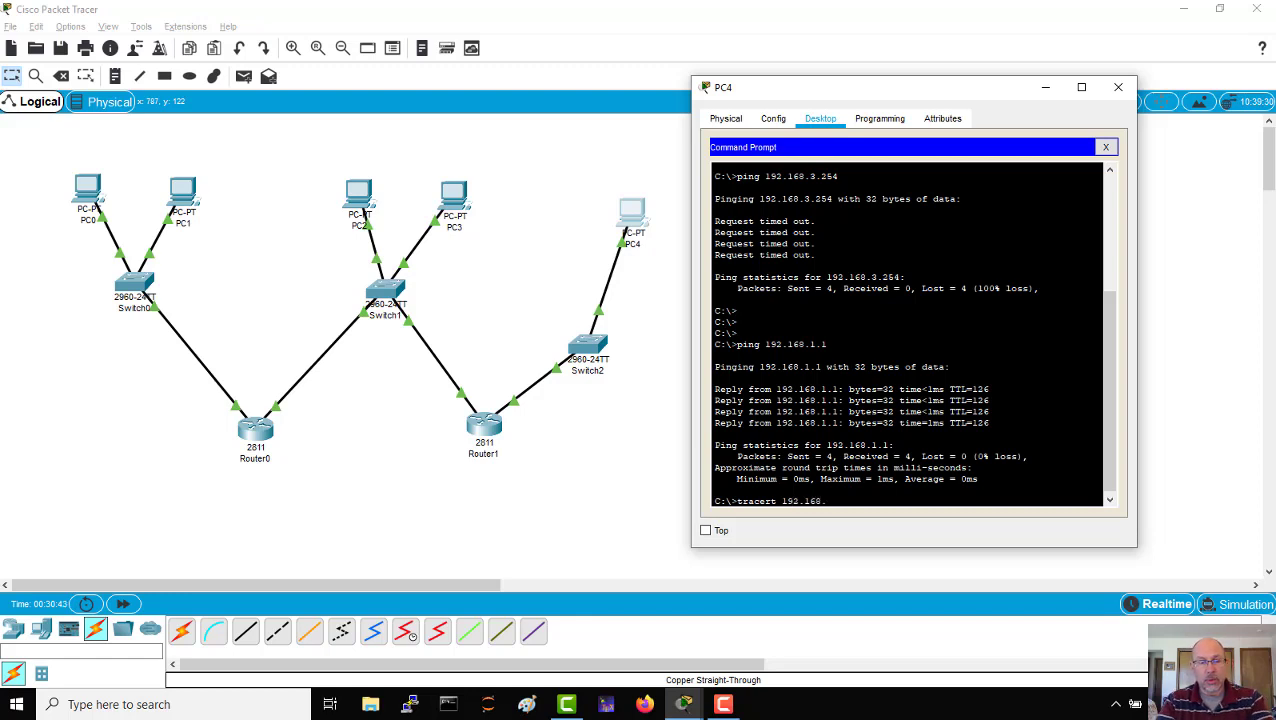
pyautogui.write('1.1')
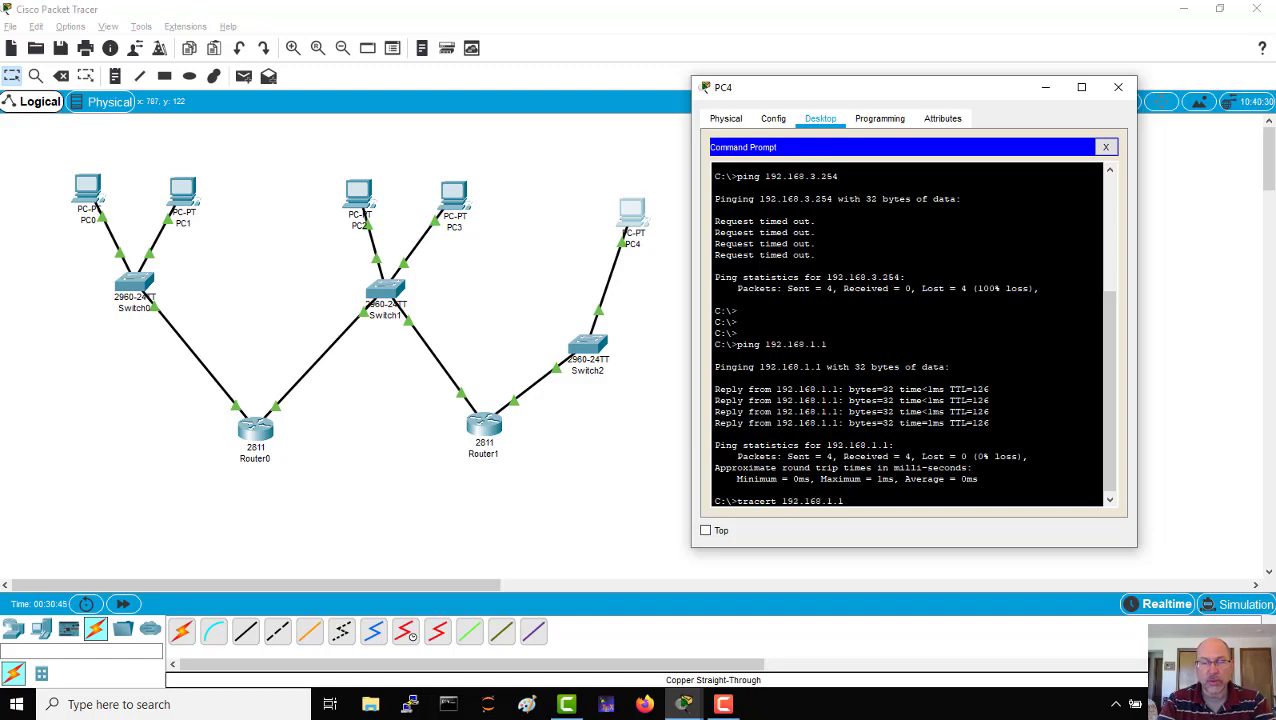
pyautogui.press('Return')
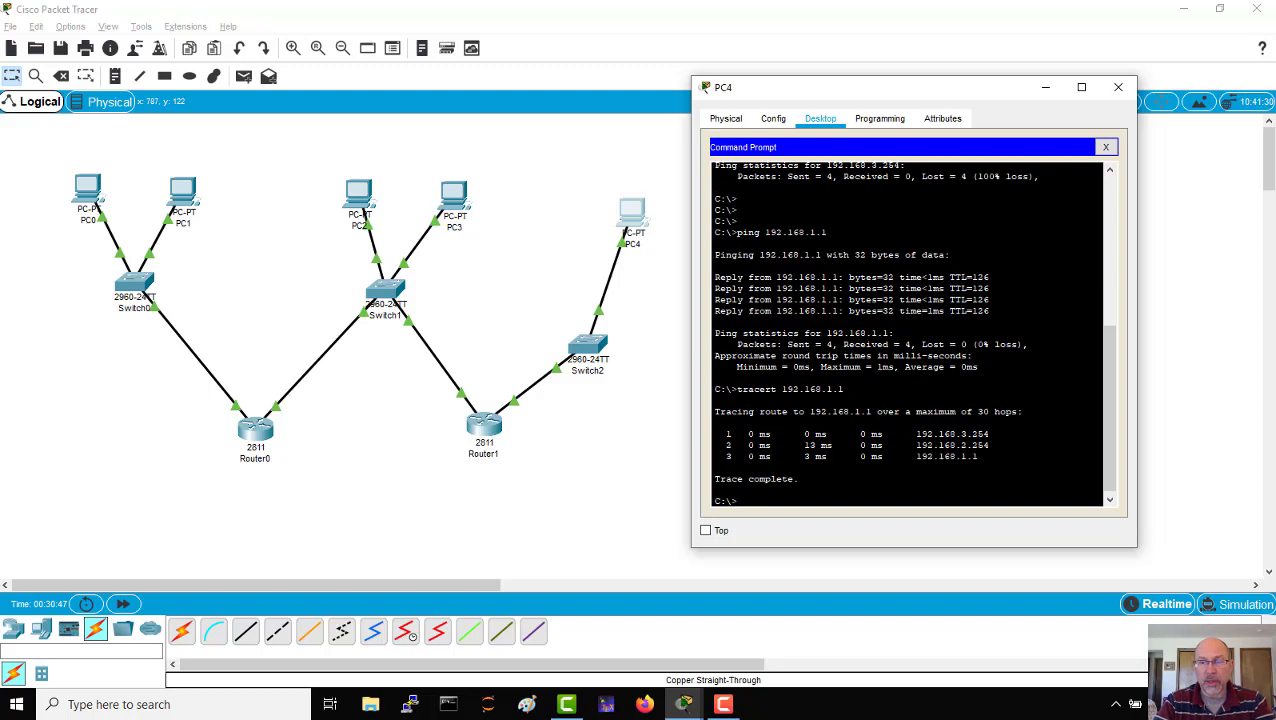